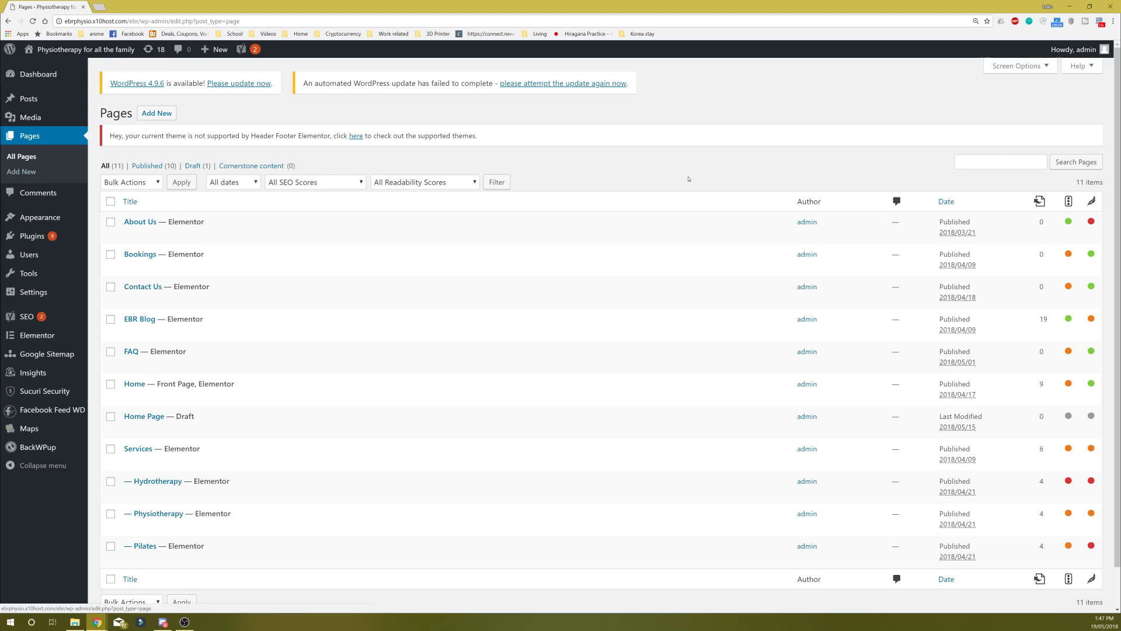
Step: Create a new page in the site and title it "Training"
scroll(621, 172, "down", 1)
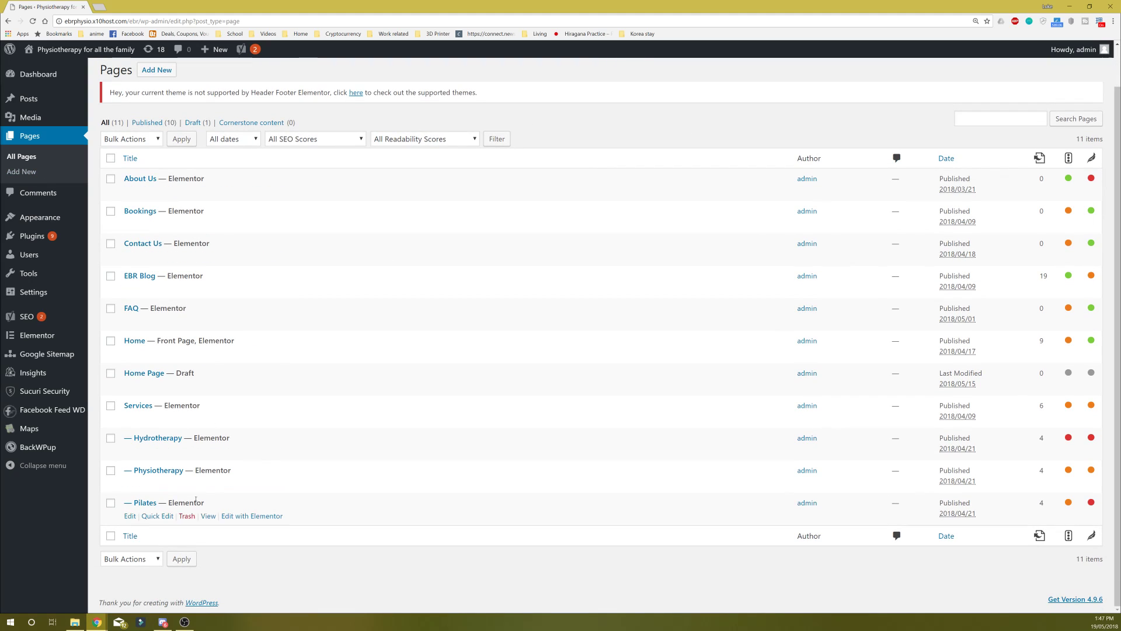
left_click(28, 175)
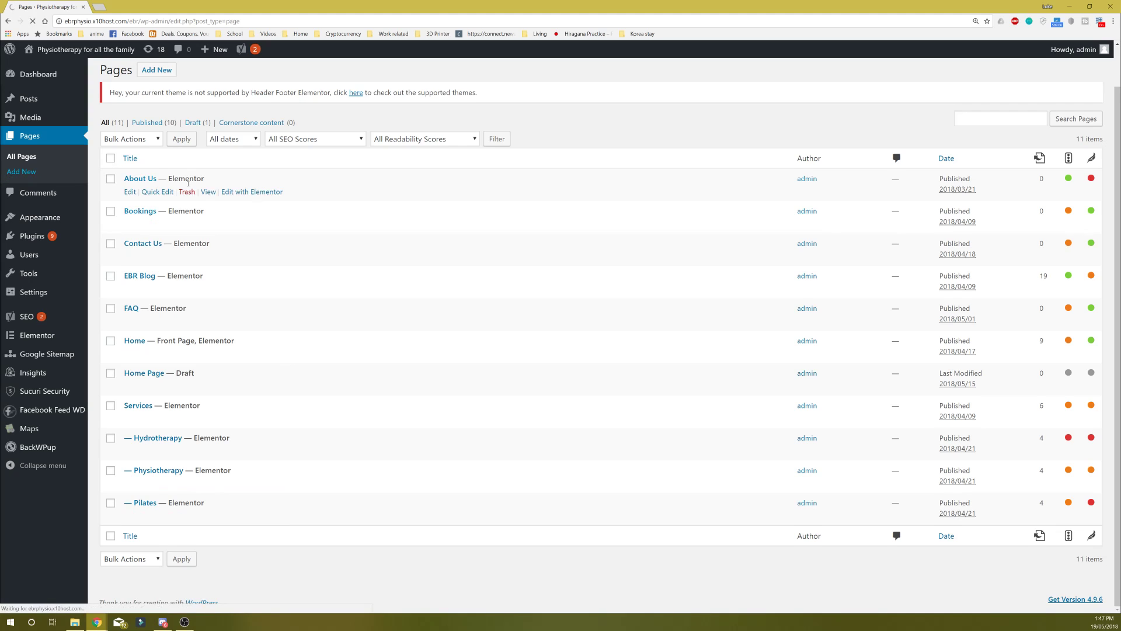
scroll(251, 187, "up", 1)
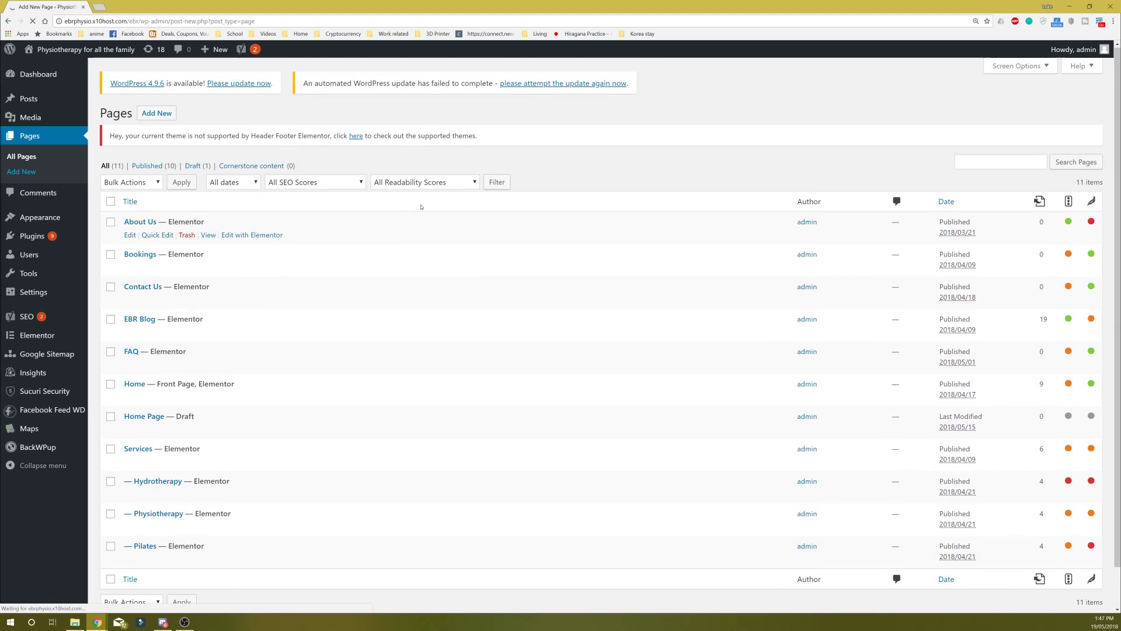
scroll(316, 240, "down", 5)
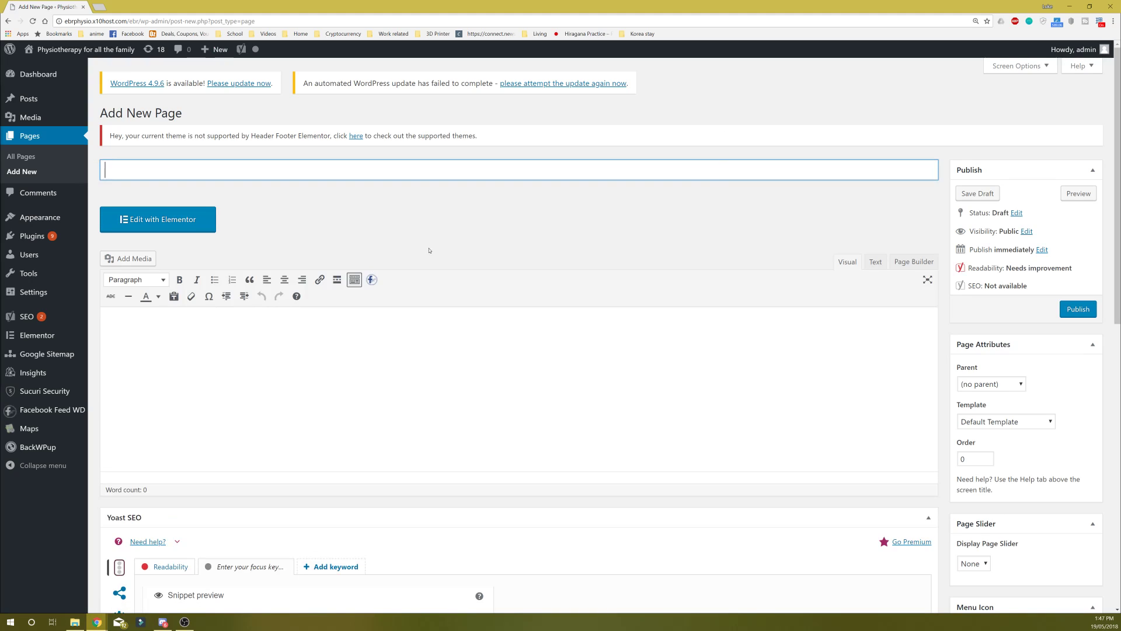
type("Training")
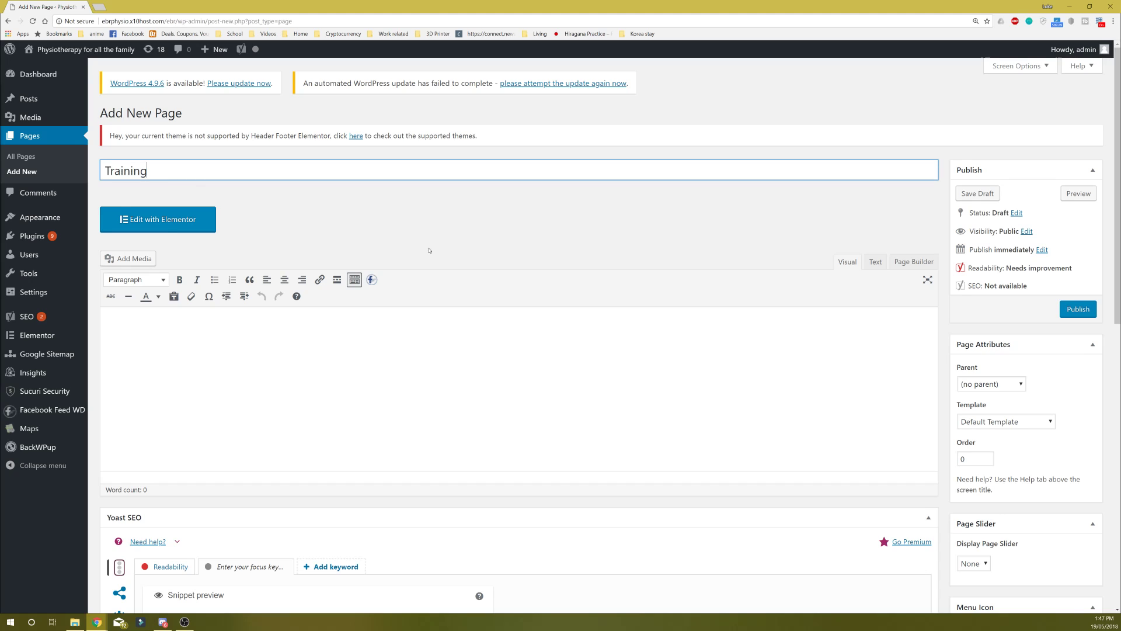
left_click(310, 210)
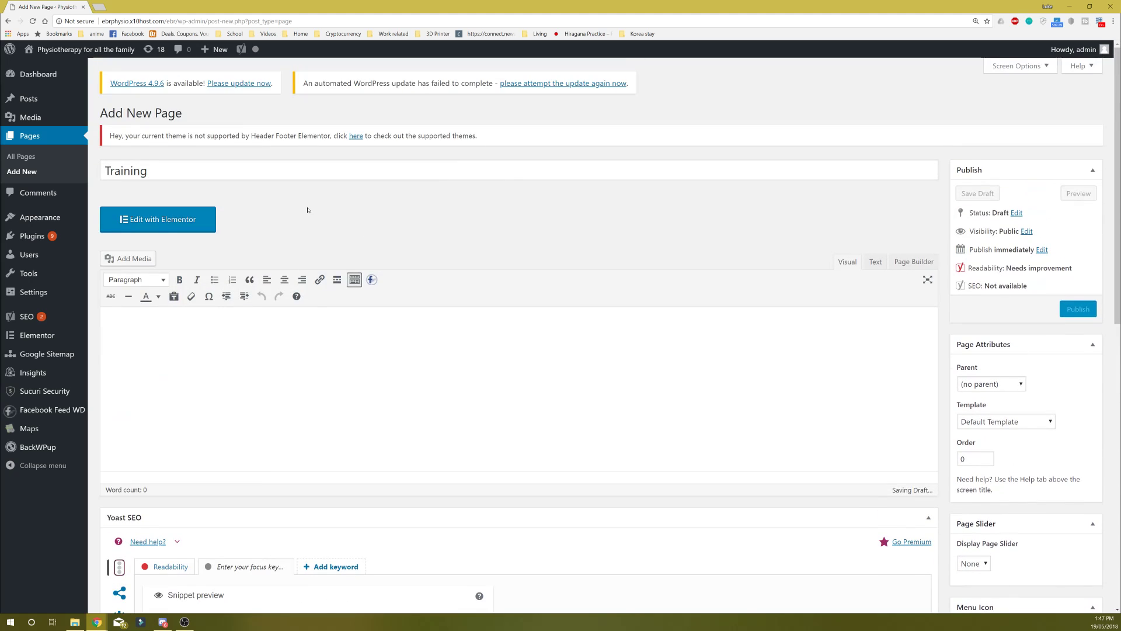
Step: Try out sample text such as "Training" in the page's body and clear it again
scroll(308, 210, "down", 2)
left_click(202, 253)
type("dasdasd")
key("ctrl+a")
key("BackSpace")
type("Training")
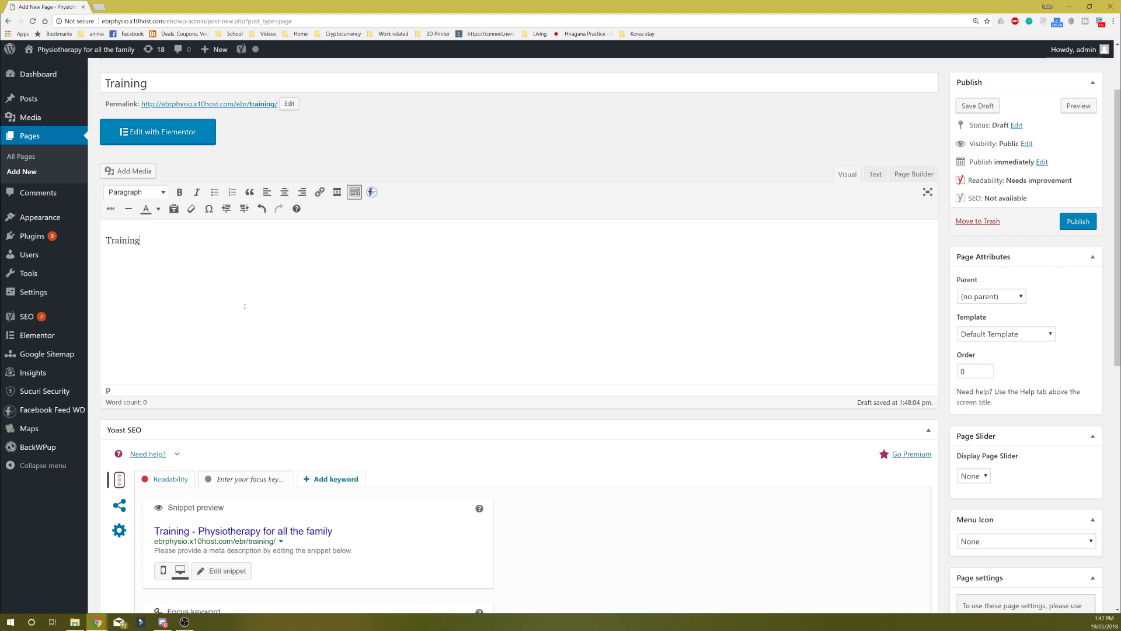
key("ctrl+a")
key("BackSpace")
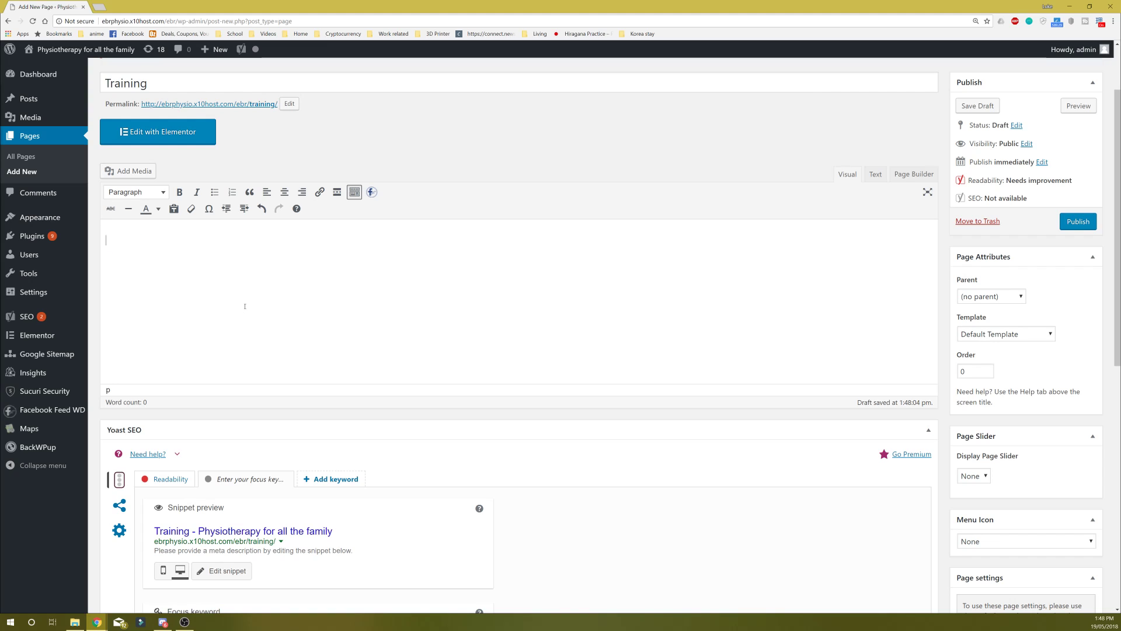
Step: Open the Training page for editing with Elementor
scroll(380, 281, "up", 2)
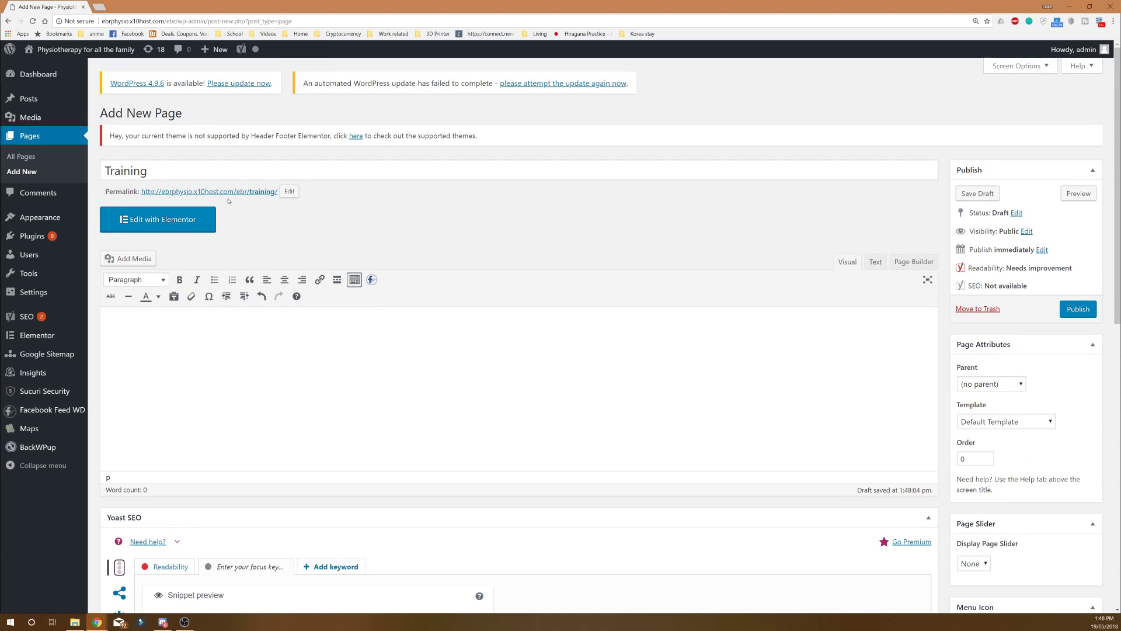
right_click(177, 219)
left_click(161, 220)
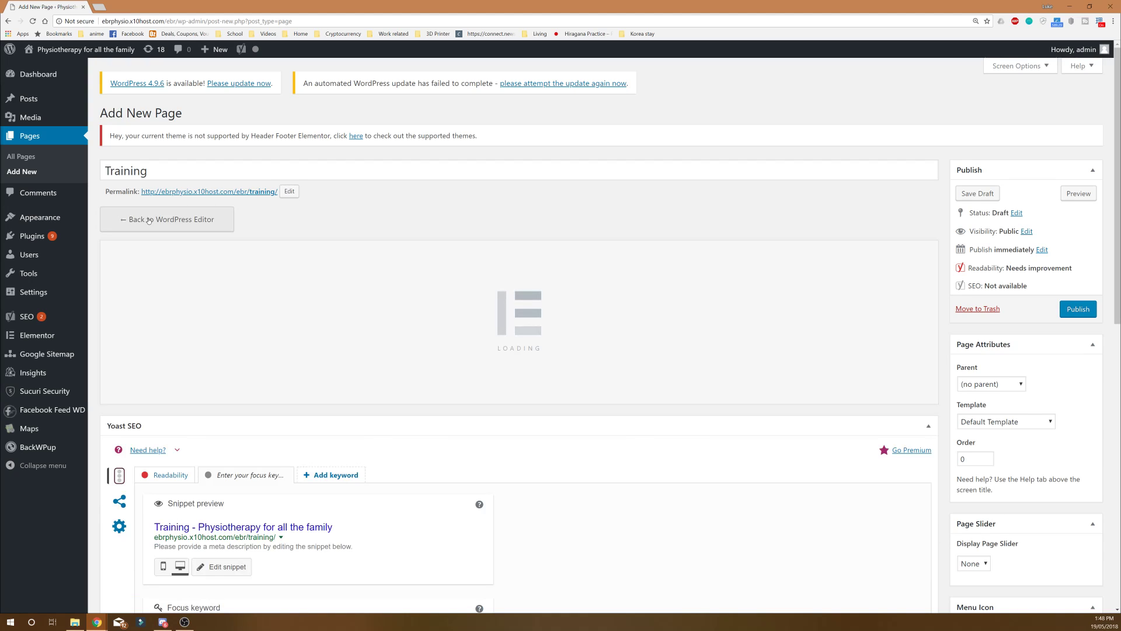
left_click(166, 219)
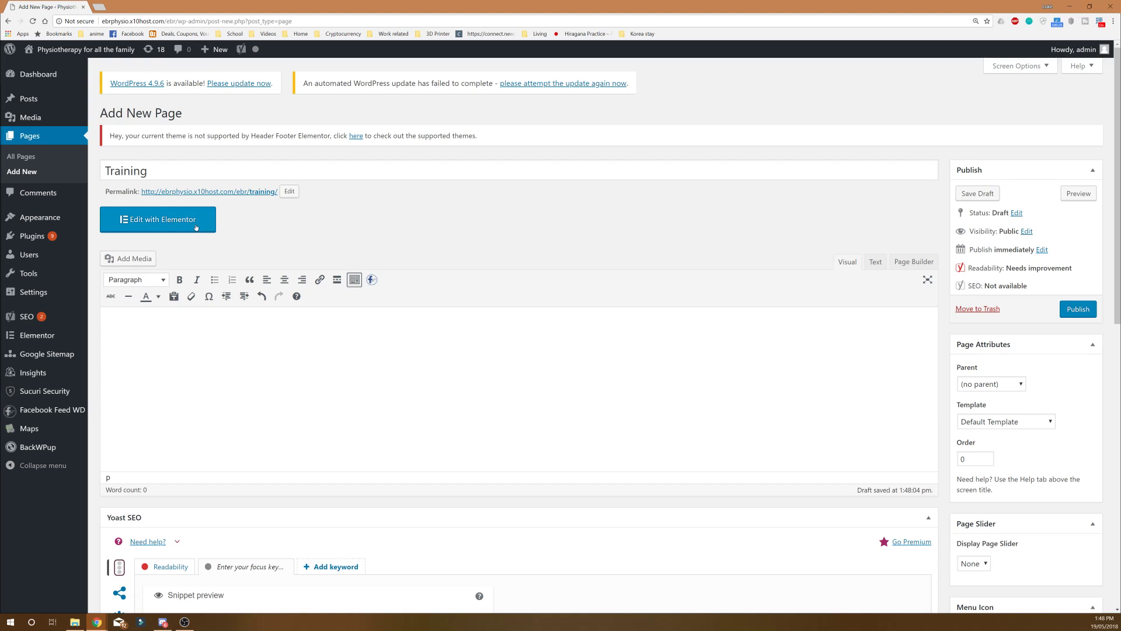
left_click(166, 219)
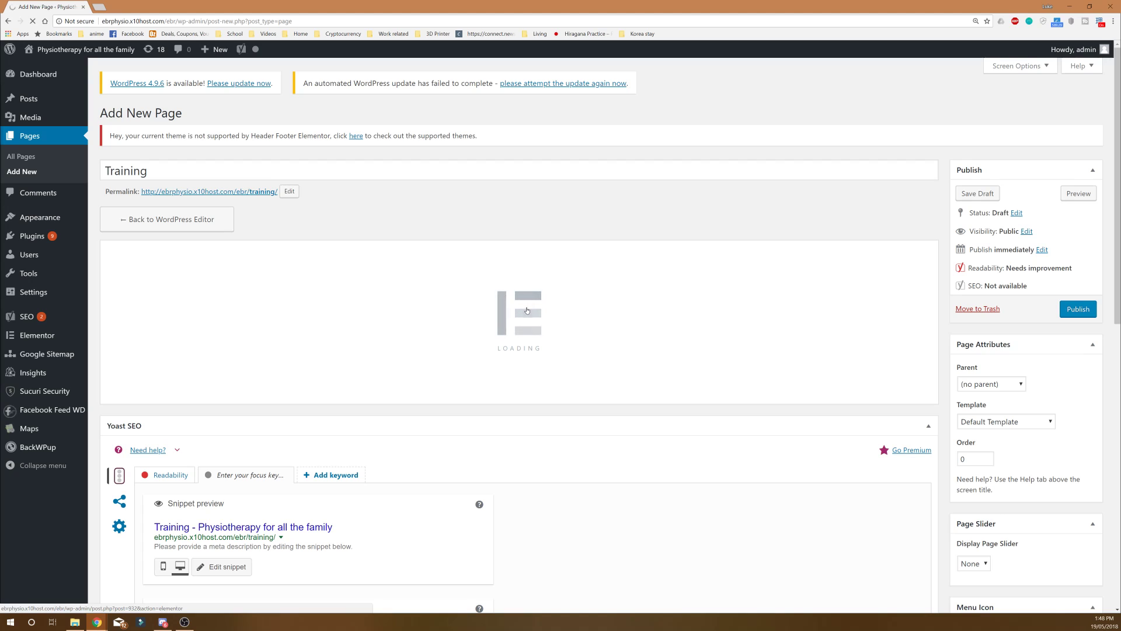
scroll(703, 307, "down", 6)
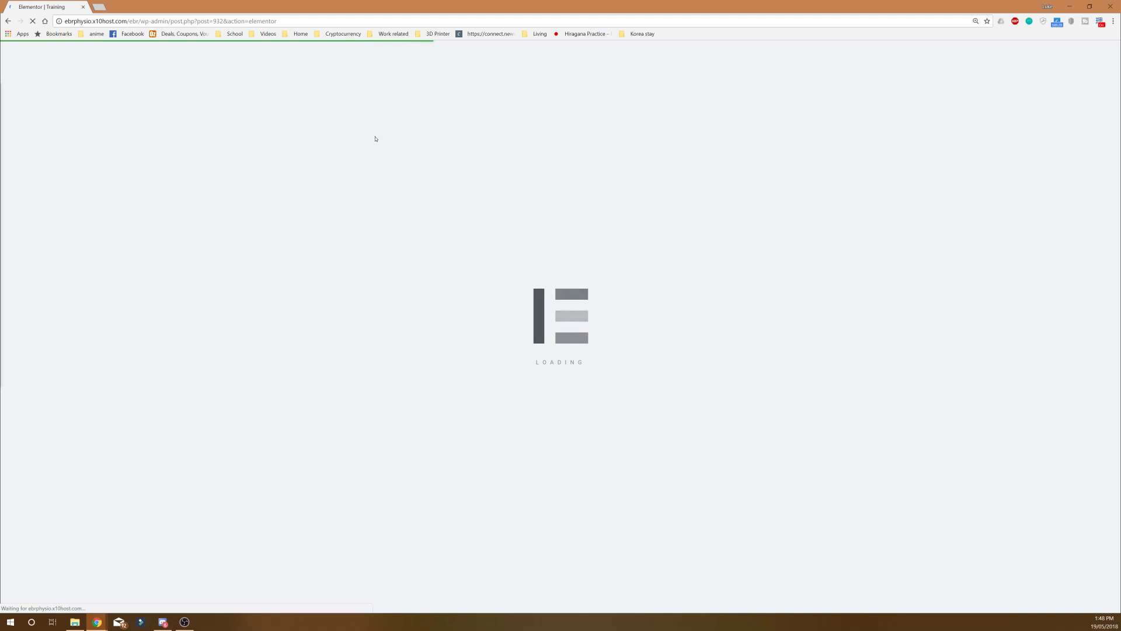
left_click_drag(120, 21, 86, 21)
left_click(227, 165)
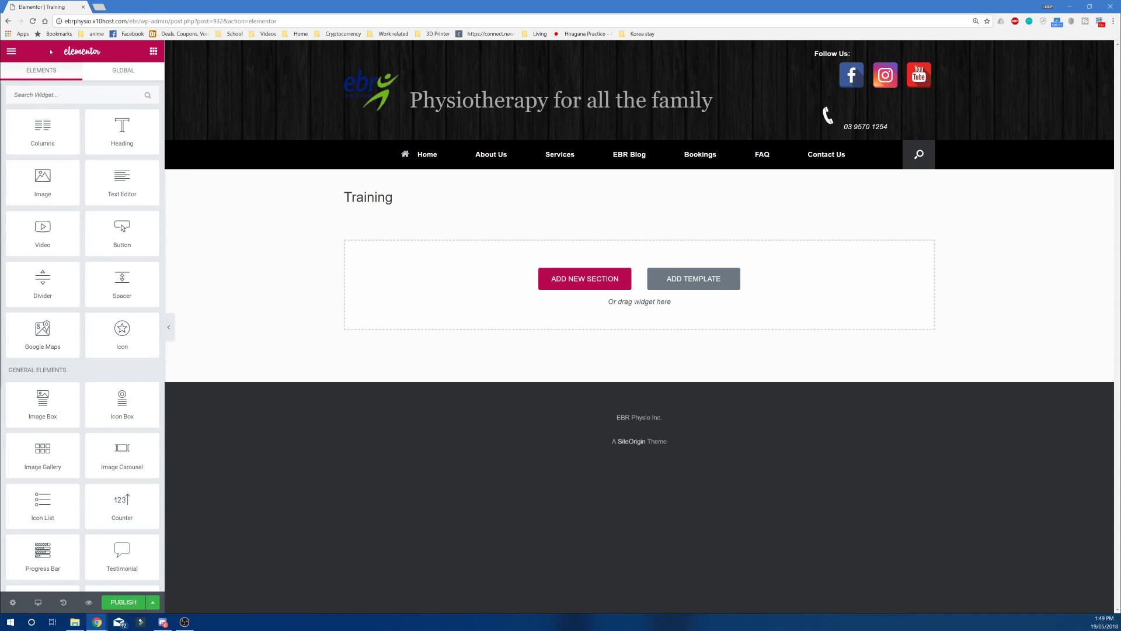
Step: Add a single-column section to the Training page and place a Heading widget in it
scroll(146, 341, "down", 3)
scroll(146, 341, "up", 3)
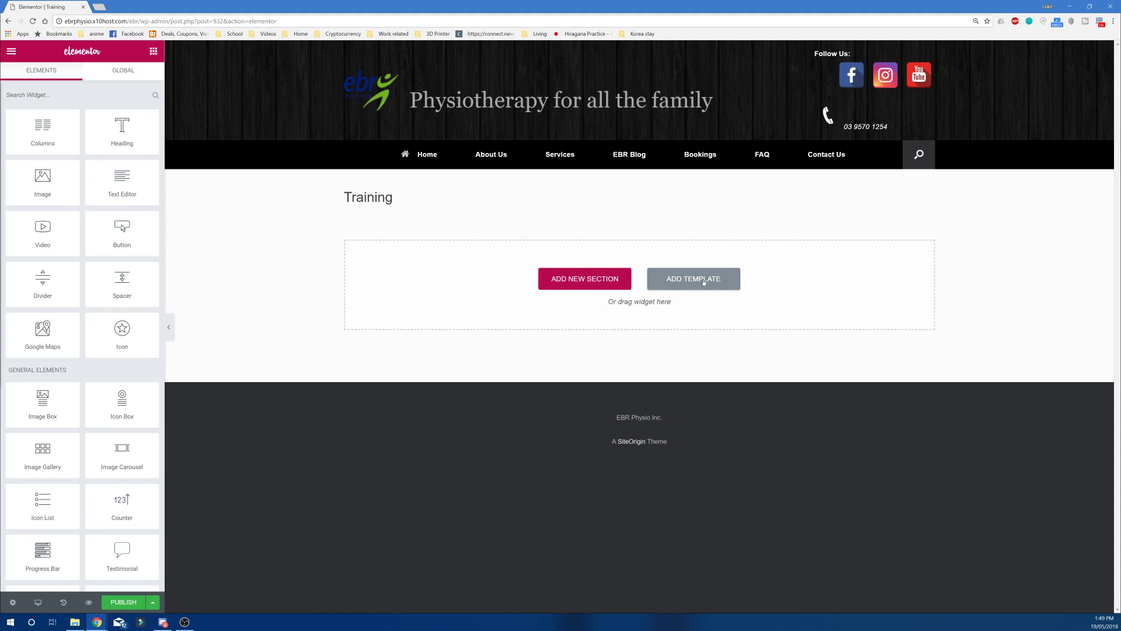
left_click(605, 285)
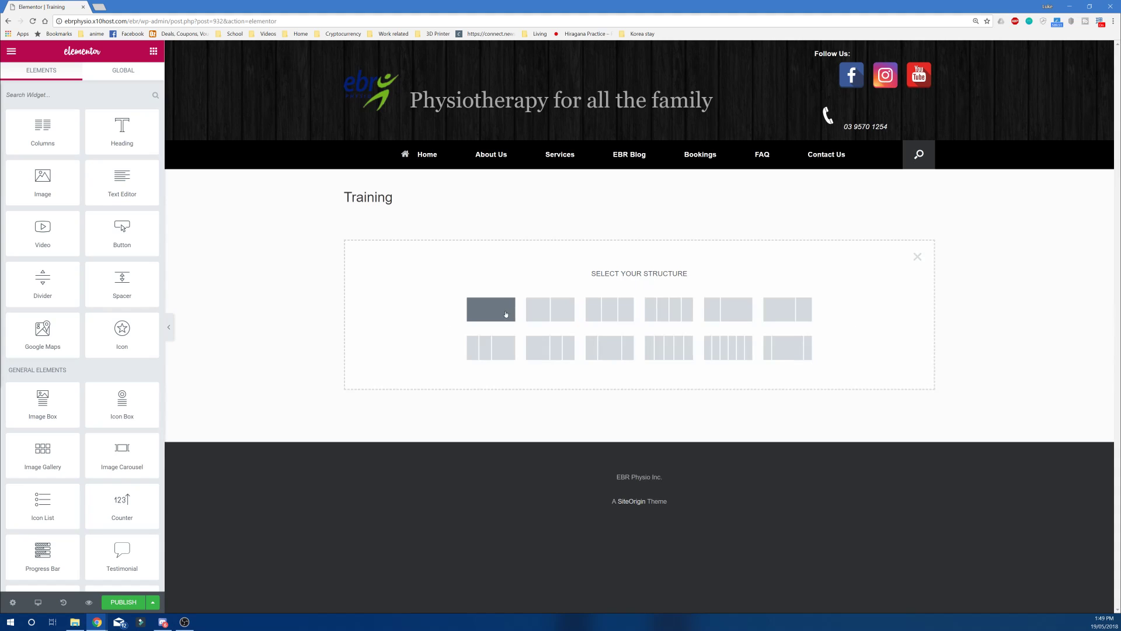
left_click_drag(587, 273, 709, 274)
left_click(709, 274)
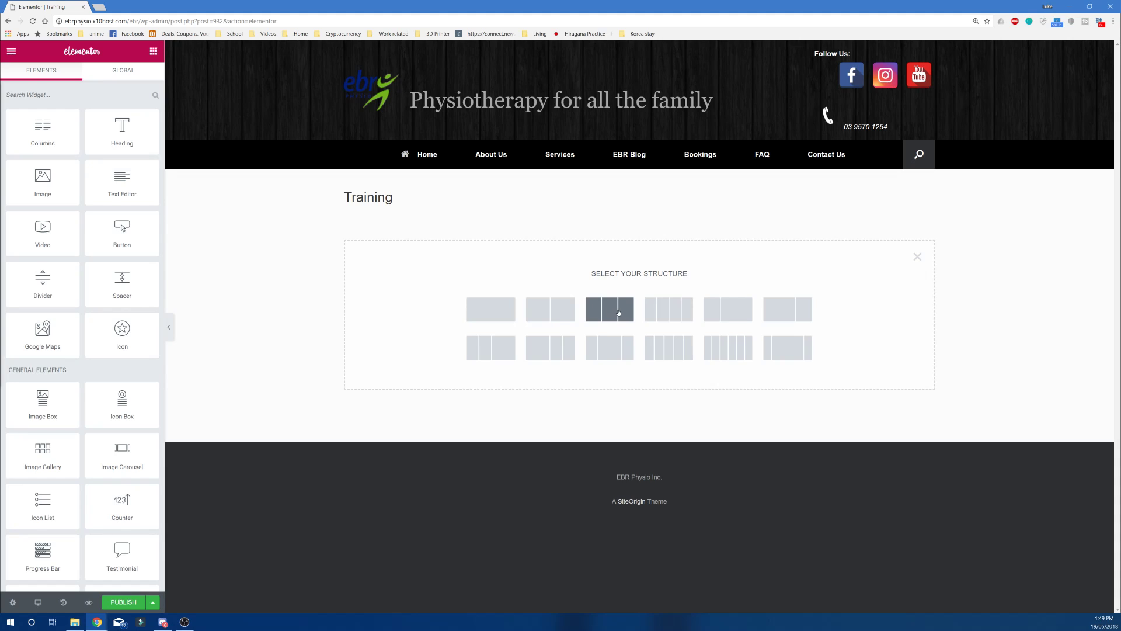
left_click(503, 316)
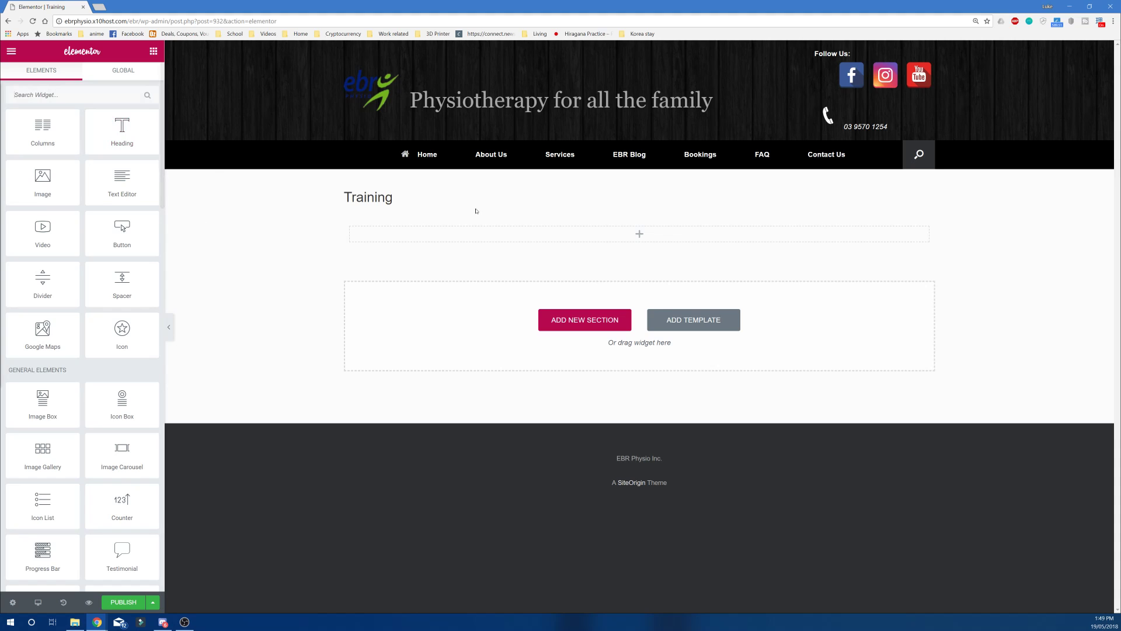
left_click_drag(131, 134, 605, 239)
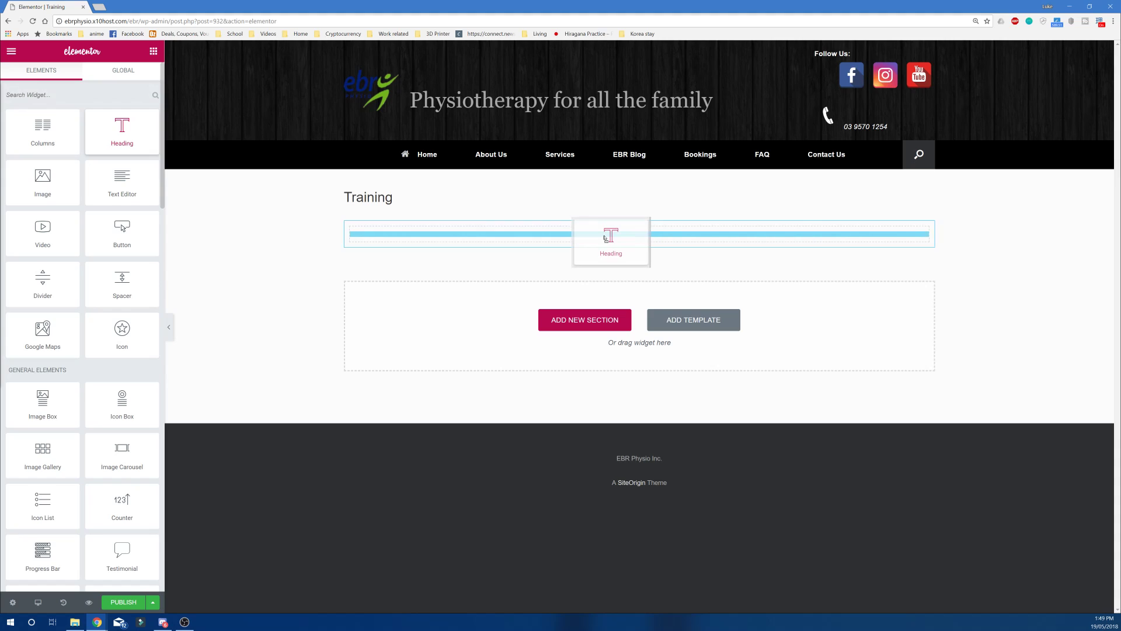
left_click_drag(605, 238, 605, 238)
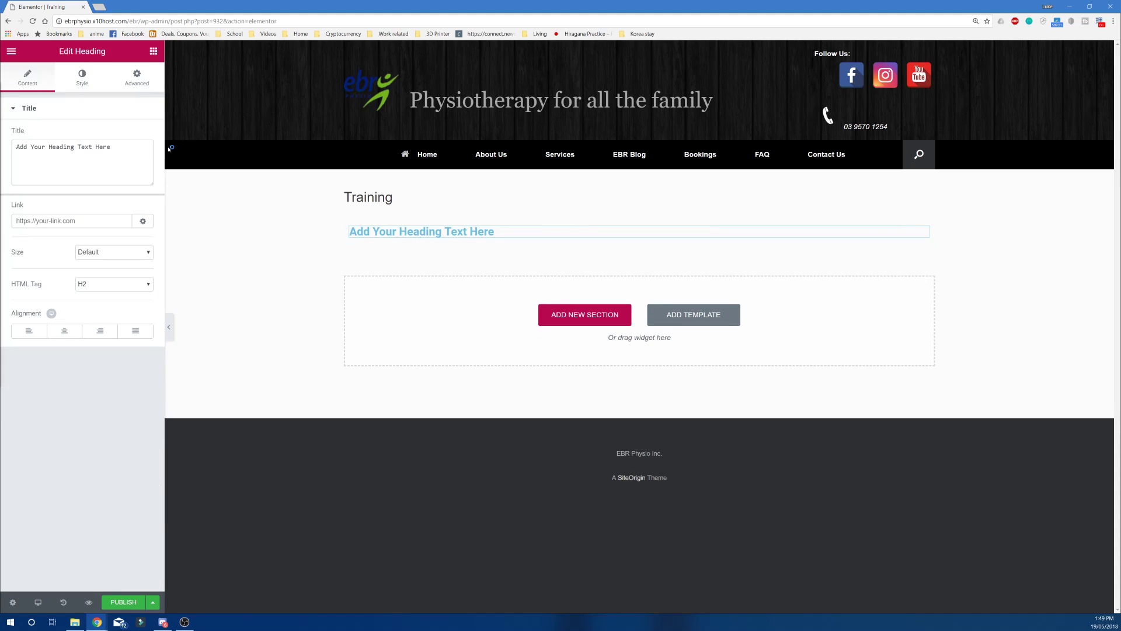
Step: Replace the default heading text directly on the page with the placeholder "dsadasd"
left_click(104, 170)
key("ctrl+a")
left_click(458, 205)
left_click(439, 233)
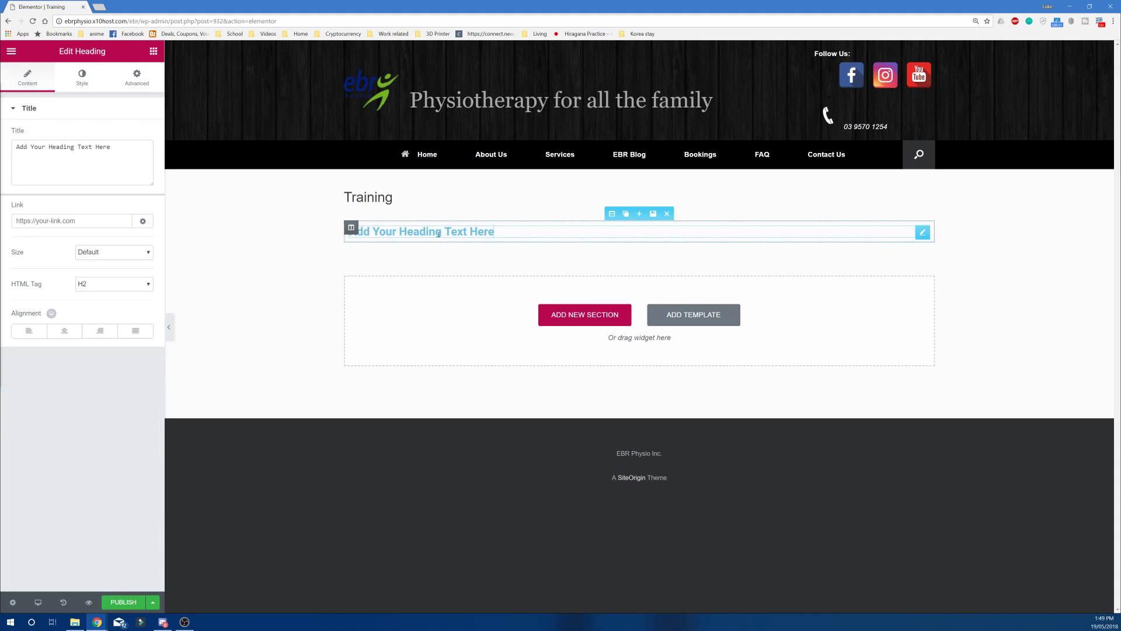
left_click_drag(537, 228, 346, 231)
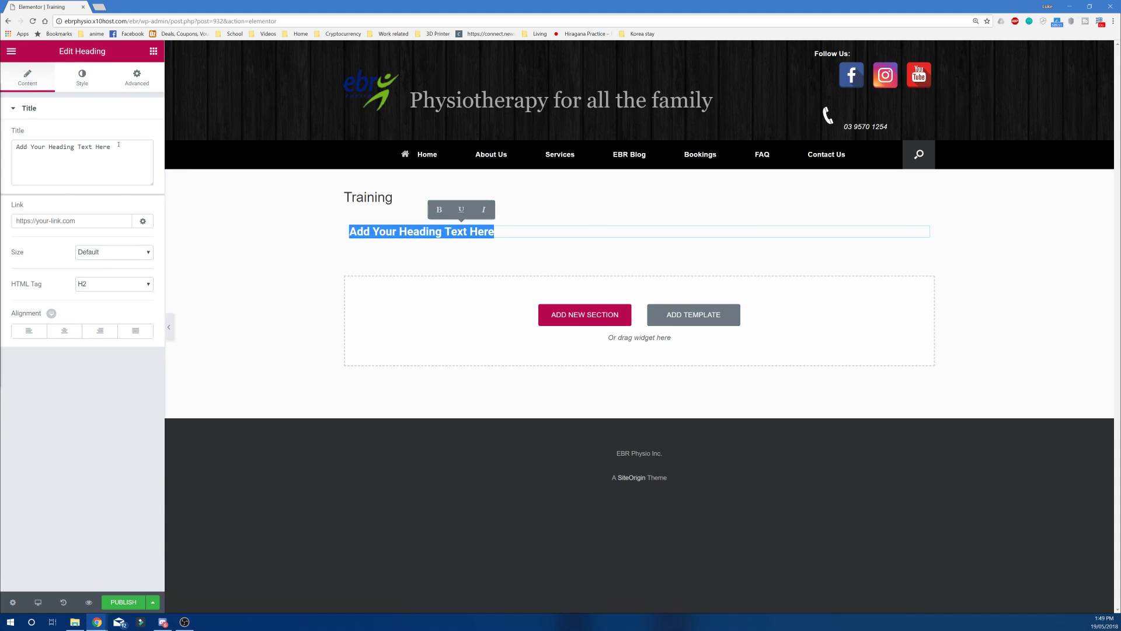
type("sadasd")
left_click(258, 211)
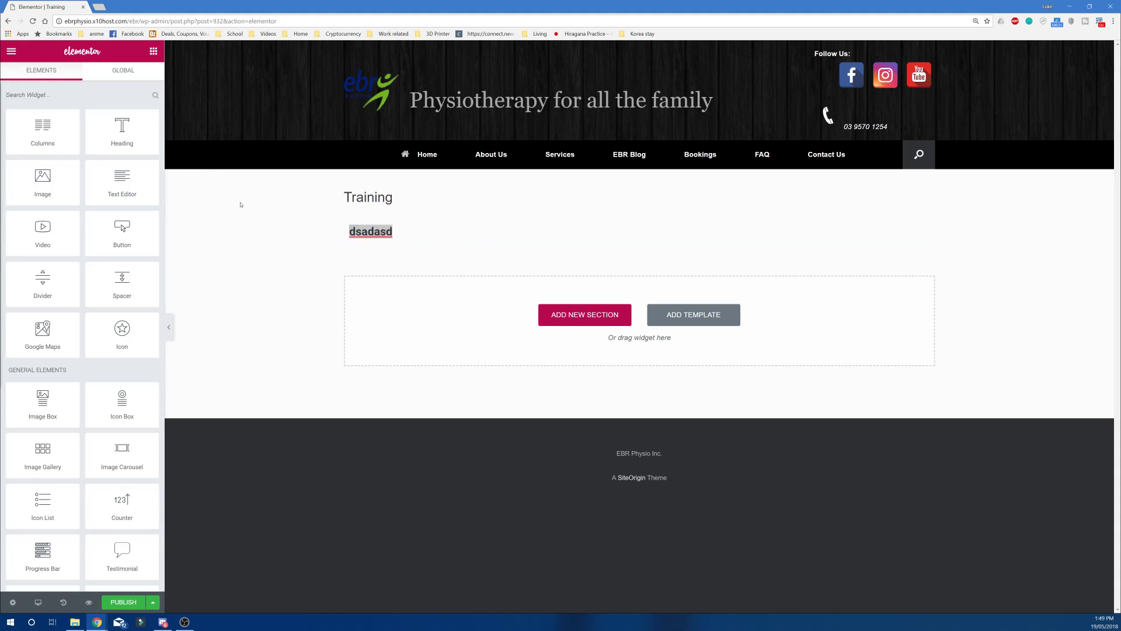
Step: Change the heading widget's title to "Training"
left_click(495, 236)
double_click(80, 152)
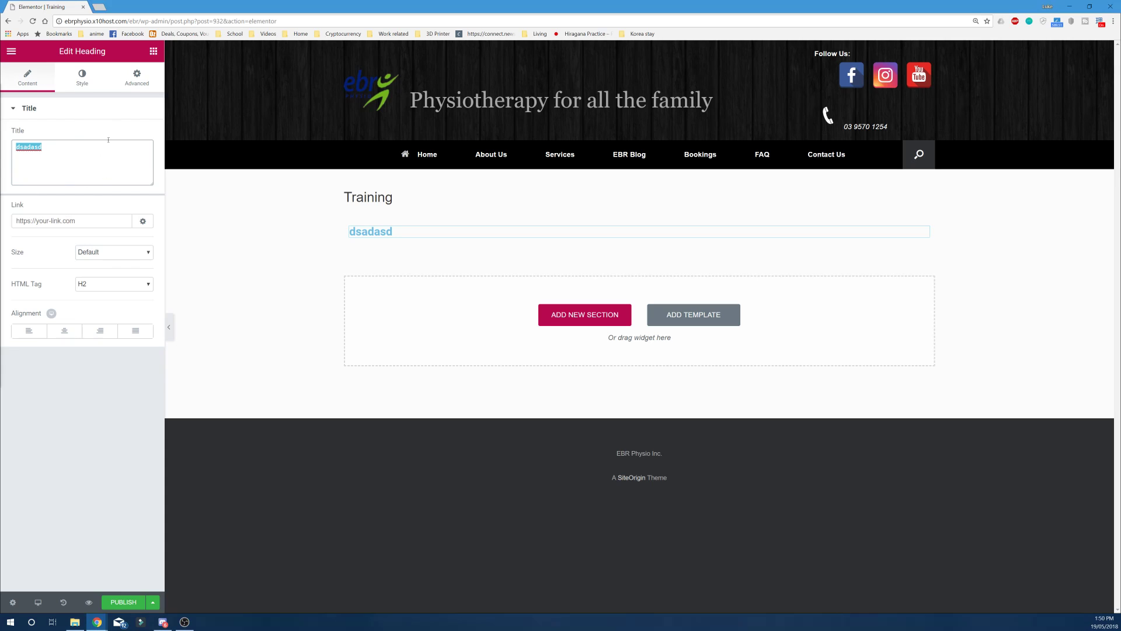
key("BackSpace")
type("Training Page")
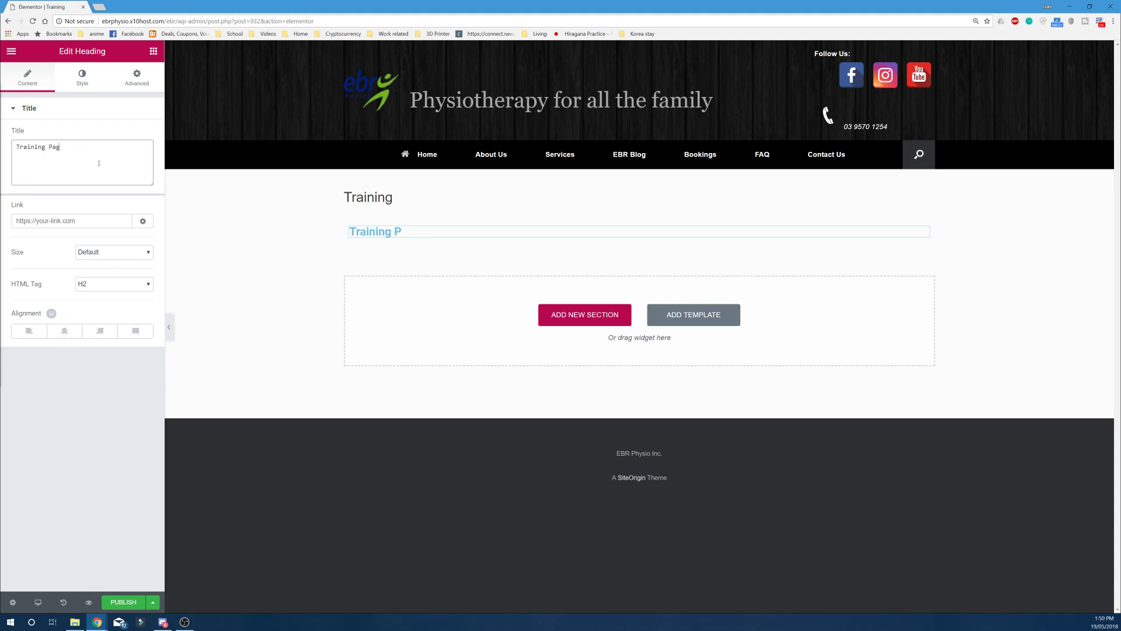
double_click(60, 145)
type("=")
left_click(87, 219)
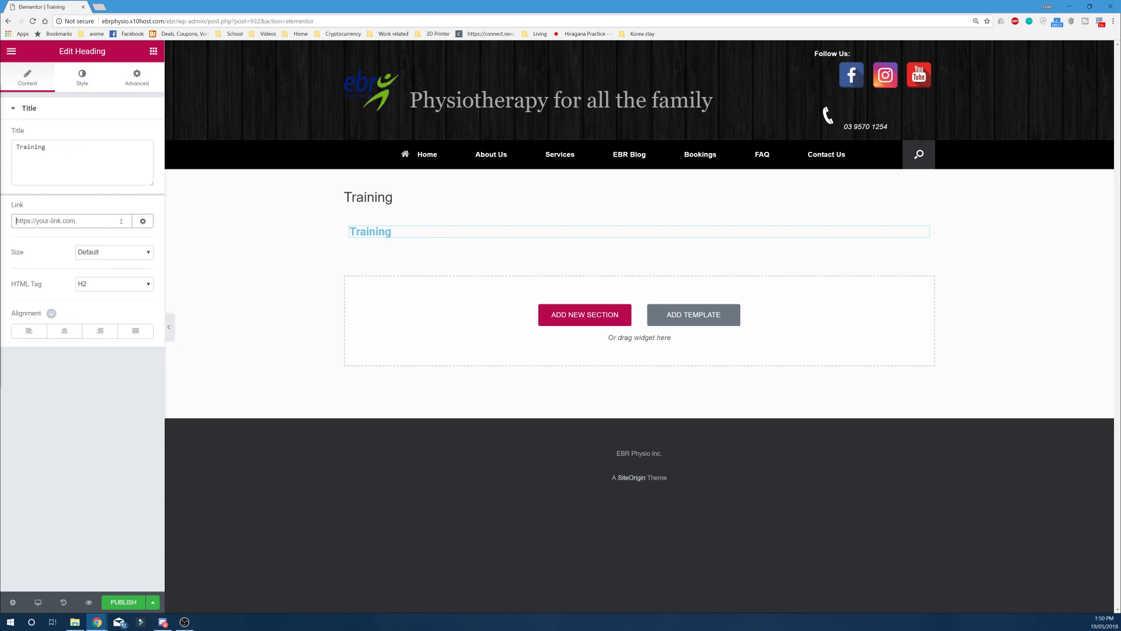
left_click(372, 231)
left_click(189, 234)
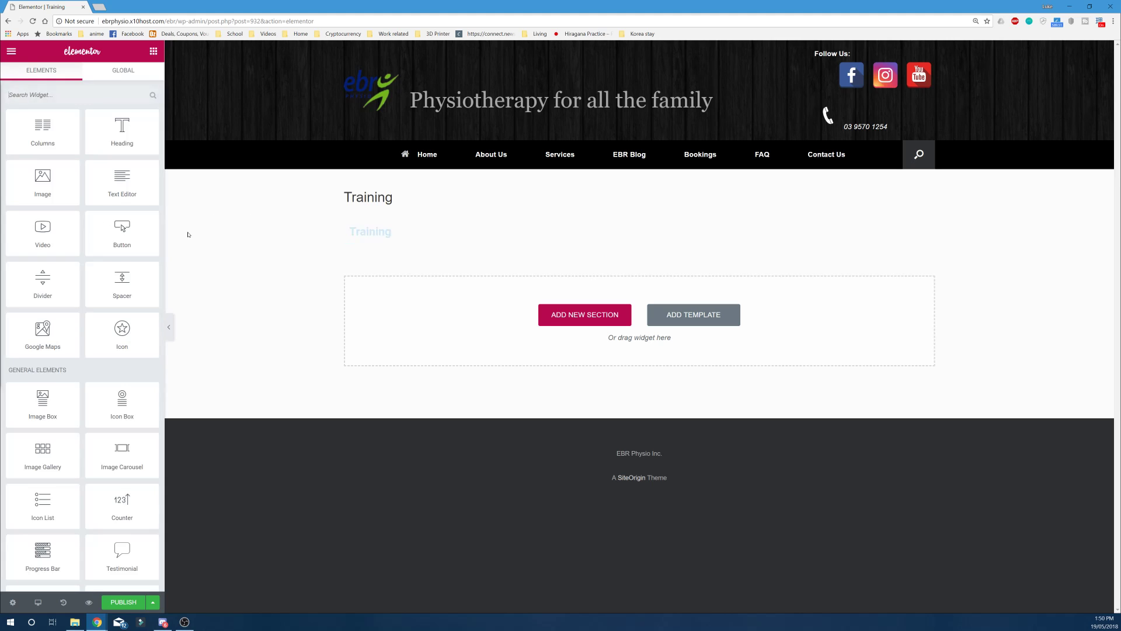
Step: Try different alignments for the Training heading and set it to centered
left_click(371, 232)
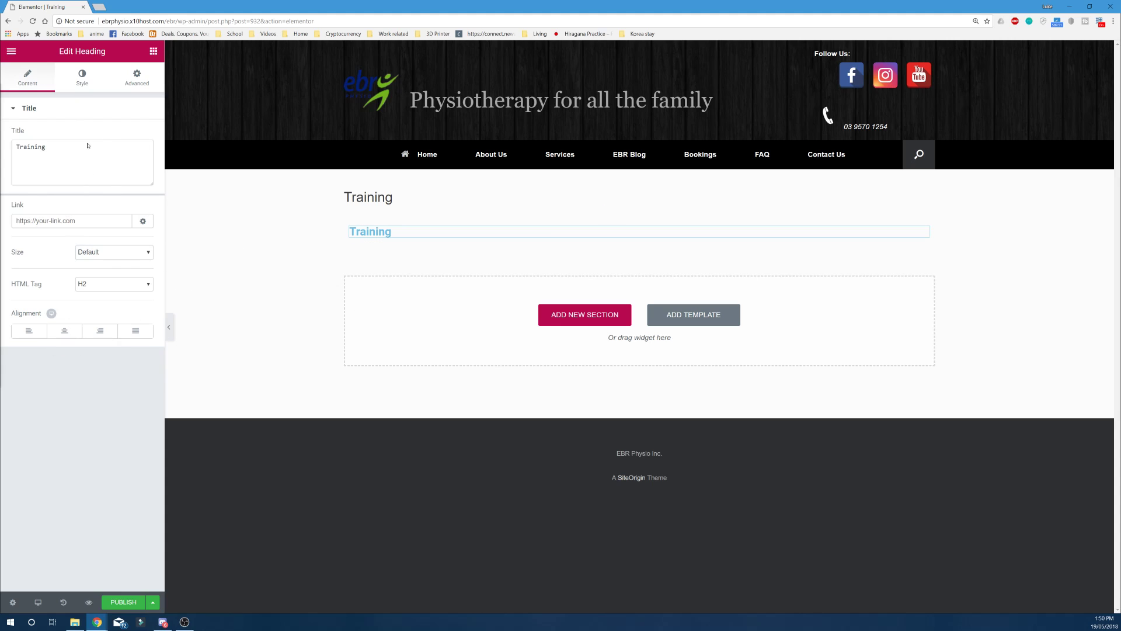
left_click(66, 331)
left_click(40, 332)
left_click(64, 331)
left_click(100, 331)
left_click(73, 331)
Step: Preview the heading's alignment in the tablet layout and return to the desktop layout
left_click(52, 313)
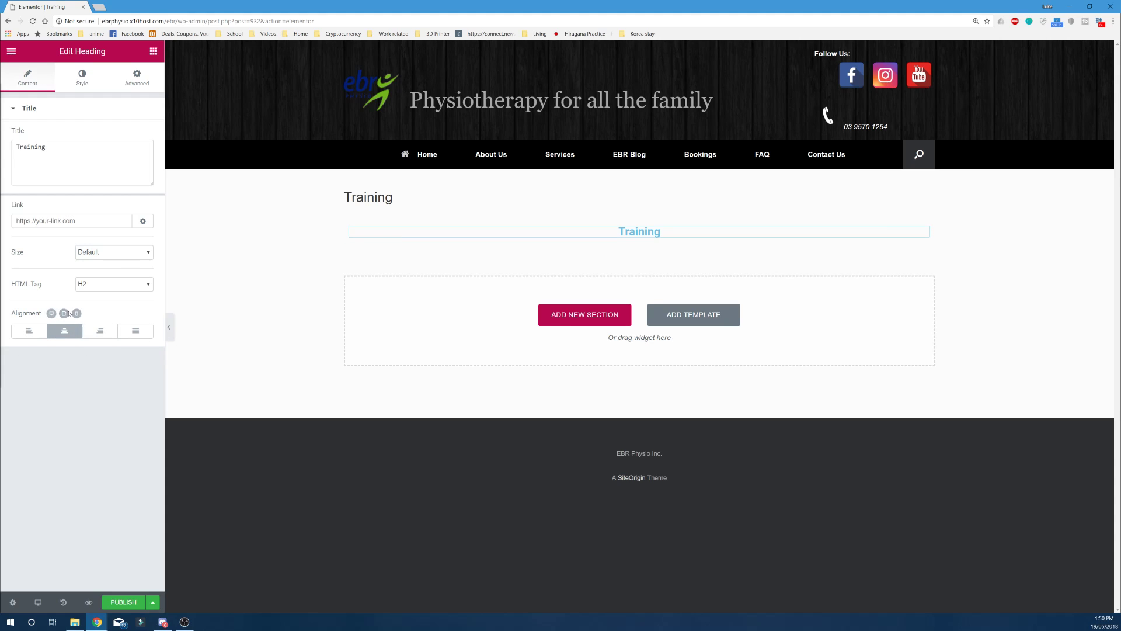
left_click(64, 313)
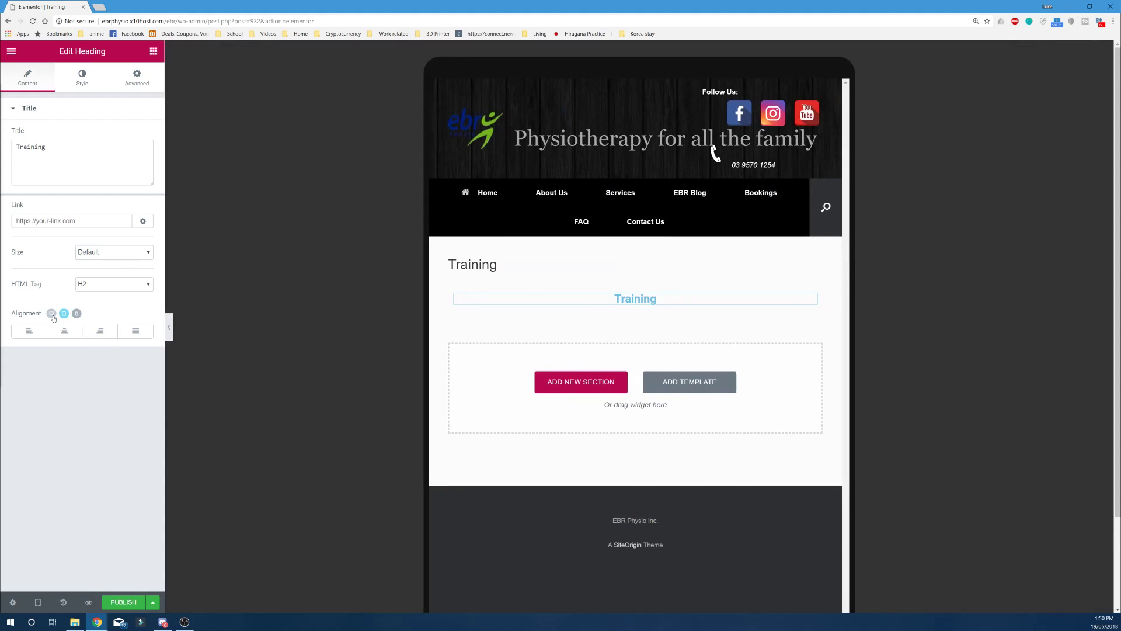
left_click(51, 313)
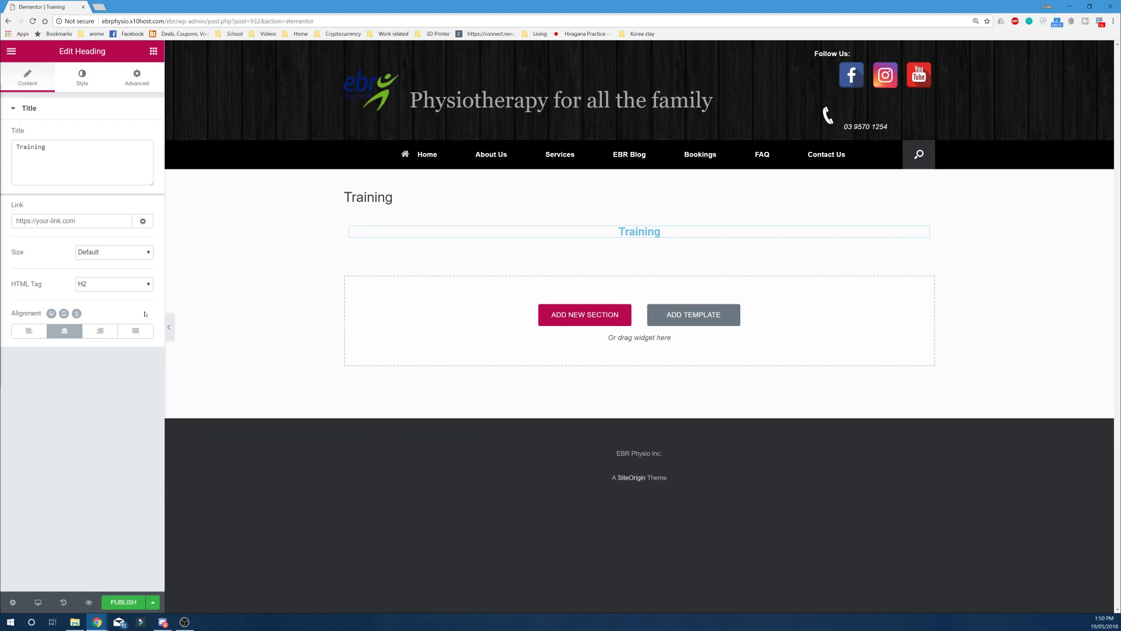
Step: Set the Training heading's text color to the green #03a874
left_click(79, 79)
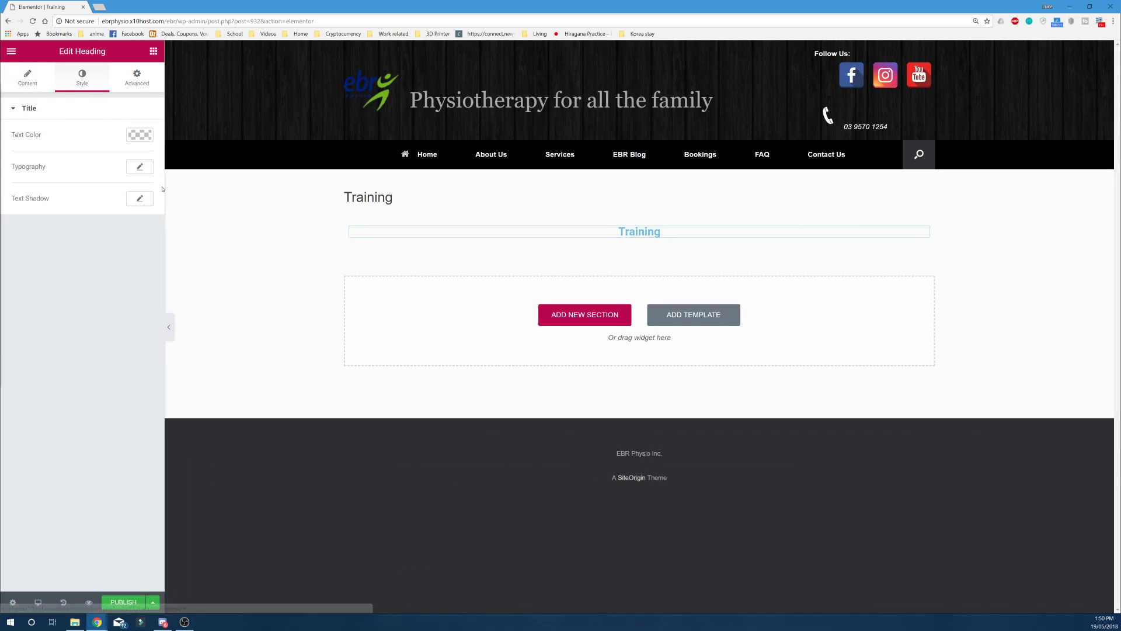
left_click(147, 138)
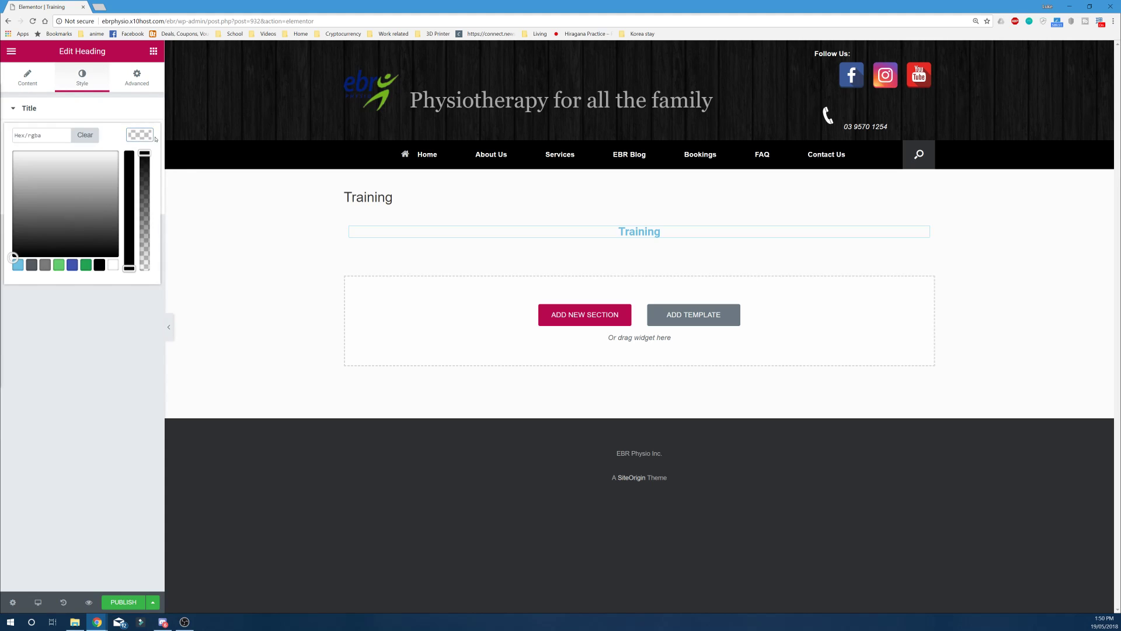
left_click(60, 113)
left_click(81, 113)
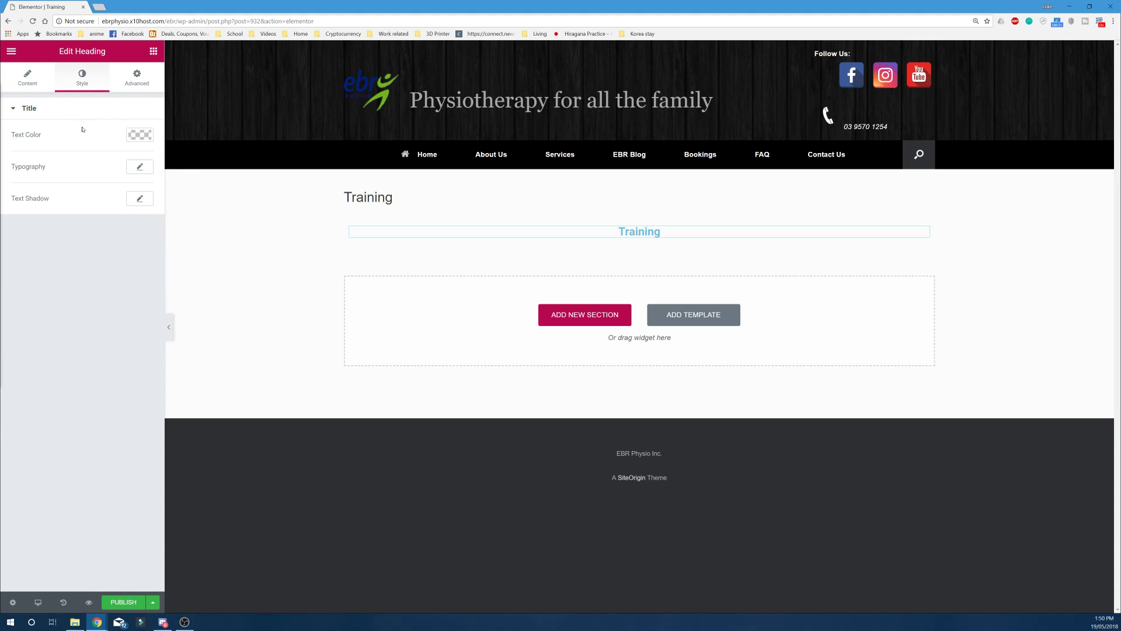
left_click(133, 136)
left_click_drag(95, 214, 98, 168)
left_click(129, 158)
left_click(108, 200)
left_click(111, 175)
left_click(60, 188)
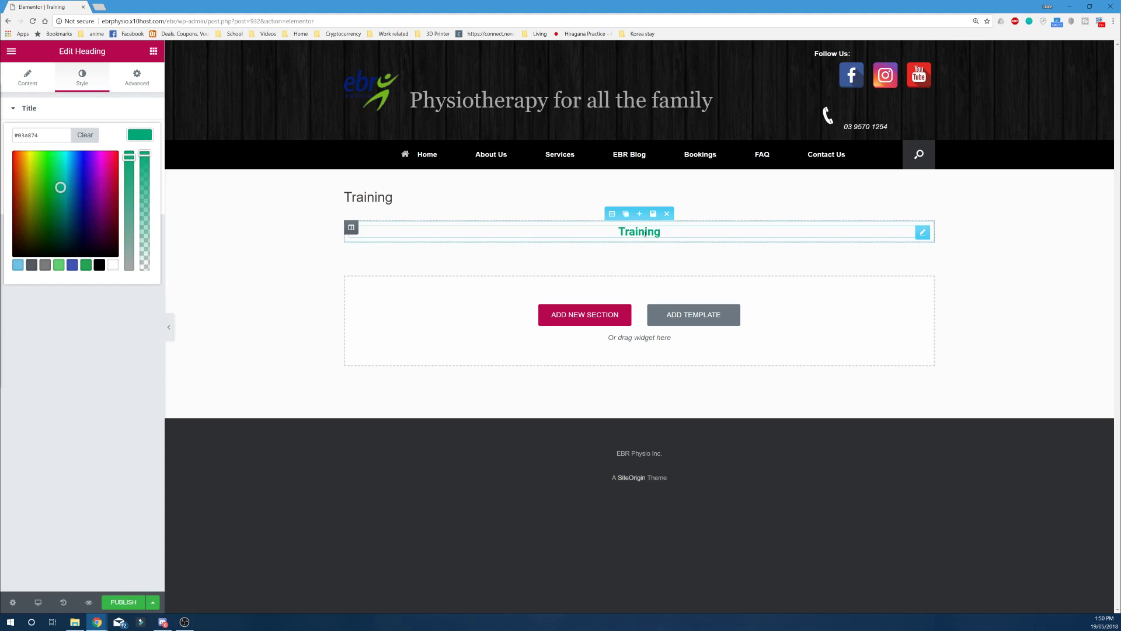
Step: Set the Training heading's text color to the light blue preset swatch
left_click(12, 252)
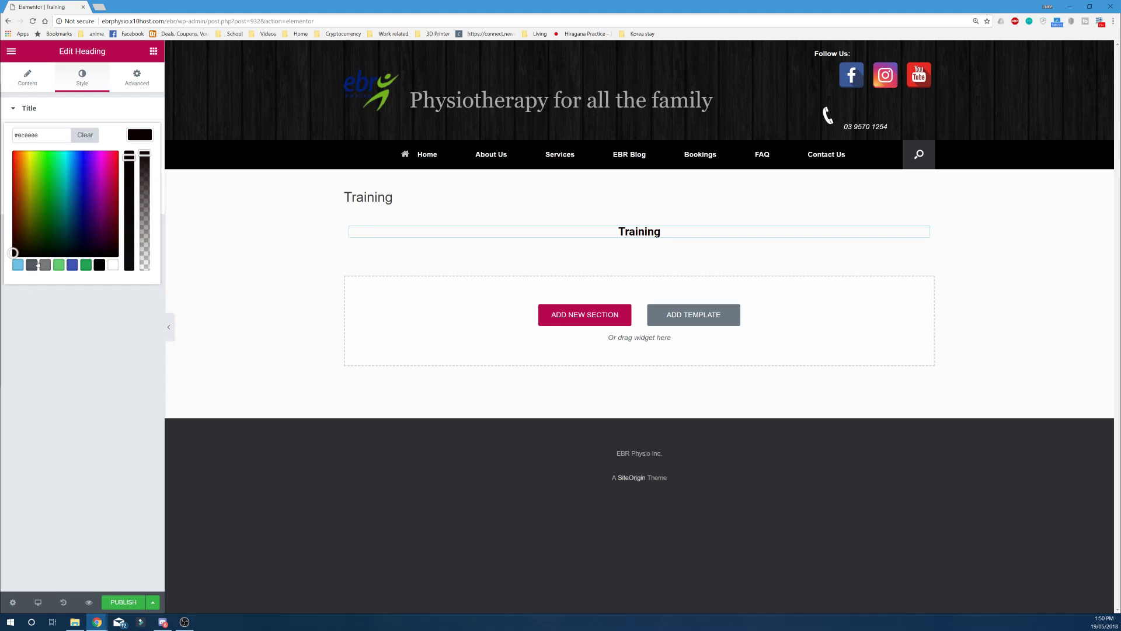
left_click(18, 266)
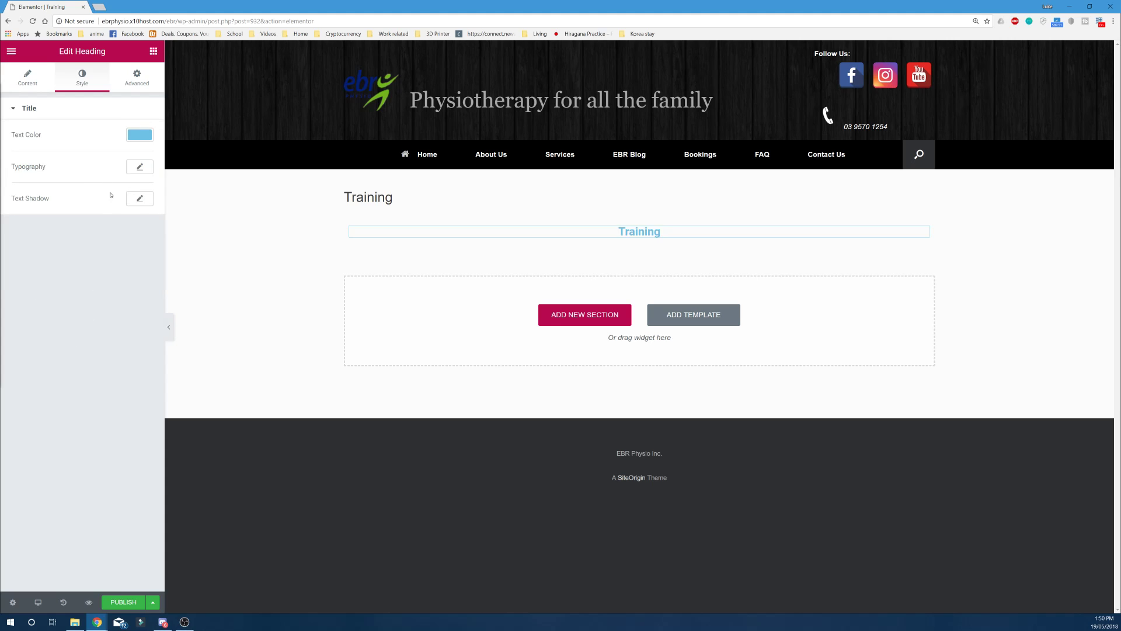
Step: Set the Training heading's font family to Actor and its size to 60 px
left_click(140, 169)
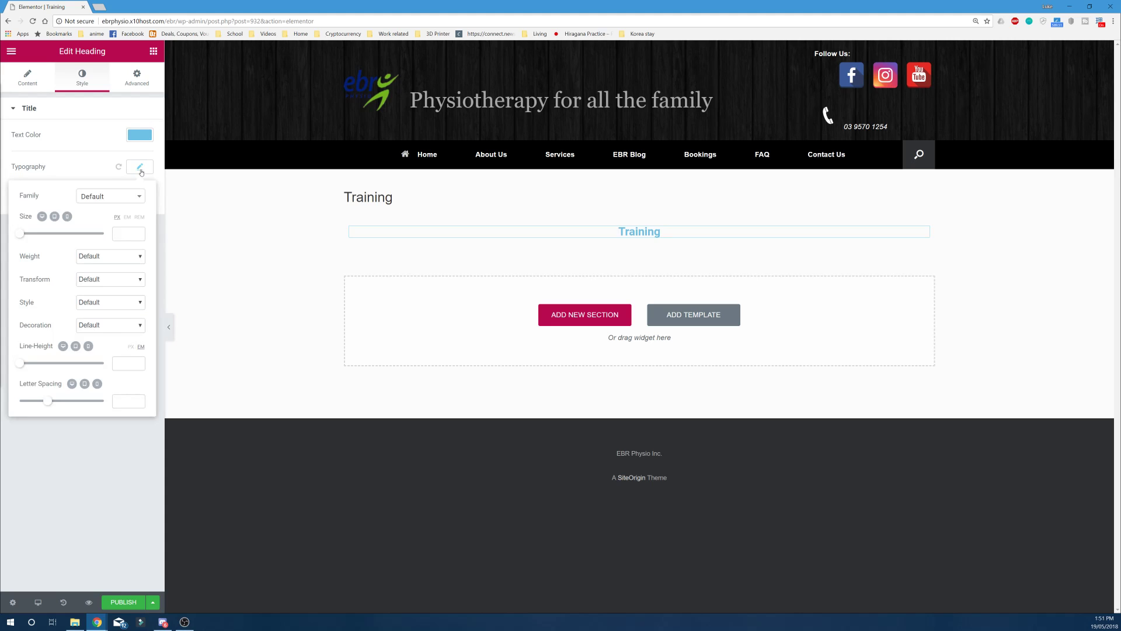
left_click(133, 197)
scroll(118, 254, "down", 2)
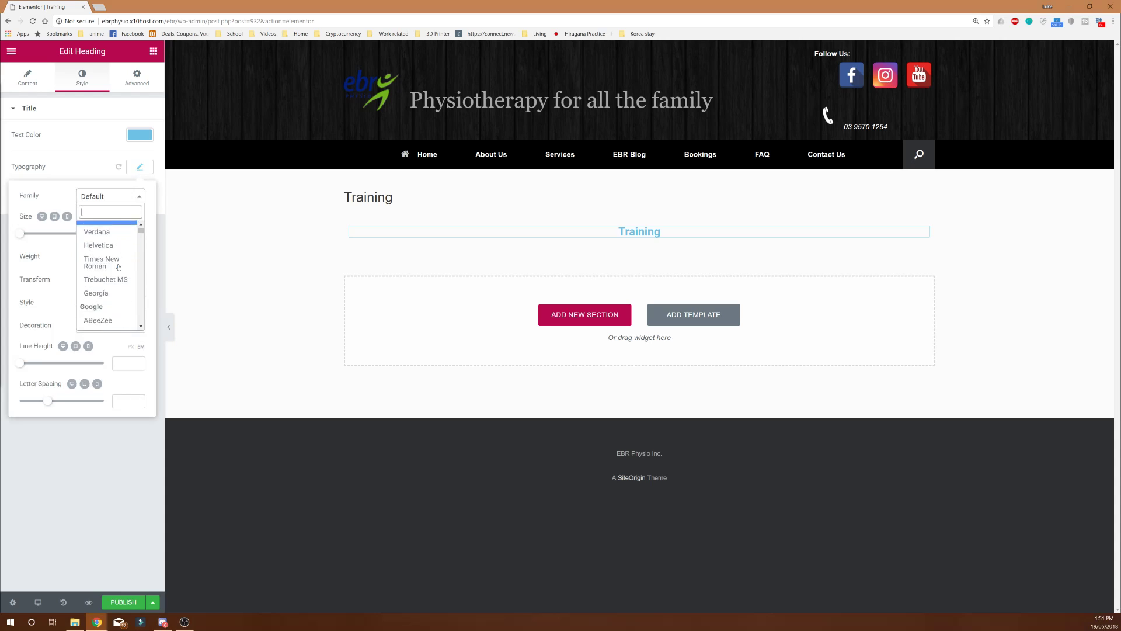
scroll(119, 266, "down", 1)
left_click(120, 201)
left_click(121, 201)
scroll(113, 266, "down", 4)
scroll(114, 266, "down", 2)
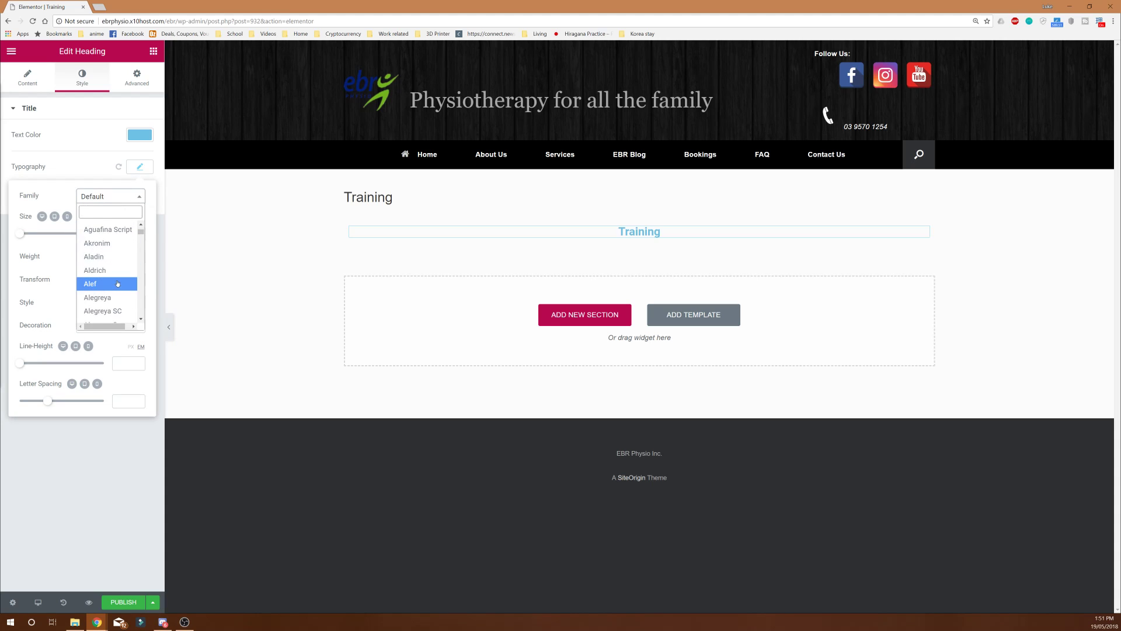
scroll(118, 283, "up", 6)
scroll(119, 275, "down", 4)
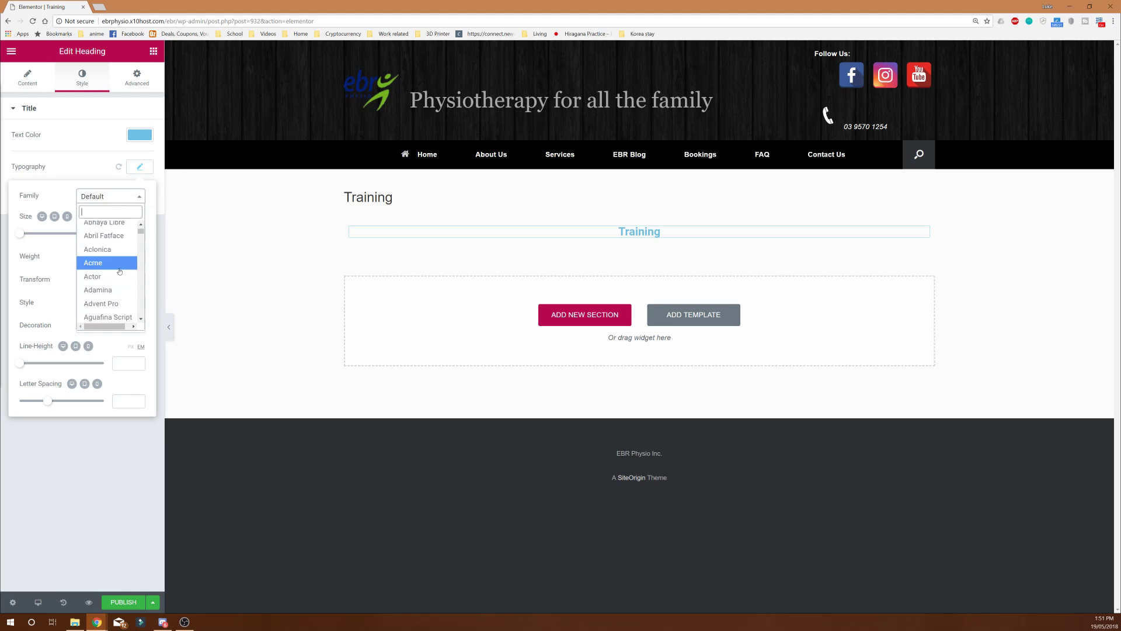
left_click(118, 270)
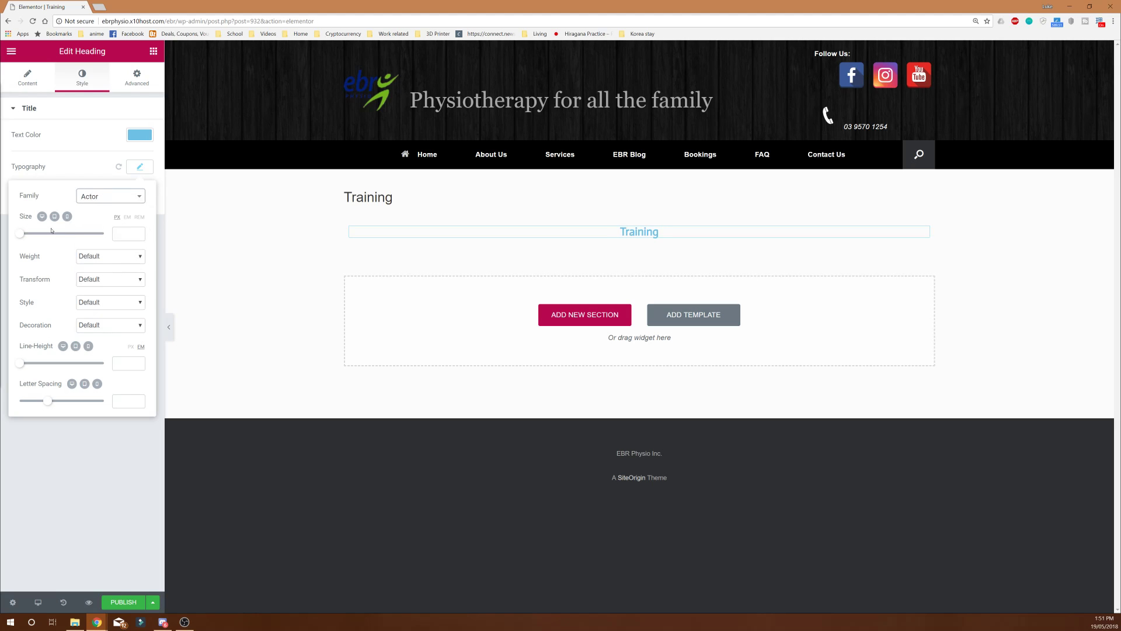
left_click(127, 231)
type("60")
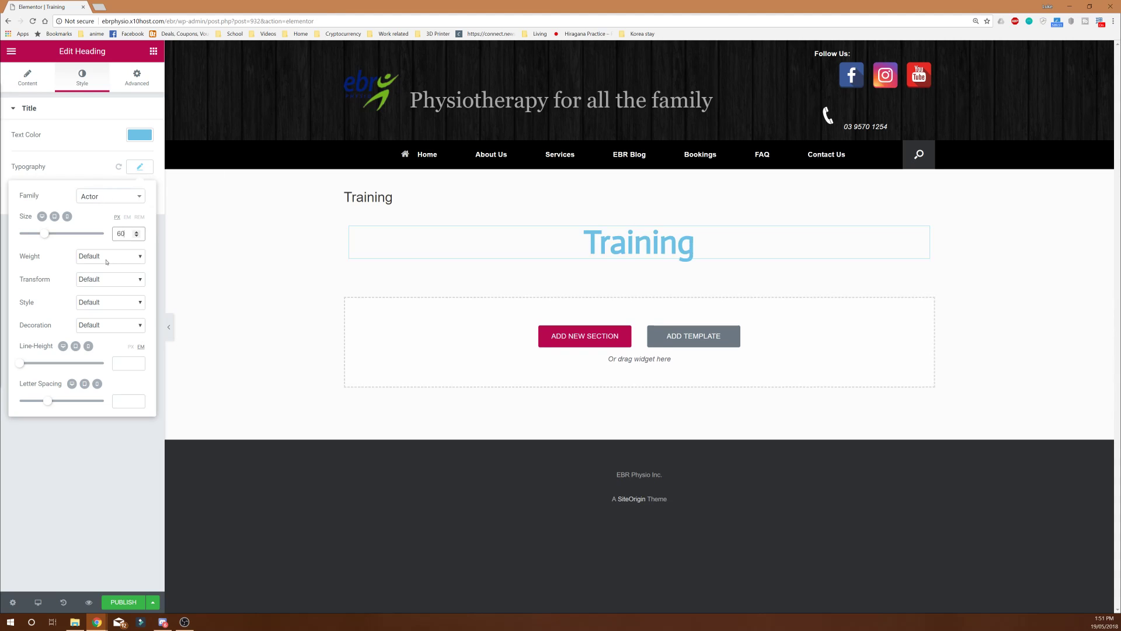
Step: Try different weight, transform and style options on the Training heading and return them to Default
left_click(109, 258)
left_click(114, 309)
left_click(123, 260)
left_click(114, 343)
left_click(102, 279)
left_click(90, 289)
left_click(100, 301)
left_click(100, 303)
left_click(96, 324)
left_click(98, 324)
left_click(113, 280)
left_click(102, 315)
left_click(110, 279)
left_click(108, 290)
Step: Set the Training heading's line height to 0.1 em and its letter spacing to 0
mouse_move(22, 364)
left_mouse_down()
mouse_move(91, 365)
mouse_move(17, 365)
left_mouse_up()
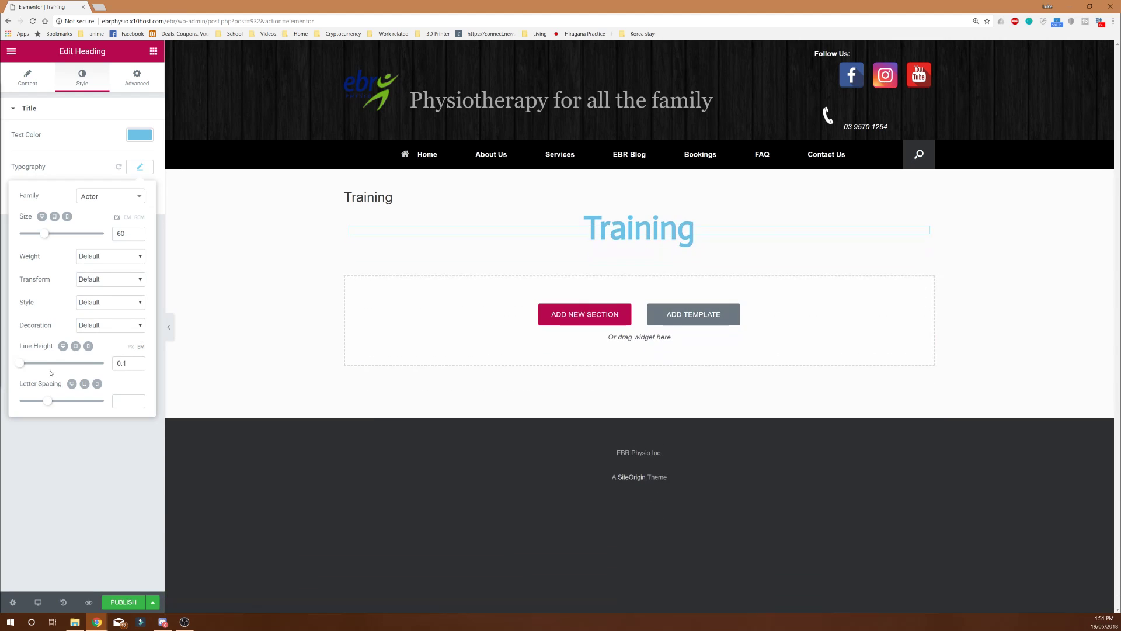
mouse_move(49, 401)
left_mouse_down()
mouse_move(169, 402)
mouse_move(56, 402)
left_mouse_up()
left_click(73, 400)
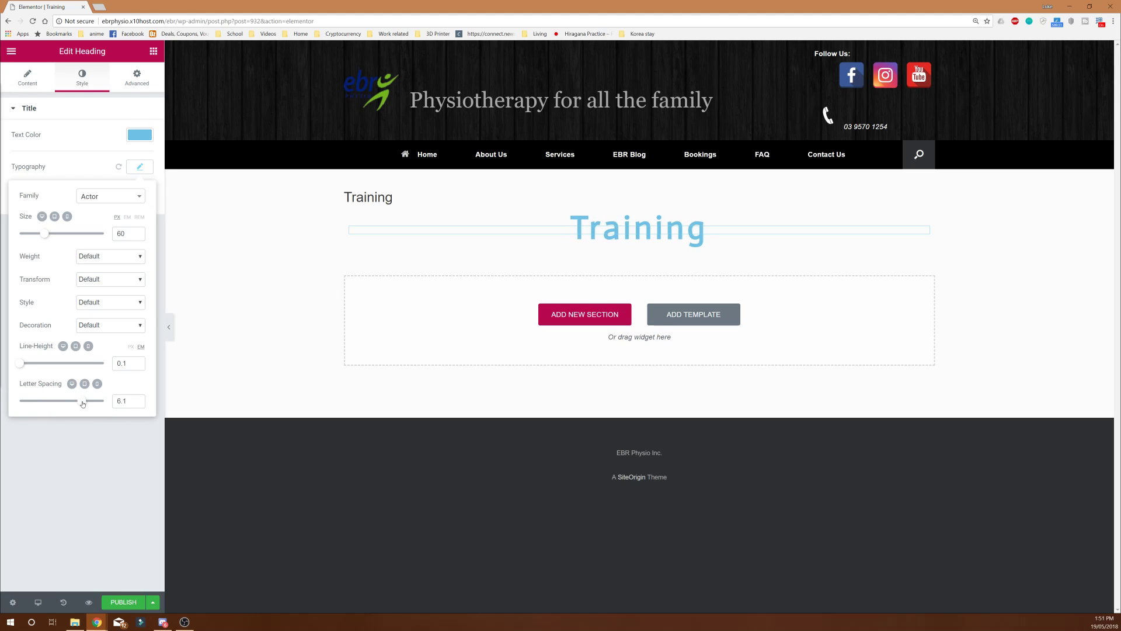
type("0")
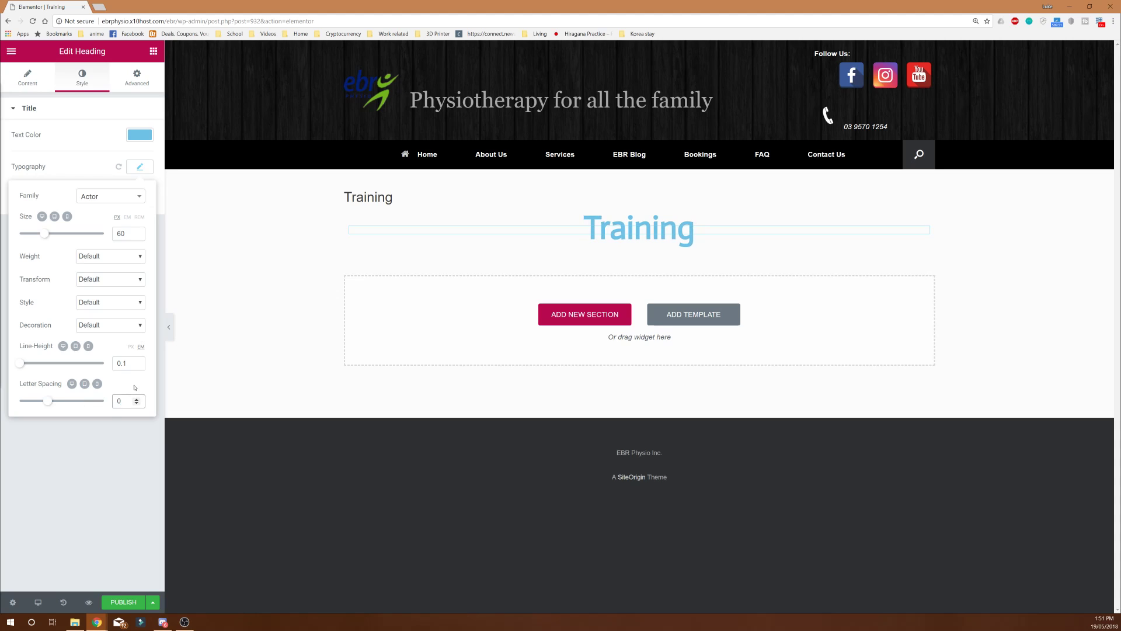
left_click(85, 465)
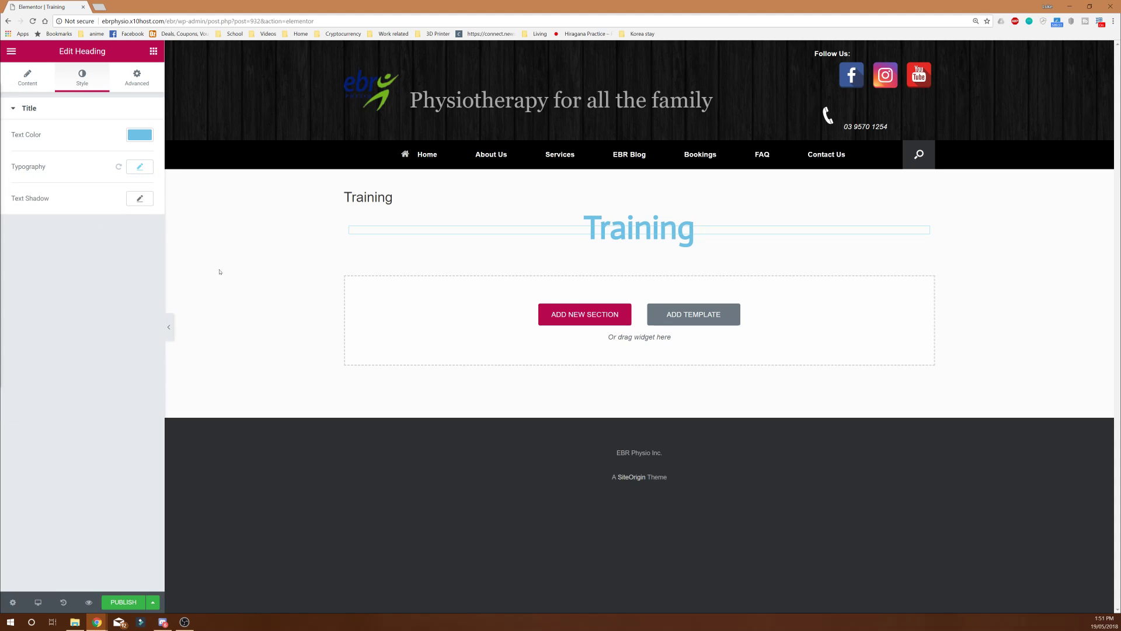
Step: Try the Fade In Down and Fade In entrance animations on the Training heading and clear the animation
left_click(154, 88)
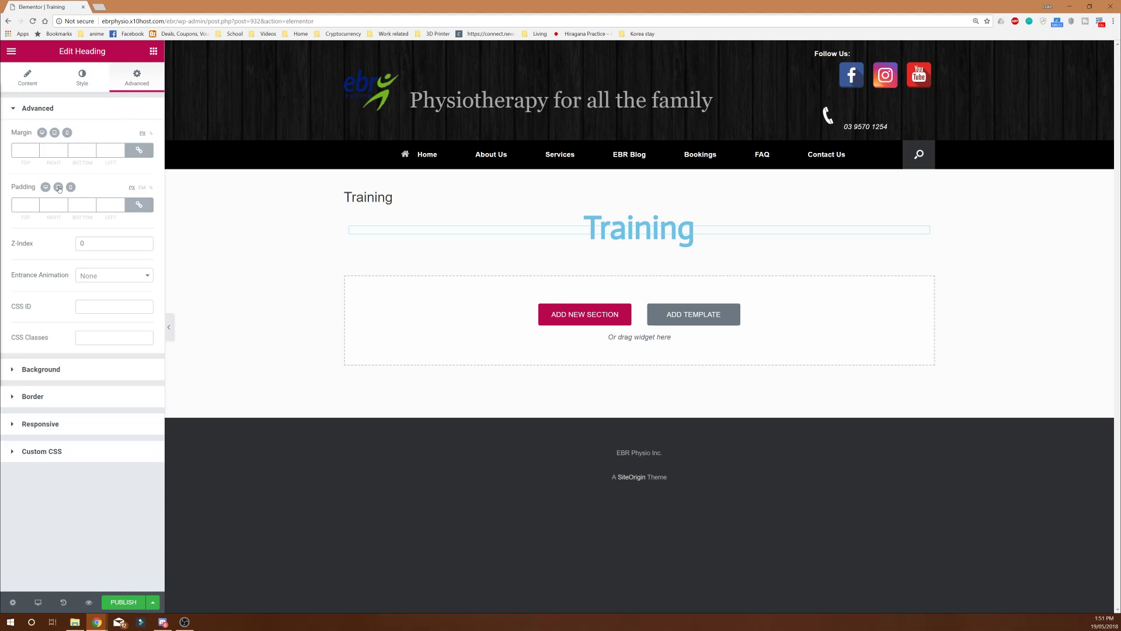
left_click(110, 275)
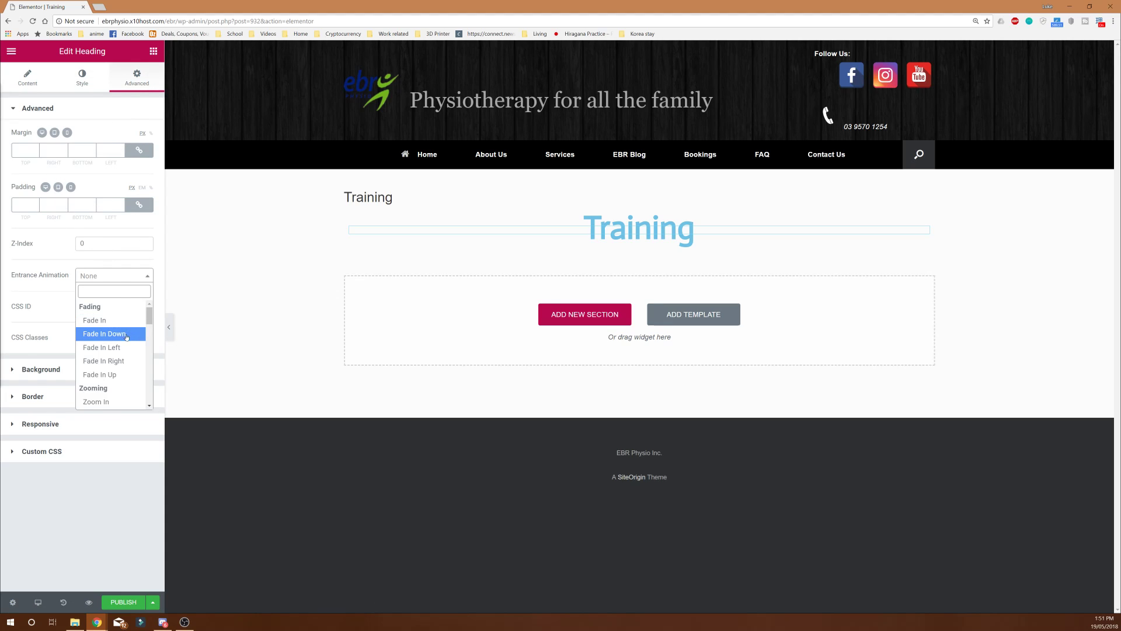
left_click(117, 337)
left_click(128, 282)
left_click(111, 323)
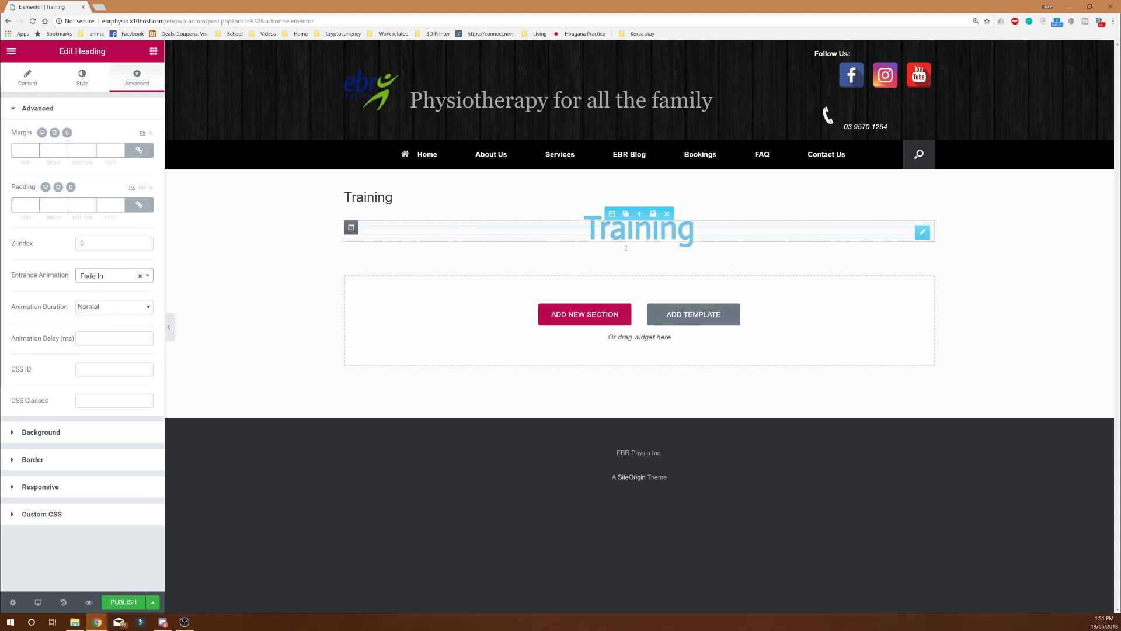
left_click(116, 282)
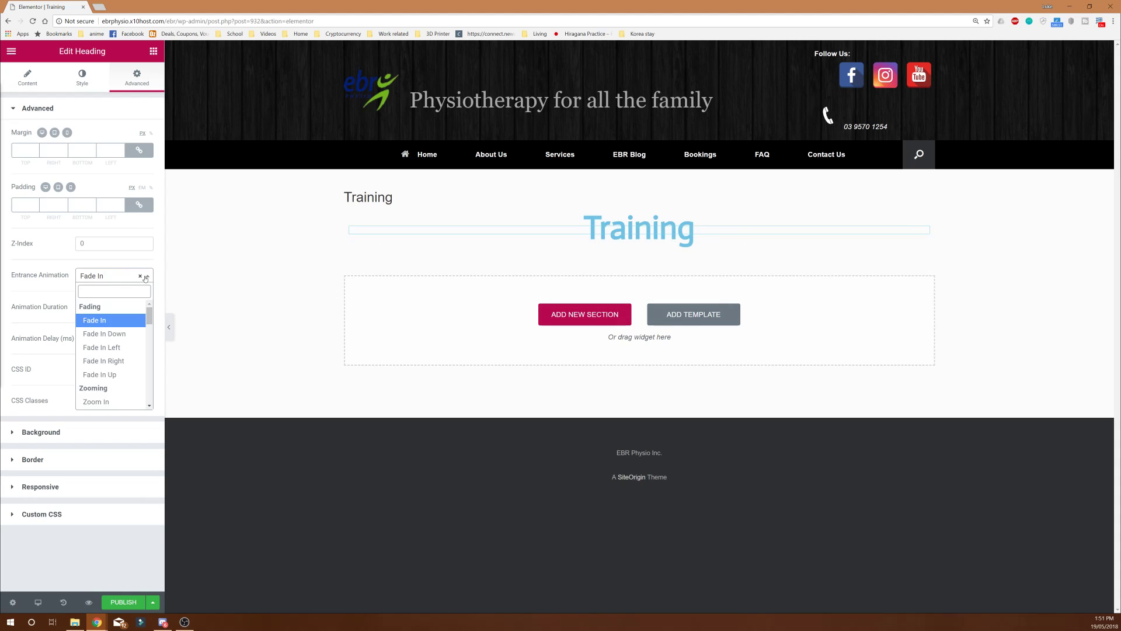
left_click(141, 276)
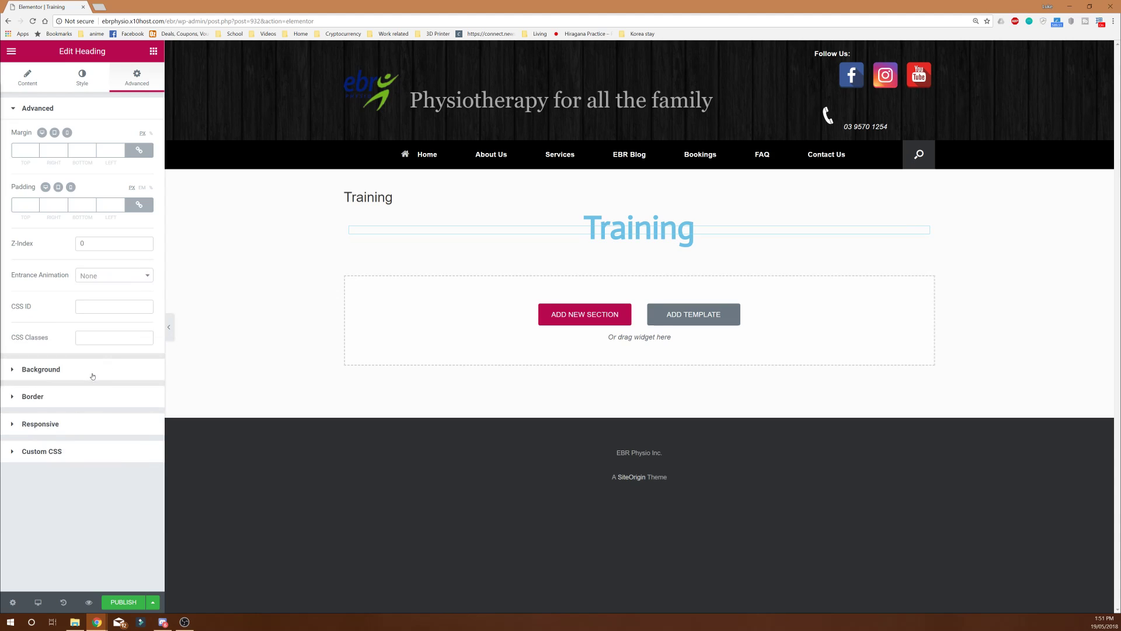
Step: Examine the Training heading's normal and hover background settings and review its style and content options
left_click(64, 369)
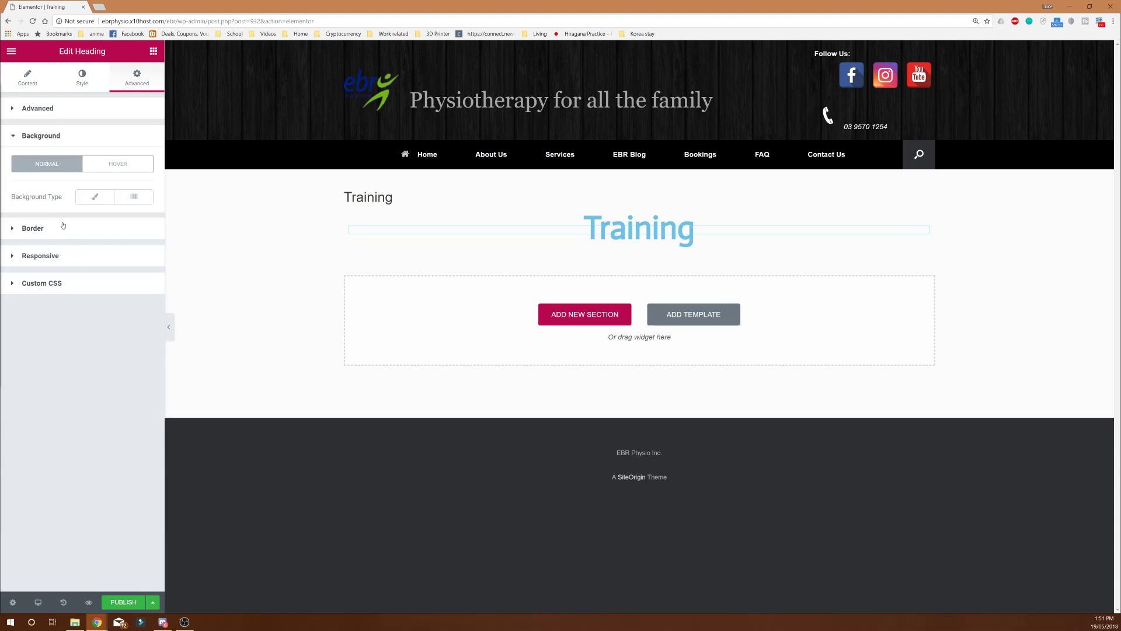
left_click(95, 196)
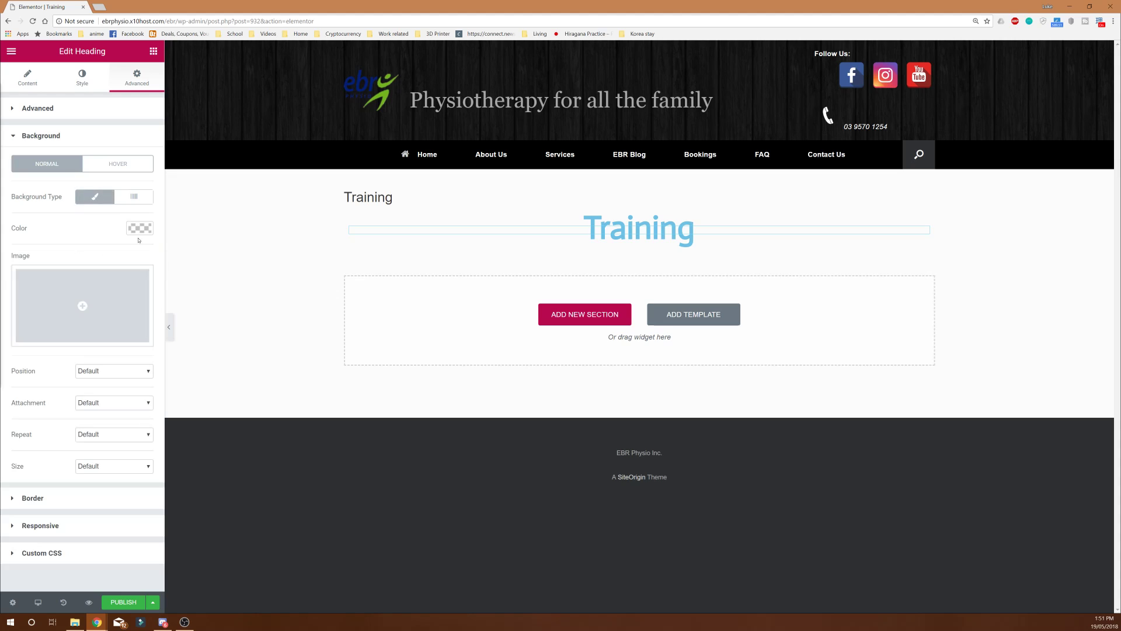
left_click(127, 171)
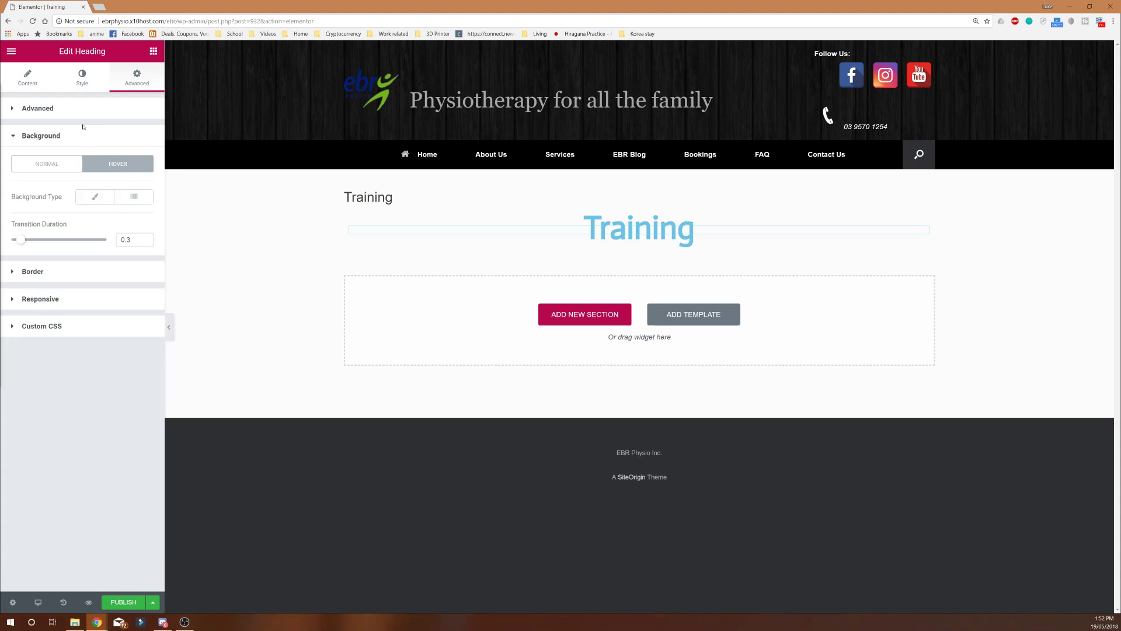
left_click(65, 110)
left_click(66, 111)
left_click(73, 80)
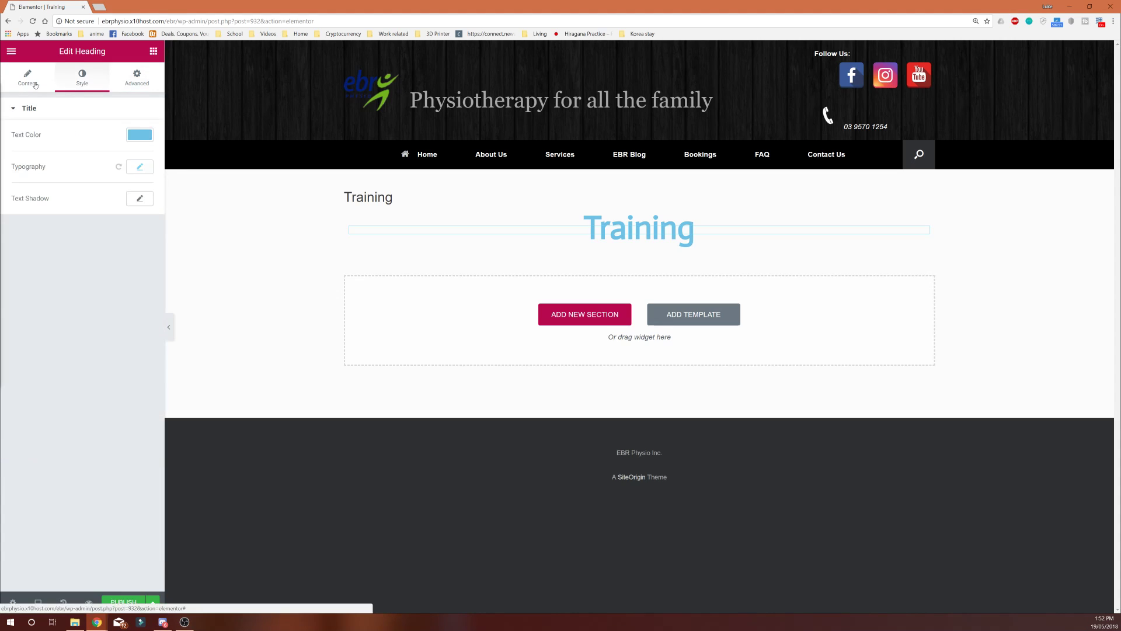
left_click(35, 85)
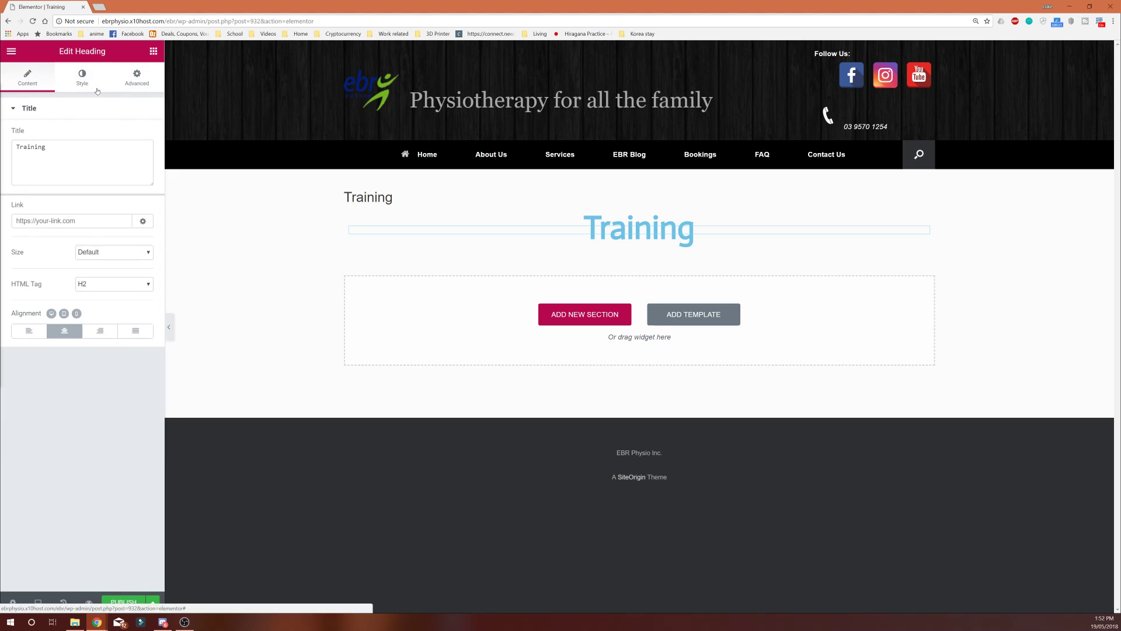
Step: Add a new section below the heading with a three-column structure that has a wide middle column
left_click(415, 299)
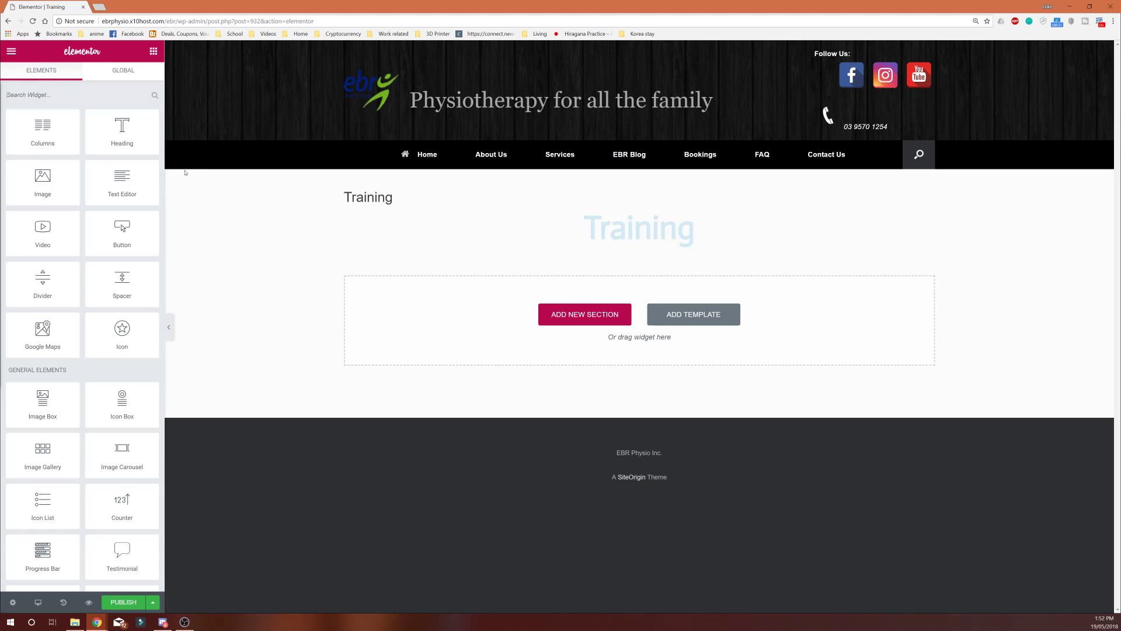
left_click(580, 318)
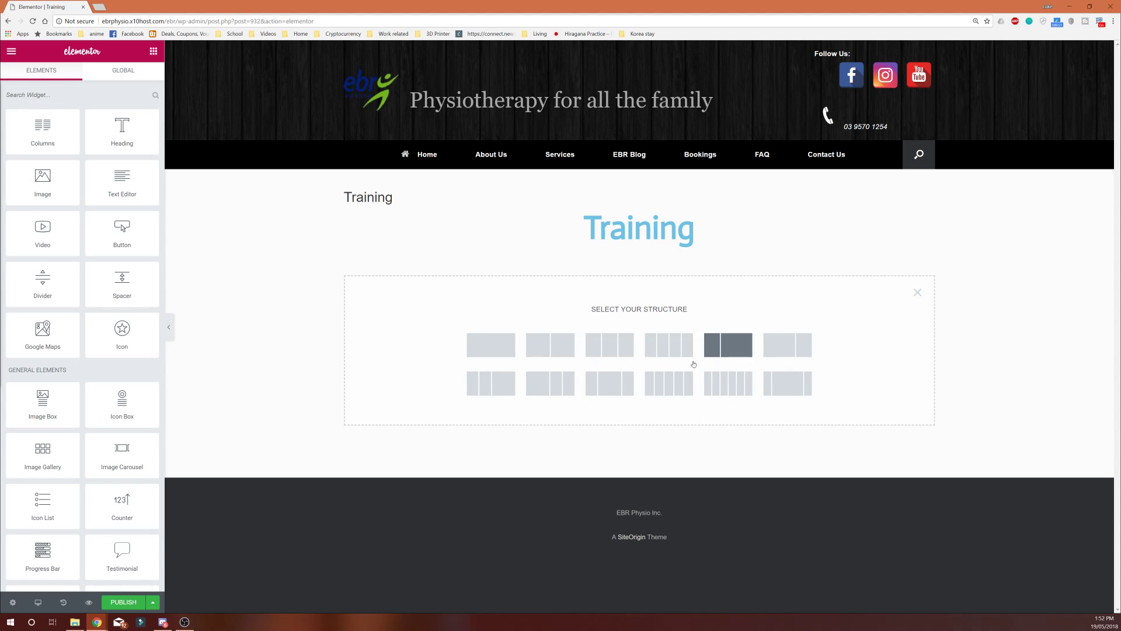
left_click(617, 383)
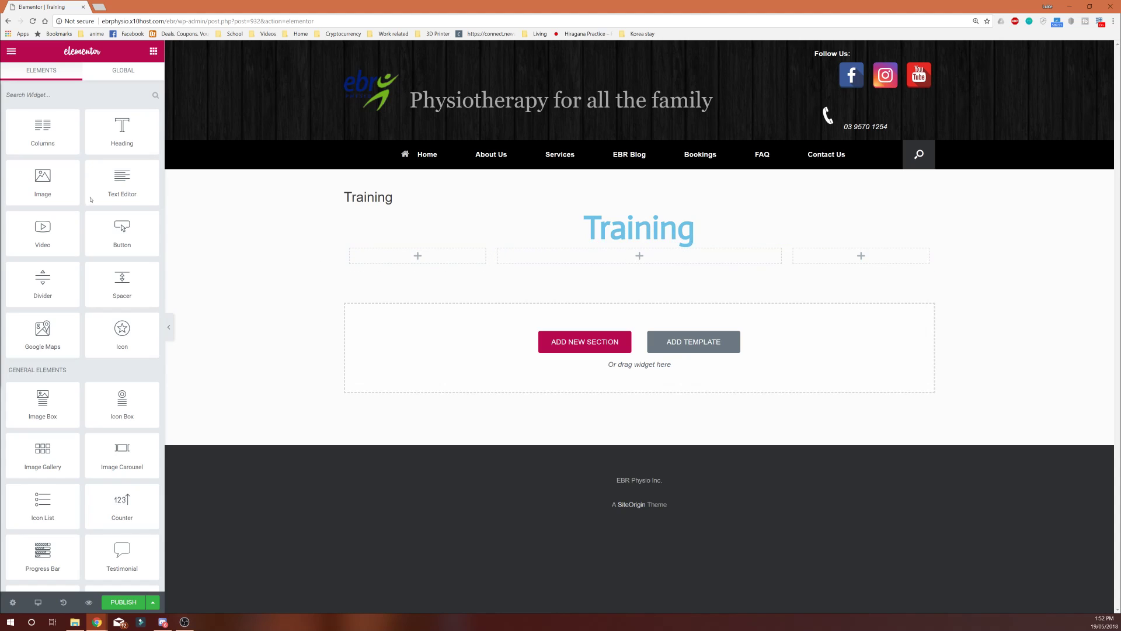
Step: Place an Image widget in the new section's middle column and a Text Editor widget in each outer column
left_click_drag(48, 182, 632, 259)
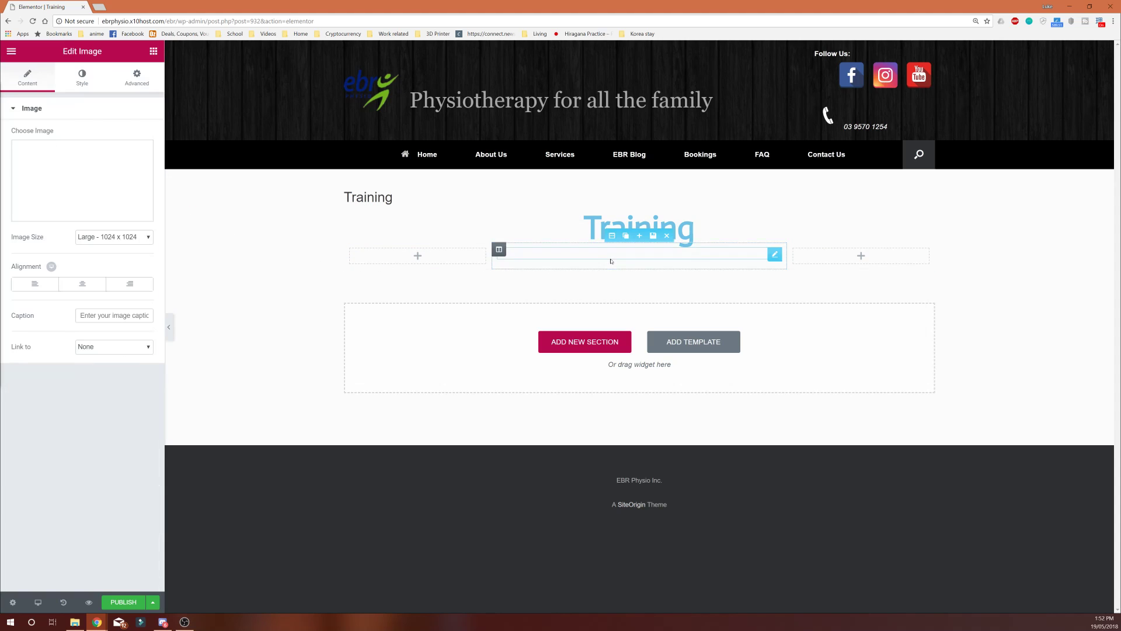
left_click(419, 285)
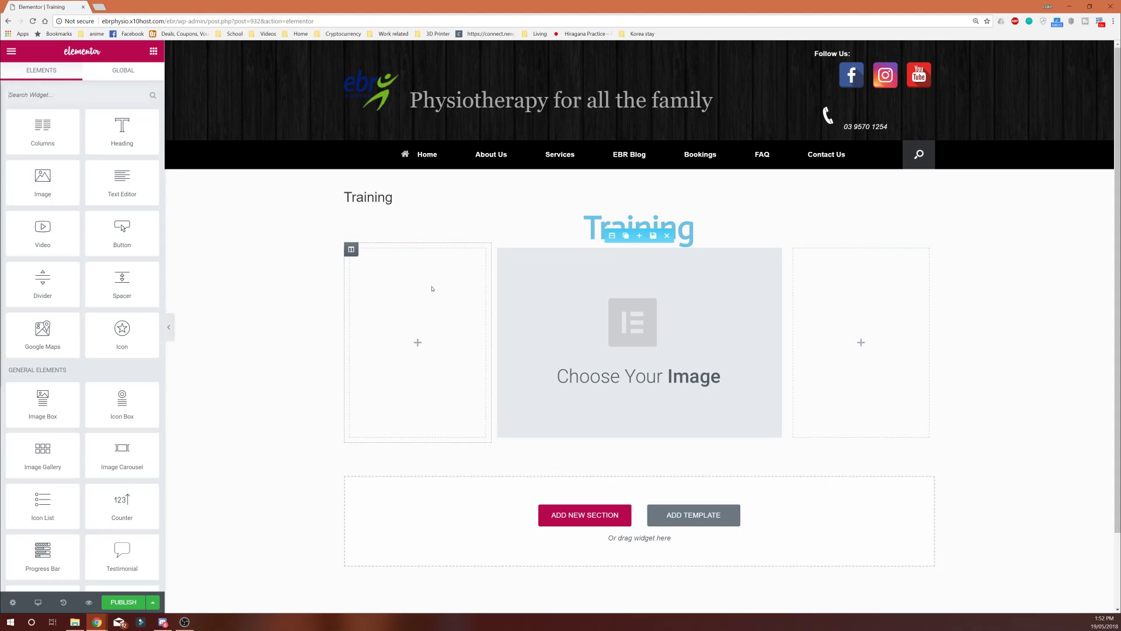
left_click_drag(127, 187, 412, 352)
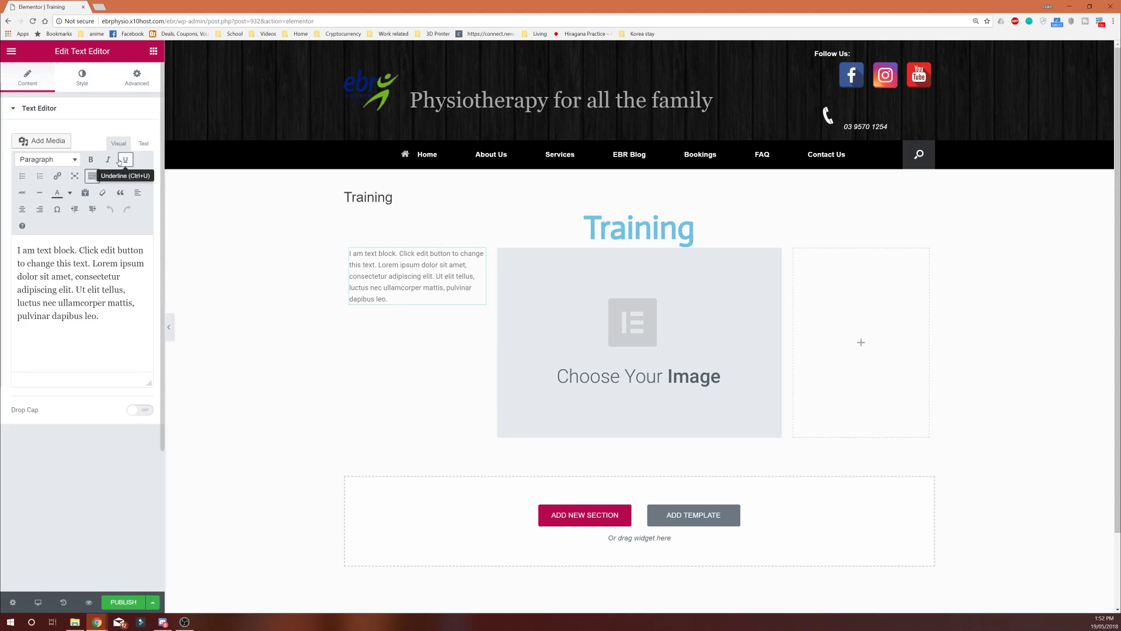
left_click(263, 266)
left_click_drag(122, 199, 861, 330)
Step: Insert 20160906-EBR-Physio-29.jpg from the media library into the middle column's image widget
left_click(642, 319)
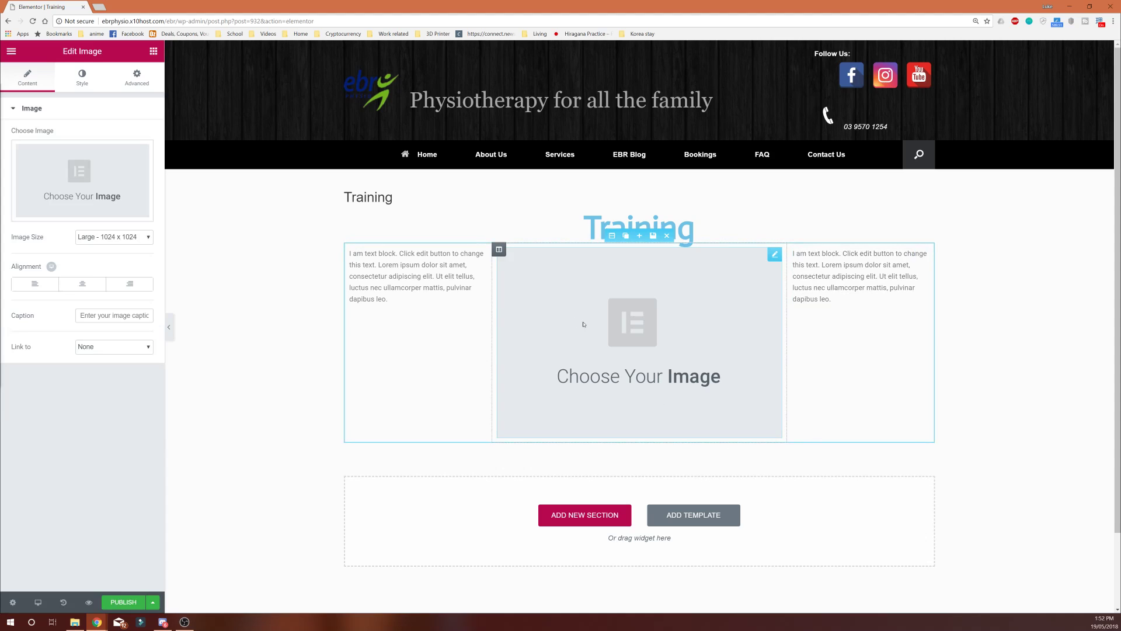
mouse_move(85, 210)
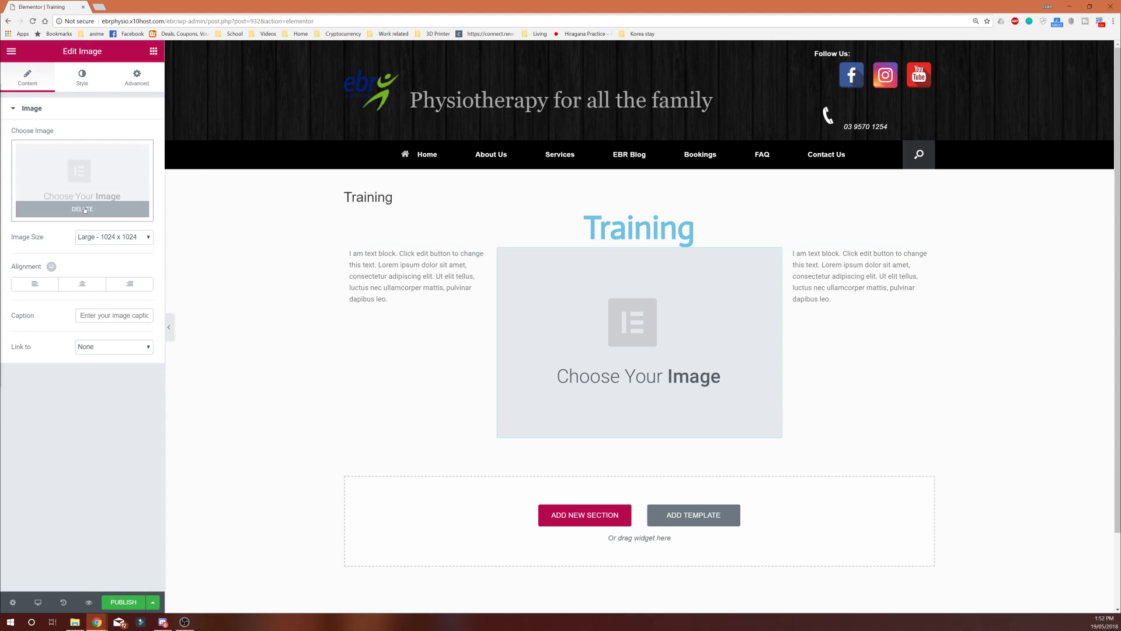
left_click(70, 176)
left_click(1086, 71)
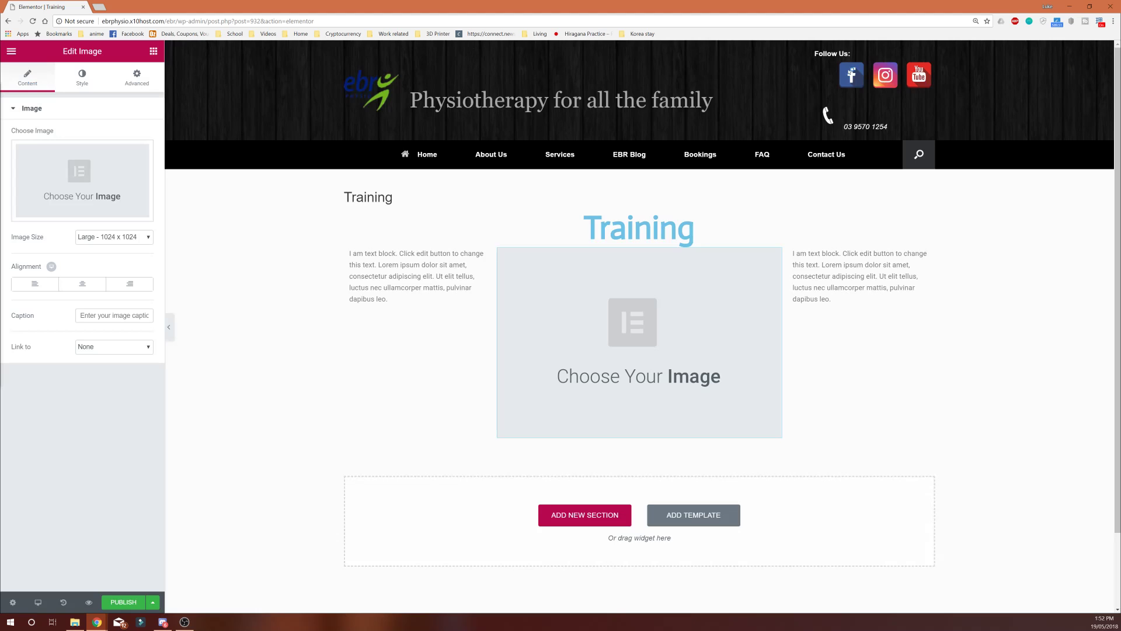
left_click(84, 210)
left_click(91, 182)
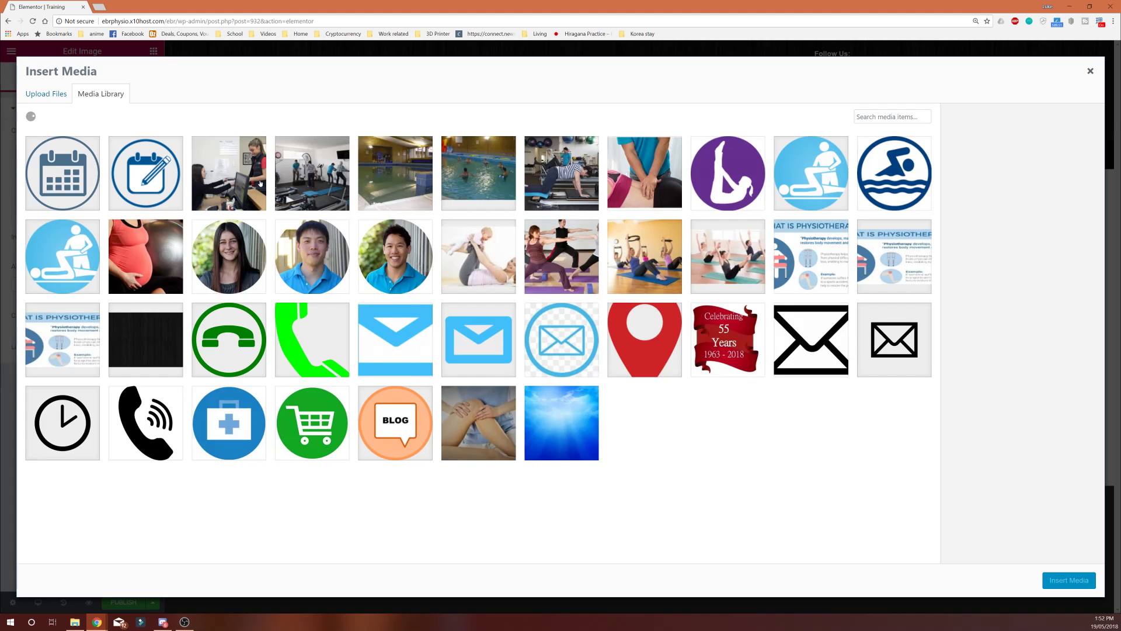
left_click(251, 184)
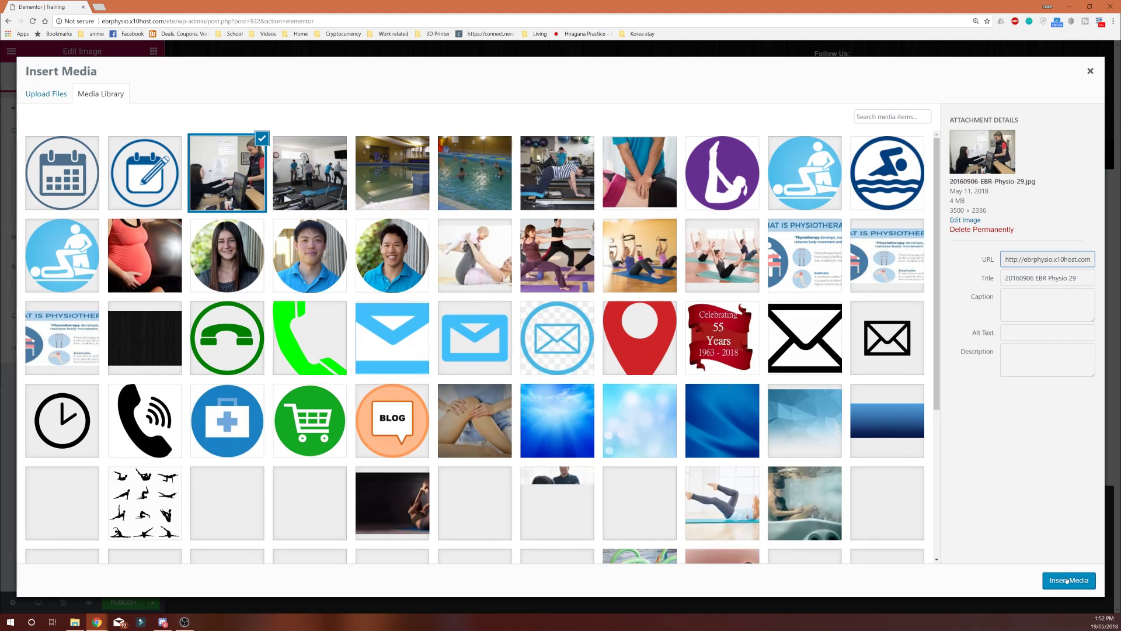
left_click(1069, 580)
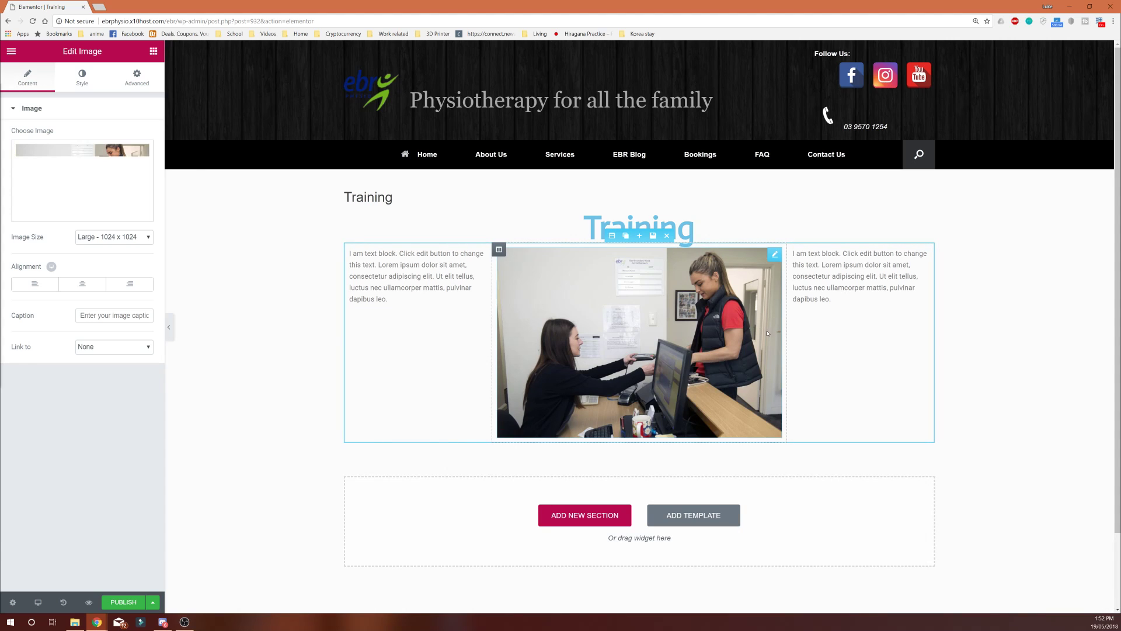
Step: Set the middle column image's alignment to left
left_click(463, 303)
left_click(549, 315)
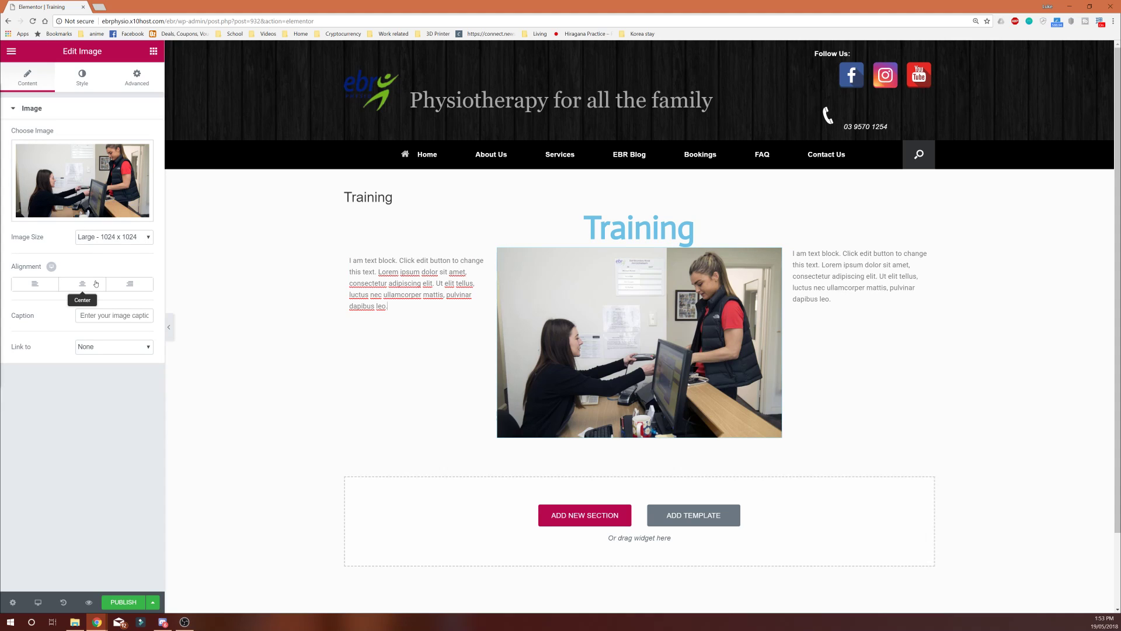
left_click(92, 285)
left_click(50, 285)
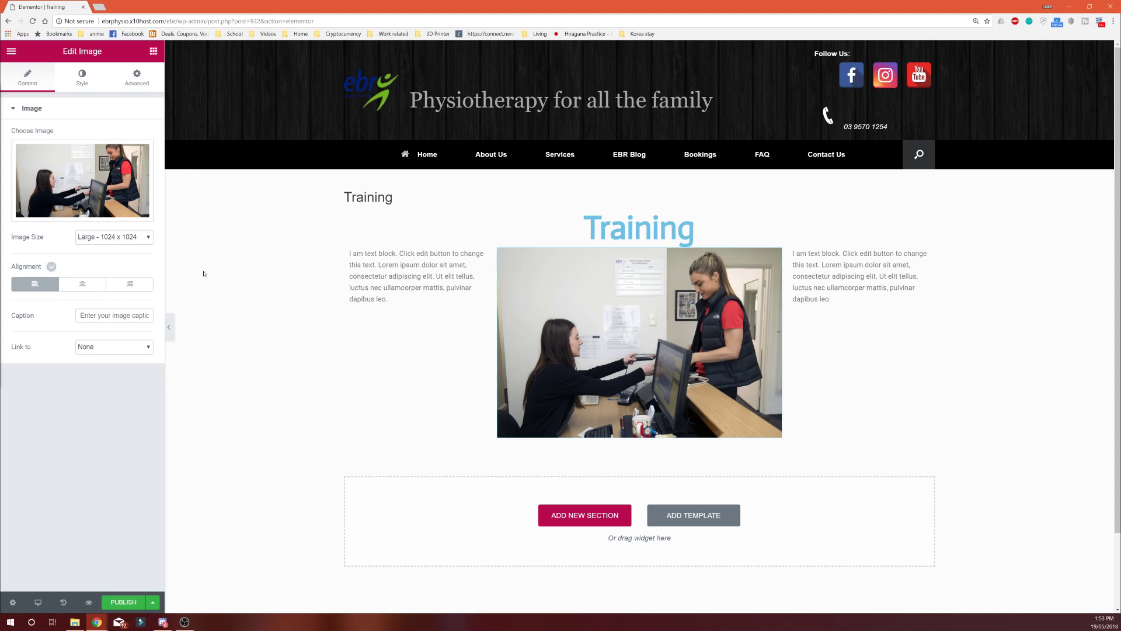
Step: Give the image the caption "Front Desk"
left_click(134, 316)
type("sdadasd")
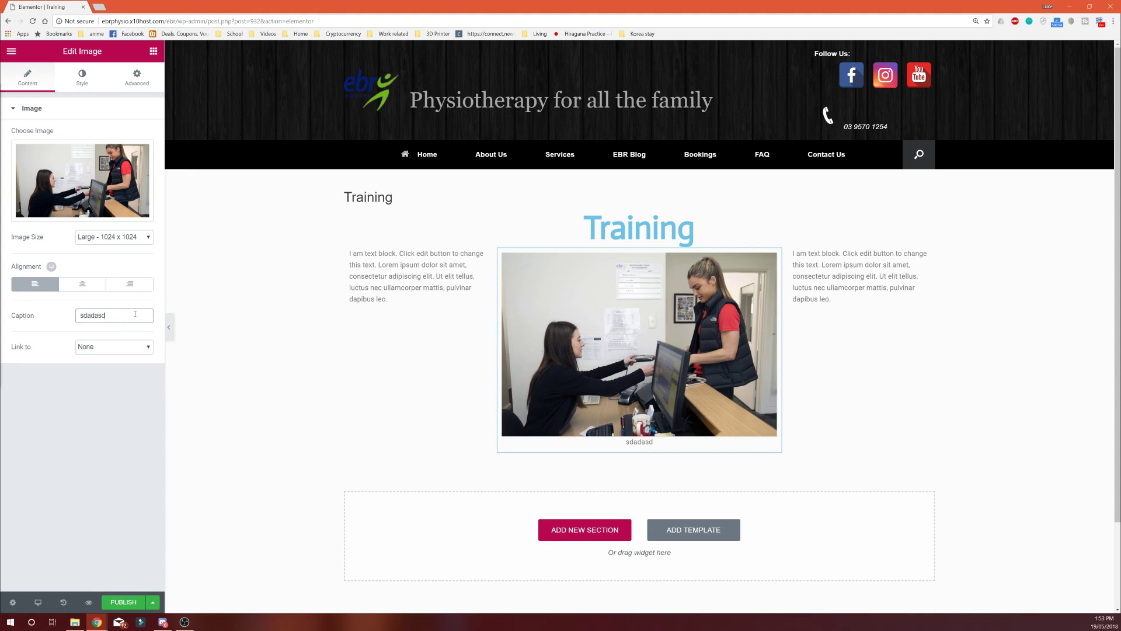
key("ctrl+a")
type("oFFICE")
key("ctrl+a")
type("Fi")
type("ront Desk")
left_click(109, 346)
left_click(109, 346)
left_click(110, 345)
left_click(109, 345)
Step: Set the image's width and max width to 100% and its opacity to 1
left_click(82, 76)
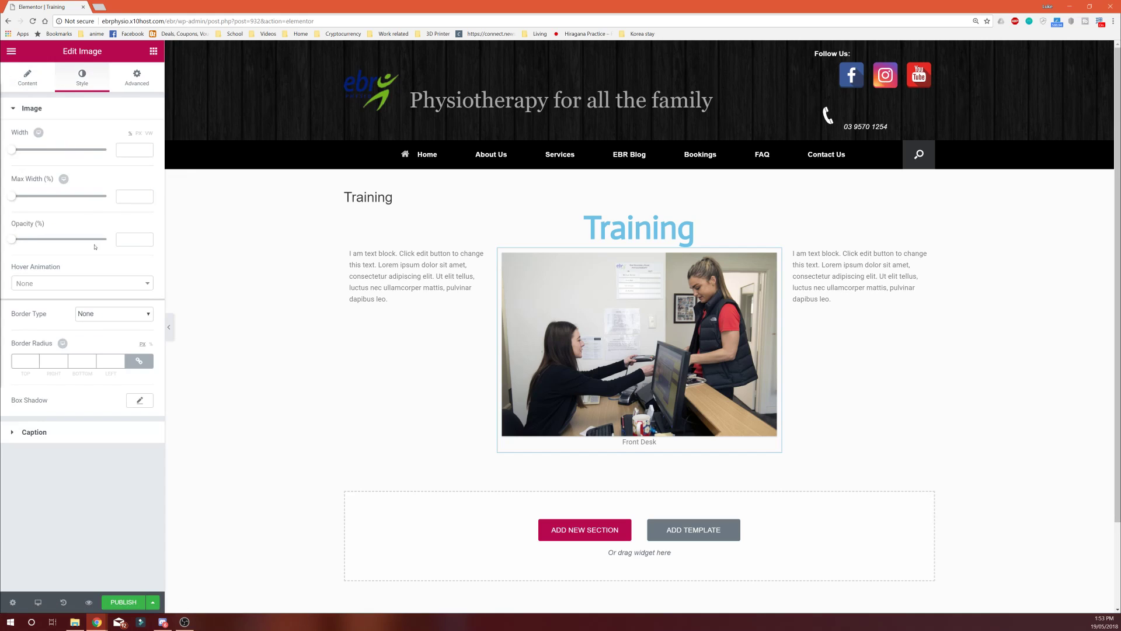
left_click(53, 437)
left_click(26, 112)
left_click_drag(14, 150, 243, 160)
left_click_drag(21, 196, 208, 203)
left_click_drag(12, 238, 190, 250)
Step: Try the Dotted border type on the image and set it back to None
left_click(112, 321)
left_click(116, 350)
left_click(133, 318)
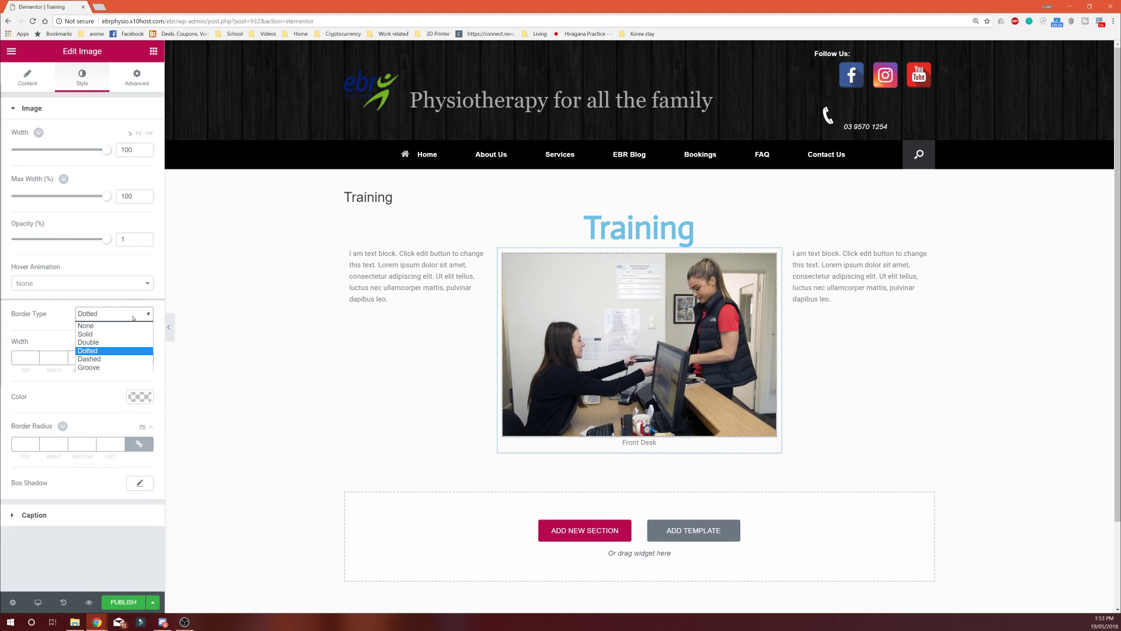
left_click(128, 330)
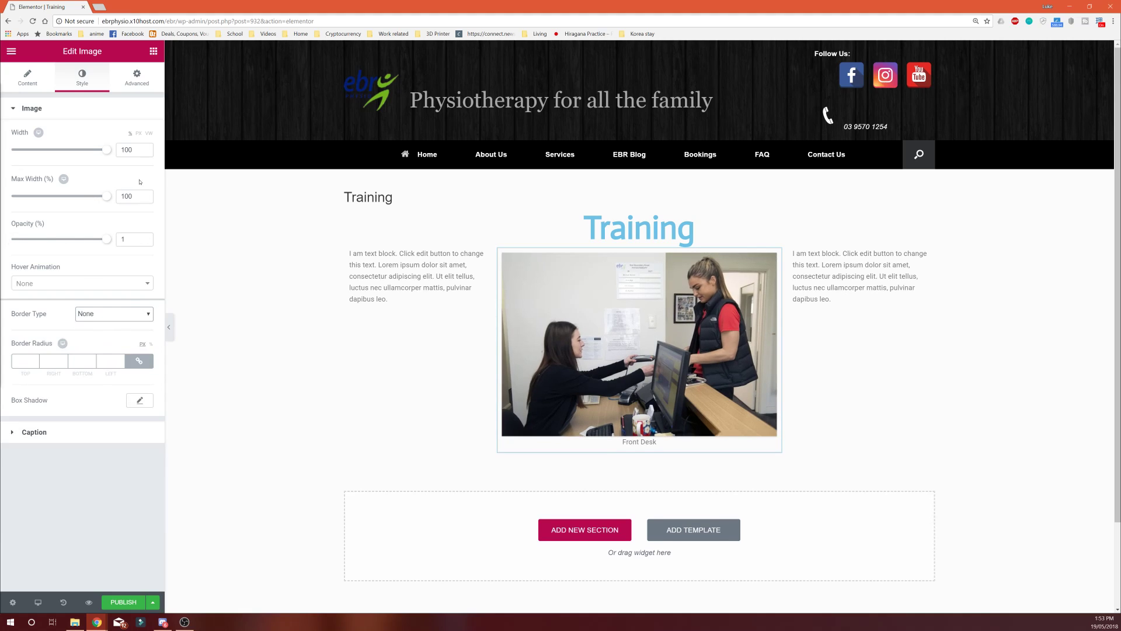
Step: Set the image caption's typography to size 54 px, line height 1.5 em and letter spacing 10
left_click(79, 432)
left_click(140, 237)
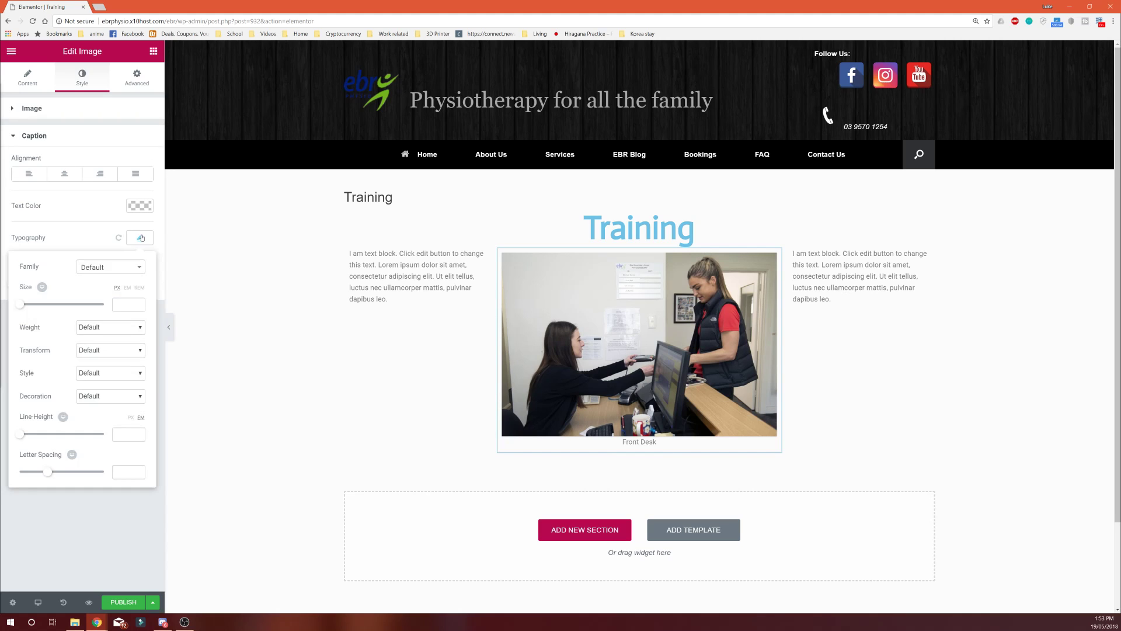
left_click(140, 237)
left_click_drag(636, 379, 619, 280)
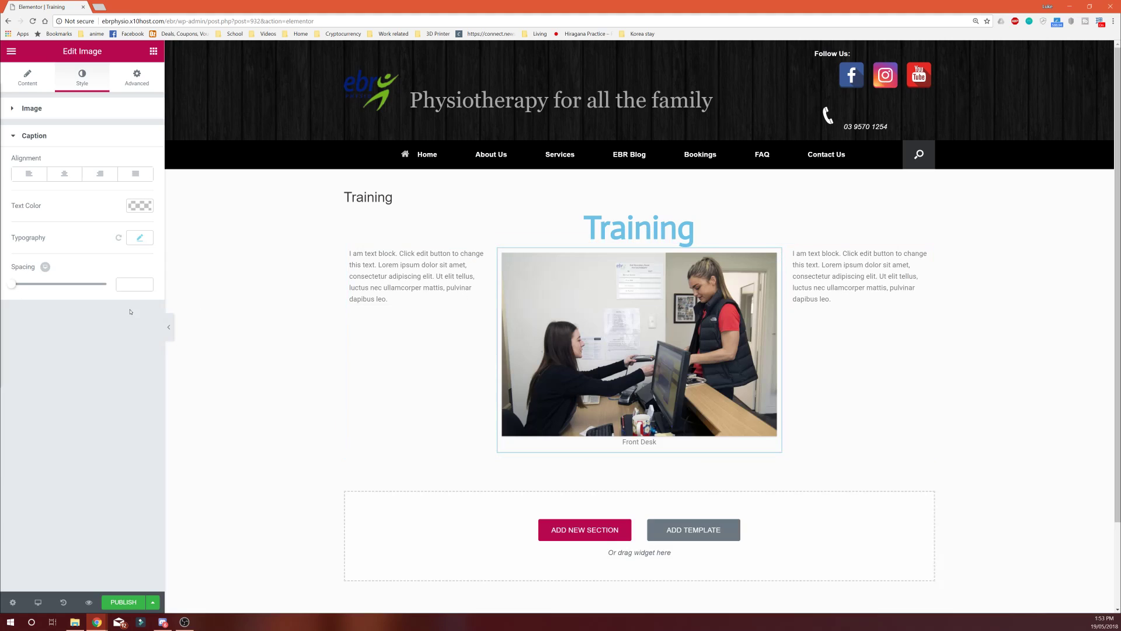
left_click(139, 237)
left_click_drag(25, 308, 42, 304)
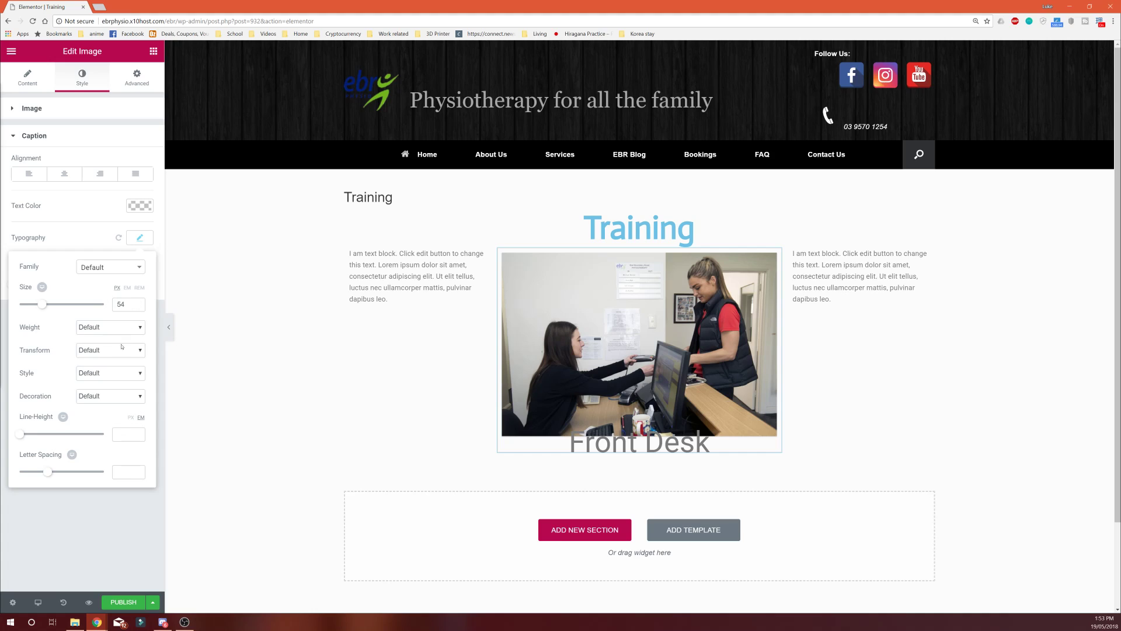
left_click_drag(23, 432, 32, 434)
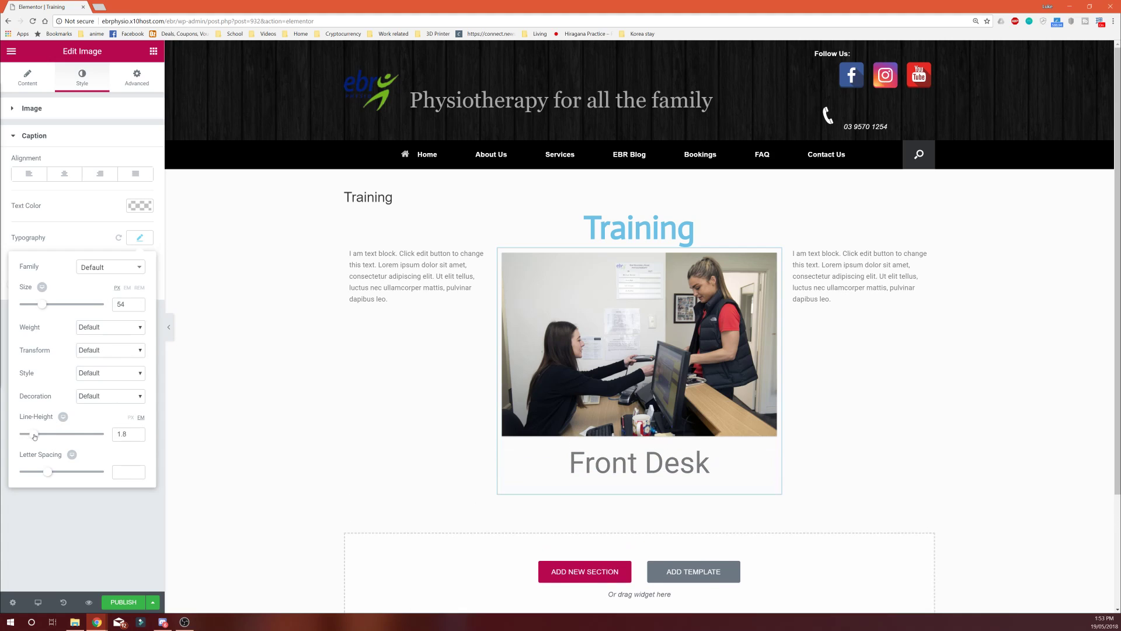
left_click_drag(47, 471, 173, 479)
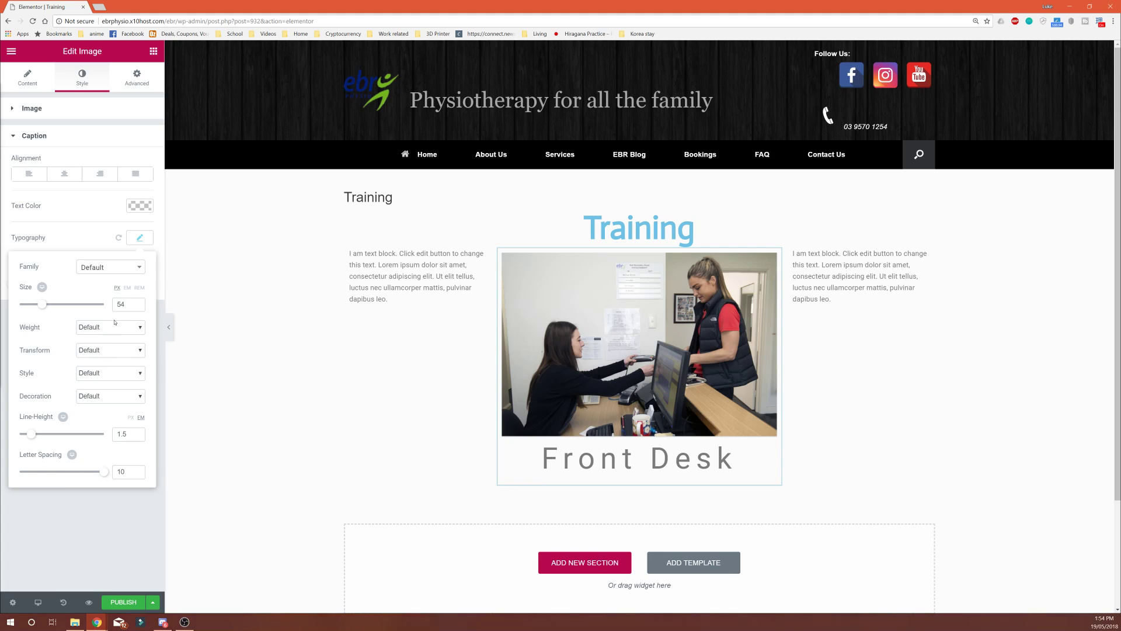
left_click(101, 228)
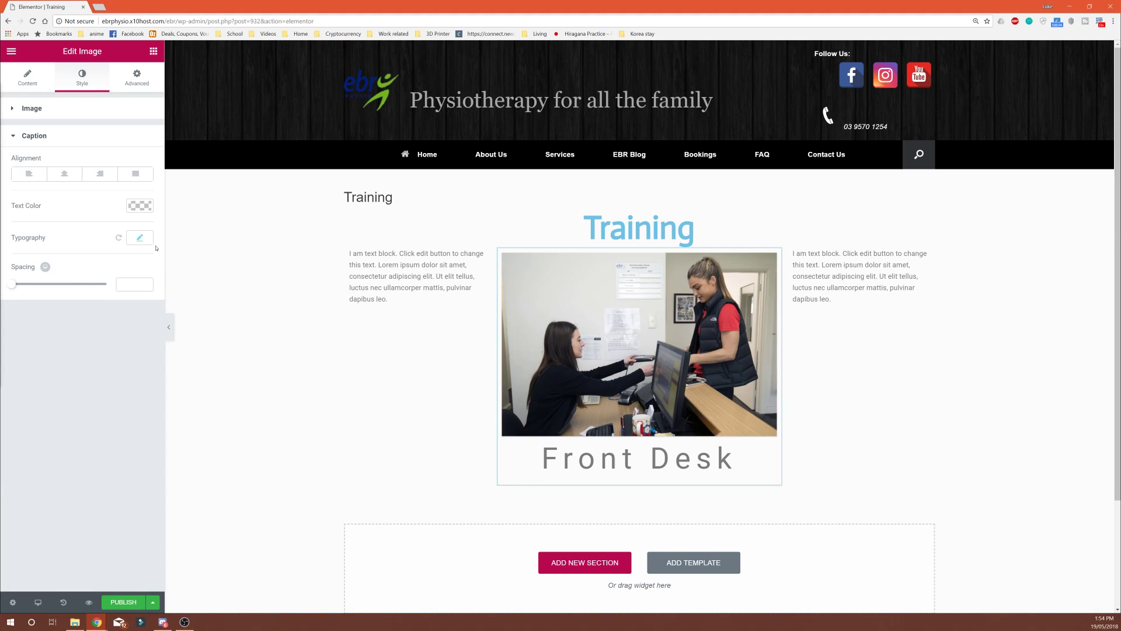
left_click(140, 237)
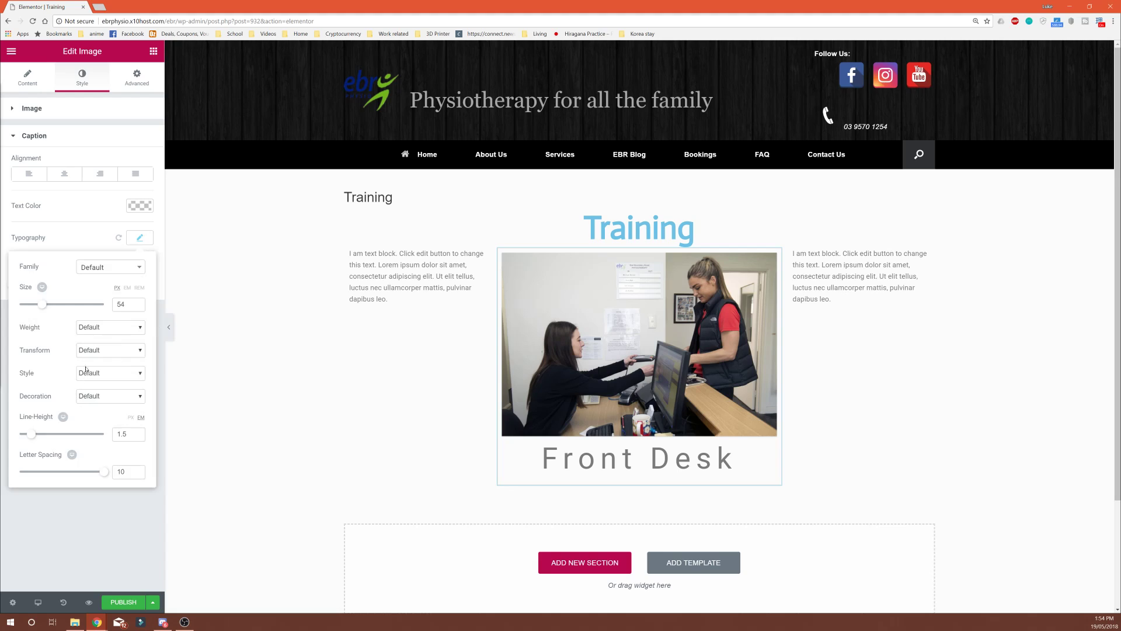
left_click(88, 269)
left_click(107, 271)
left_click(76, 221)
Step: Try the light green preset as the image caption's text color
left_click(134, 208)
left_click(134, 207)
left_click(134, 208)
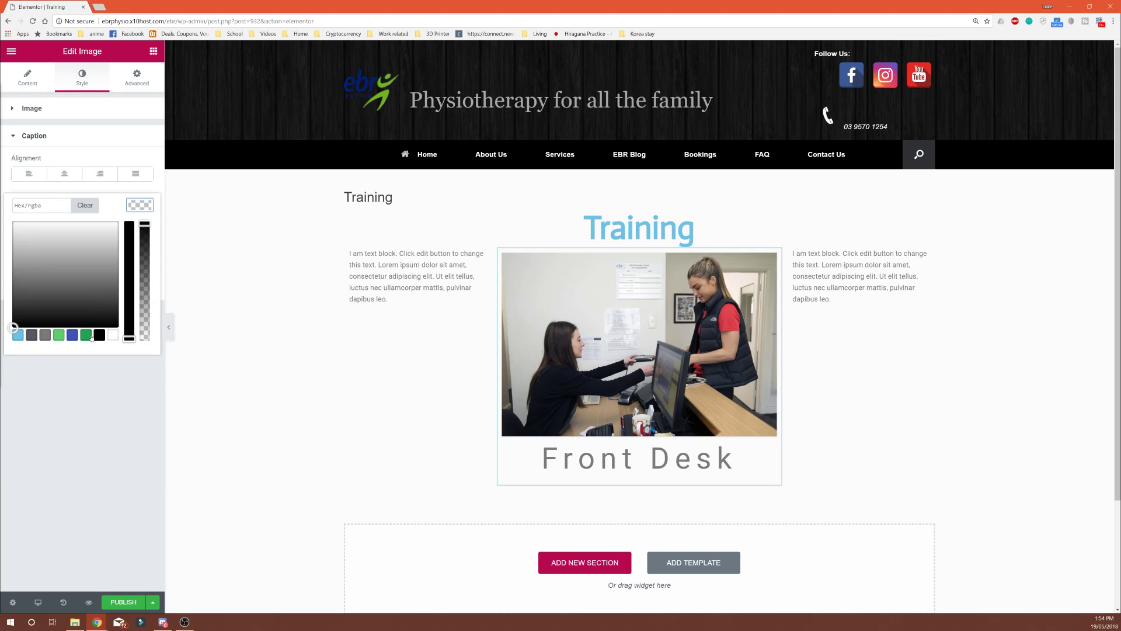
left_click(59, 335)
left_click(108, 358)
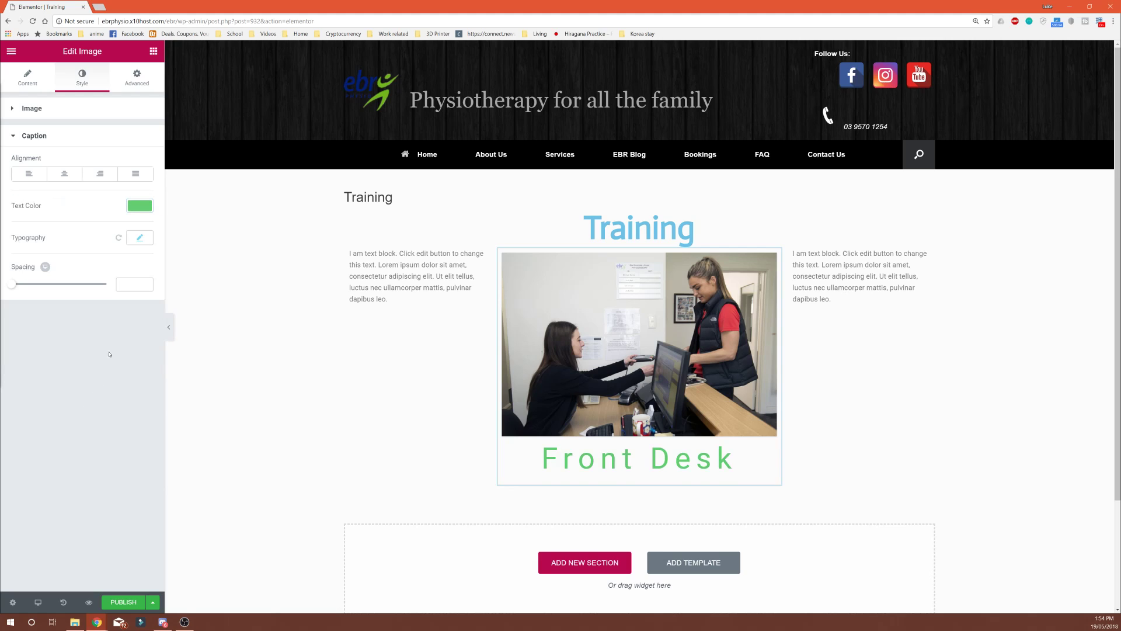
Step: Set the image caption's text color to purple
left_click(140, 206)
left_click_drag(97, 292, 90, 239)
left_click(117, 387)
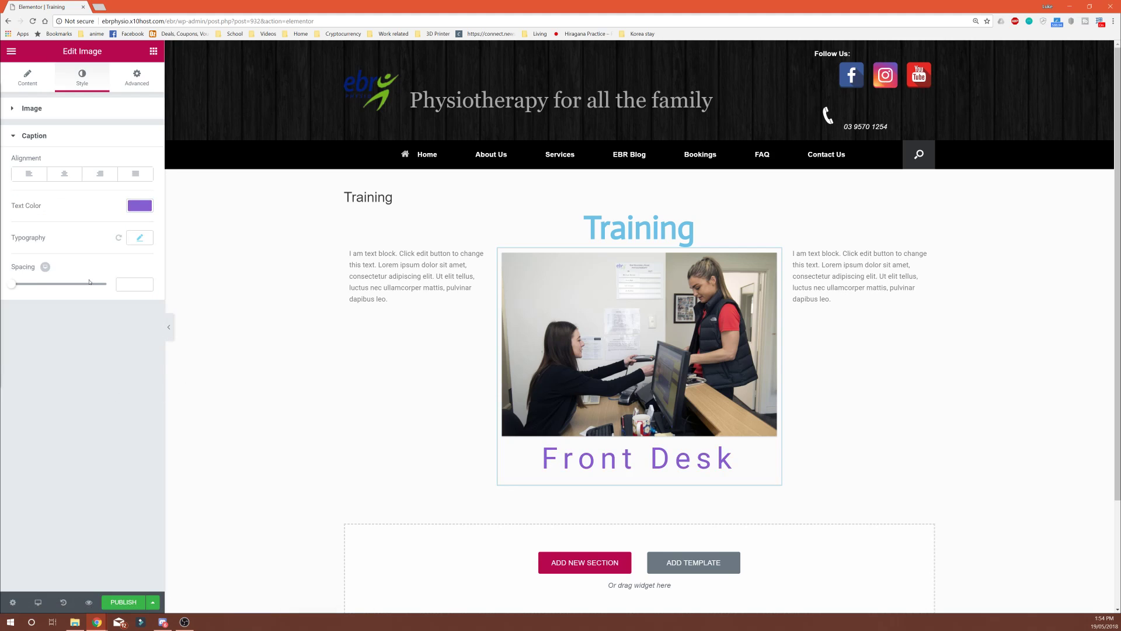
Step: Open the image's advanced settings and review the available entrance animations
left_click(138, 82)
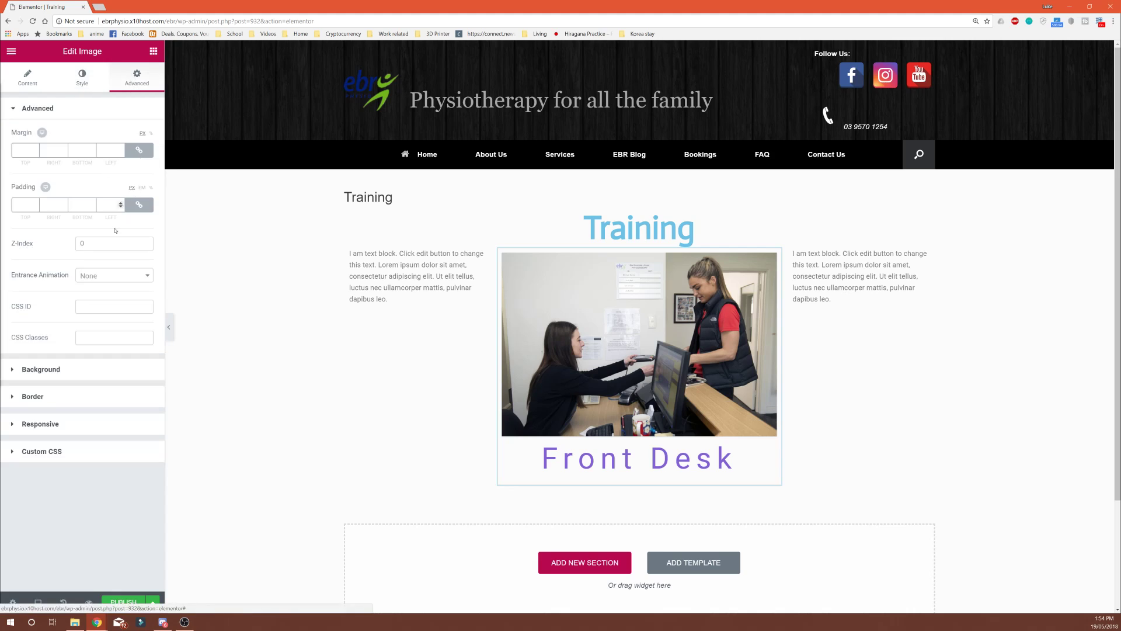
left_click(116, 279)
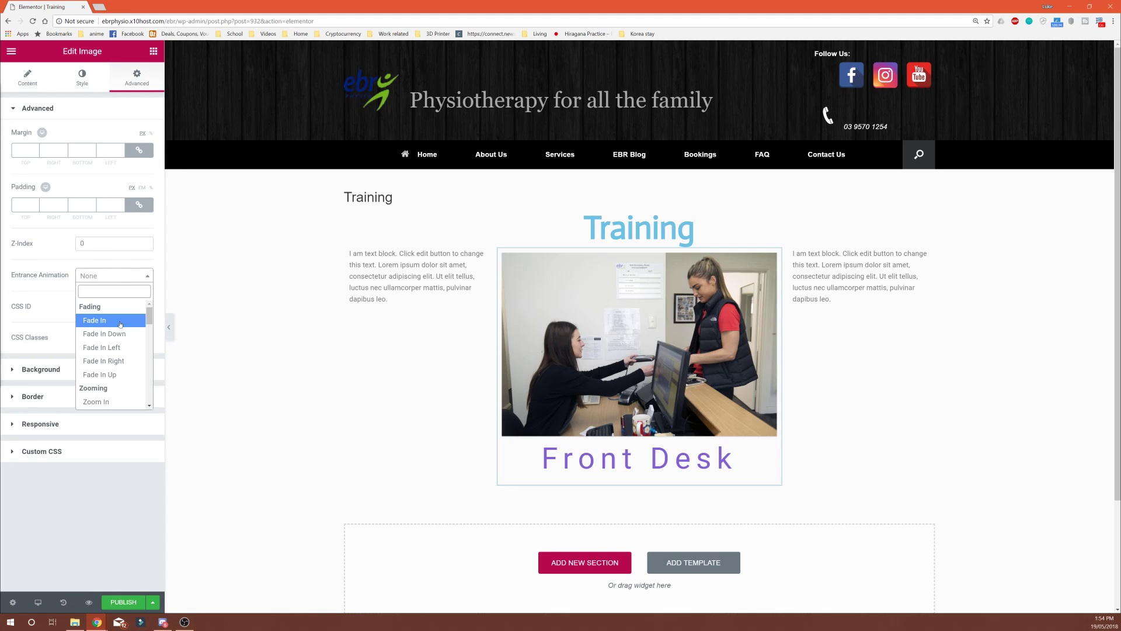
left_click(99, 154)
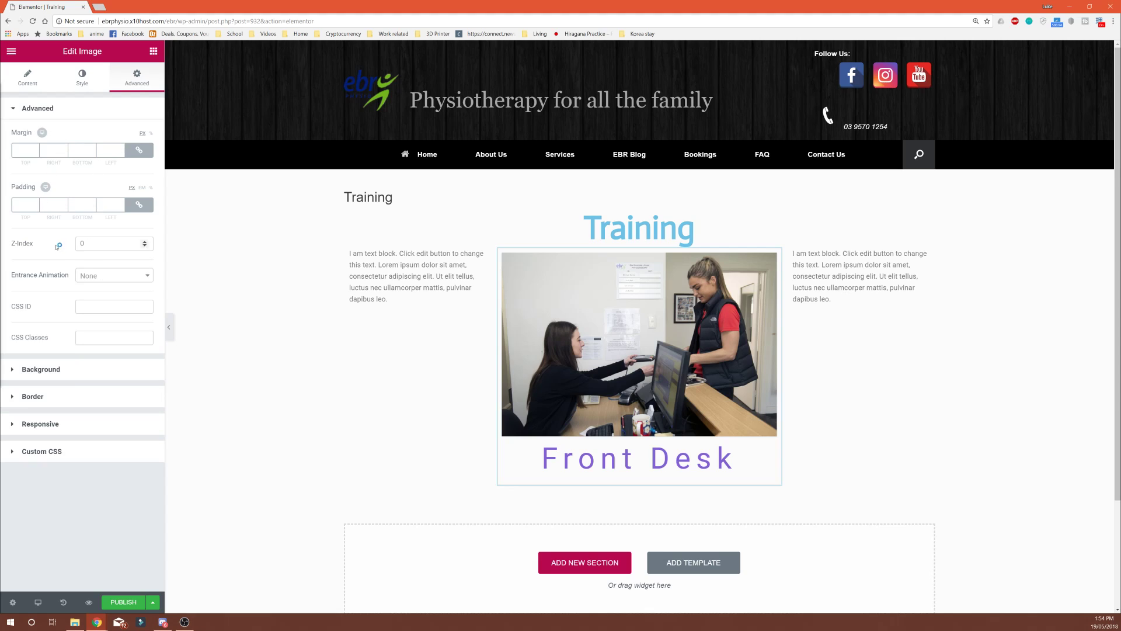
left_click(111, 282)
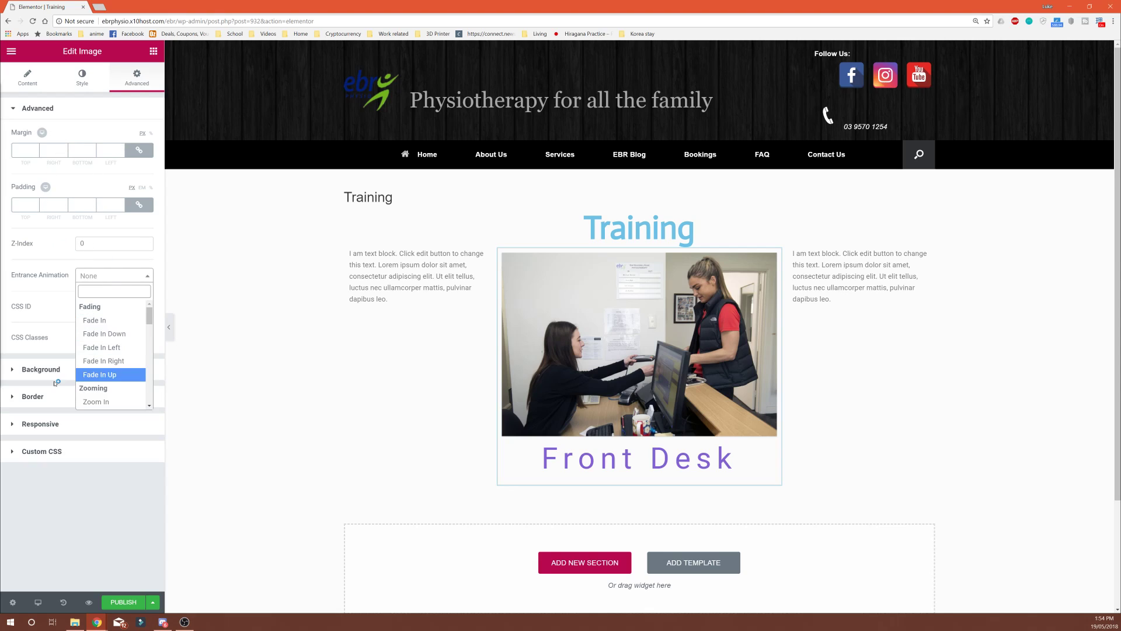
left_click(42, 499)
left_click(116, 278)
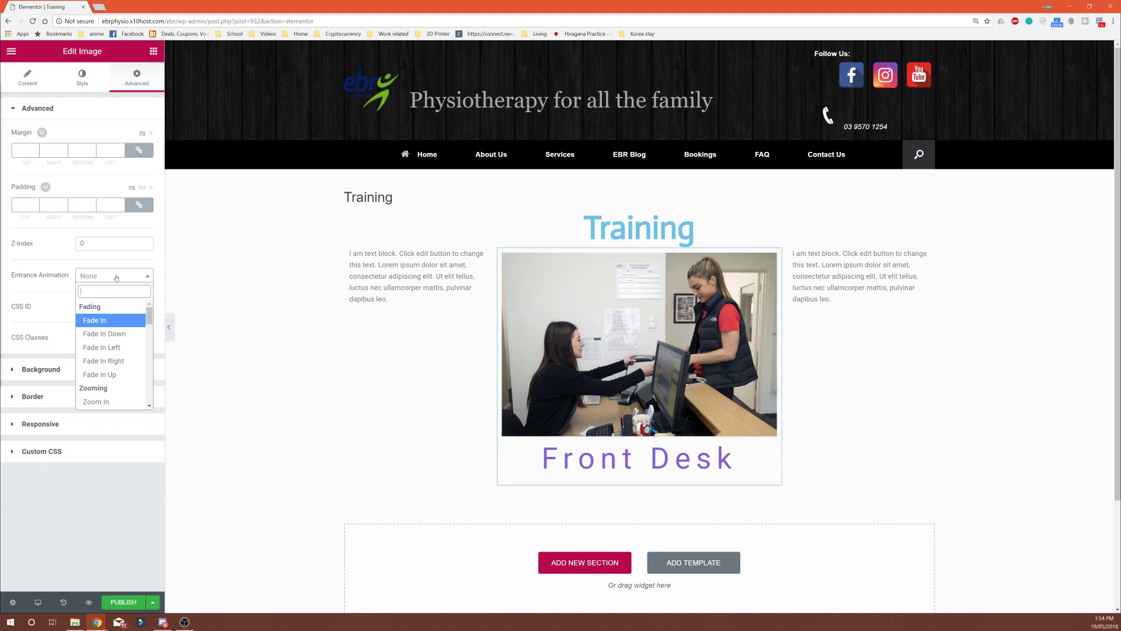
left_click(108, 278)
left_click(109, 278)
left_click(109, 278)
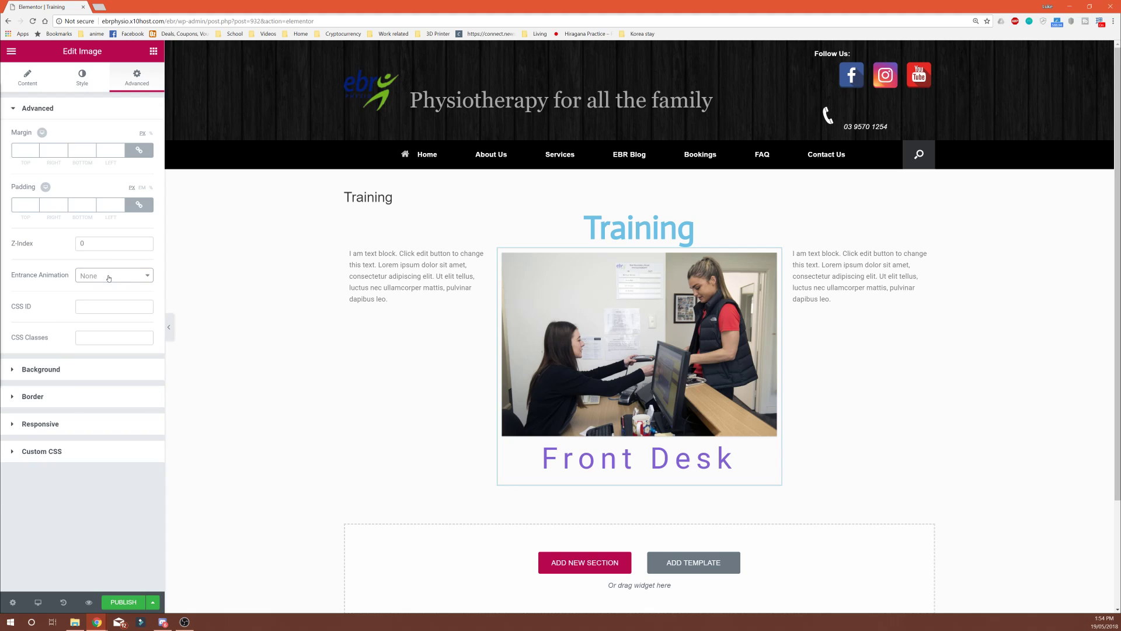
Step: Try the Rotate In and Rotate In Up Right entrance animations on the image
left_click(109, 278)
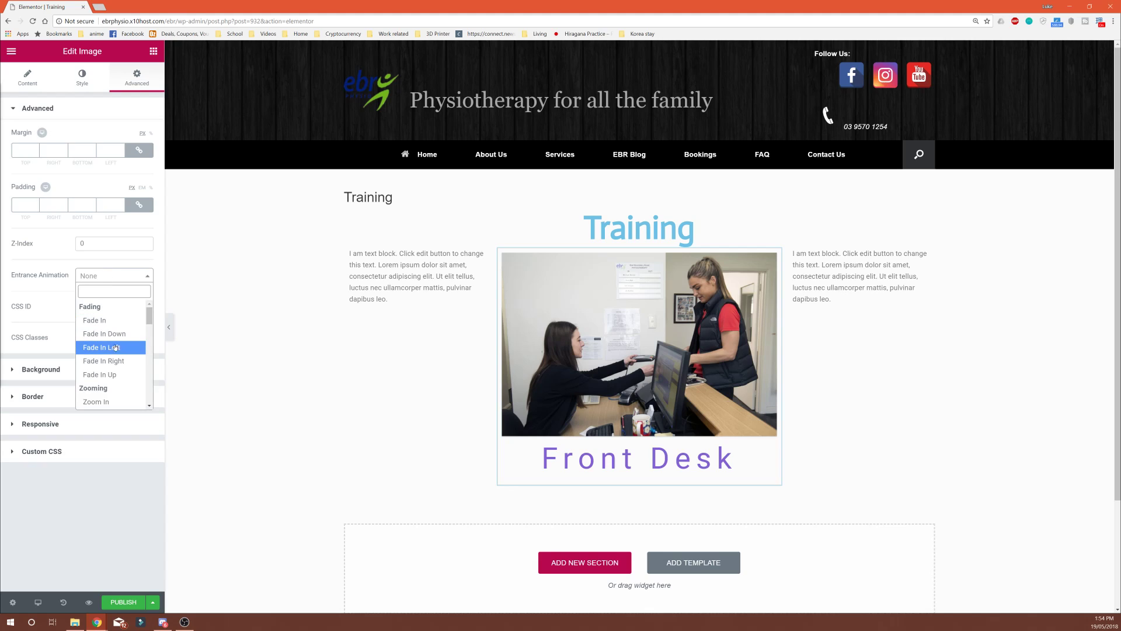
scroll(113, 348, "down", 3)
scroll(113, 347, "down", 3)
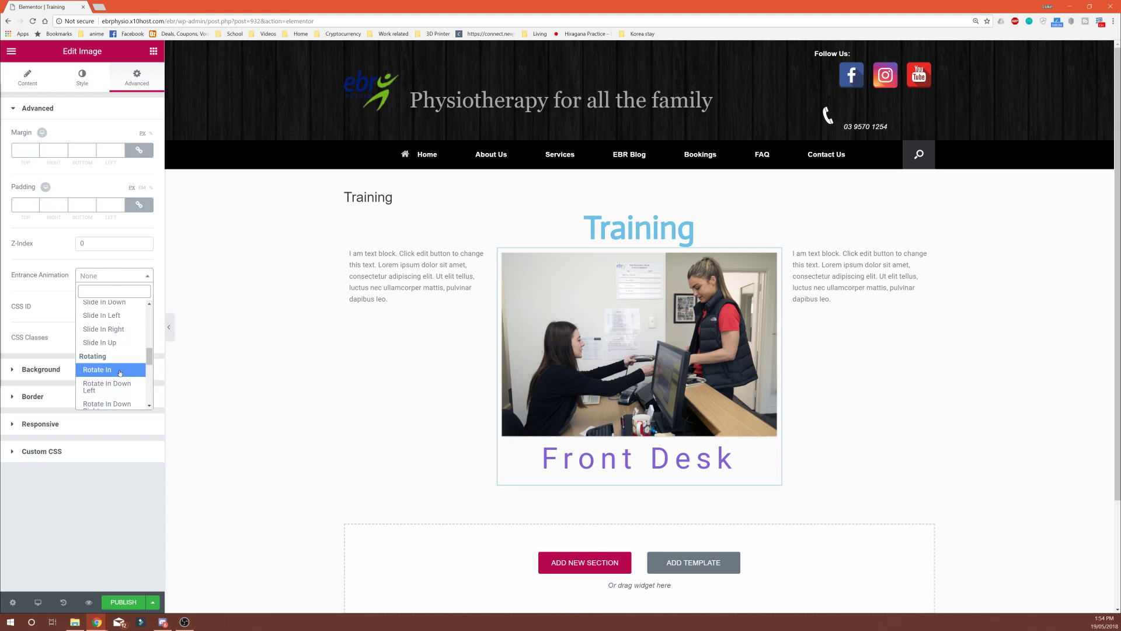
left_click(119, 371)
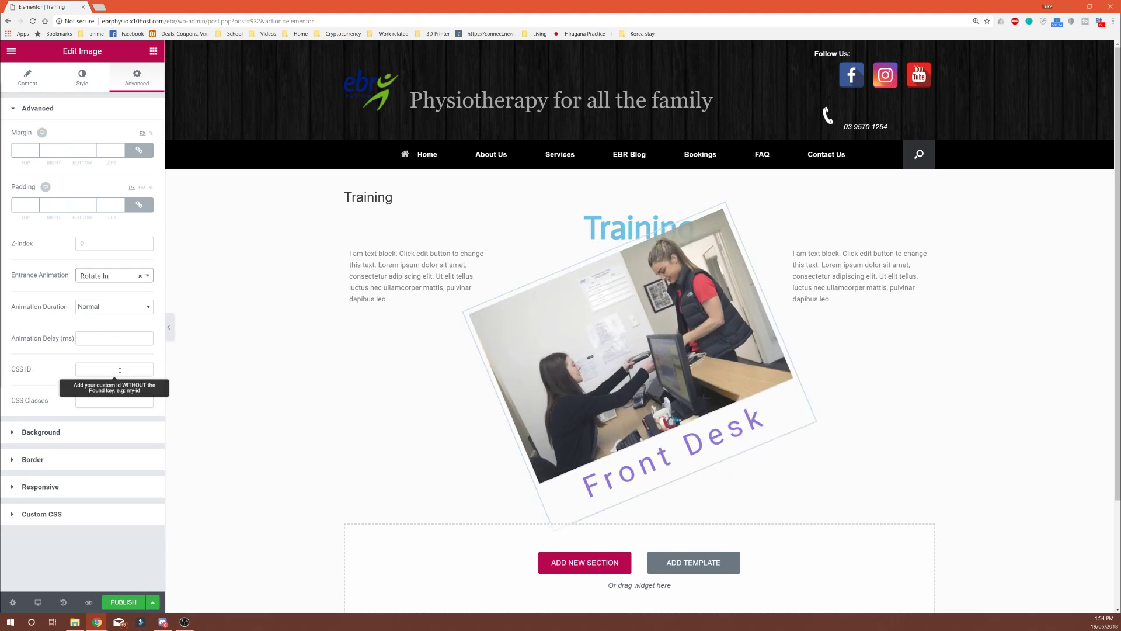
left_click(106, 285)
left_click(116, 392)
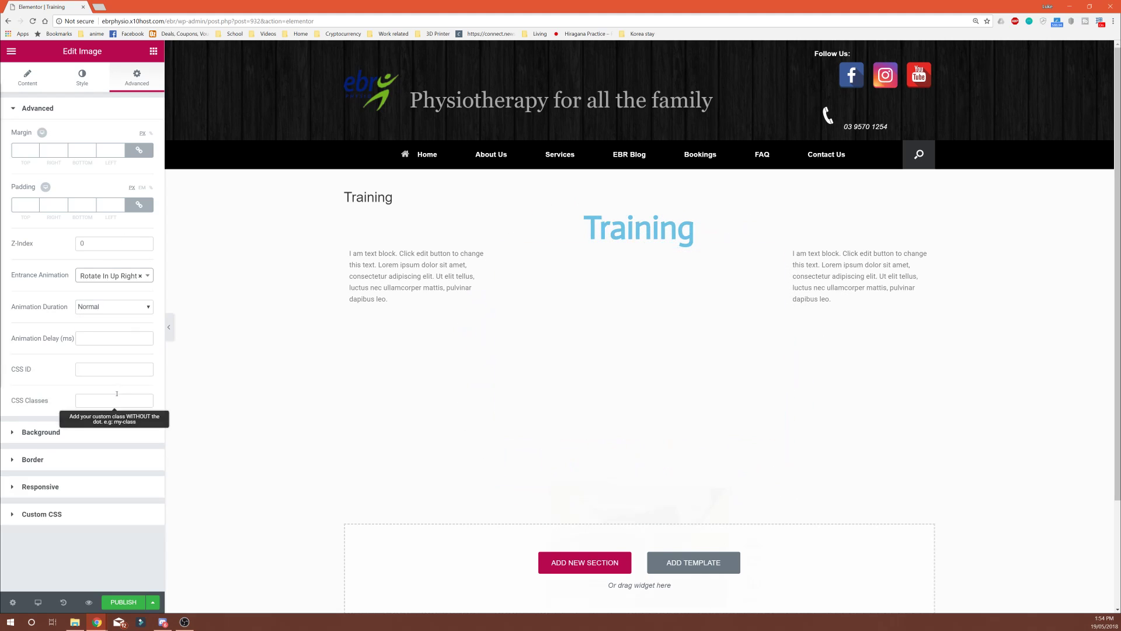
Step: Clear the image's entrance animation and set it to Fade In Down
left_click(135, 278)
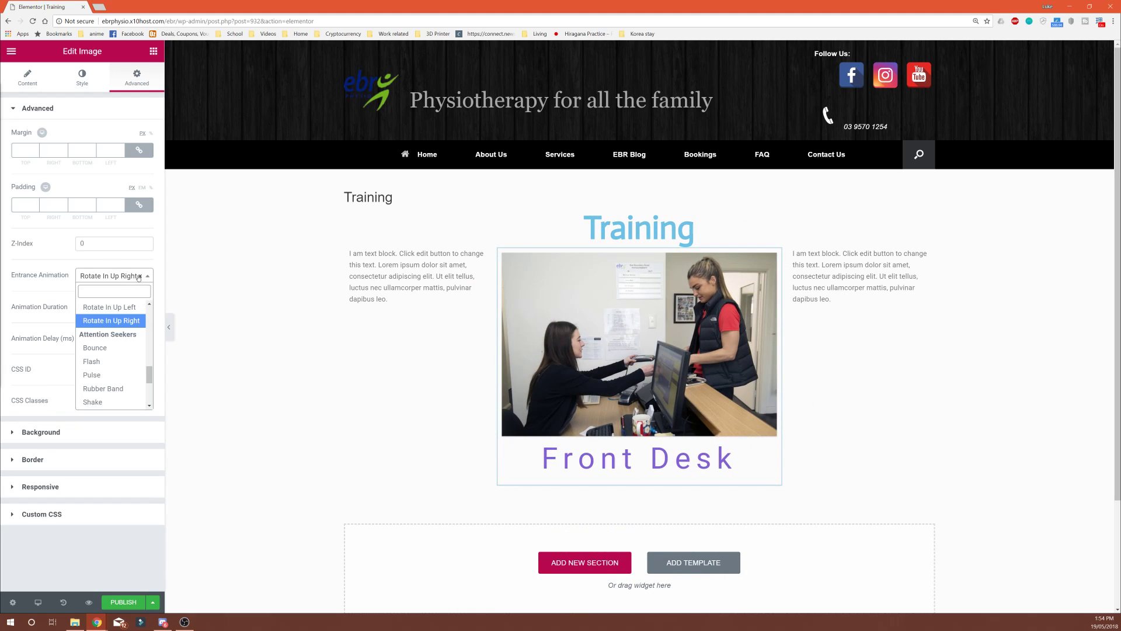
left_click(140, 277)
left_click(144, 276)
left_click(133, 279)
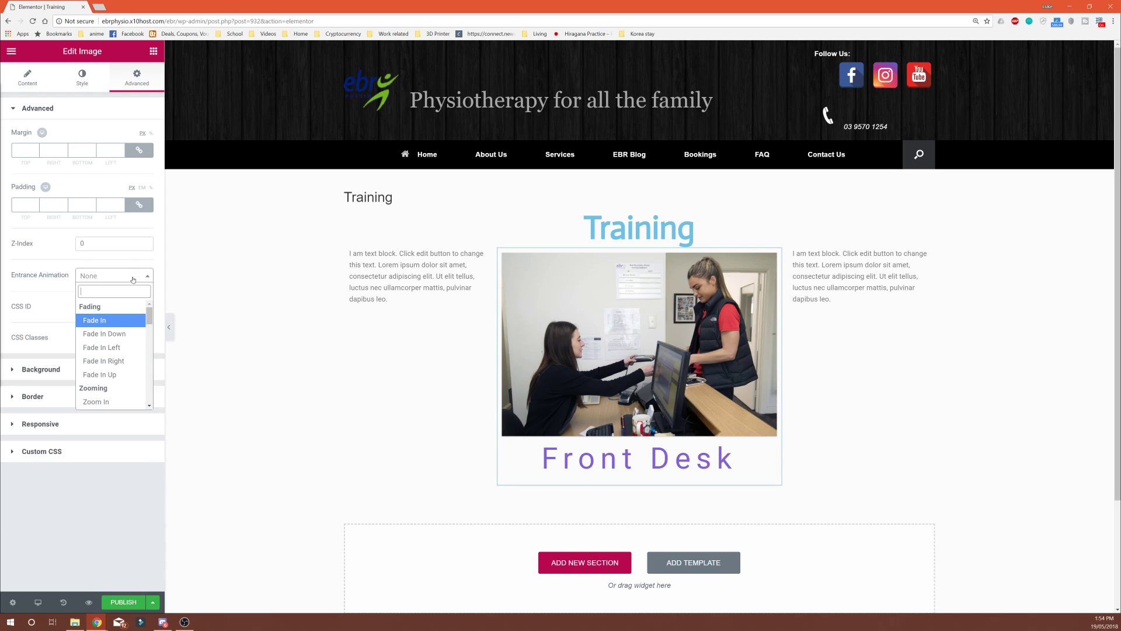
left_click(106, 337)
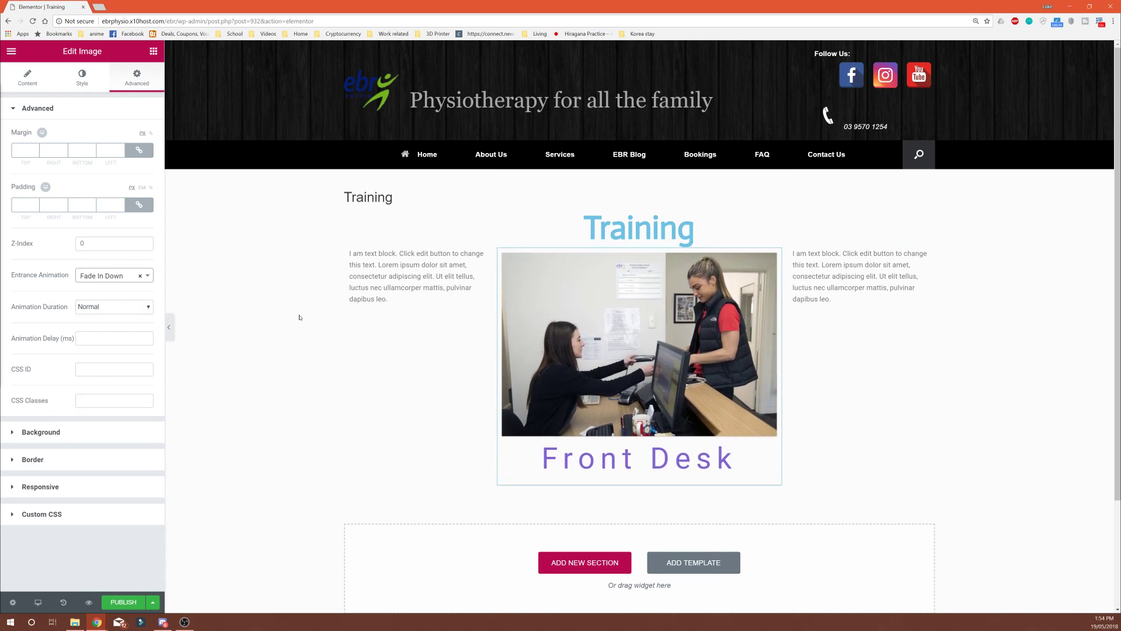
Step: Delete the left column's Text Editor widget and place a new Text Editor widget in that column
left_click(357, 286)
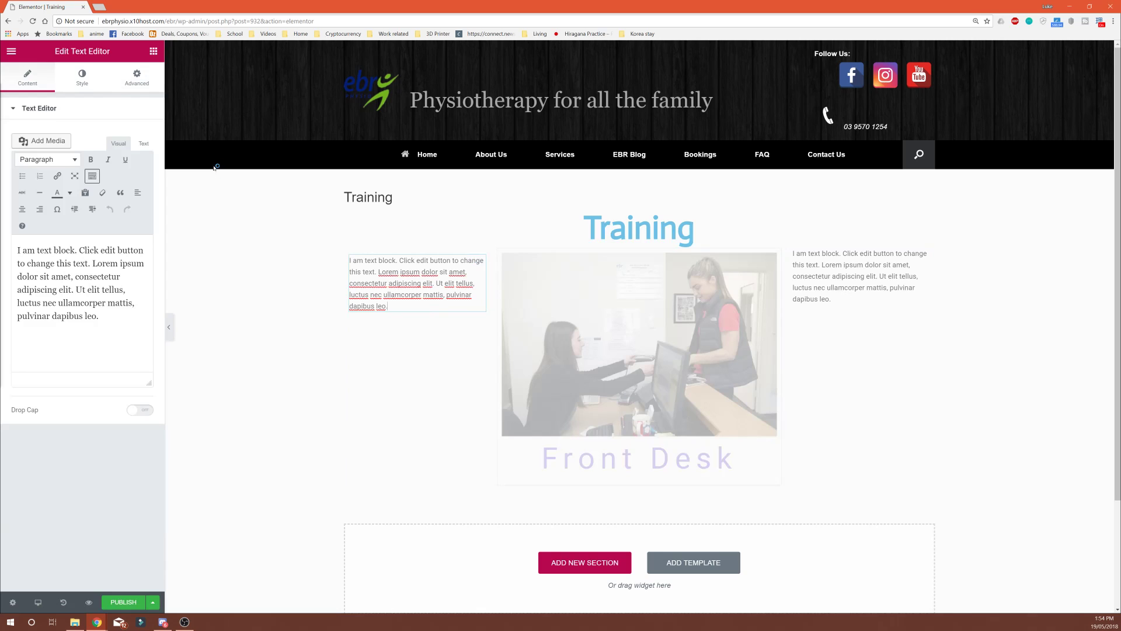
left_click(251, 230)
left_click(411, 282)
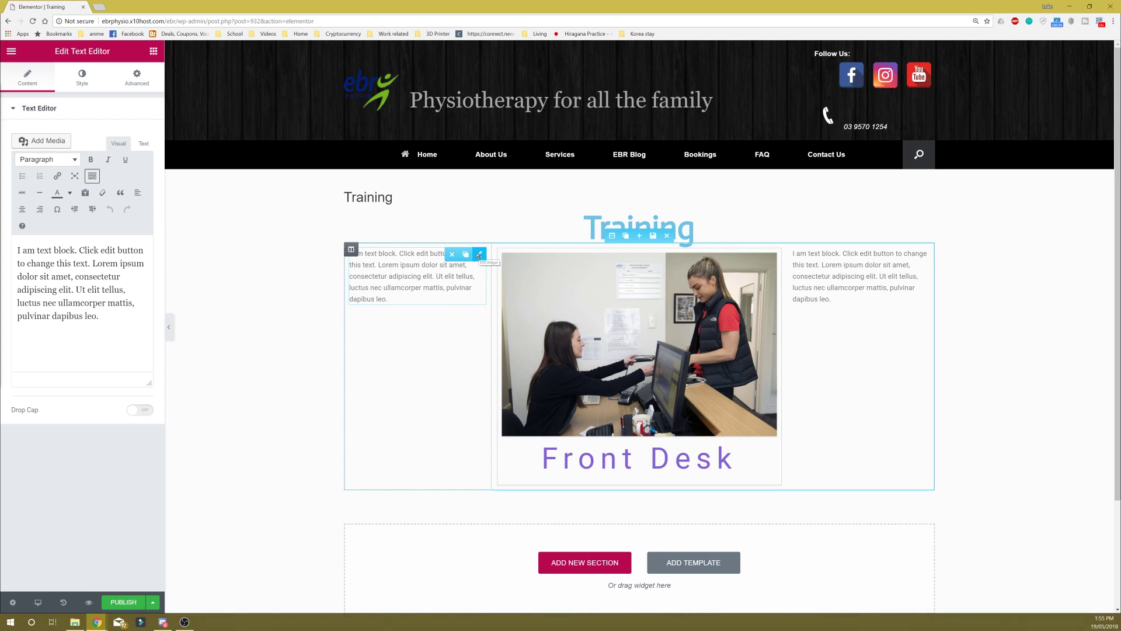
left_click(459, 259)
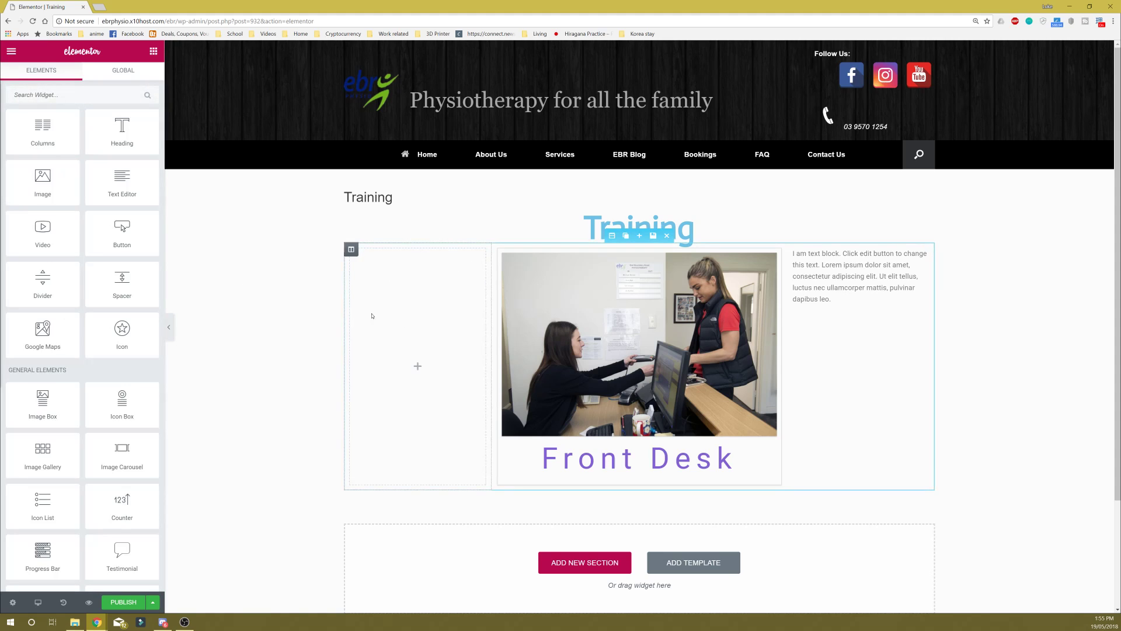
left_click_drag(144, 188, 405, 379)
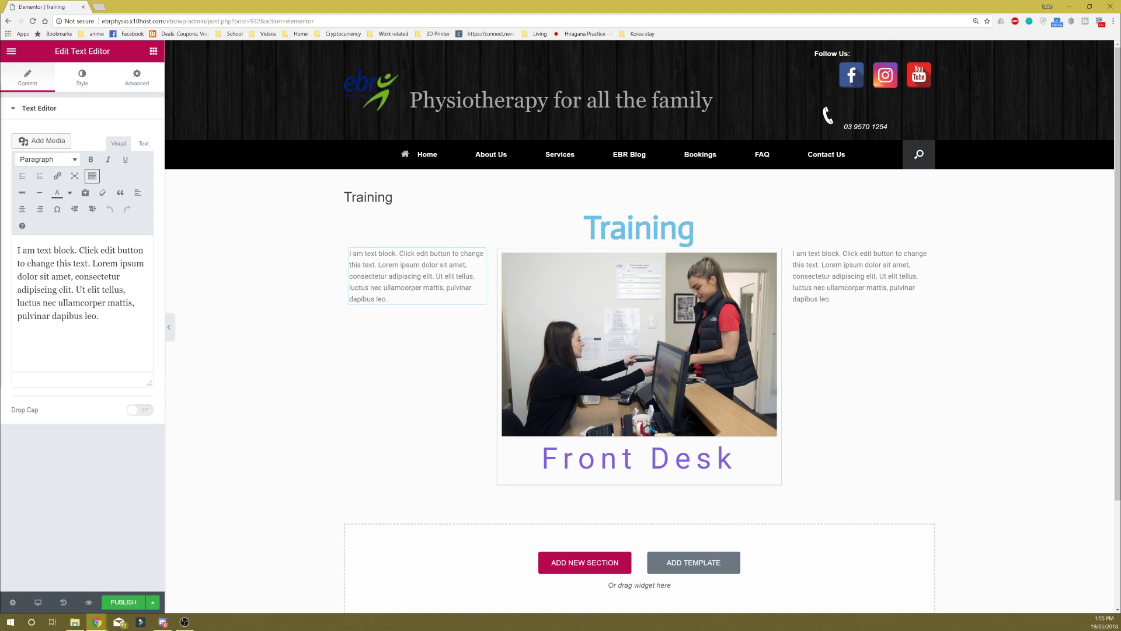
Step: Replace the left column's placeholder text with "Training is fun"
left_click_drag(106, 318, 37, 238)
key("BackSpace")
key("BackSpace")
key("BackSpace")
key("BackSpace")
key("BackSpace")
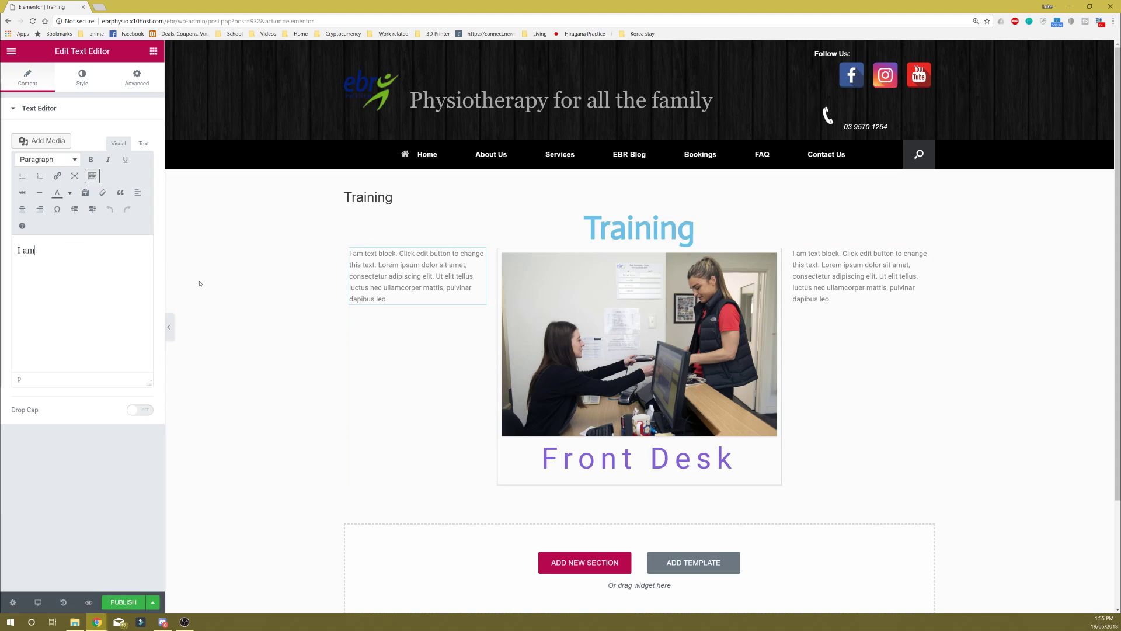
type("Training is fun")
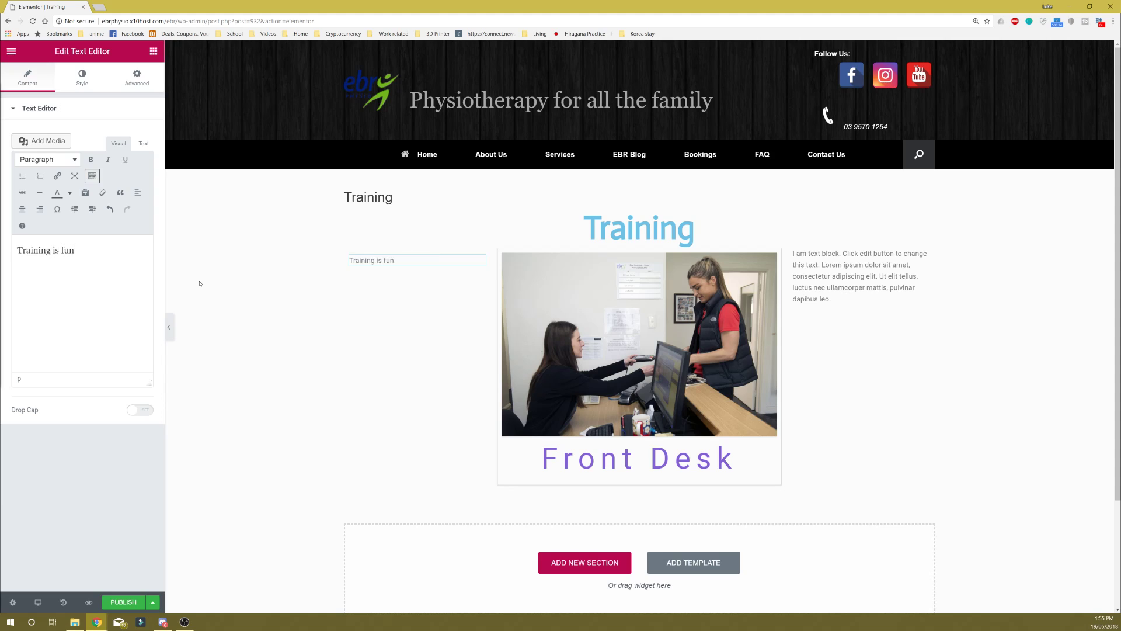
Step: Set the text color of the "Training is fun" text to dark blue
left_click(85, 74)
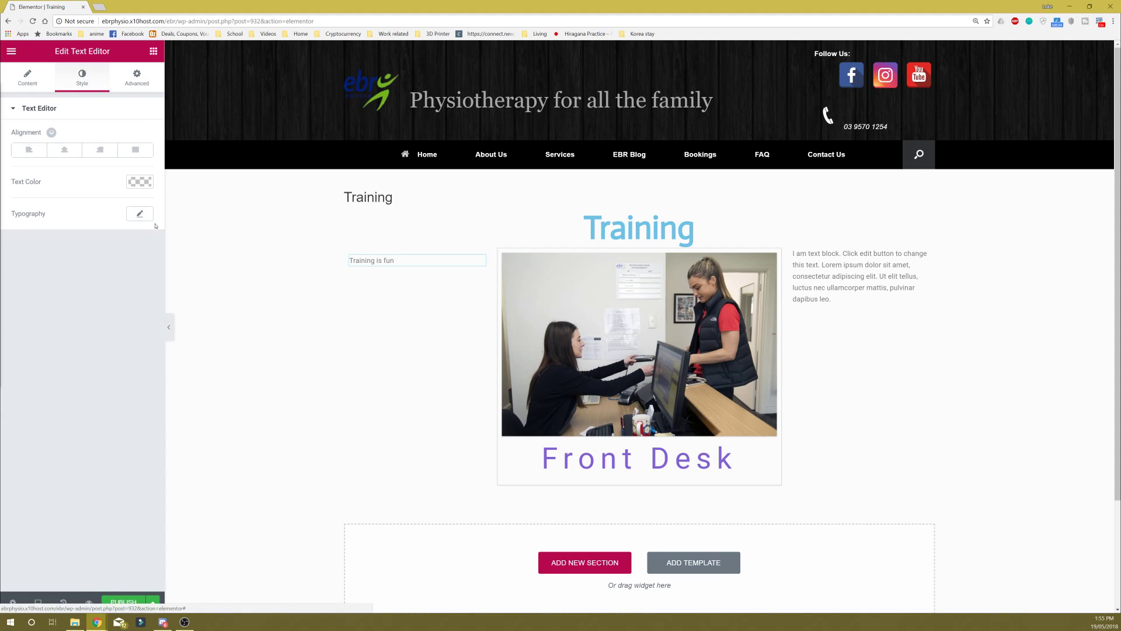
left_click(140, 182)
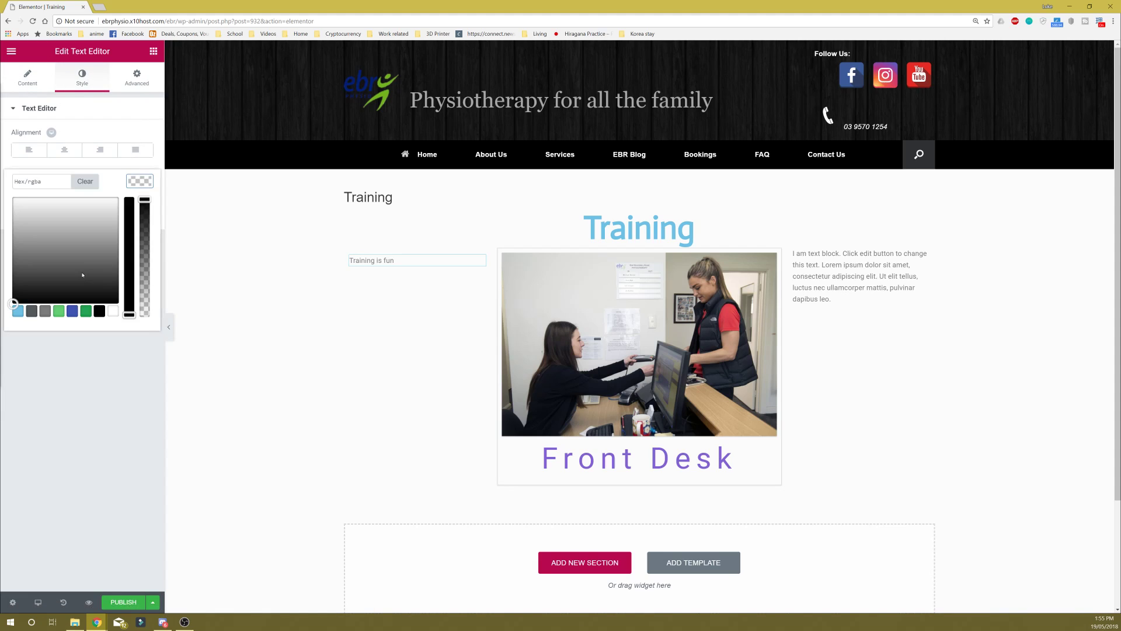
left_click_drag(83, 275, 133, 199)
left_click_drag(90, 236, 76, 265)
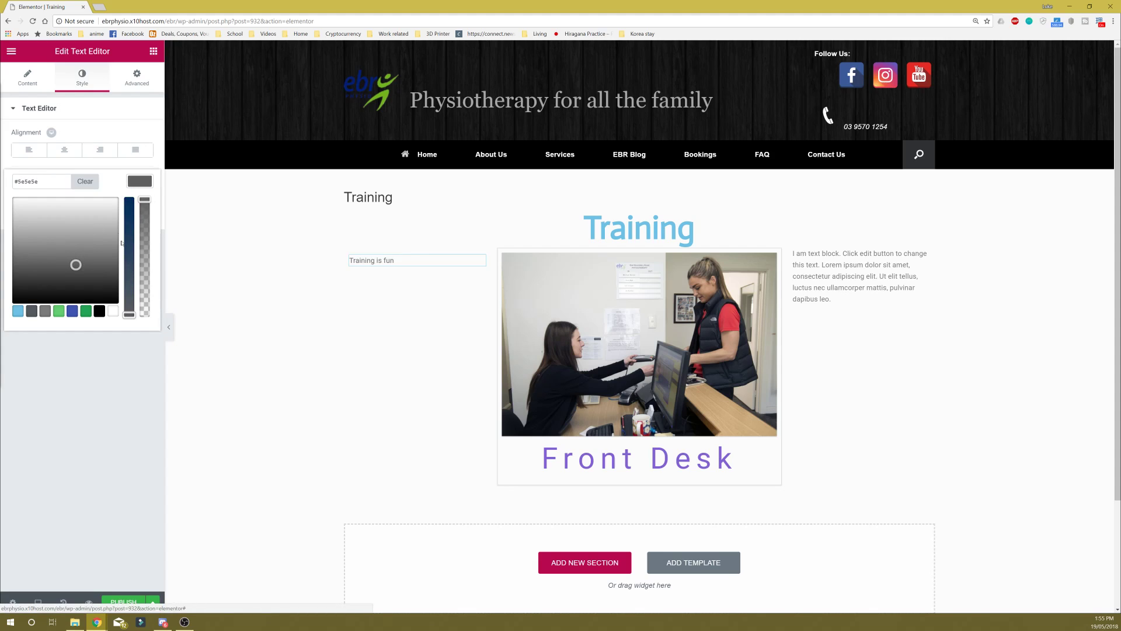
left_click(127, 211)
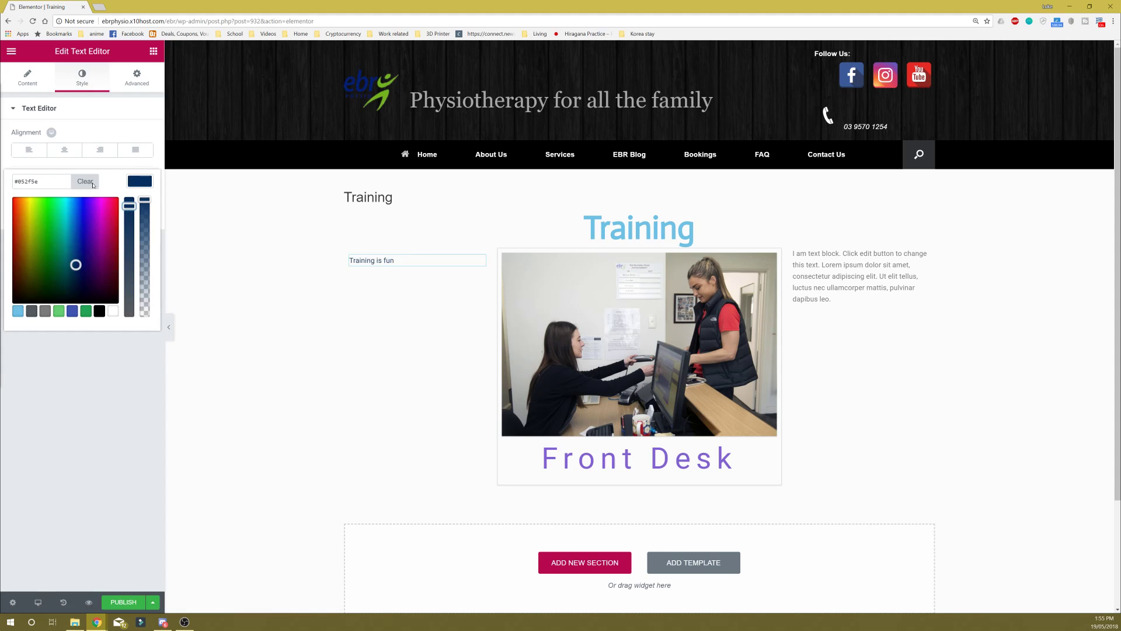
left_click(140, 124)
Step: Center the "Training is fun" text and increase its font size
left_click(65, 150)
left_click(100, 149)
left_click(74, 152)
left_click(140, 213)
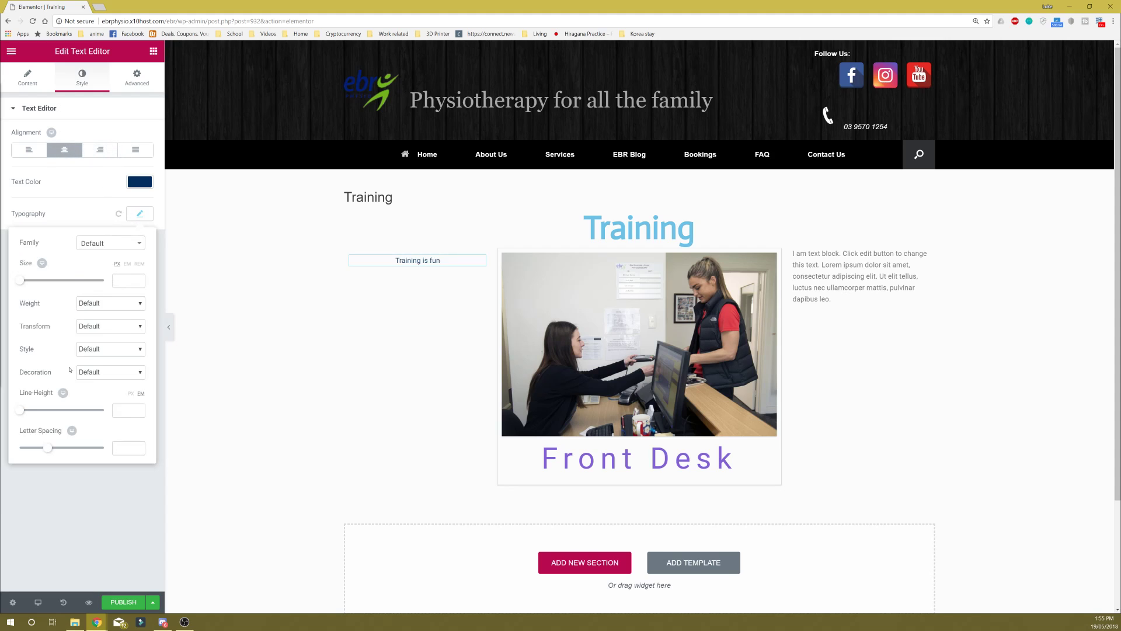
mouse_move(21, 281)
left_mouse_down()
mouse_move(5, 285)
mouse_move(32, 281)
left_mouse_up()
left_click(137, 216)
left_click(283, 279)
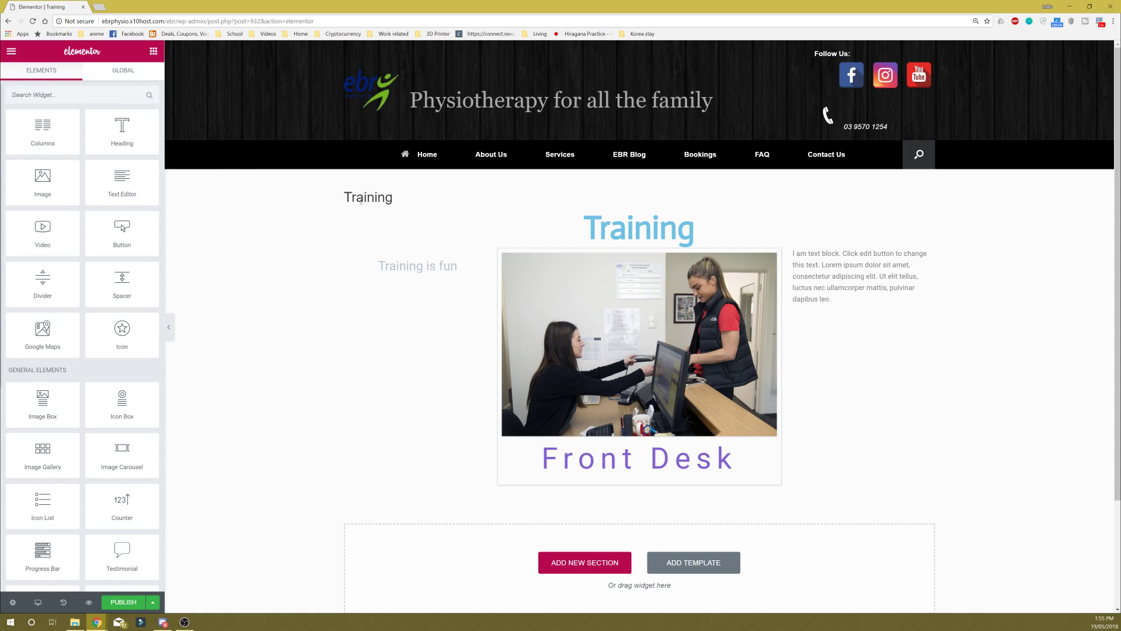
Step: Apply the Fade In entrance animation to the "Training is fun" text
left_click(419, 263)
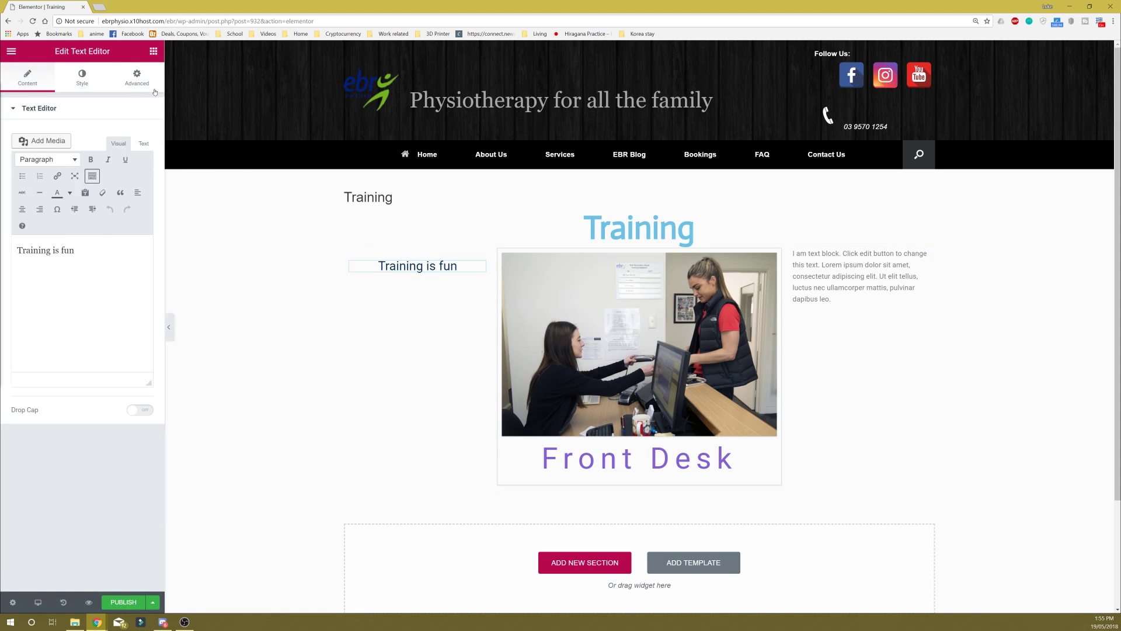
left_click(136, 76)
left_click(98, 275)
left_click(87, 321)
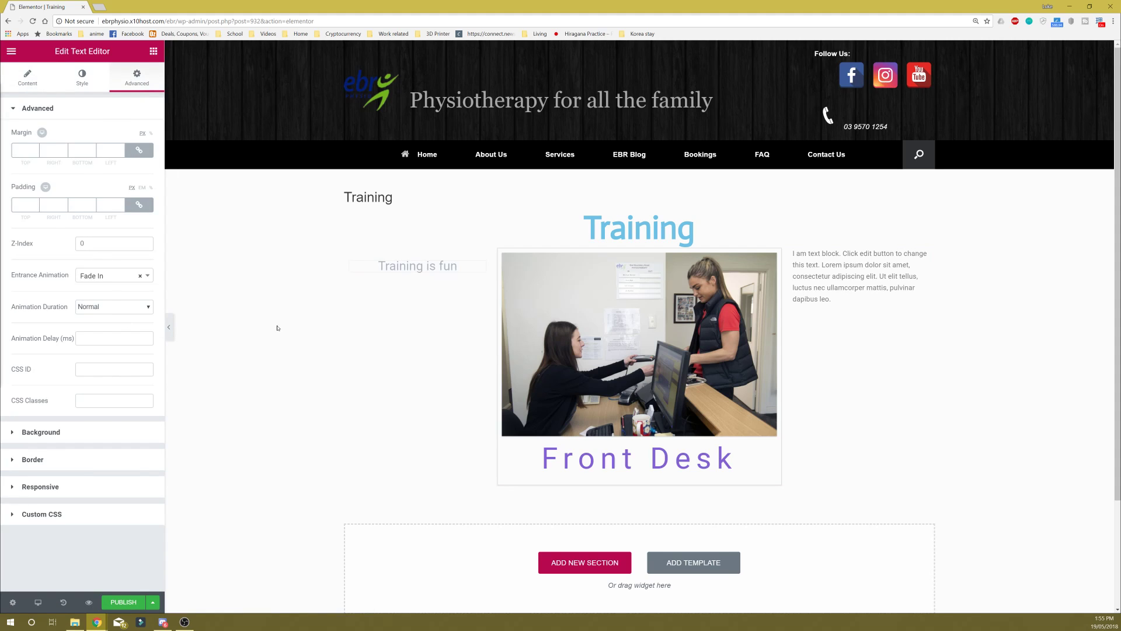
left_click(275, 326)
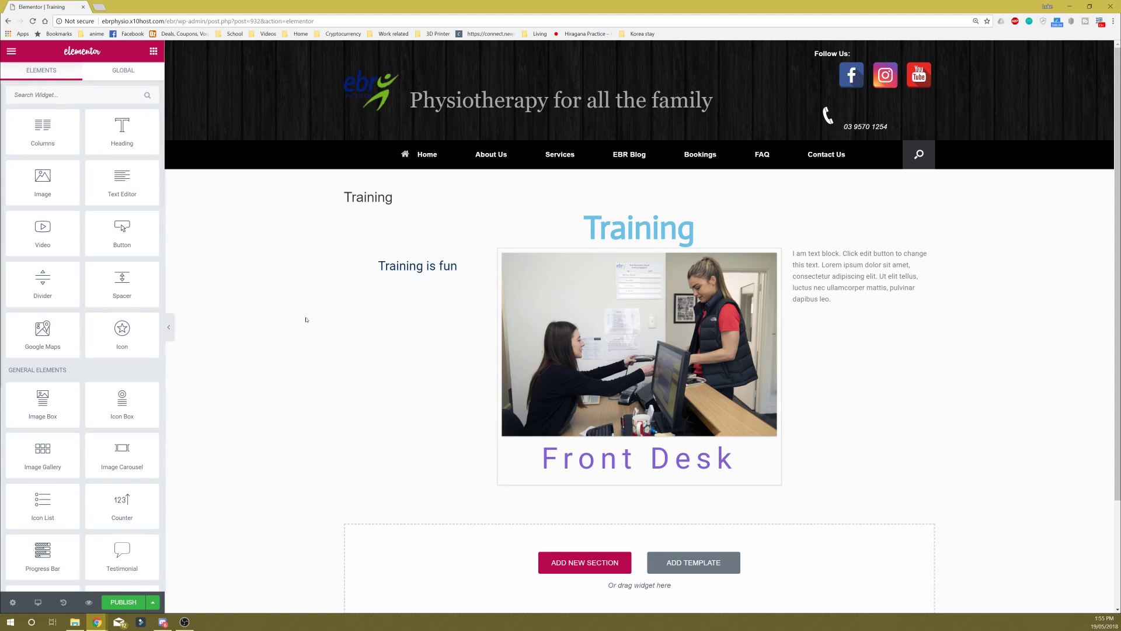
Step: Add a single-column section below the image section and place a Spacer widget in it
scroll(309, 321, "down", 3)
scroll(313, 323, "up", 2)
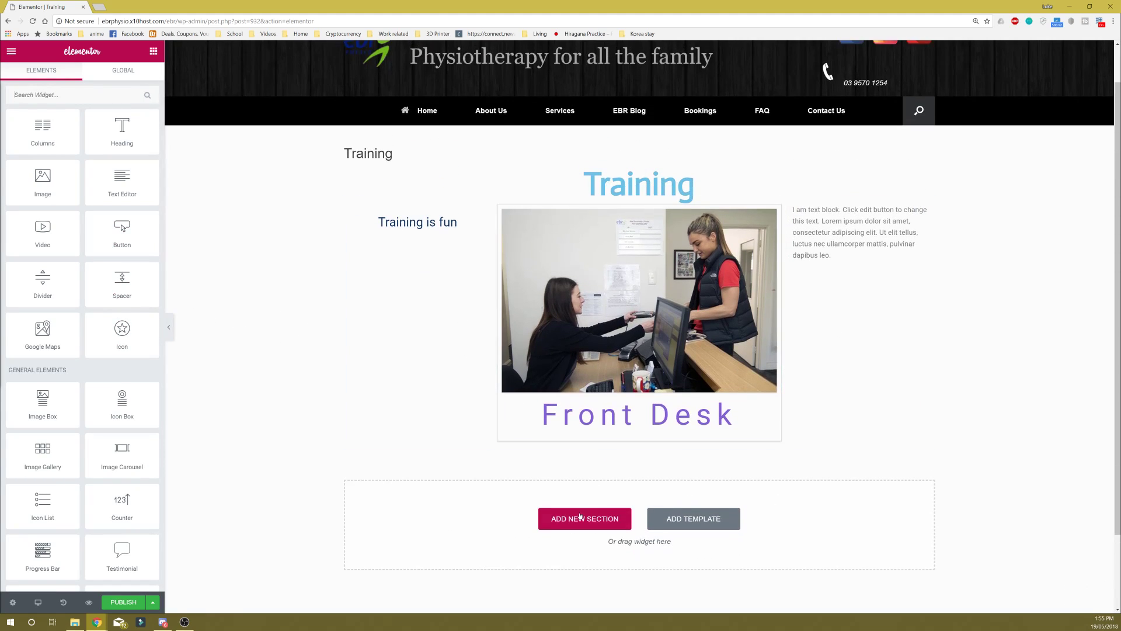
scroll(580, 515, "down", 2)
left_click(583, 428)
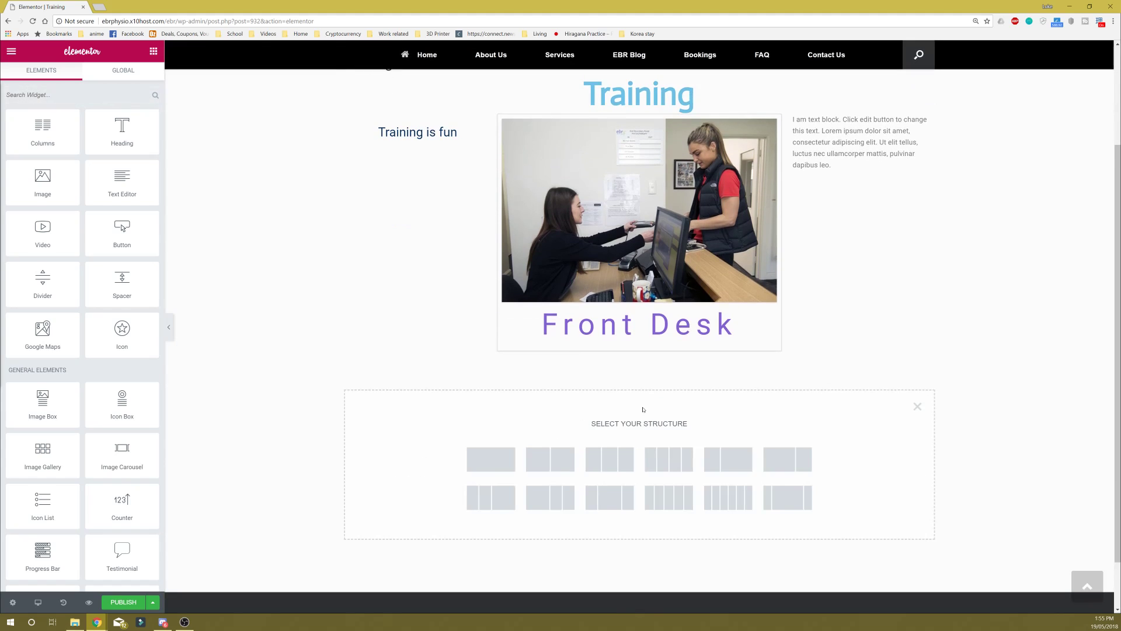
left_click(491, 458)
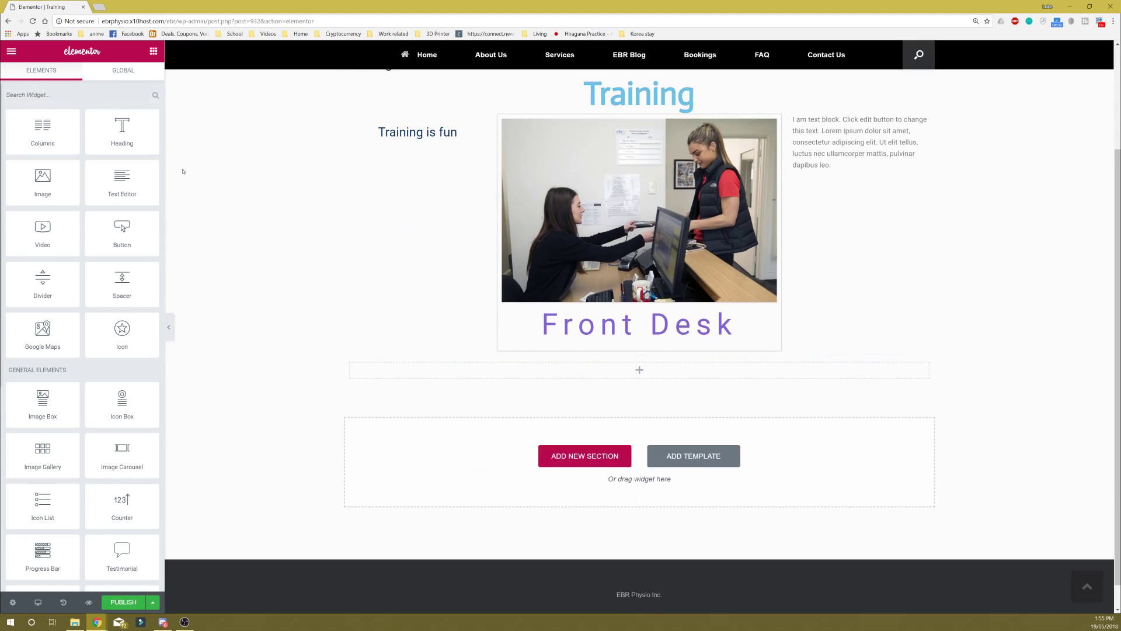
left_click_drag(122, 281, 547, 376)
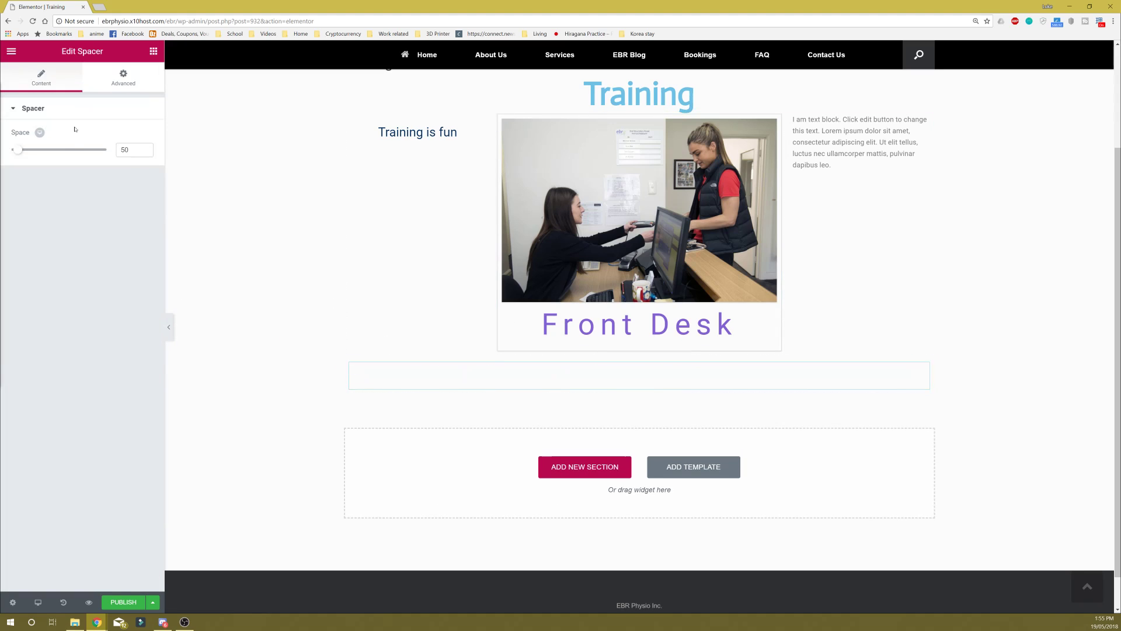
Step: Reduce the spacer's space to 10
left_click(98, 81)
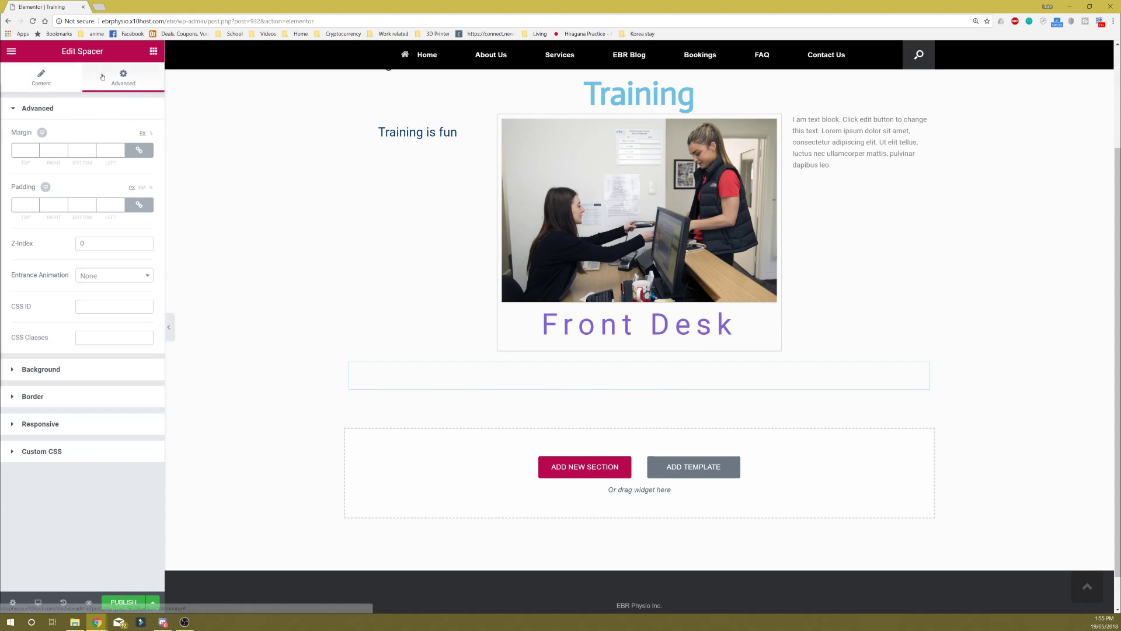
left_click(35, 87)
mouse_move(22, 150)
left_mouse_down()
mouse_move(60, 150)
mouse_move(12, 150)
left_mouse_up()
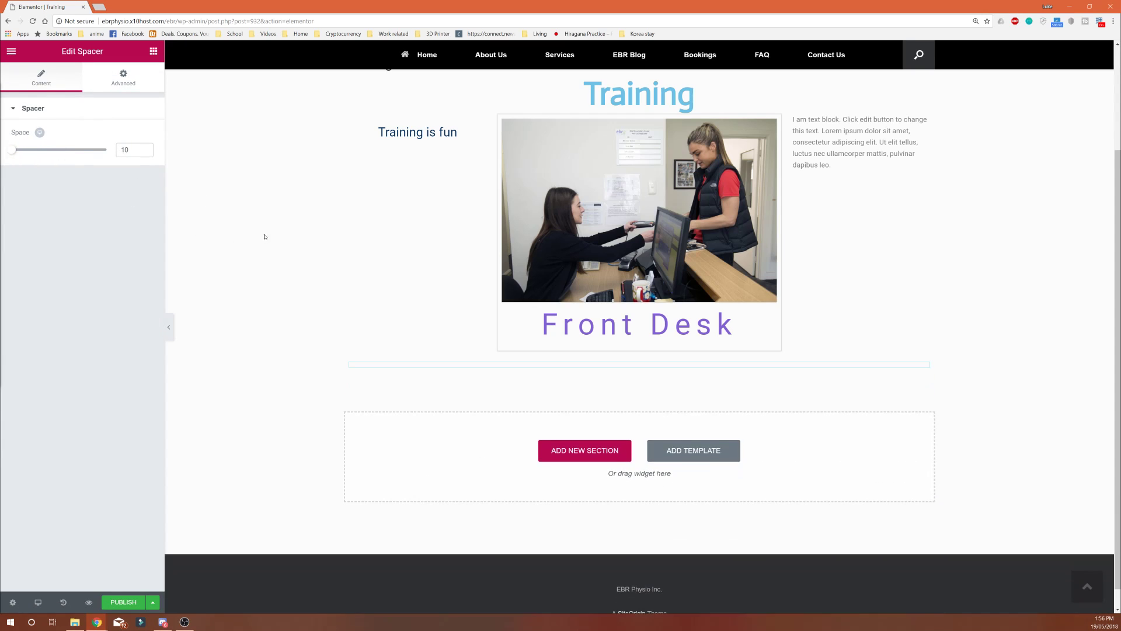
left_click(590, 390)
Step: Add a section with three equal columns below the spacer and place an Image Box widget in its left column
left_click(585, 450)
scroll(652, 366, "down", 2)
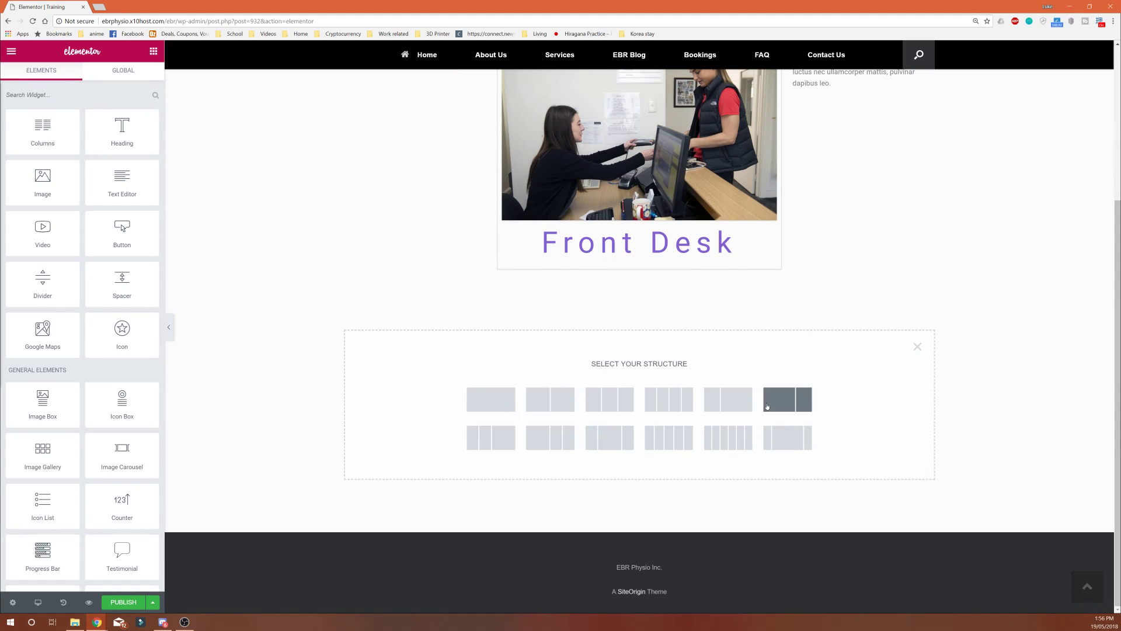
left_click(609, 399)
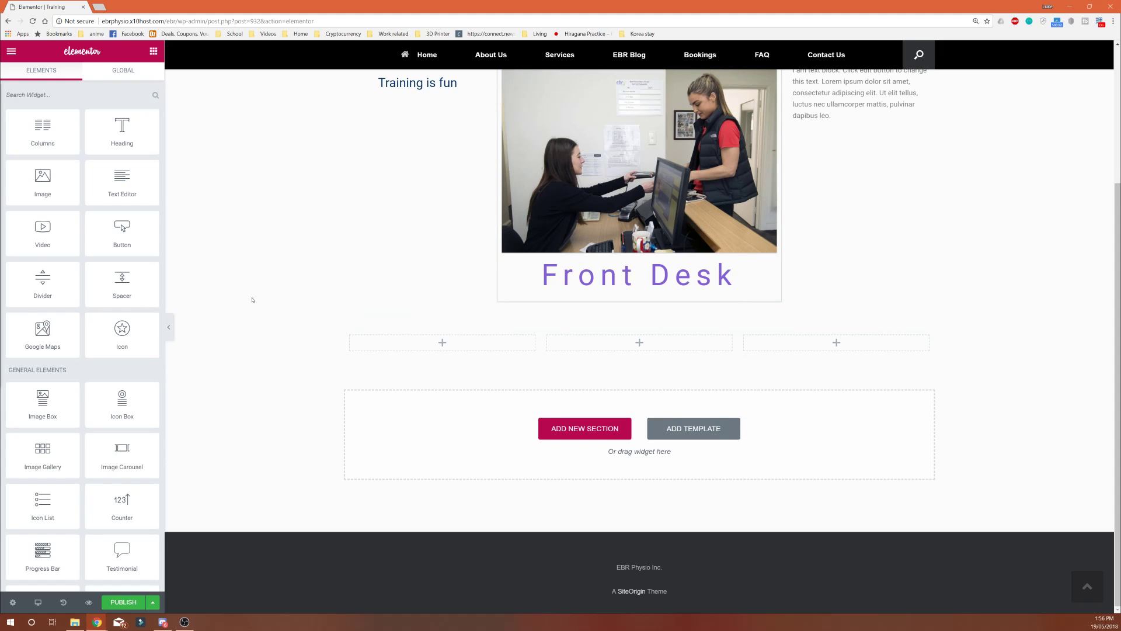
scroll(262, 309, "up", 3)
scroll(298, 304, "down", 3)
scroll(124, 343, "down", 4)
left_click_drag(56, 164, 442, 353)
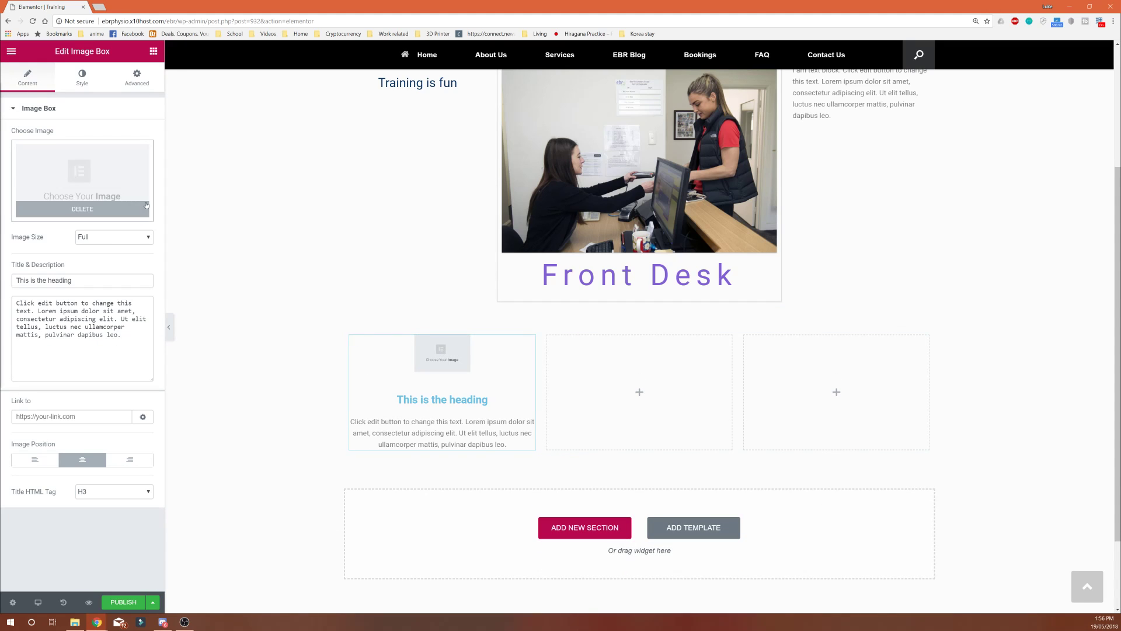
Step: Set the image box's image spacing to 12 and its image size to 42
left_click(81, 78)
mouse_move(27, 152)
left_mouse_down()
mouse_move(49, 150)
mouse_move(12, 152)
mouse_move(24, 154)
left_mouse_up()
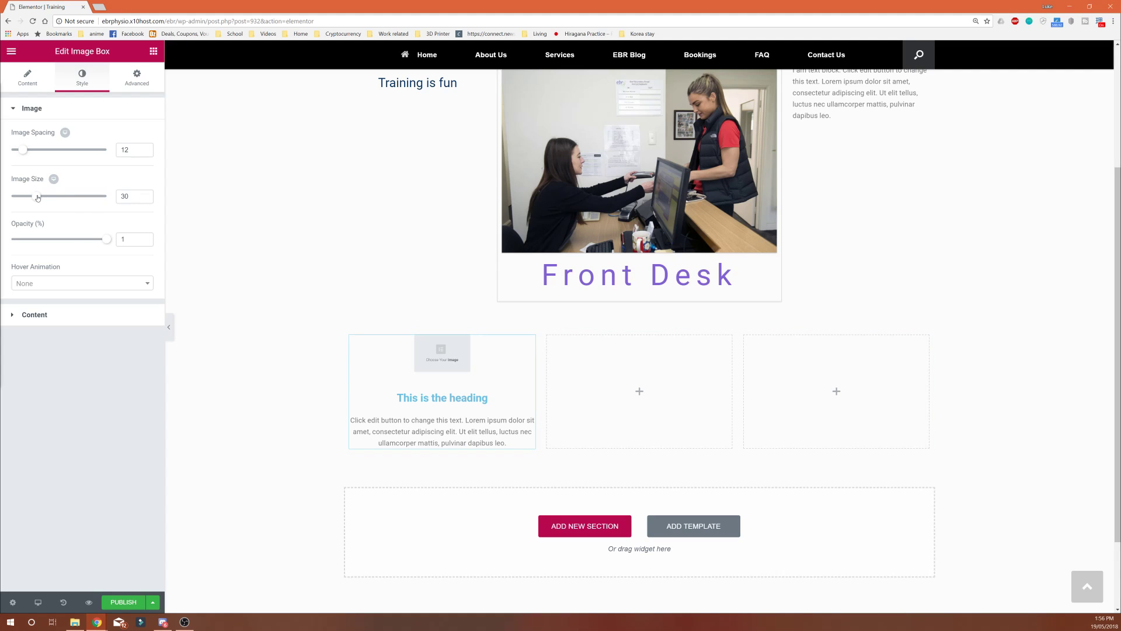
mouse_move(38, 197)
left_mouse_down()
mouse_move(101, 198)
mouse_move(50, 200)
left_mouse_up()
mouse_move(112, 242)
left_mouse_down()
mouse_move(62, 242)
mouse_move(126, 251)
left_mouse_up()
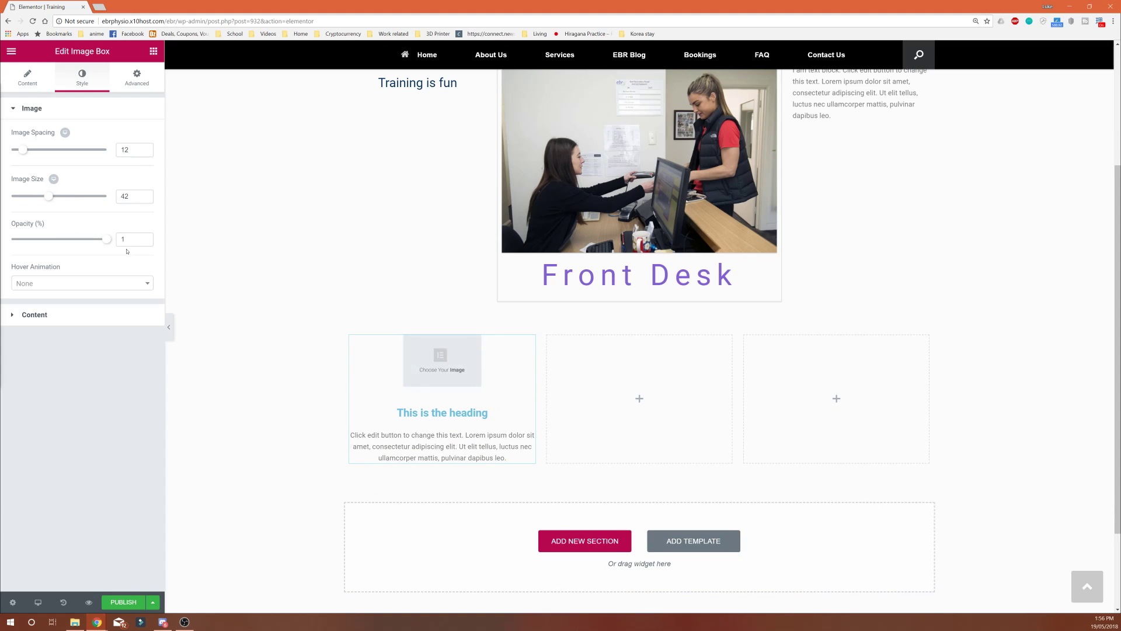
Step: Try the Shrink and Grow hover animations on the image box's image
left_click(101, 281)
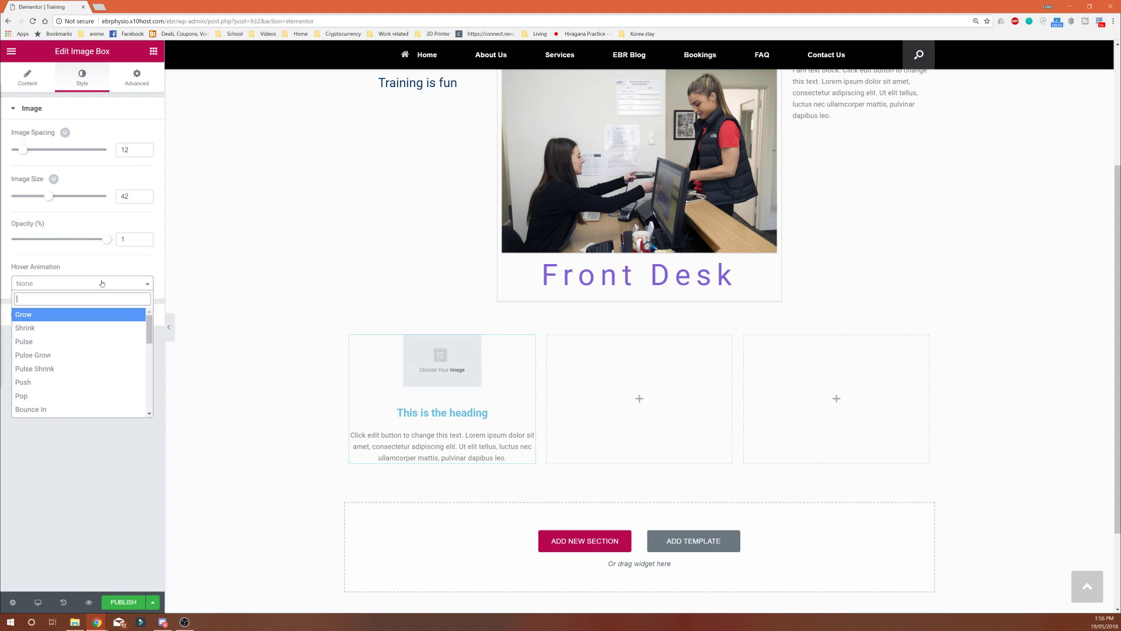
left_click(90, 329)
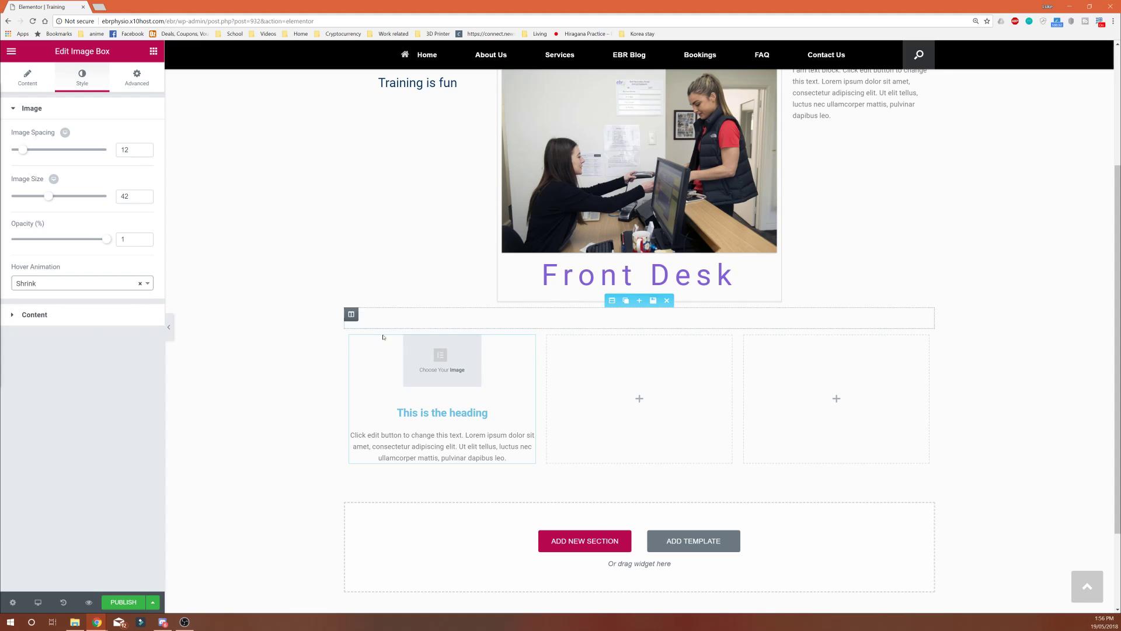
left_click(81, 285)
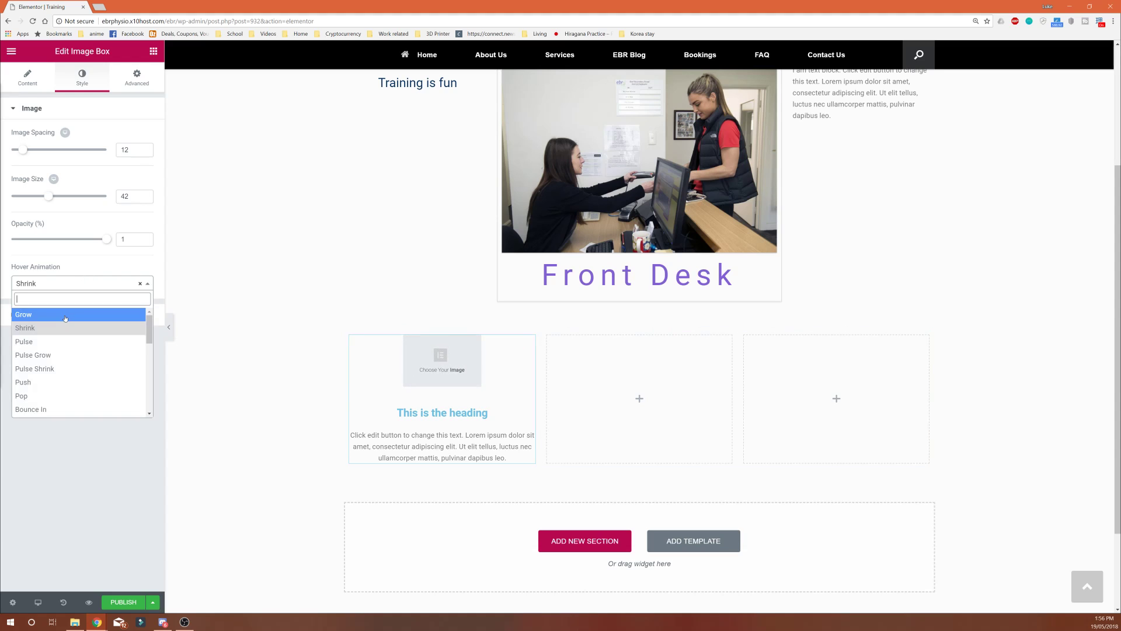
left_click(82, 316)
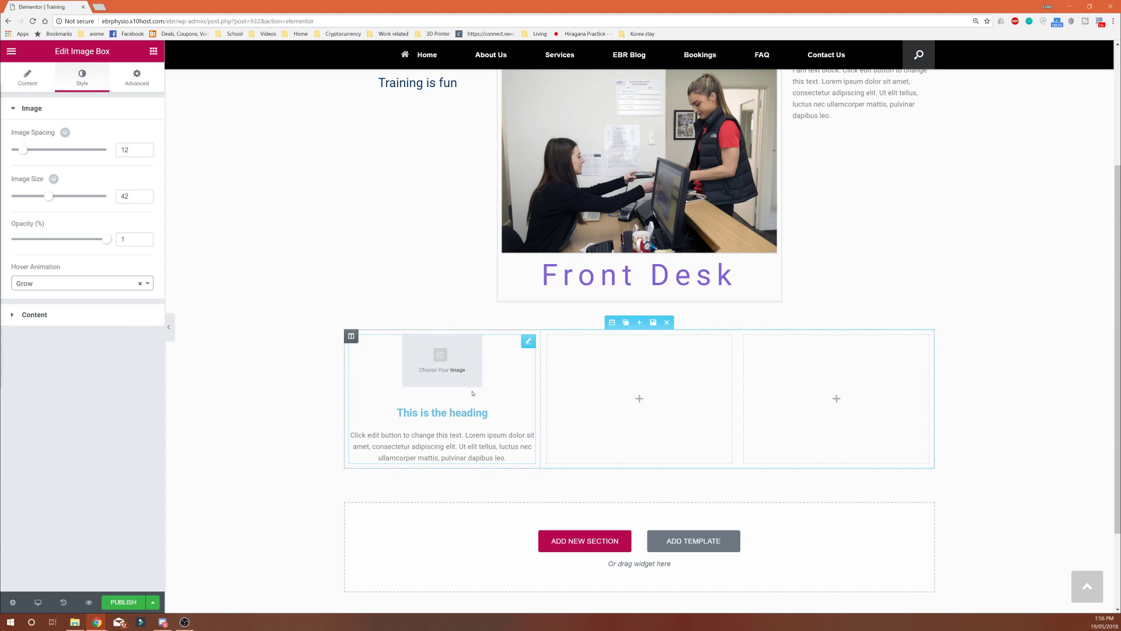
mouse_move(470, 371)
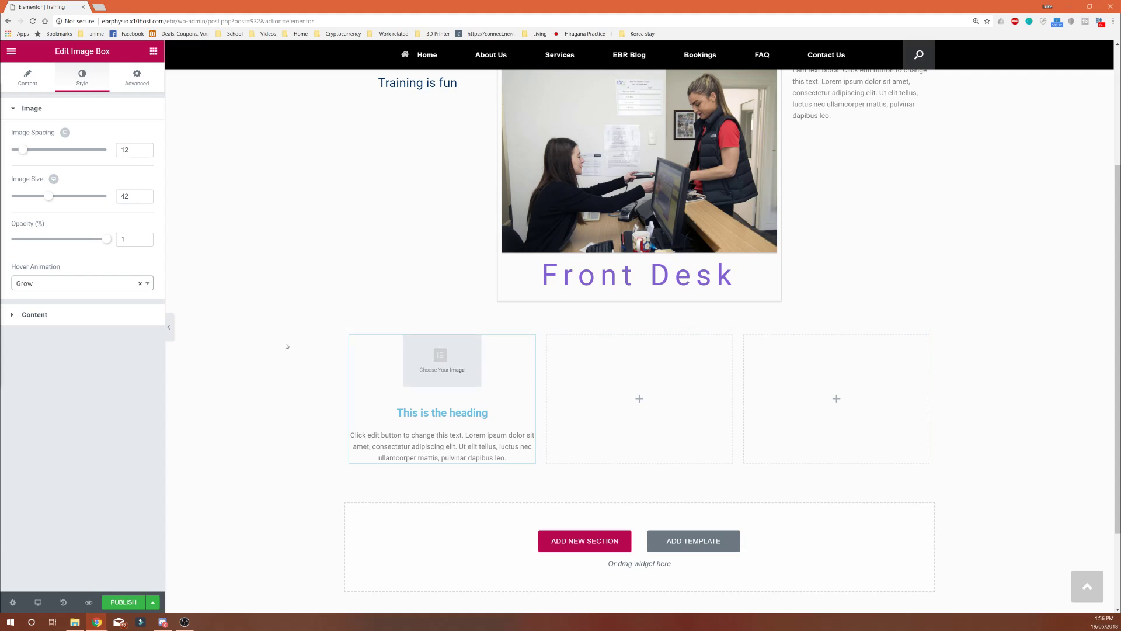
Step: Set the hover animation of the image box's image to Pulse Shrink
left_click(140, 285)
left_click(58, 369)
mouse_move(456, 369)
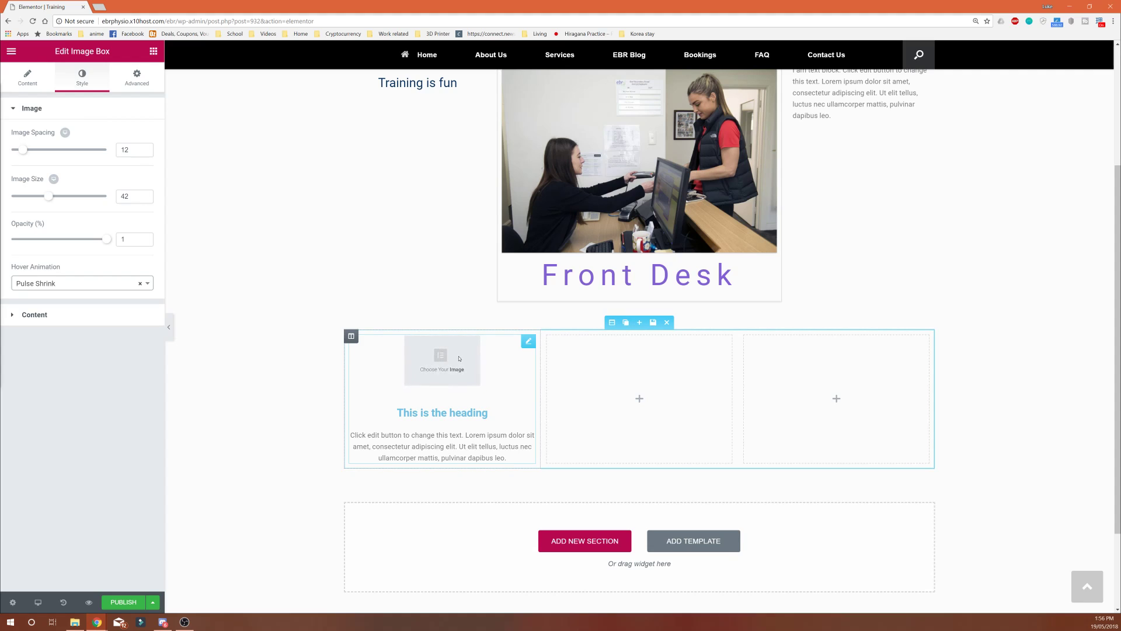
Step: Examine the image box's title and description fields and its image and content style settings
left_click(102, 314)
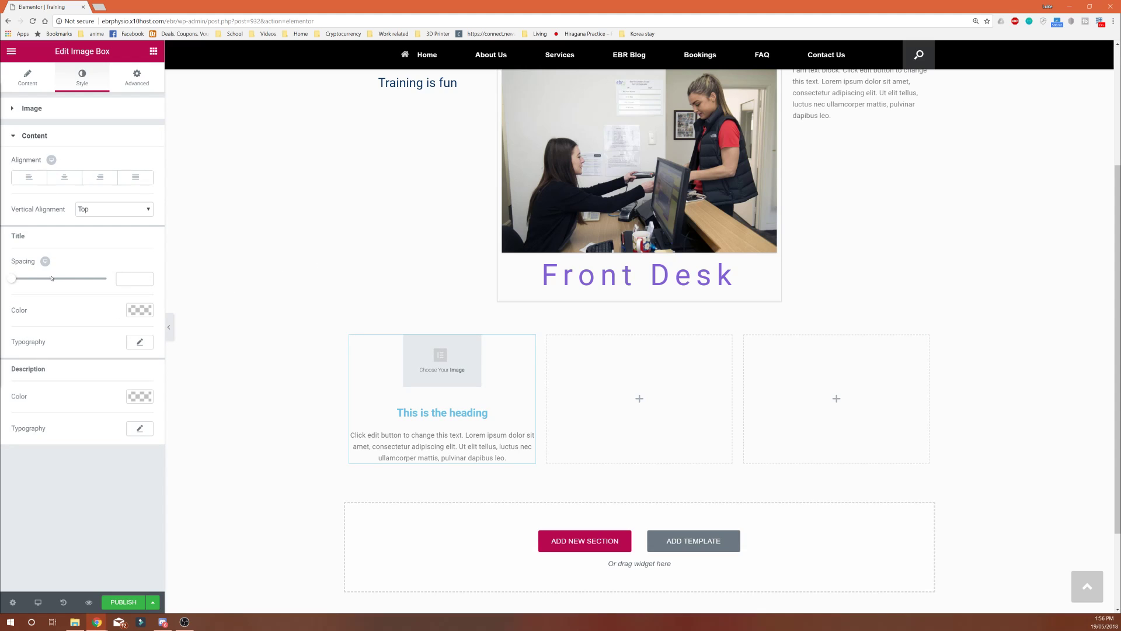
left_click(58, 109)
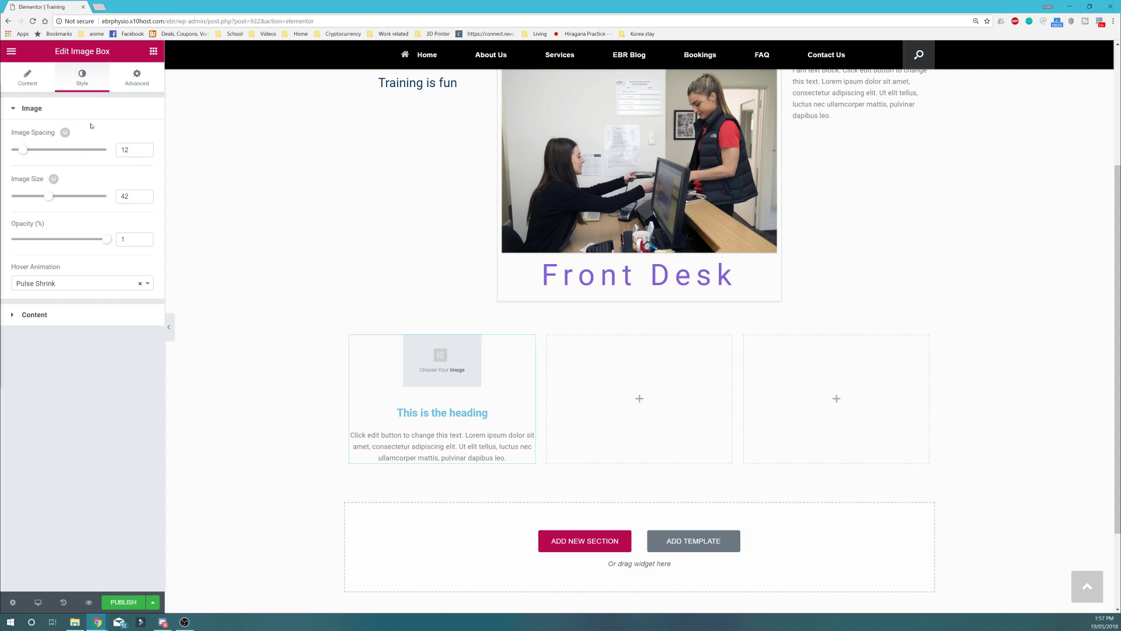
left_click(33, 74)
left_click(117, 328)
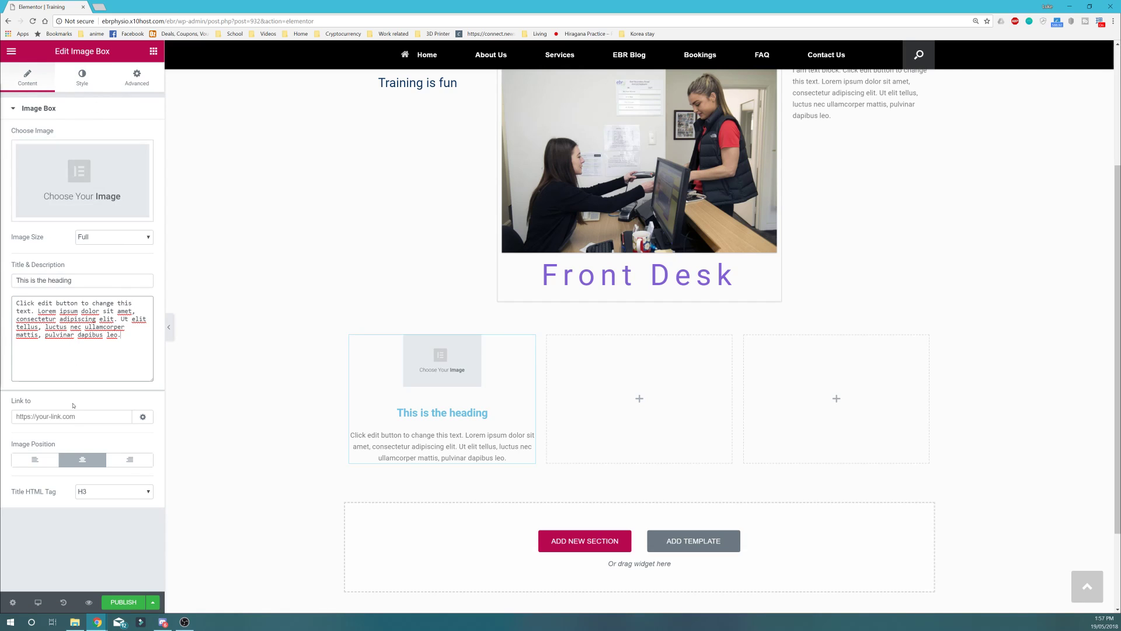
left_click(82, 76)
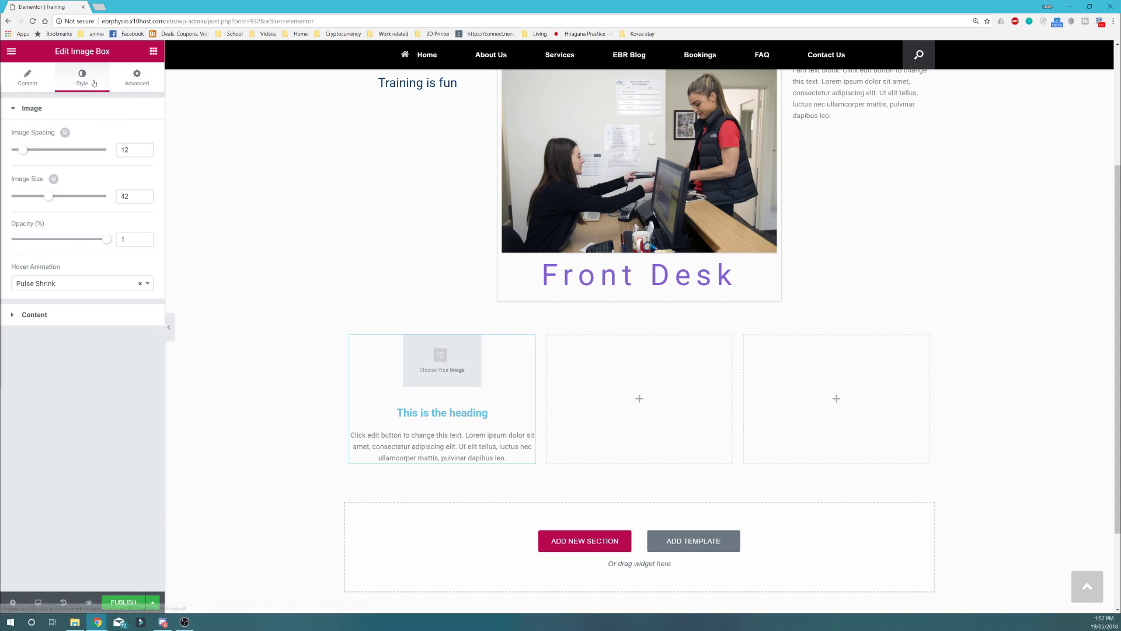
left_click(68, 315)
left_click(41, 110)
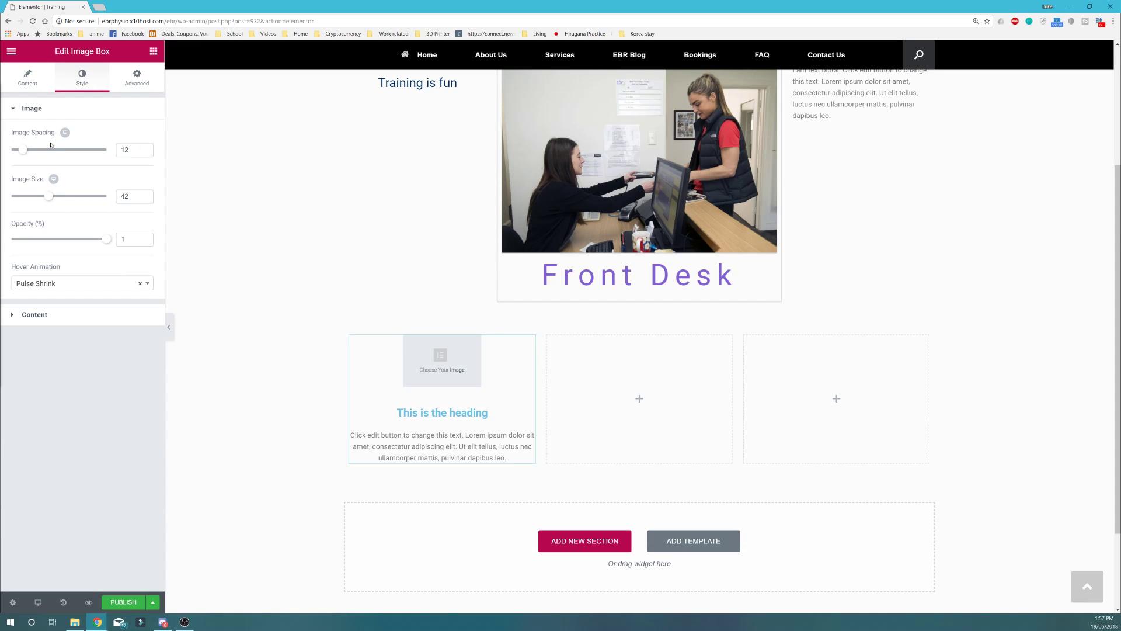
left_click(46, 111)
left_click(56, 139)
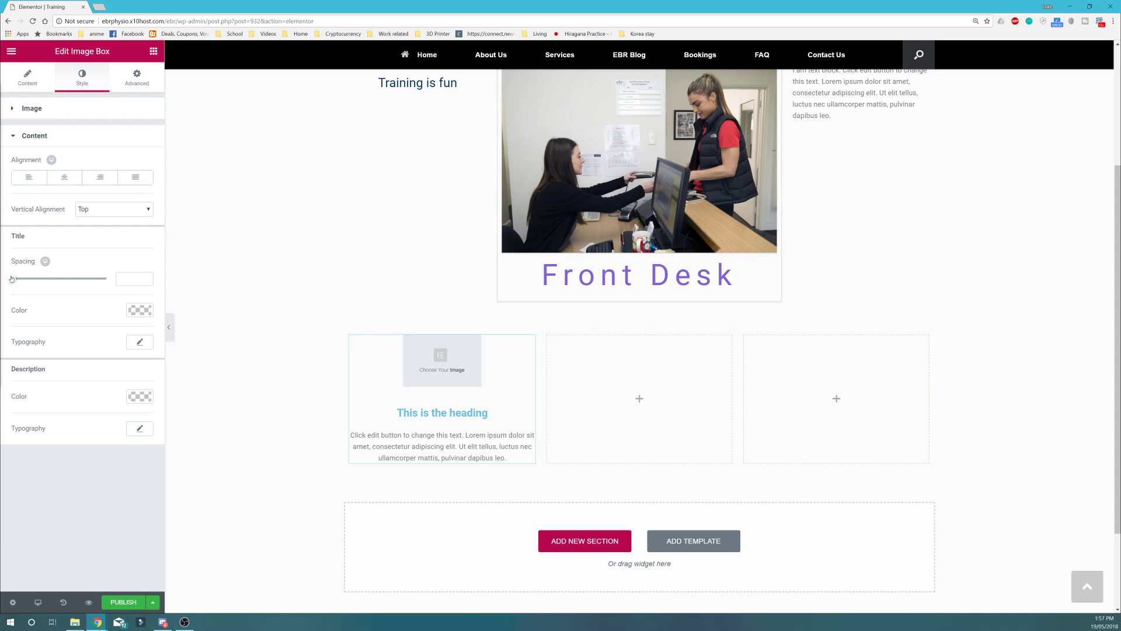
Step: Set the image box title's spacing to 14 and its color to grey
left_click_drag(14, 279, 24, 278)
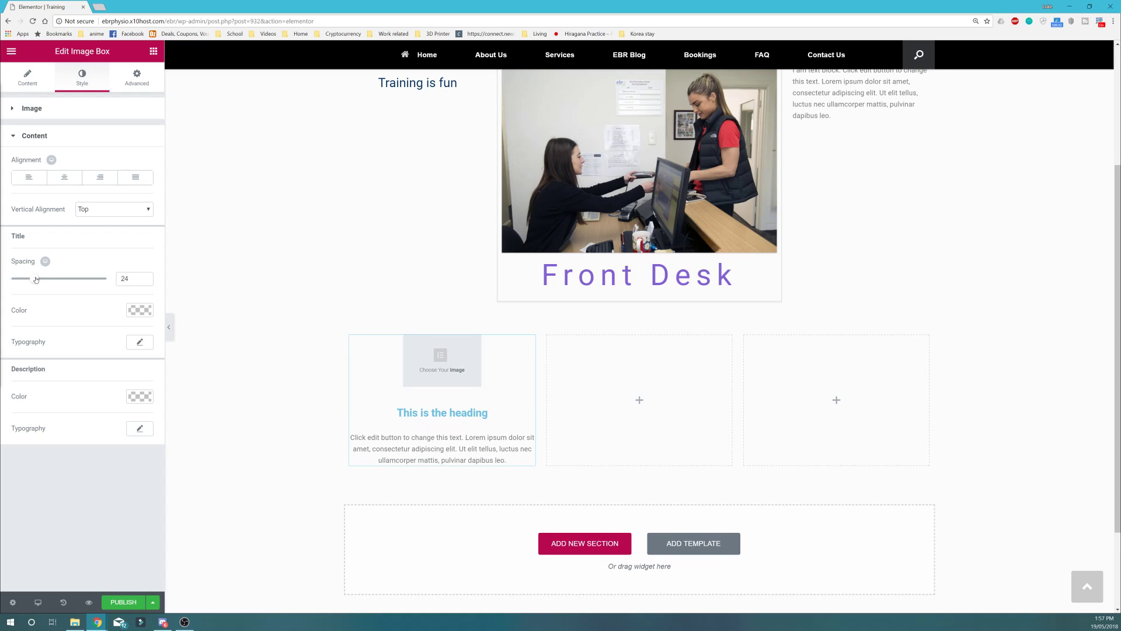
left_click(142, 313)
left_click(129, 353)
left_click(143, 278)
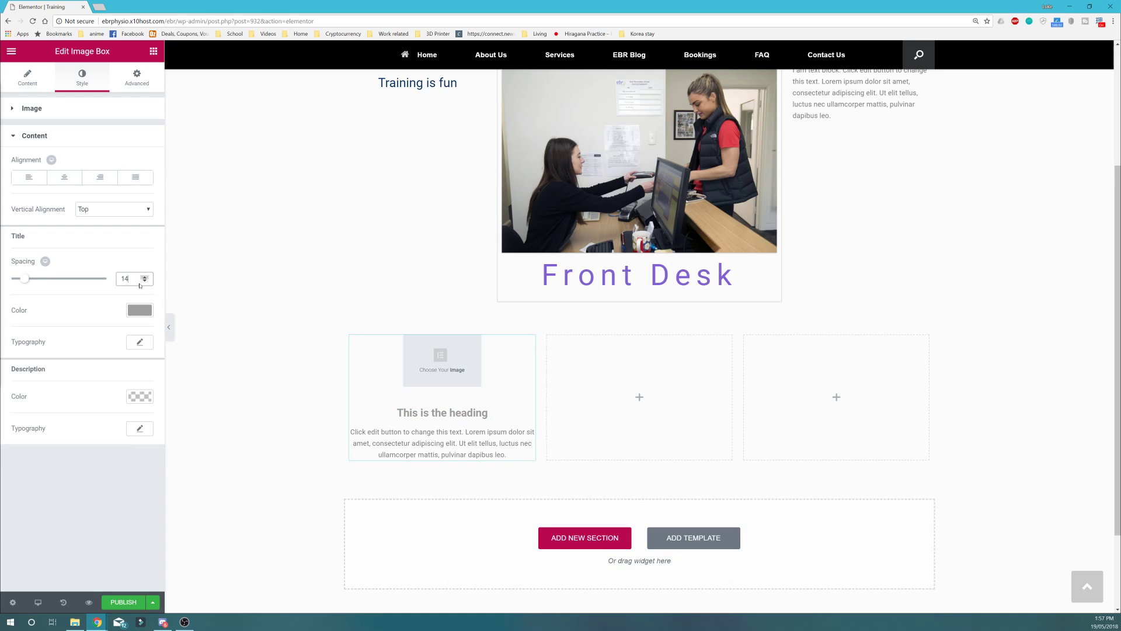
left_click(140, 342)
left_click(105, 317)
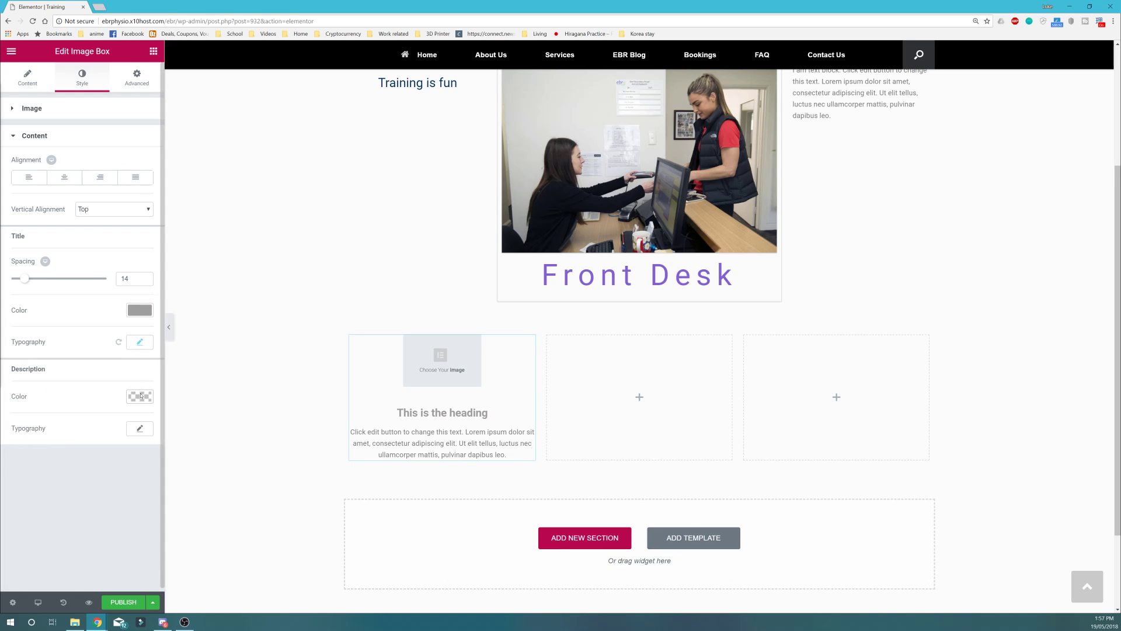
Step: Set the image box description's font size to 20 and its color to blue
left_click(140, 429)
mouse_move(24, 496)
left_mouse_down()
mouse_move(40, 495)
mouse_move(28, 495)
left_mouse_up()
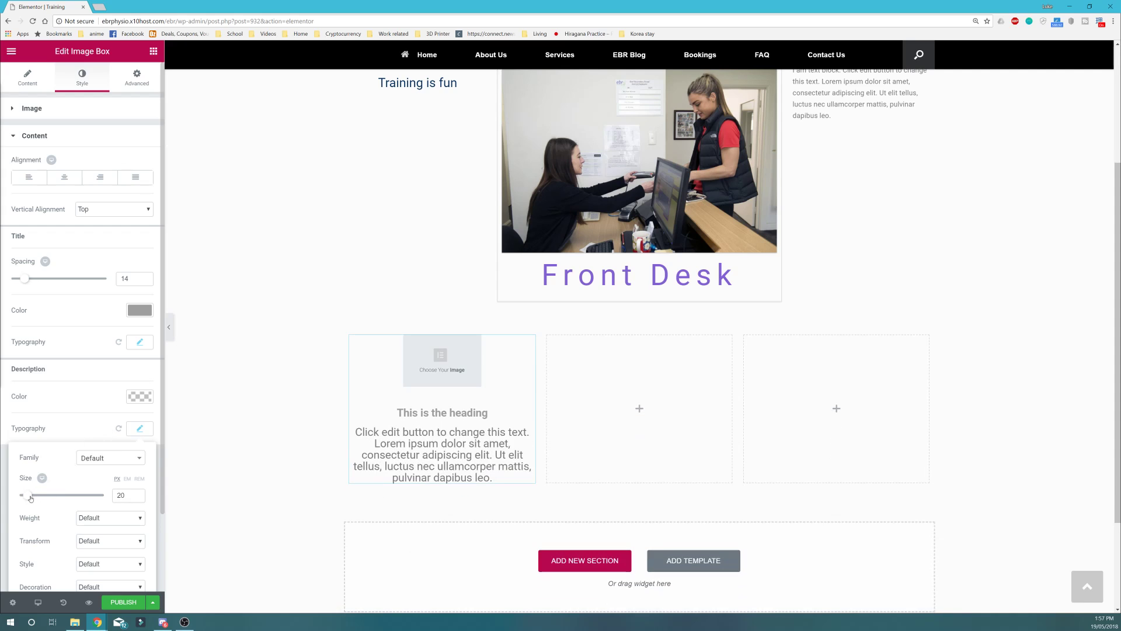
left_click(147, 400)
left_click(72, 525)
left_click(115, 372)
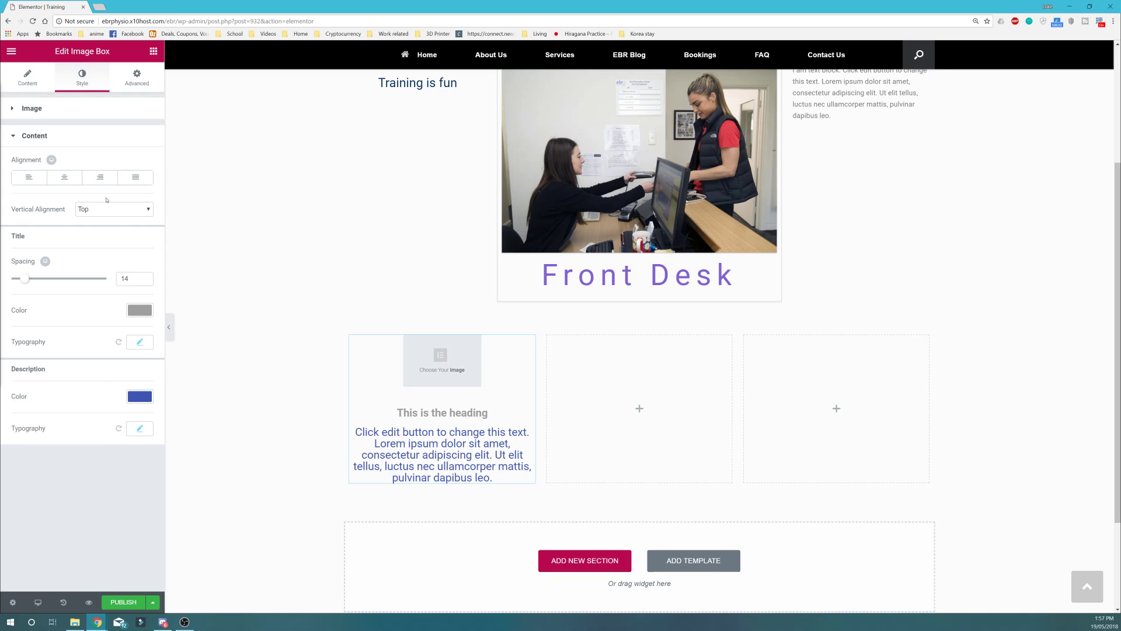
Step: Set the image box's entrance animation to Fade In
left_click(139, 90)
left_click(128, 275)
left_click(118, 321)
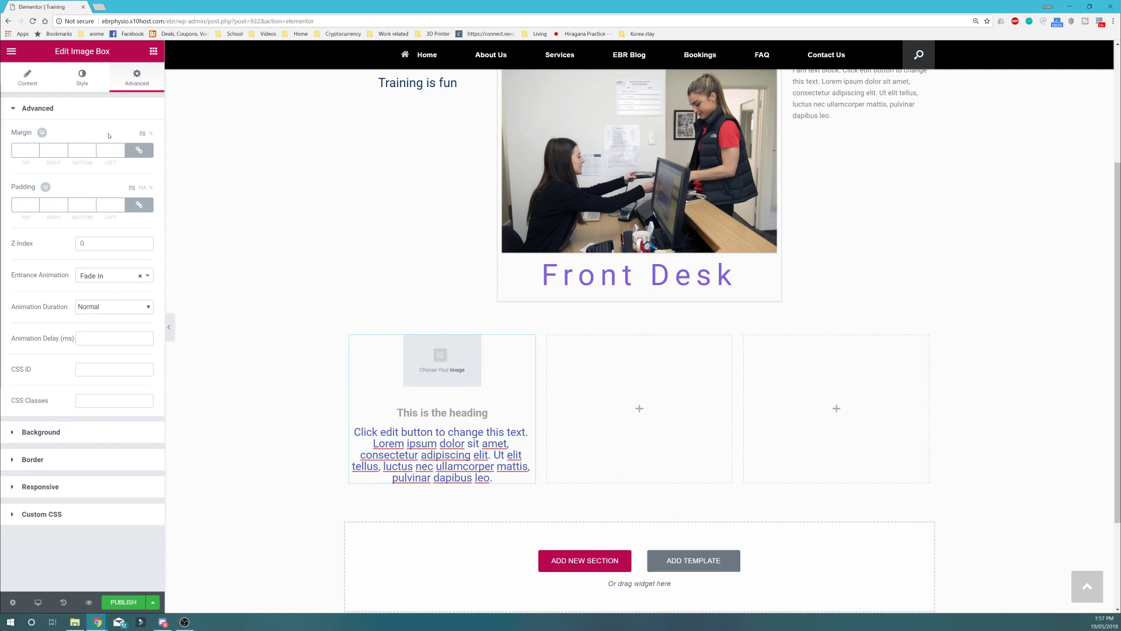
left_click(75, 85)
left_click(30, 87)
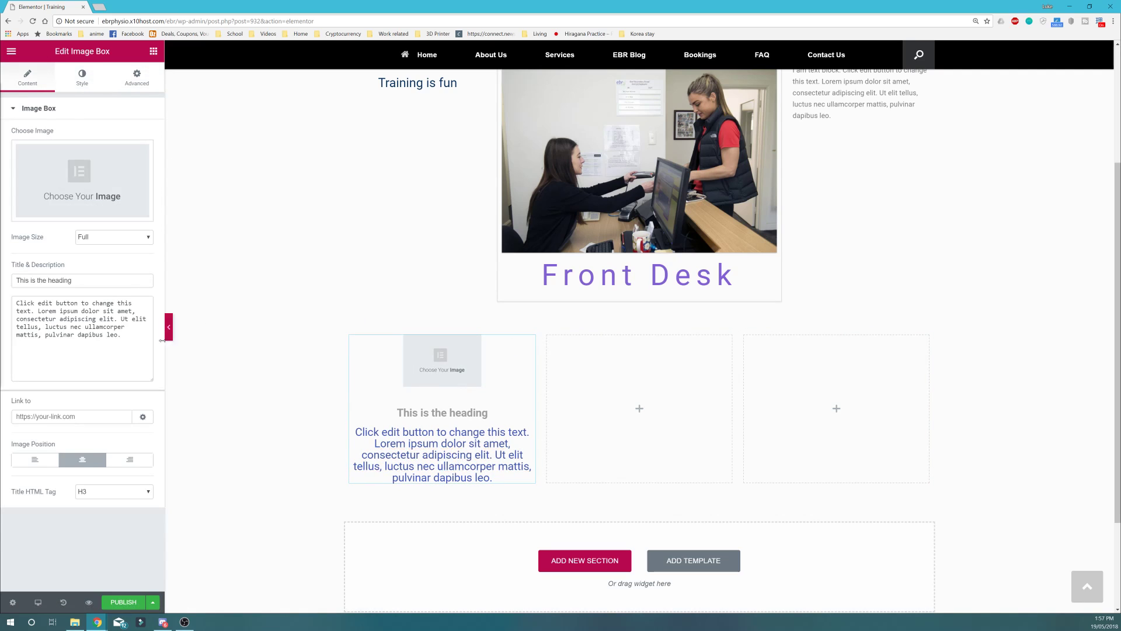
left_click(113, 418)
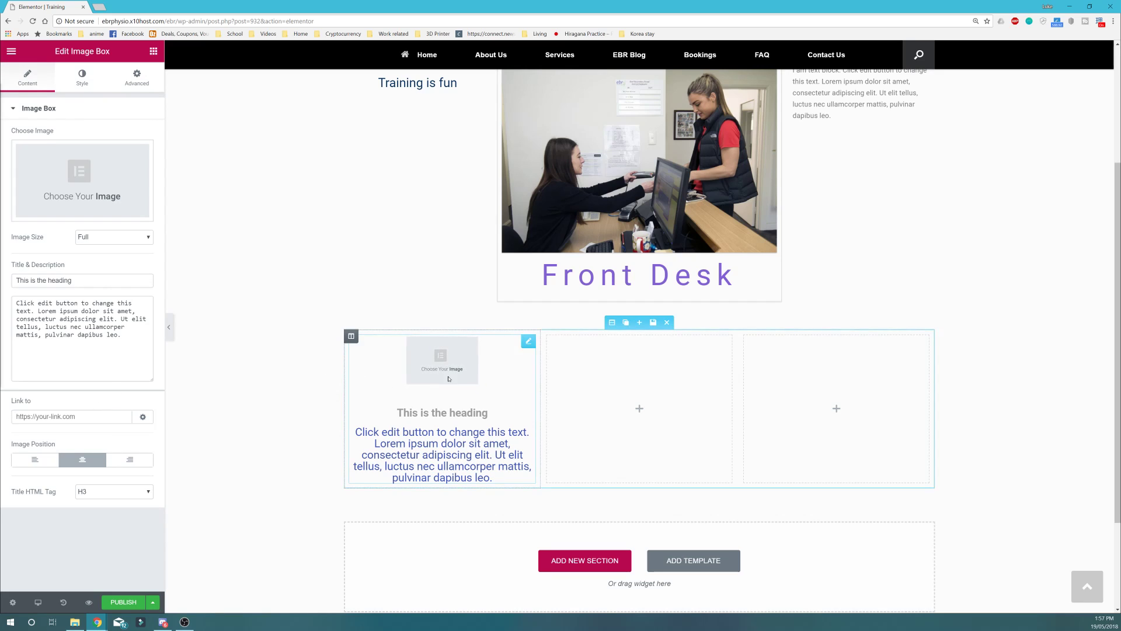
left_click_drag(397, 412, 494, 414)
left_click(509, 416)
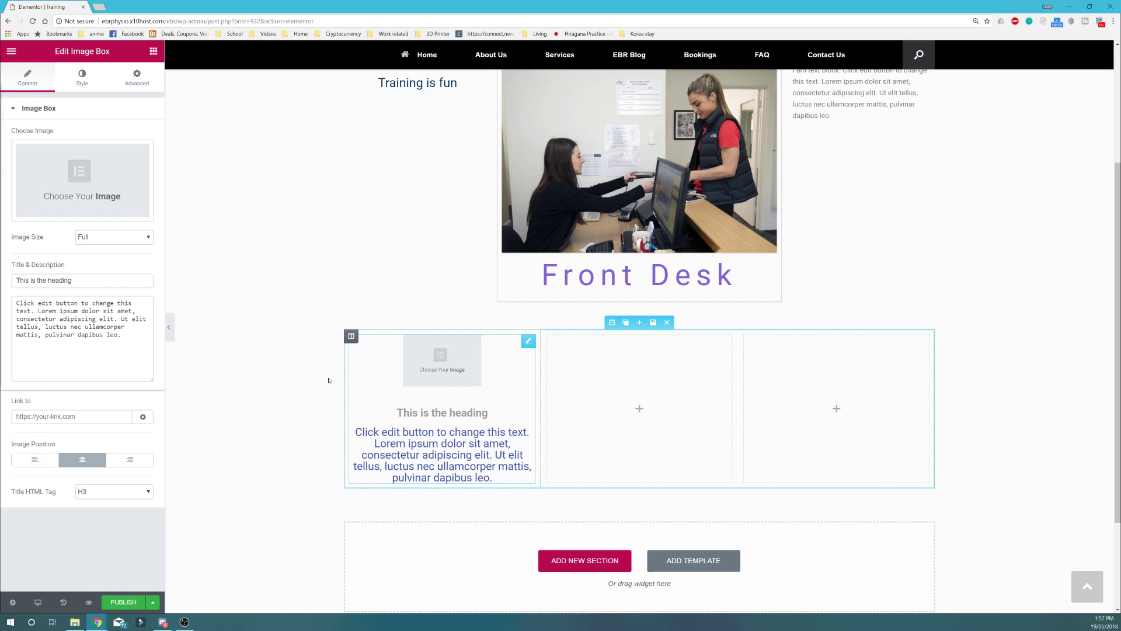
Step: Add an image box to each of the two empty columns beside the styled image box
left_click(276, 326)
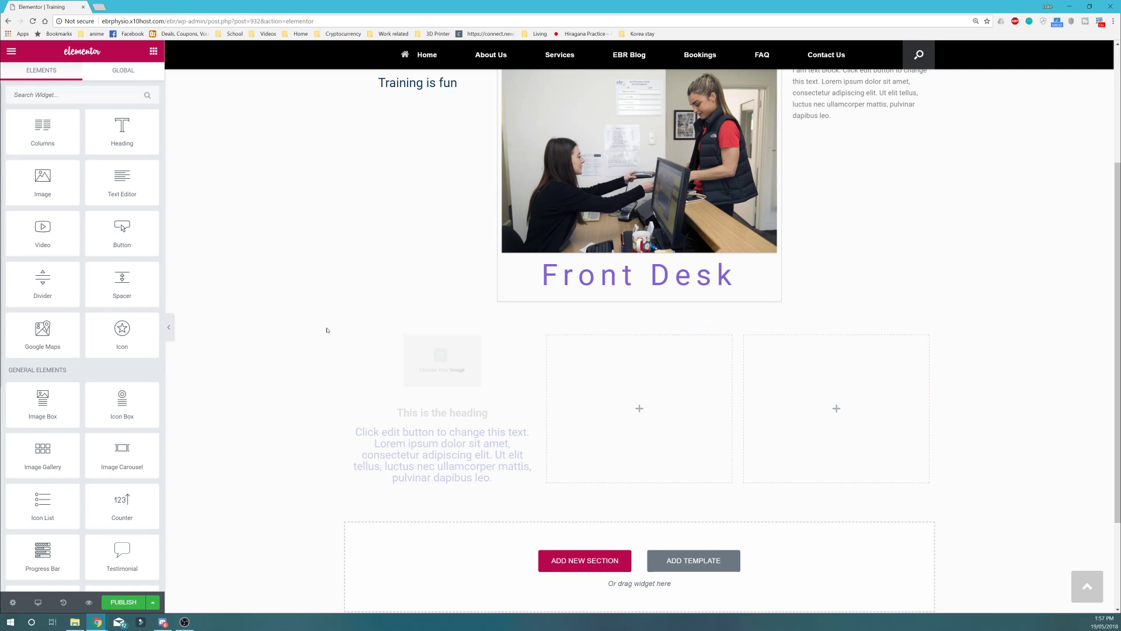
scroll(93, 403, "down", 4)
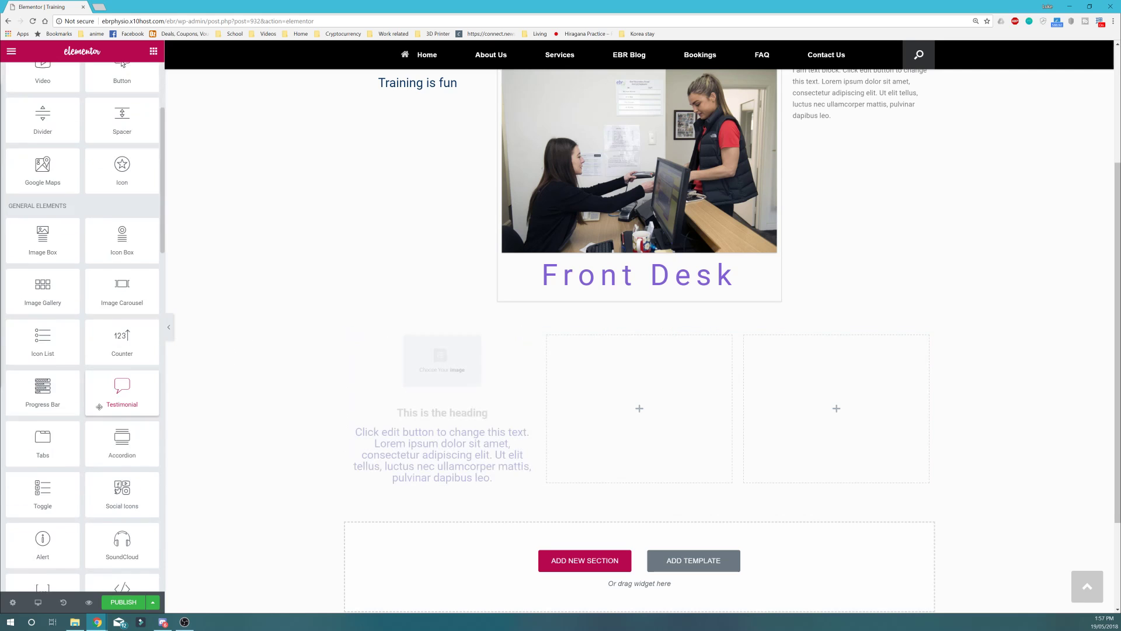
scroll(201, 333, "up", 2)
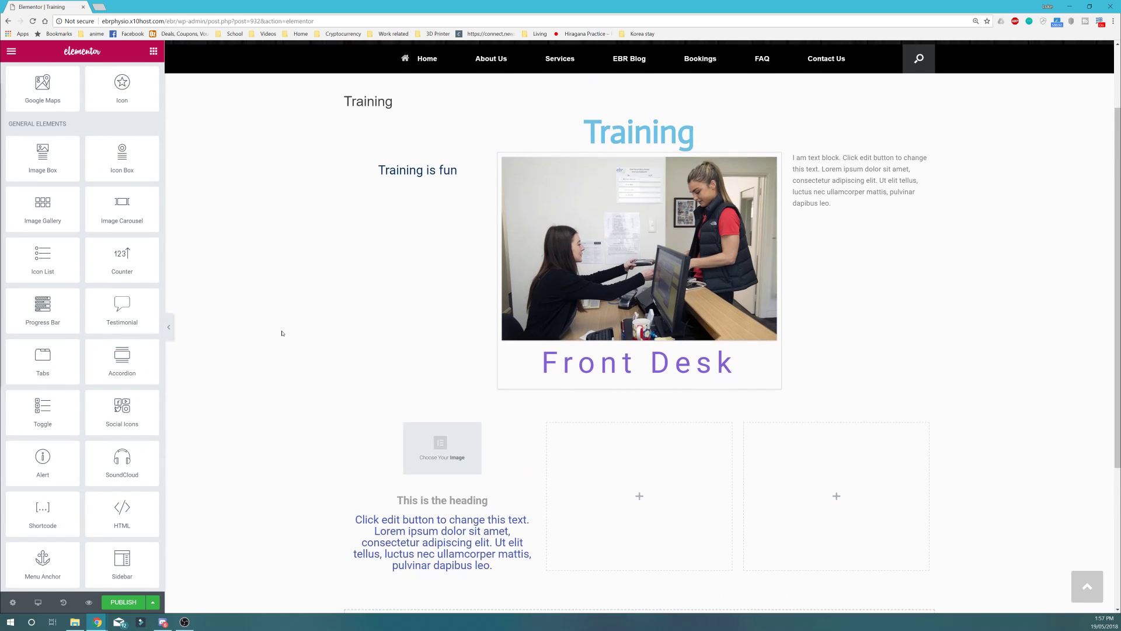
scroll(283, 331, "down", 2)
scroll(138, 251, "up", 3)
scroll(232, 303, "up", 2)
scroll(233, 303, "down", 3)
scroll(70, 307, "down", 3)
left_click_drag(44, 156, 631, 271)
left_click(153, 51)
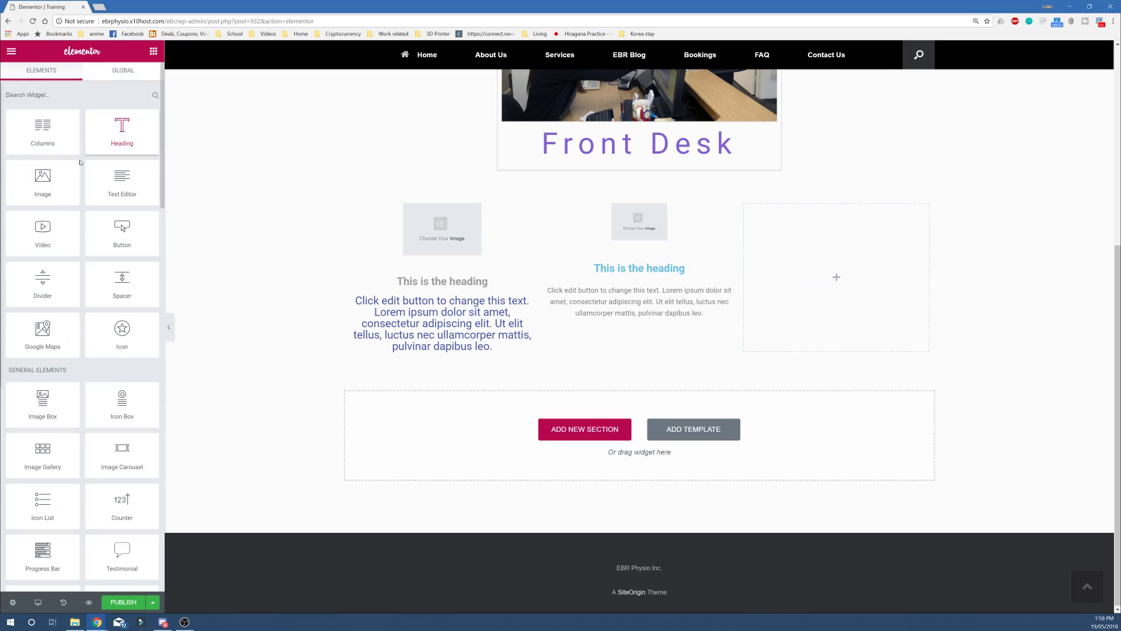
left_click_drag(54, 409, 858, 292)
Step: Add a single-column section below the image boxes and place a Google Maps widget in it
left_click(598, 429)
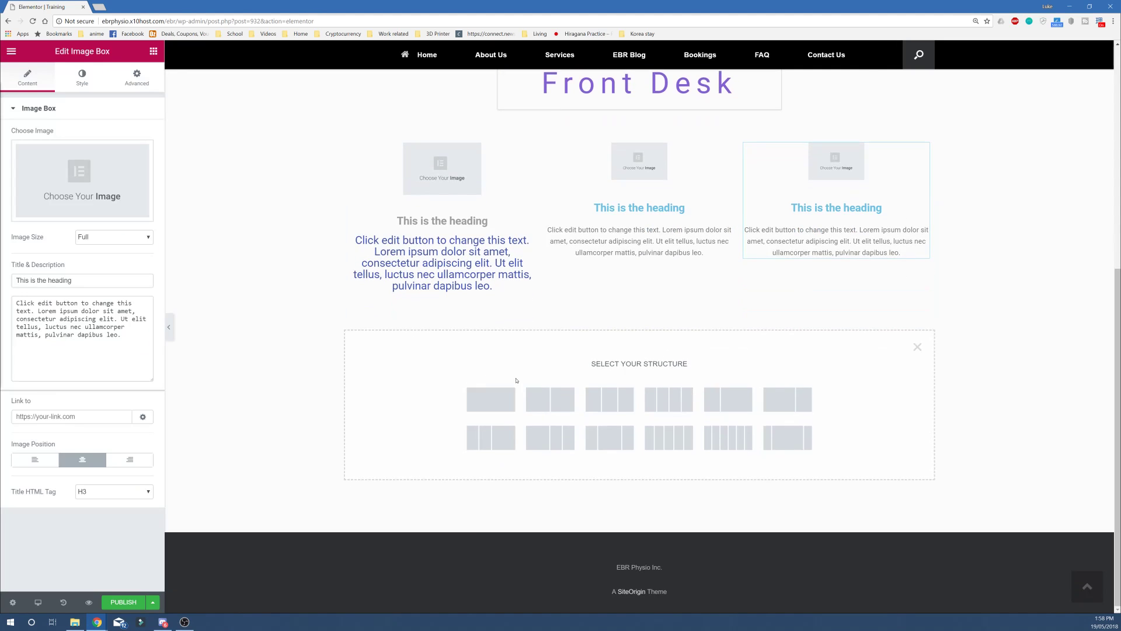
left_click(490, 398)
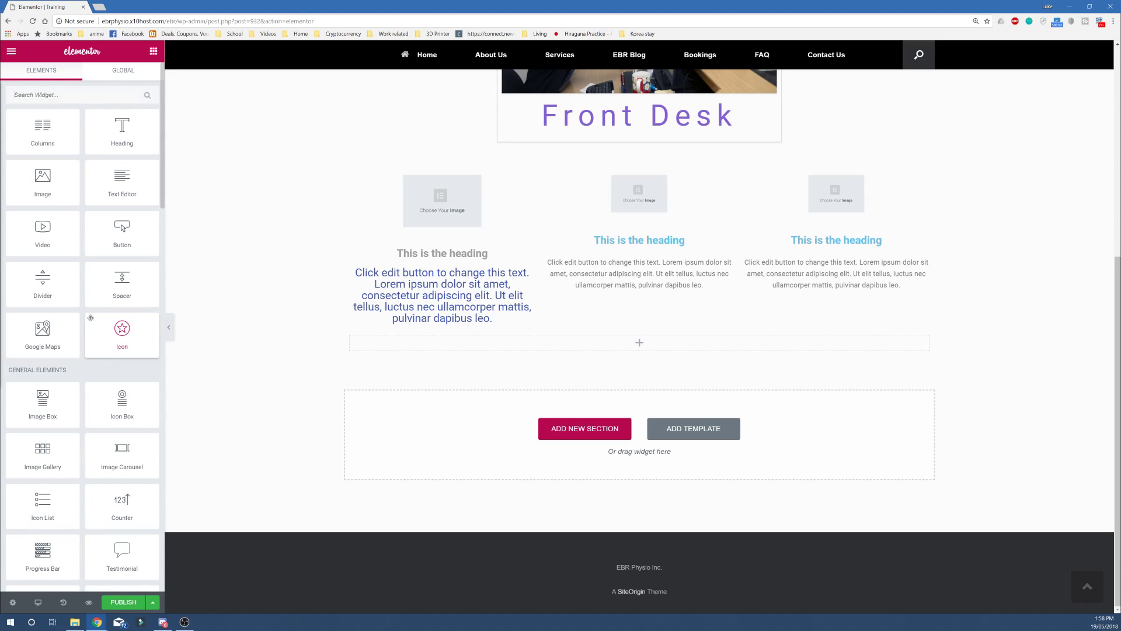
left_click_drag(44, 333, 610, 342)
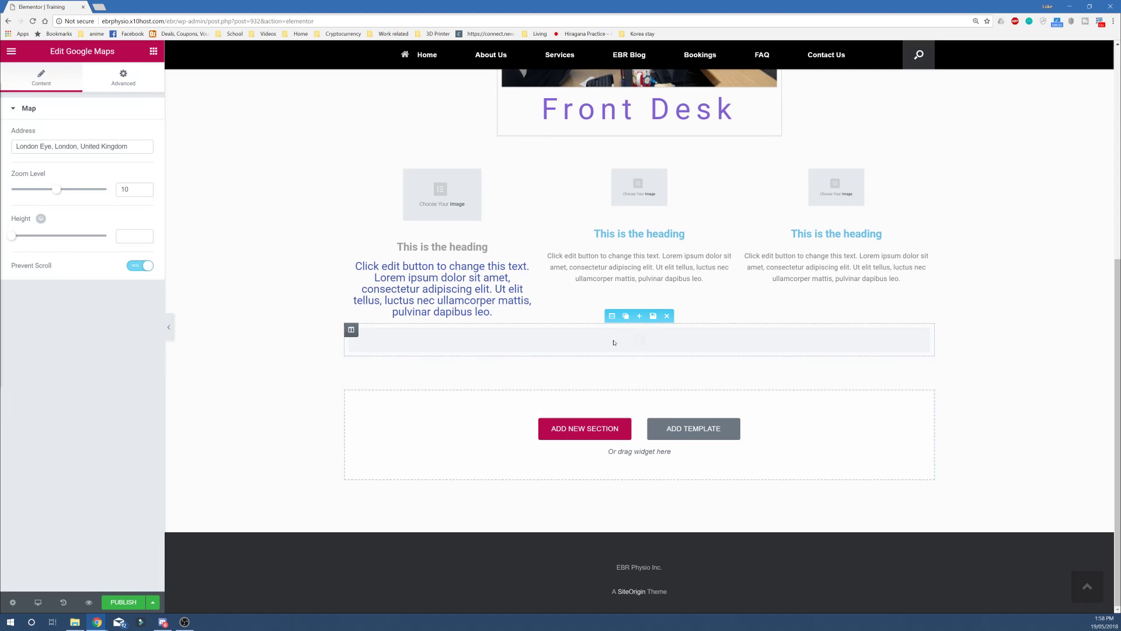
Step: Examine the Google map's address field and its advanced settings
left_click(96, 147)
left_click_drag(151, 149, 12, 146)
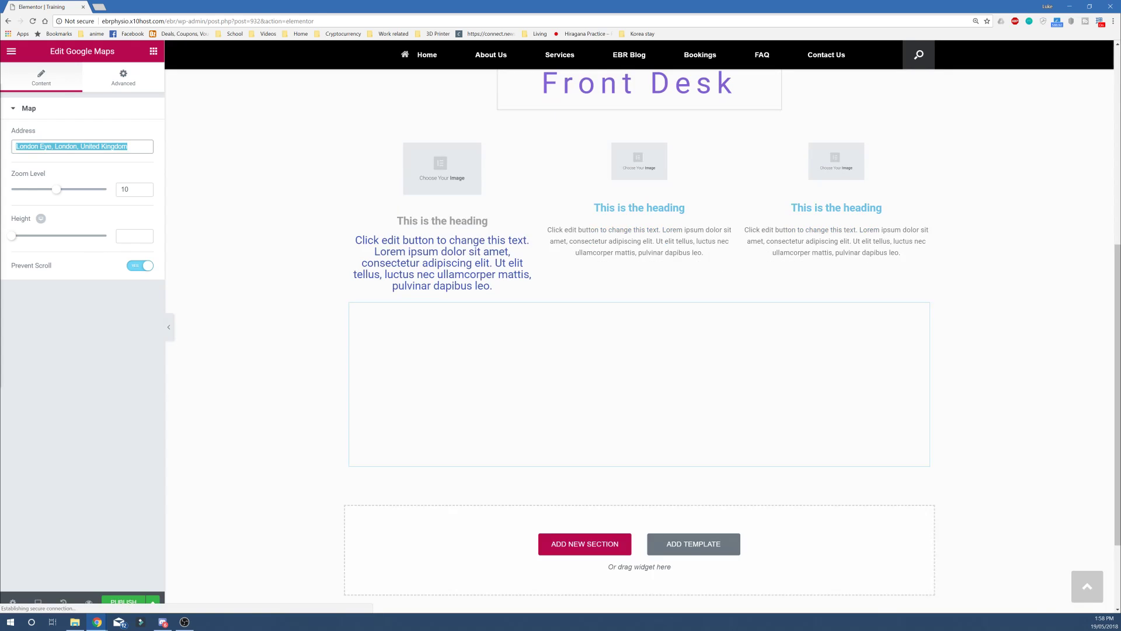
left_click(96, 81)
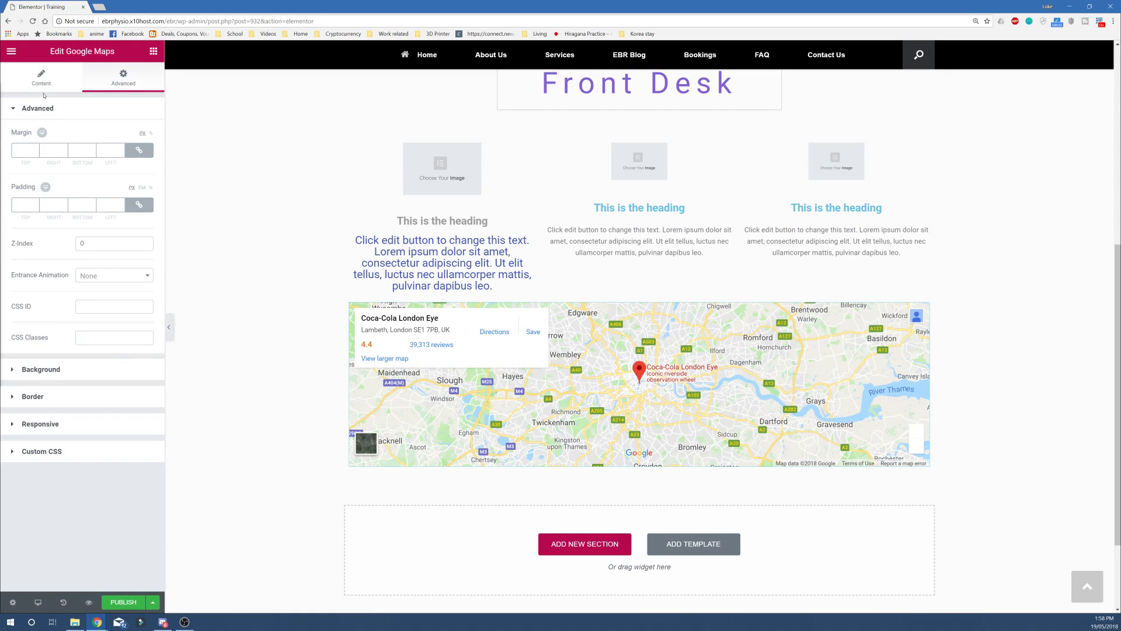
left_click(42, 84)
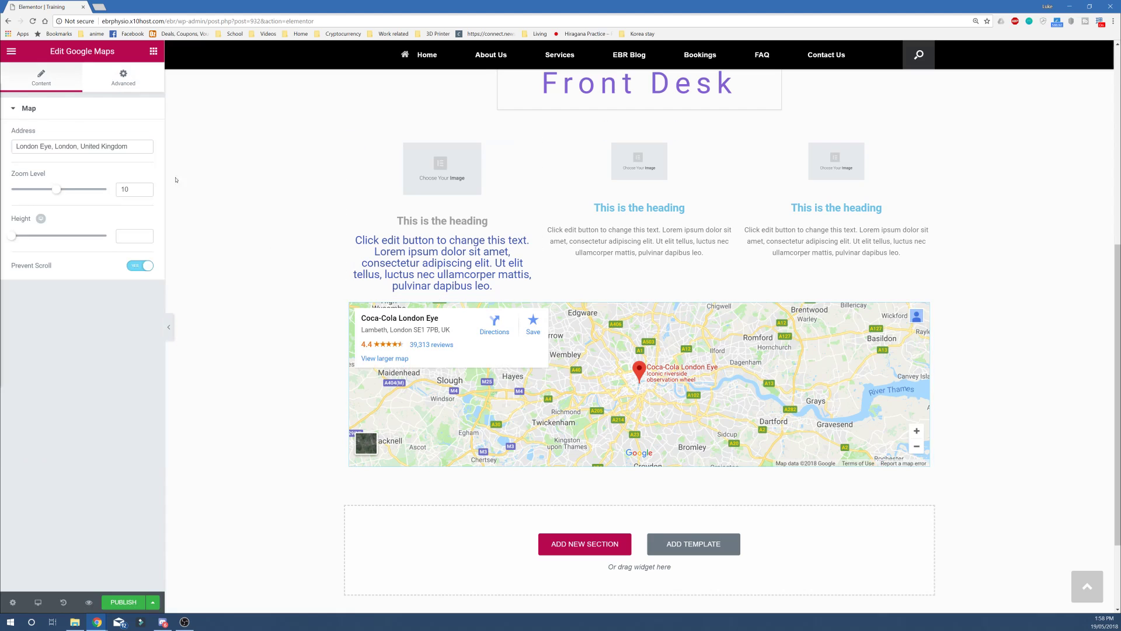
left_click_drag(128, 146, 52, 147)
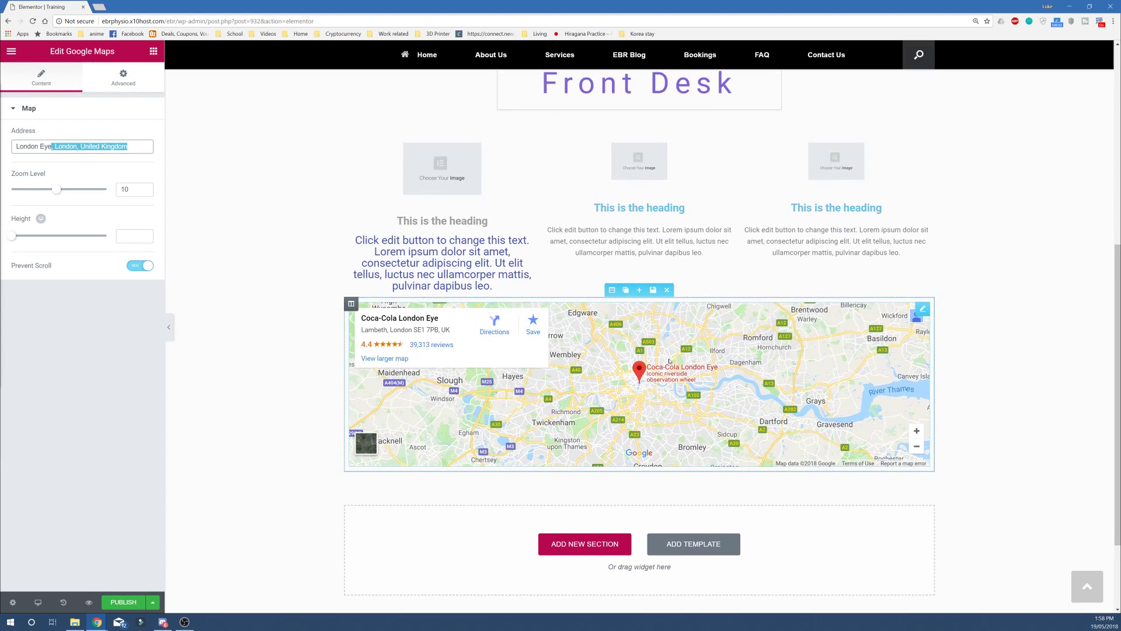
Step: Add a section with two equal columns below the map
left_click(584, 543)
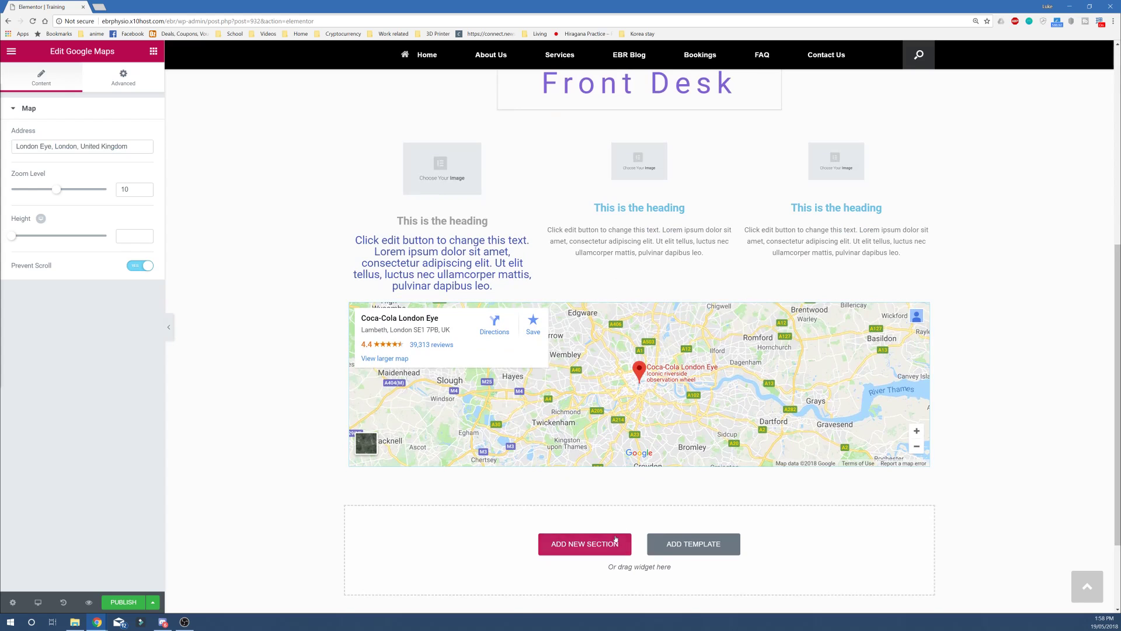
scroll(255, 304, "down", 3)
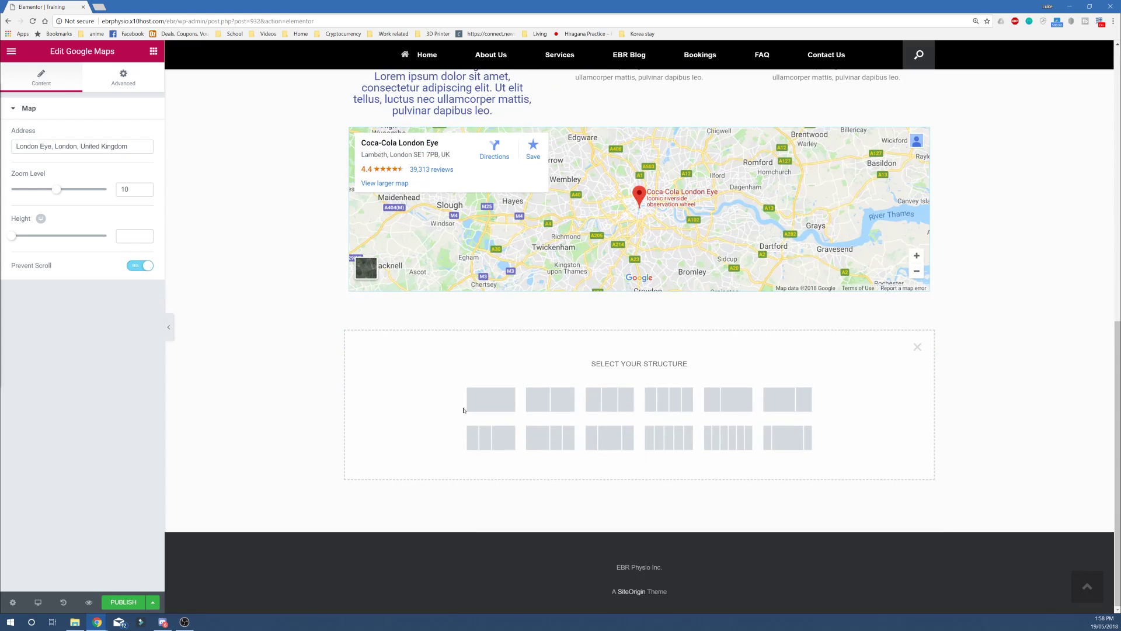
left_click(552, 399)
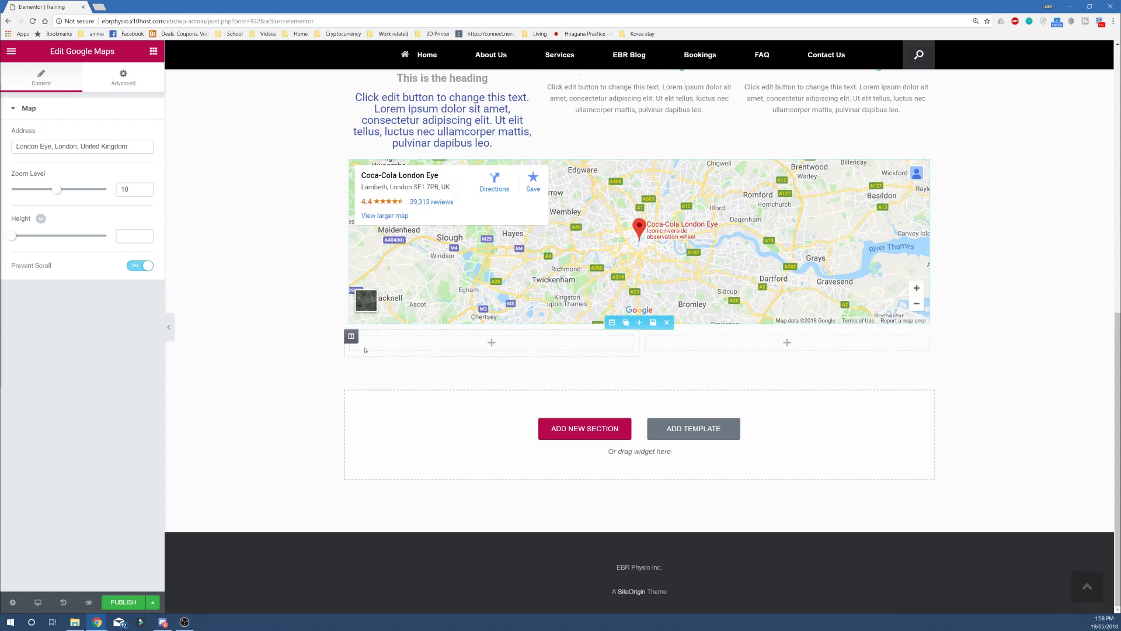
left_click(398, 278)
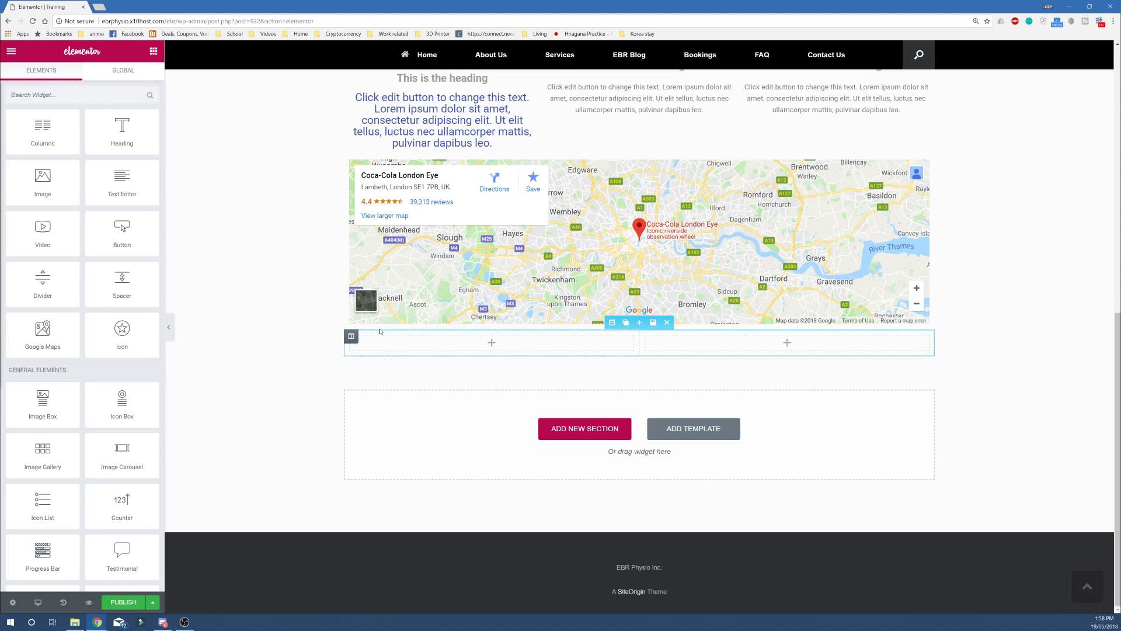
Step: Place an icon list in the first column of the section below the map
scroll(111, 372, "down", 8)
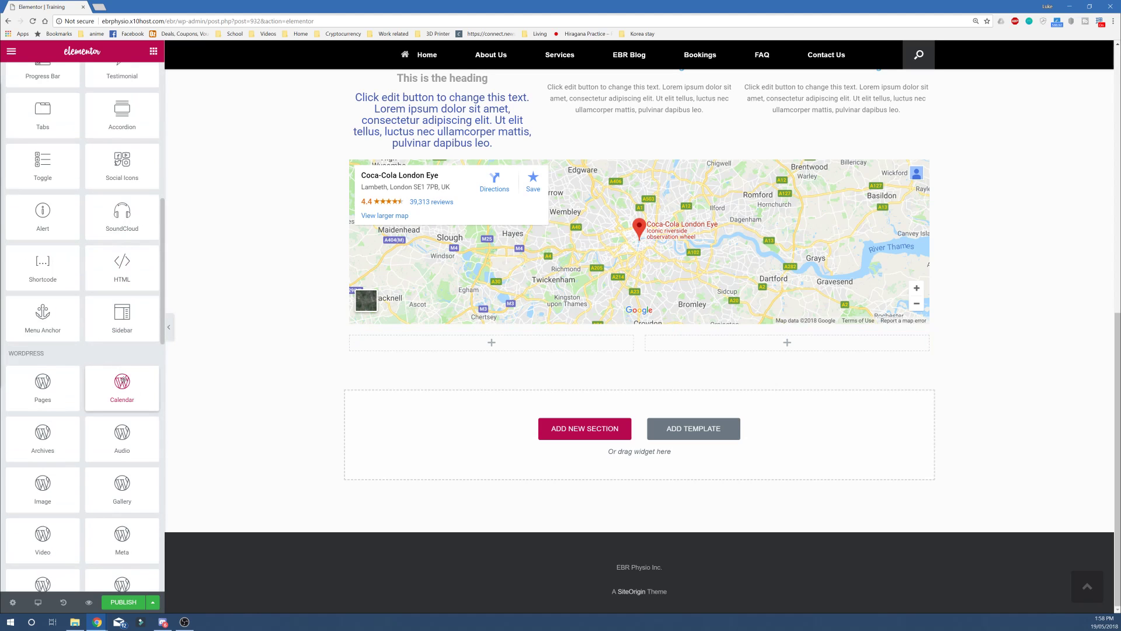
scroll(124, 376, "up", 5)
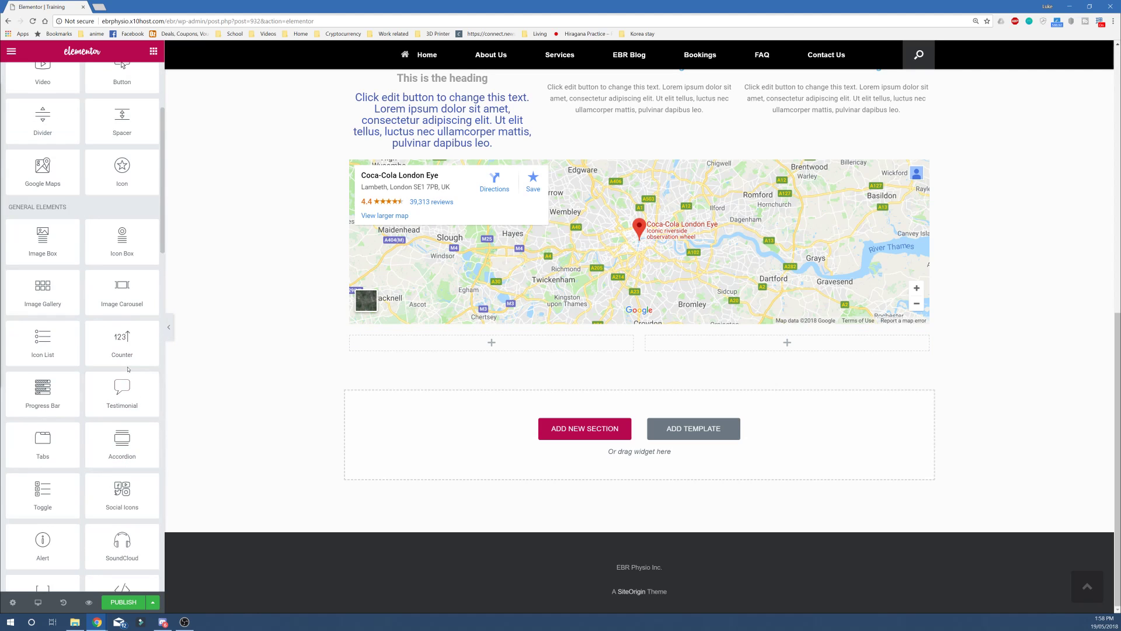
scroll(120, 267, "down", 3)
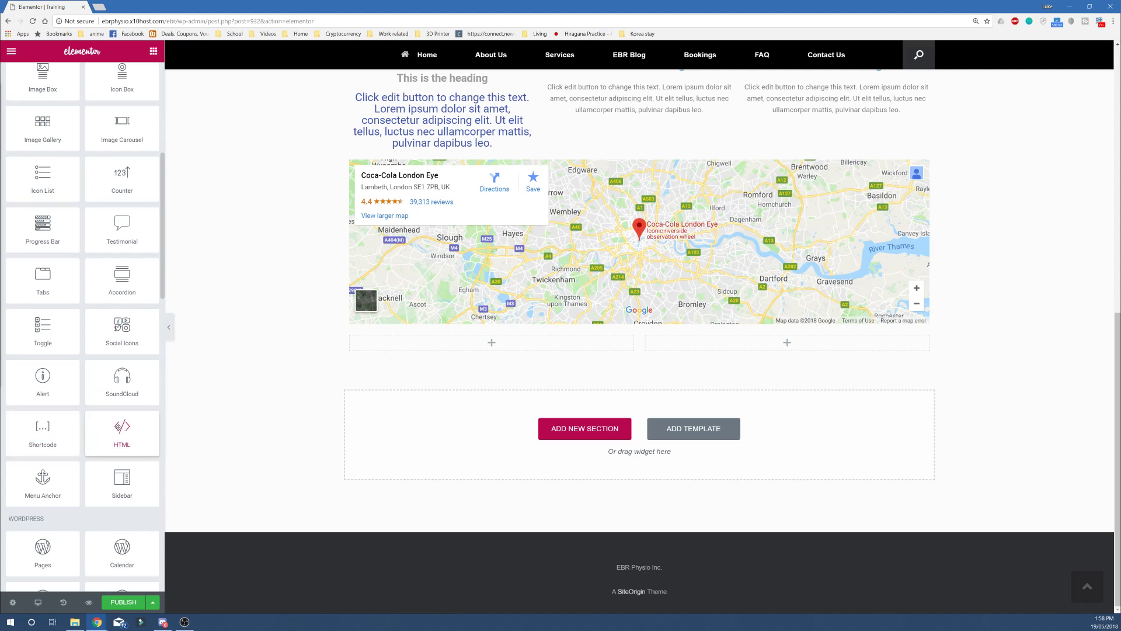
scroll(120, 327, "up", 2)
left_click_drag(54, 257, 490, 342)
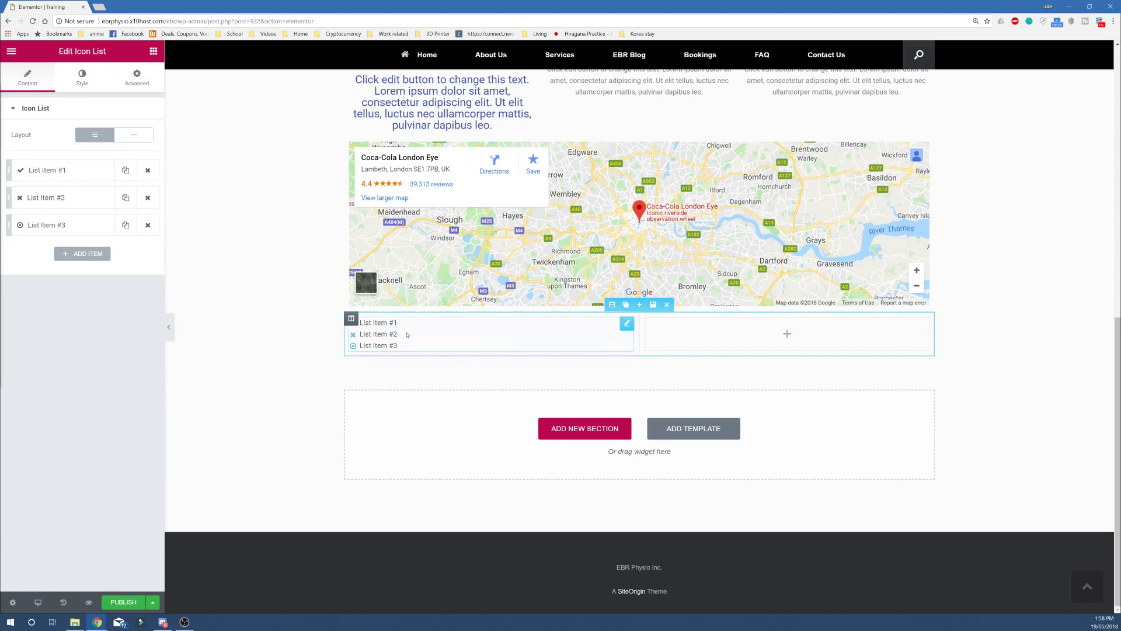
Step: Delete the column that holds the icon list below the map
left_click(351, 318)
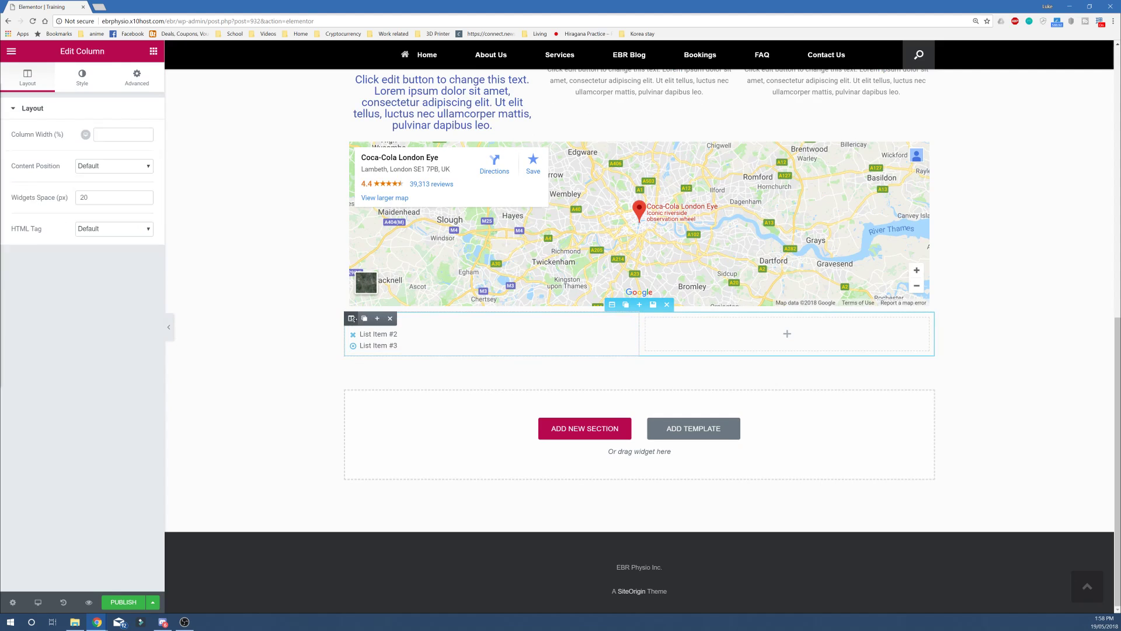
left_click(392, 318)
Step: Add an icon list beneath the Front Desk image in the middle column
scroll(394, 340, "up", 10)
left_click(540, 354)
left_click(200, 345)
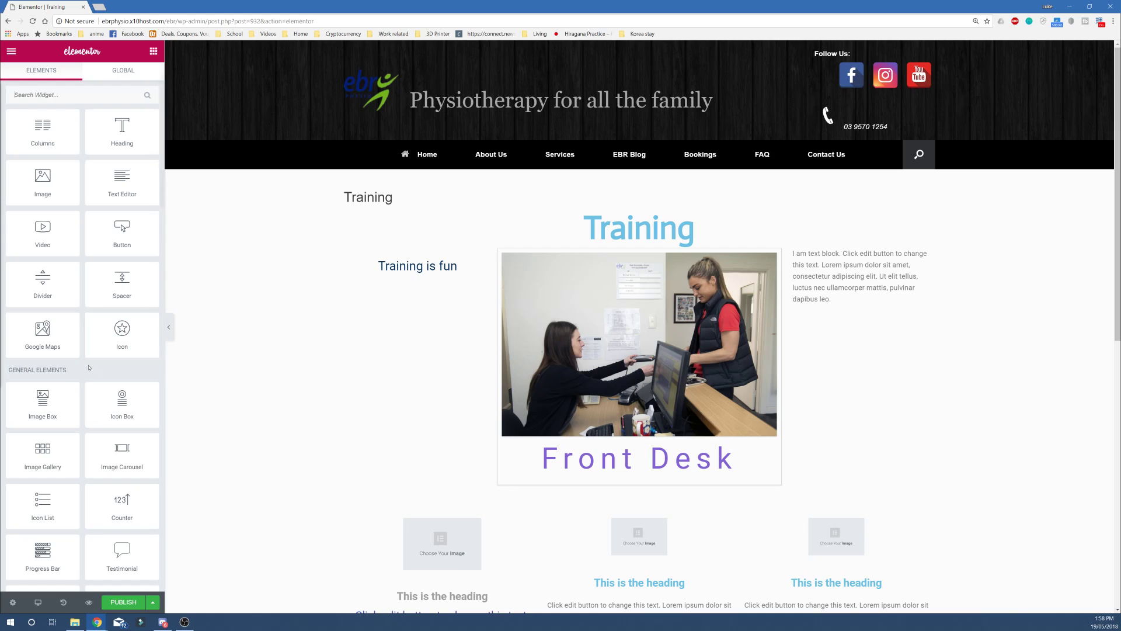
left_click_drag(42, 502, 609, 487)
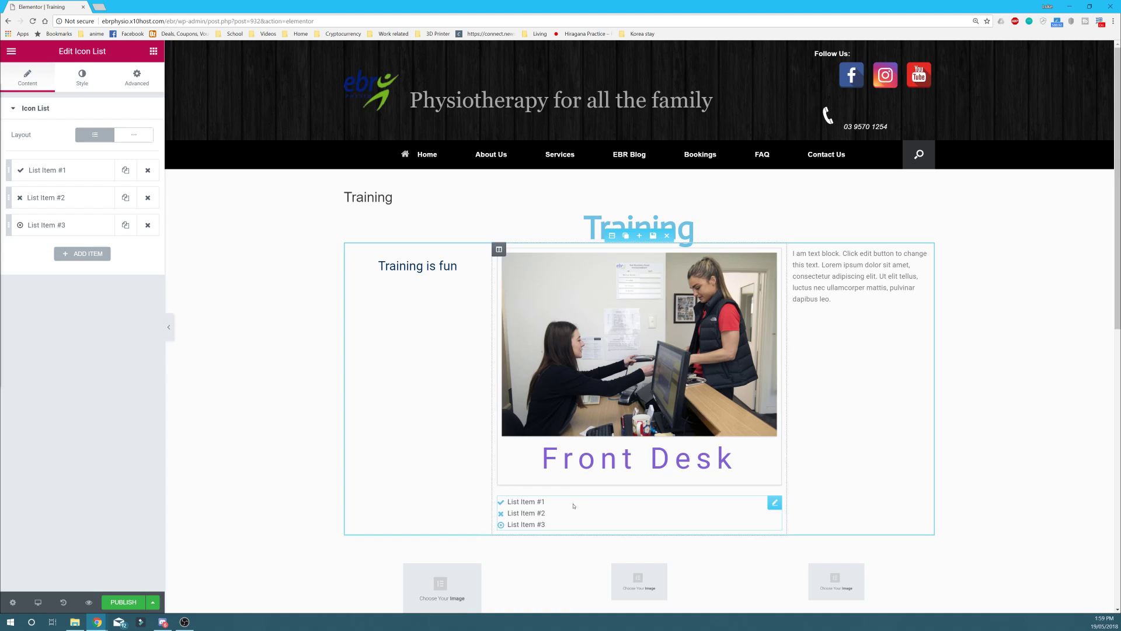
Step: Preview the page in the mobile layout and check how its sections stack
scroll(570, 508, "down", 4)
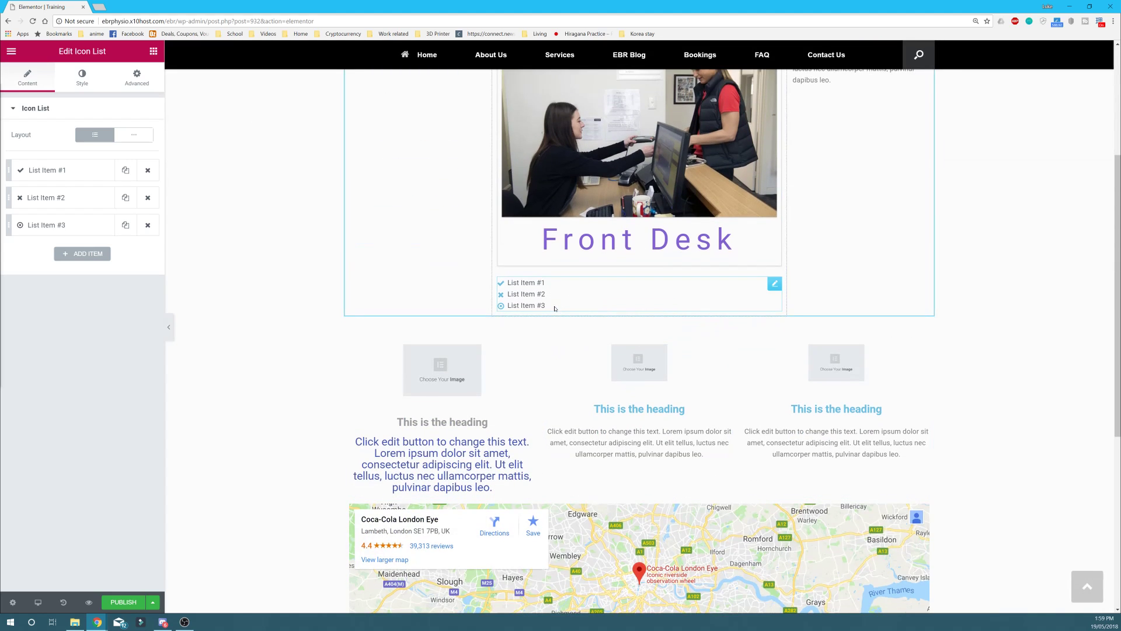
left_click(38, 602)
left_click(59, 580)
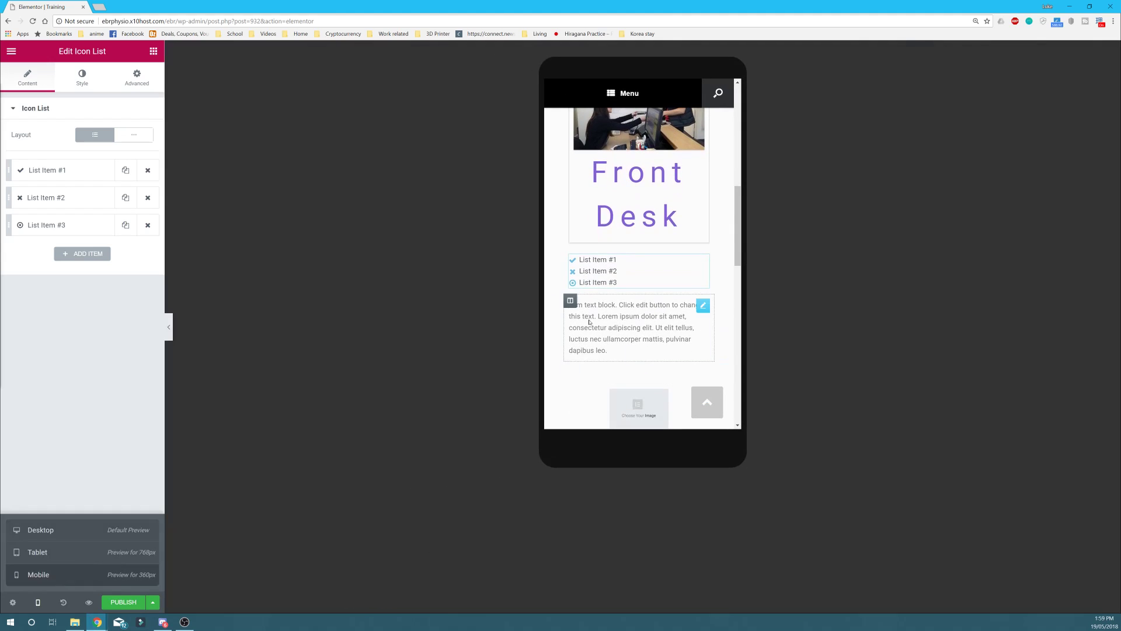
scroll(613, 205, "up", 4)
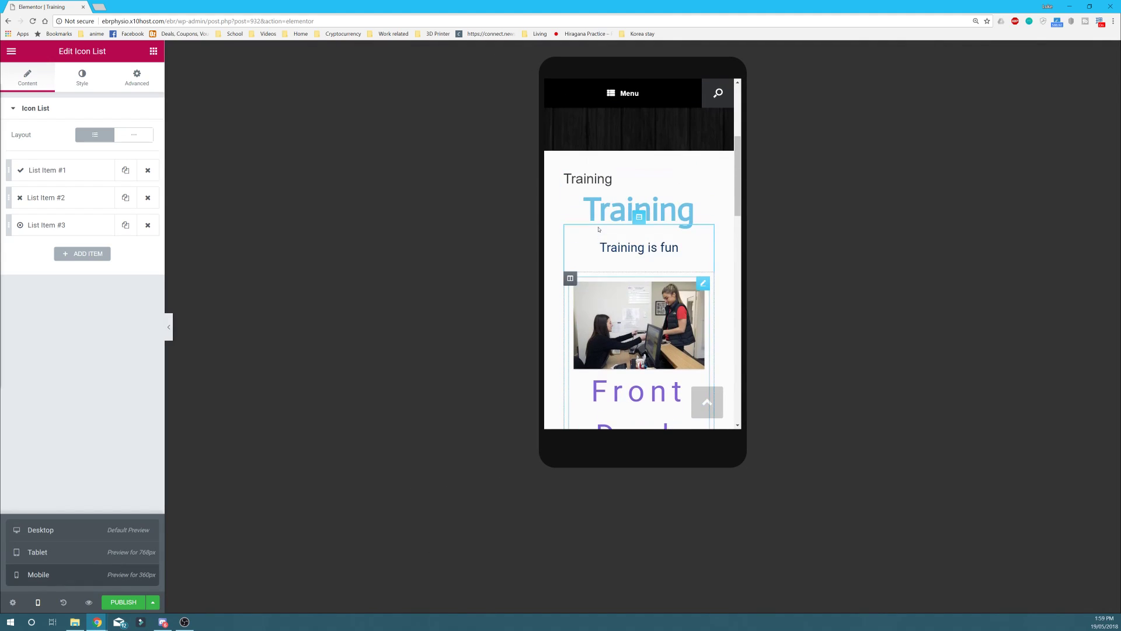
scroll(616, 291, "down", 10)
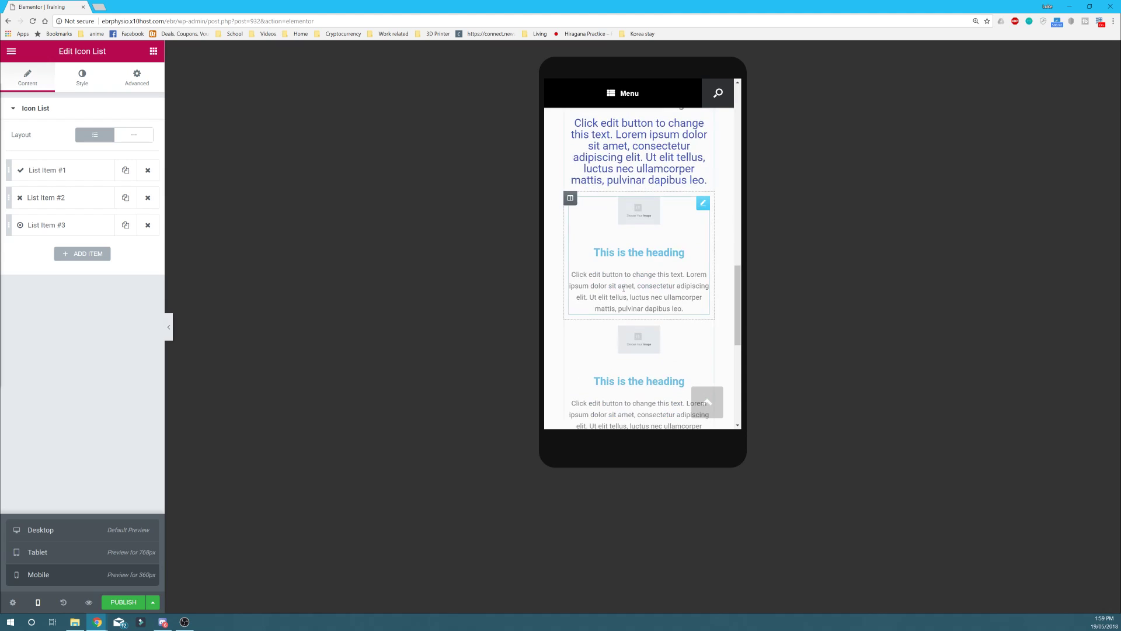
scroll(597, 297, "up", 4)
scroll(597, 297, "up", 5)
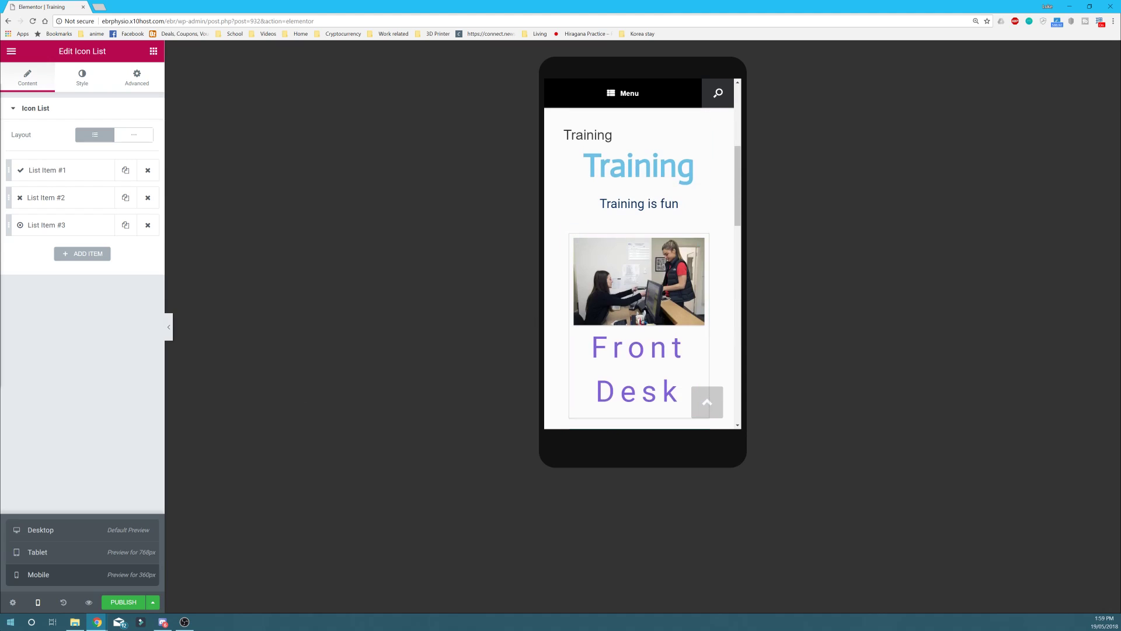
Step: Return to the desktop preview and look over the page's sections
left_click(86, 531)
scroll(332, 332, "down", 1)
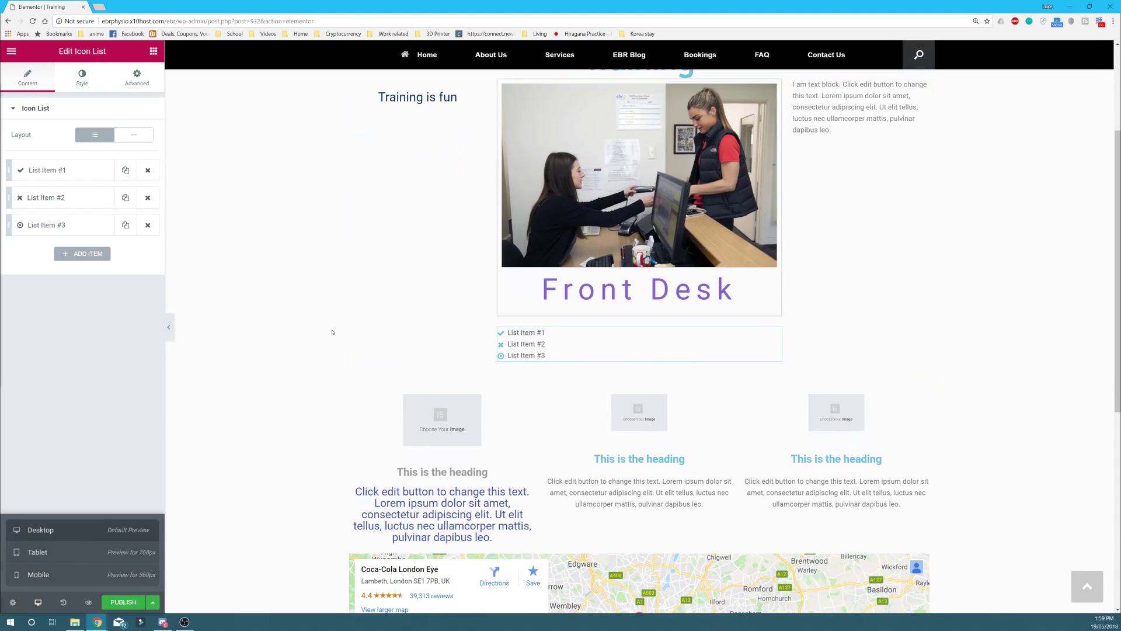
left_click(331, 331)
scroll(329, 331, "down", 4)
scroll(607, 367, "up", 4)
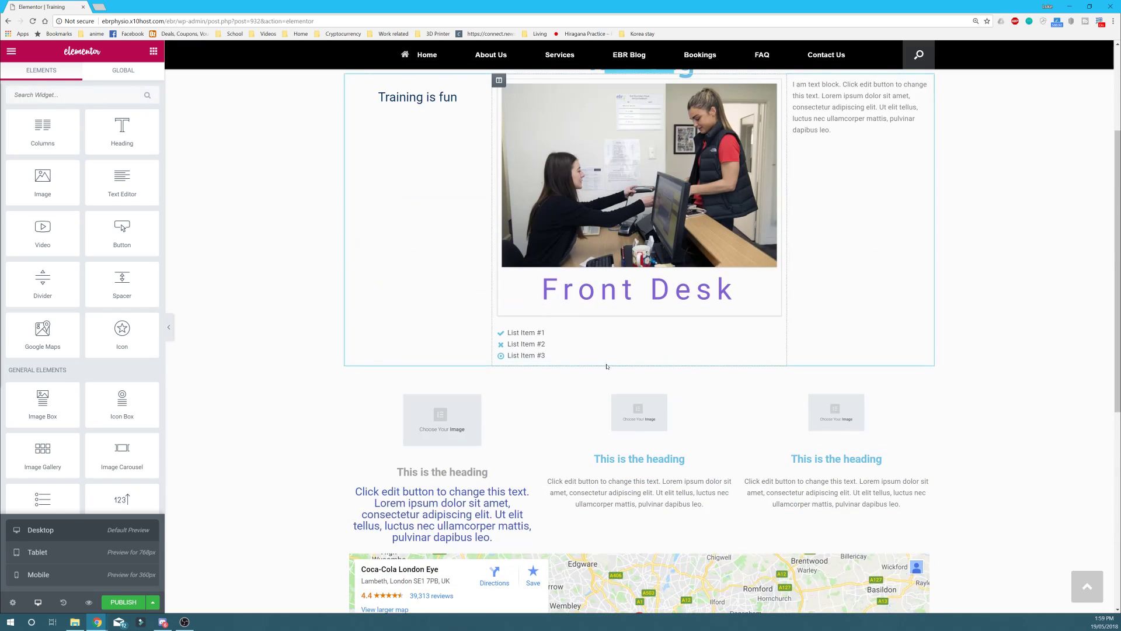
Step: Rename the first item of the icon list beneath the Front Desk image as Option 1
left_click(607, 353)
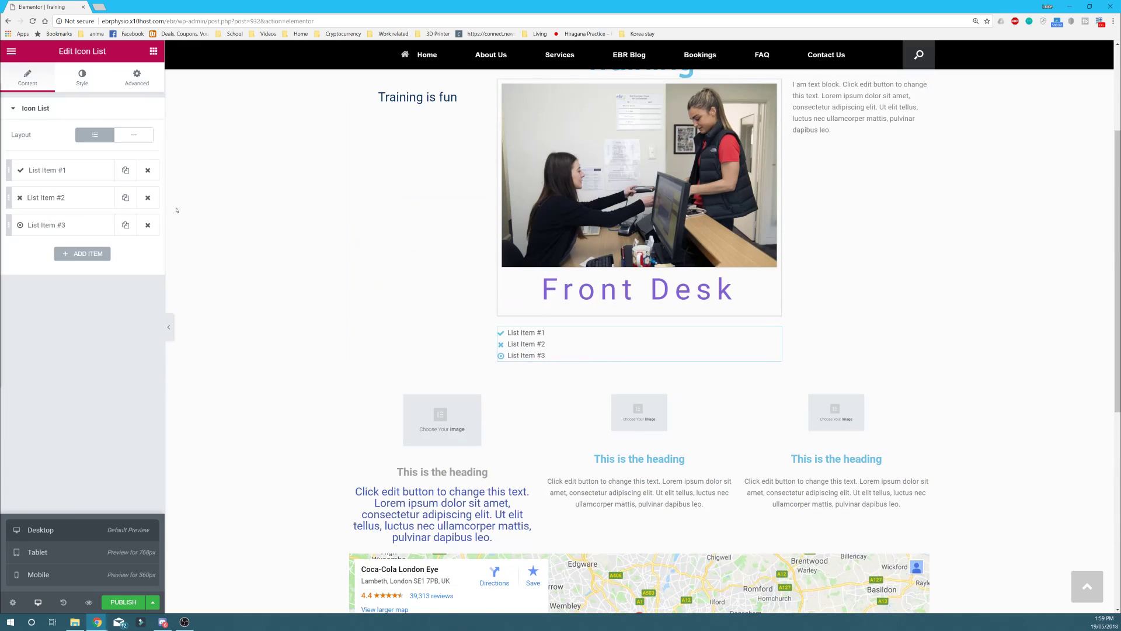
left_click(84, 82)
left_click(27, 82)
left_click(69, 172)
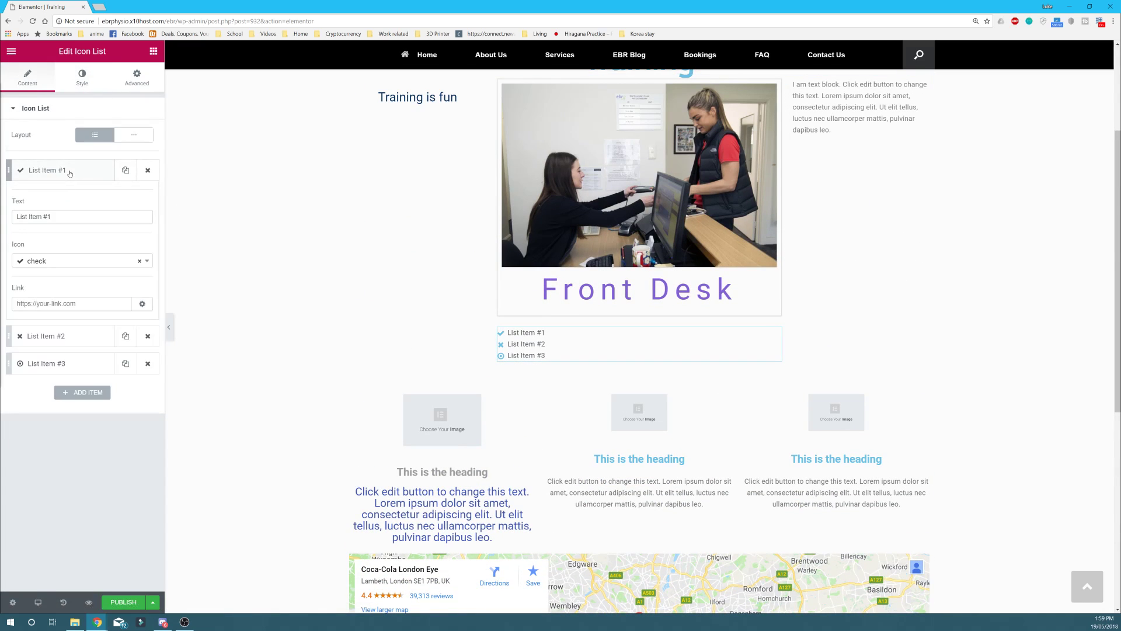
left_click(69, 172)
left_click(69, 172)
left_click(69, 216)
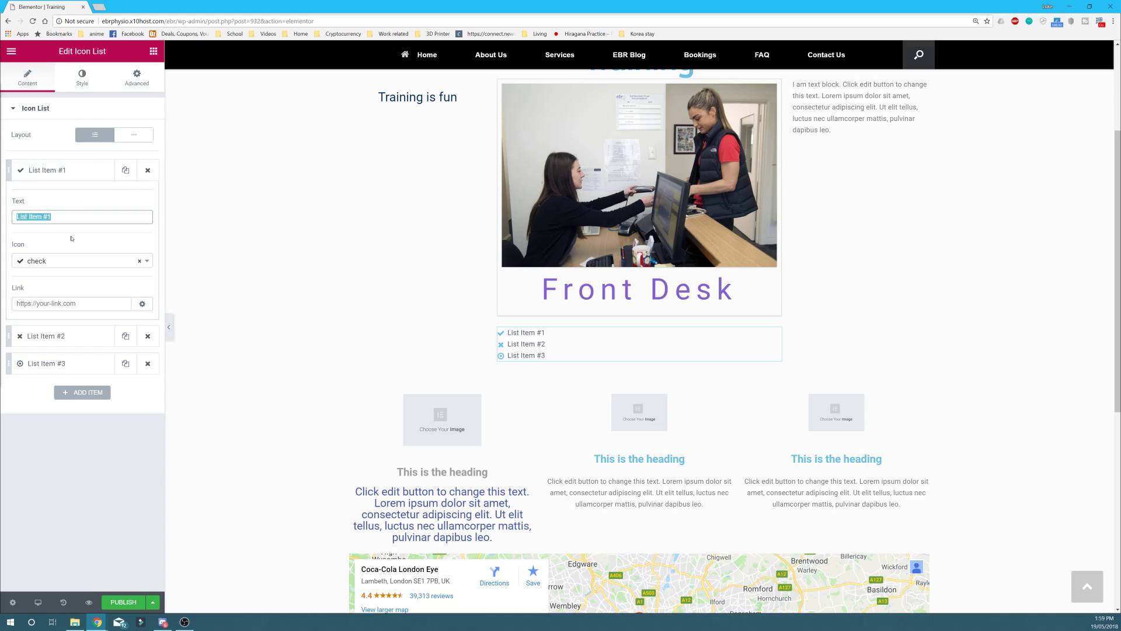
type("Olp")
Step: Change the icon of the Option 1 list item to chain-broken
left_click(52, 255)
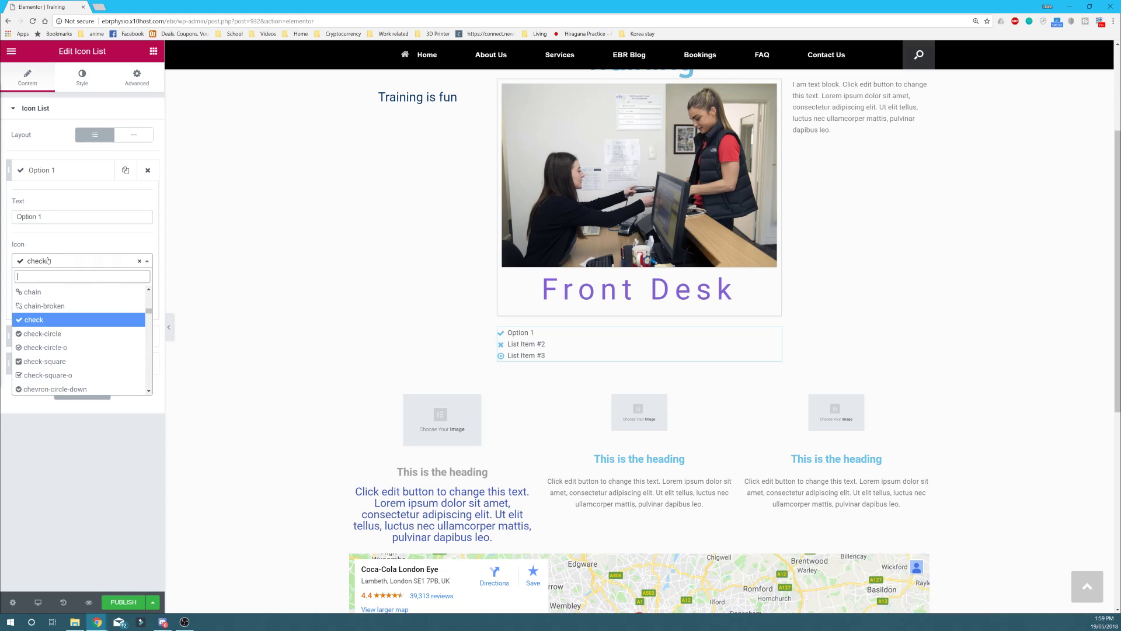
left_click(58, 310)
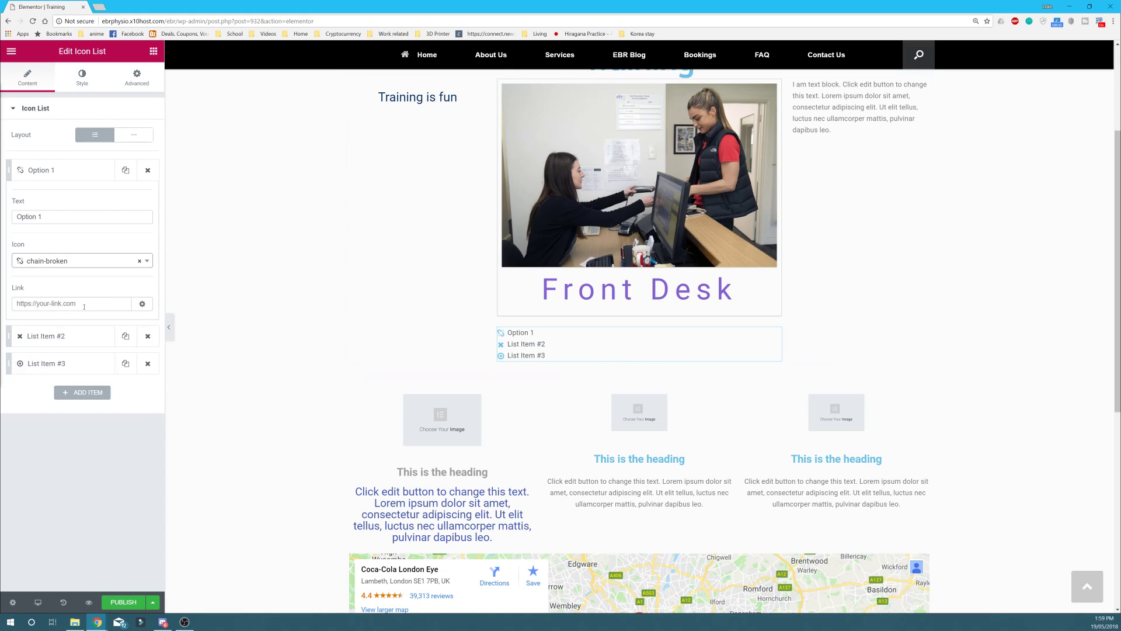
left_click(68, 303)
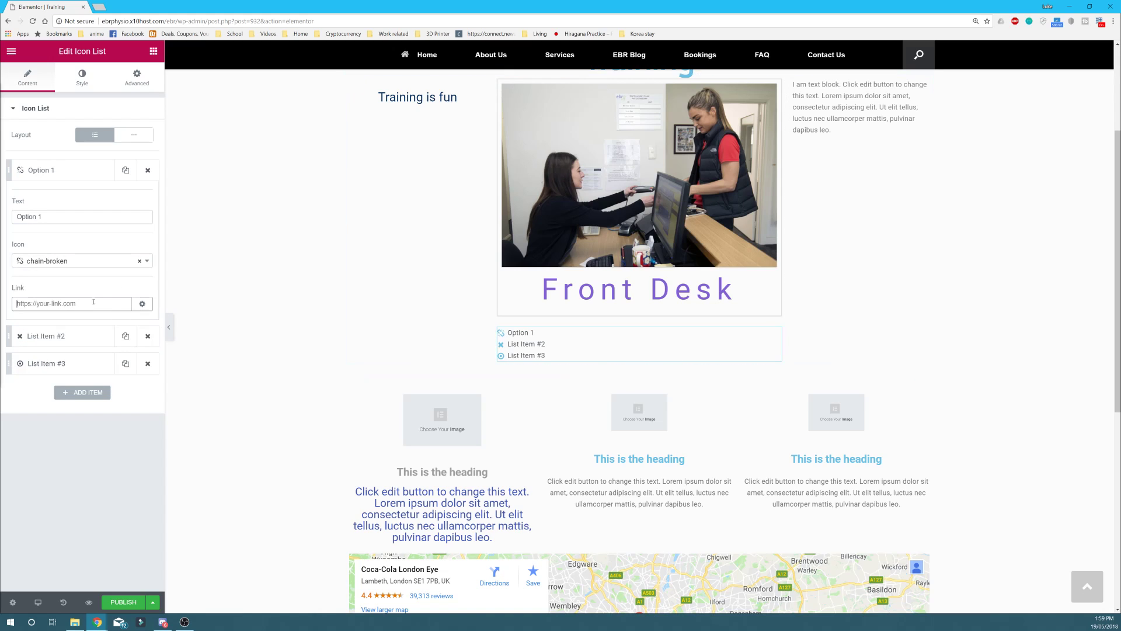
left_click(56, 337)
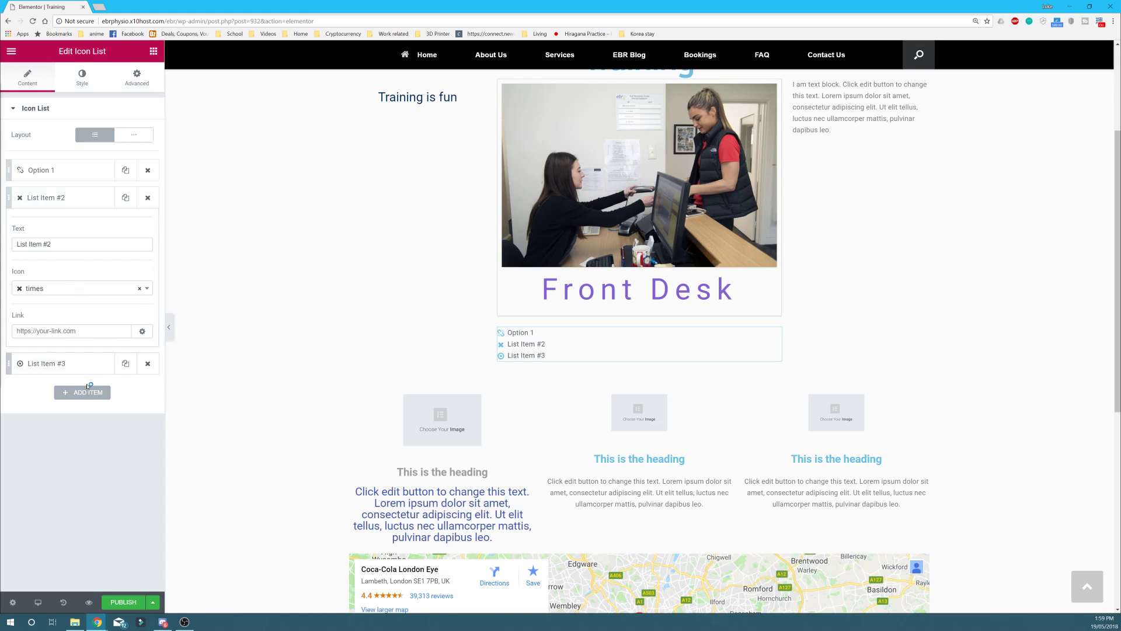
Step: Duplicate the third list item three times and rename the last copy as sdad
left_click(126, 364)
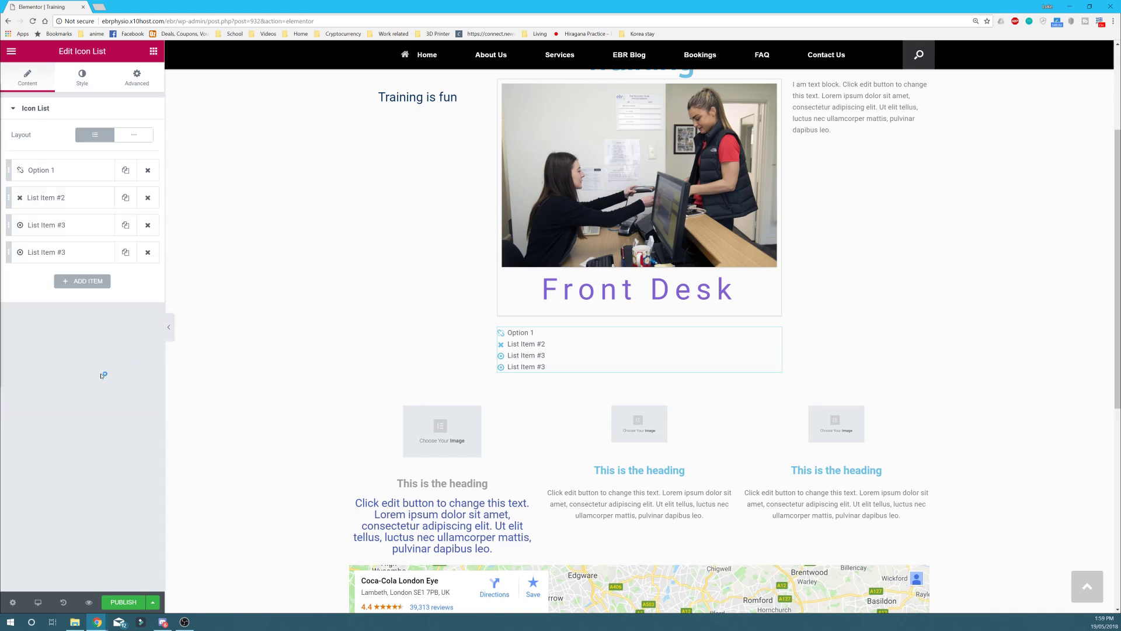
left_click(126, 253)
left_click(127, 253)
left_click(69, 307)
triple_click(74, 349)
type("sdad")
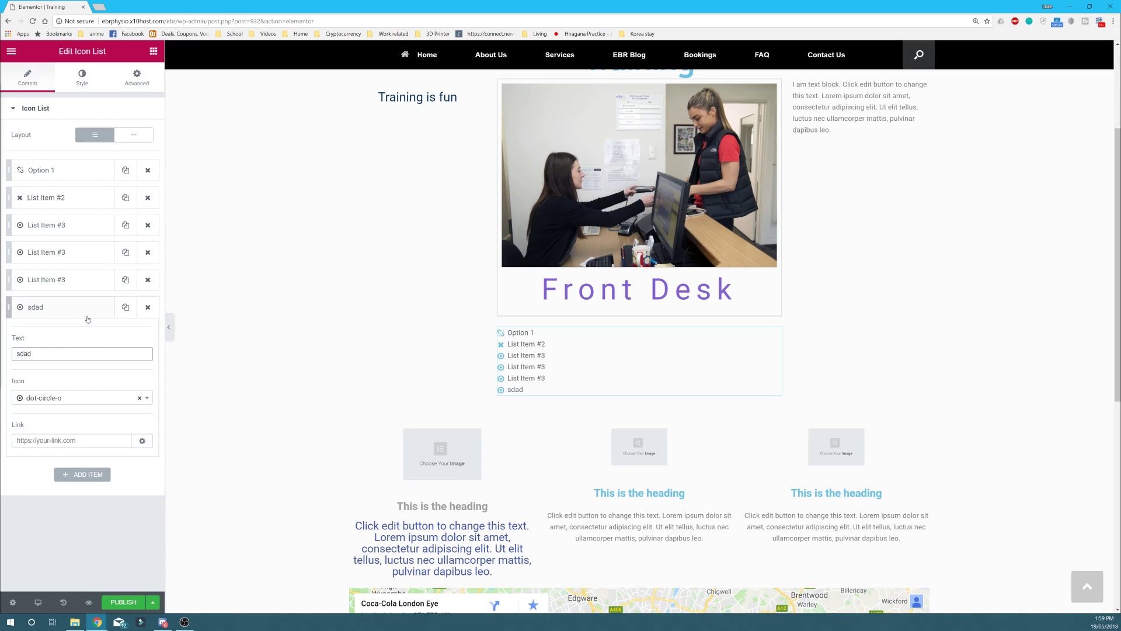
Step: Delete the three duplicated items from the end of the icon list
left_click(148, 307)
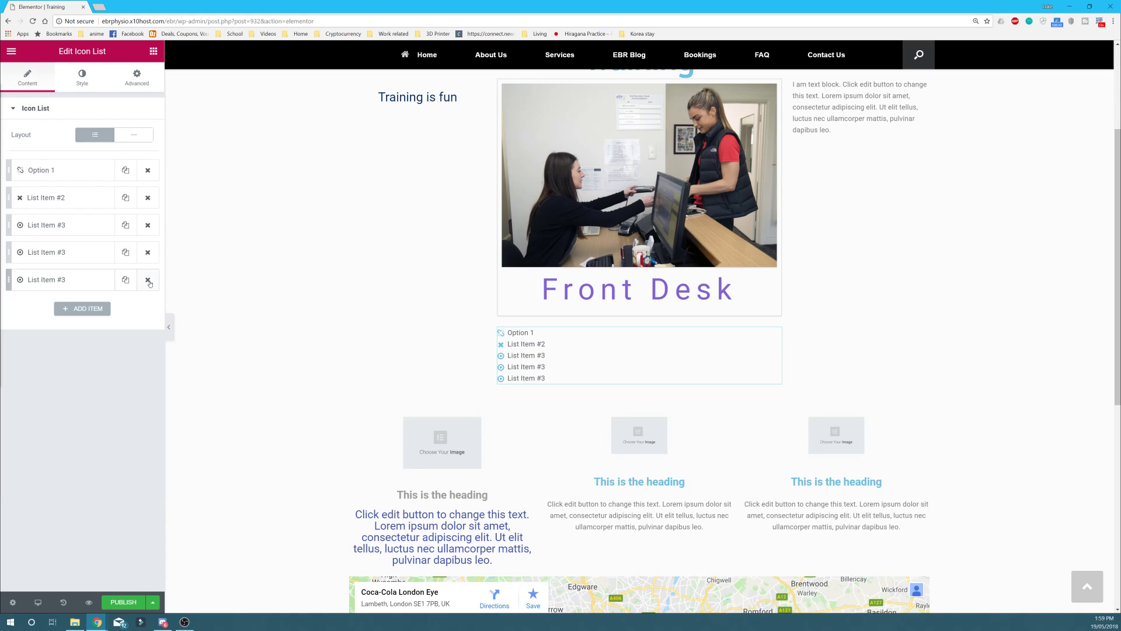
left_click(147, 280)
left_click(148, 252)
Step: Add two new items to the end of the icon list and try the inline layout
left_click(87, 253)
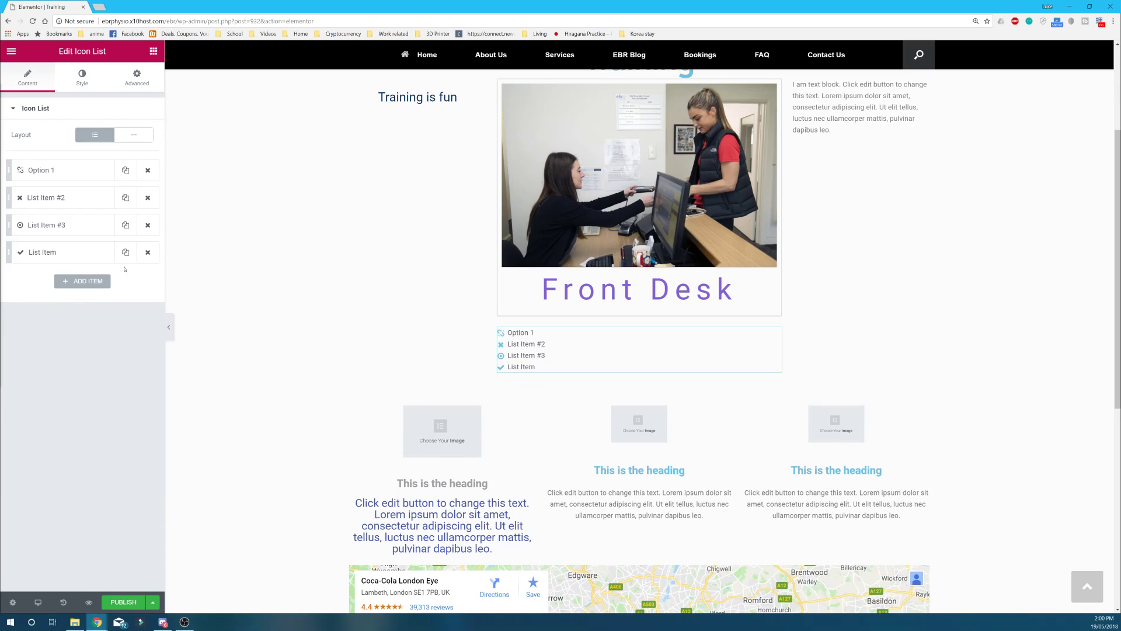
left_click(87, 280)
left_click(134, 135)
left_click(101, 138)
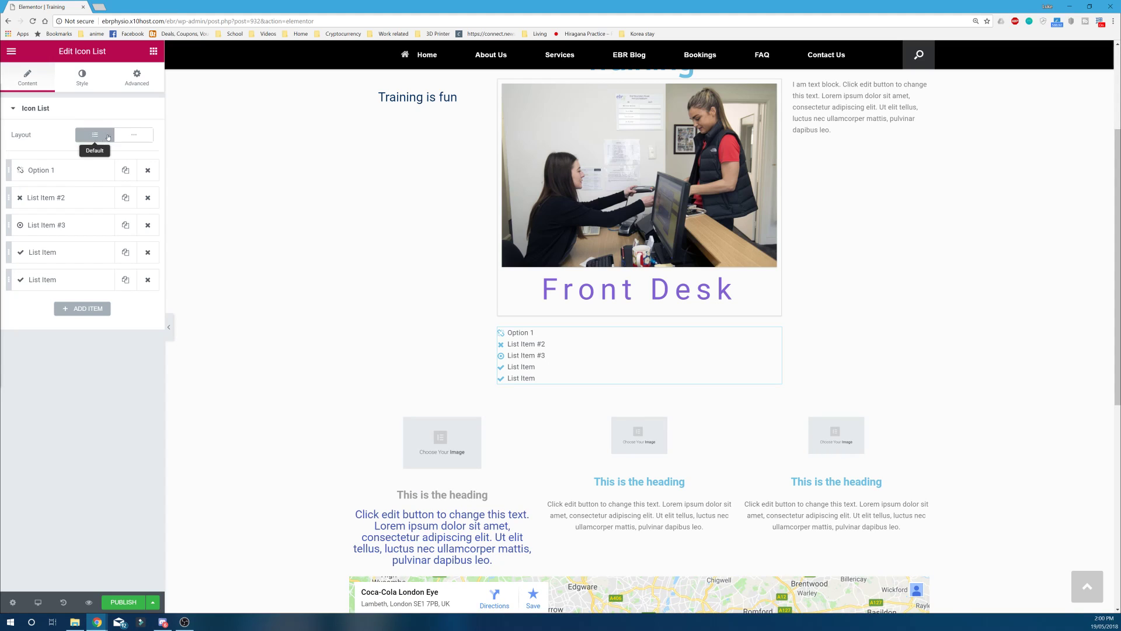
left_click(134, 135)
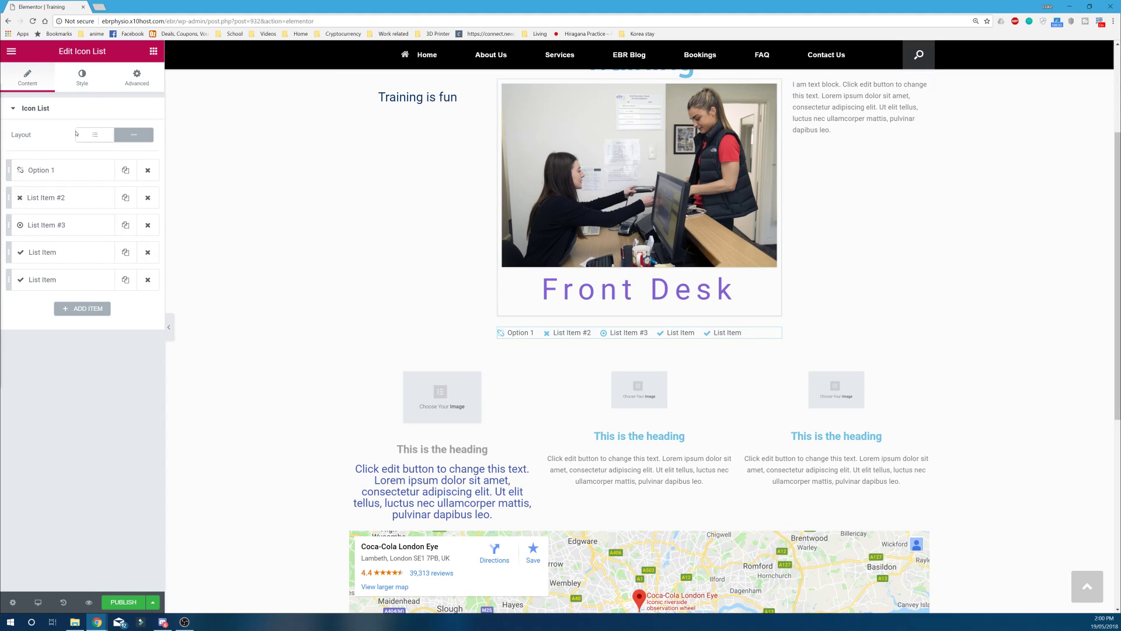
Step: Turn on the divider between the list items and set the icon list to the default layout
left_click(90, 85)
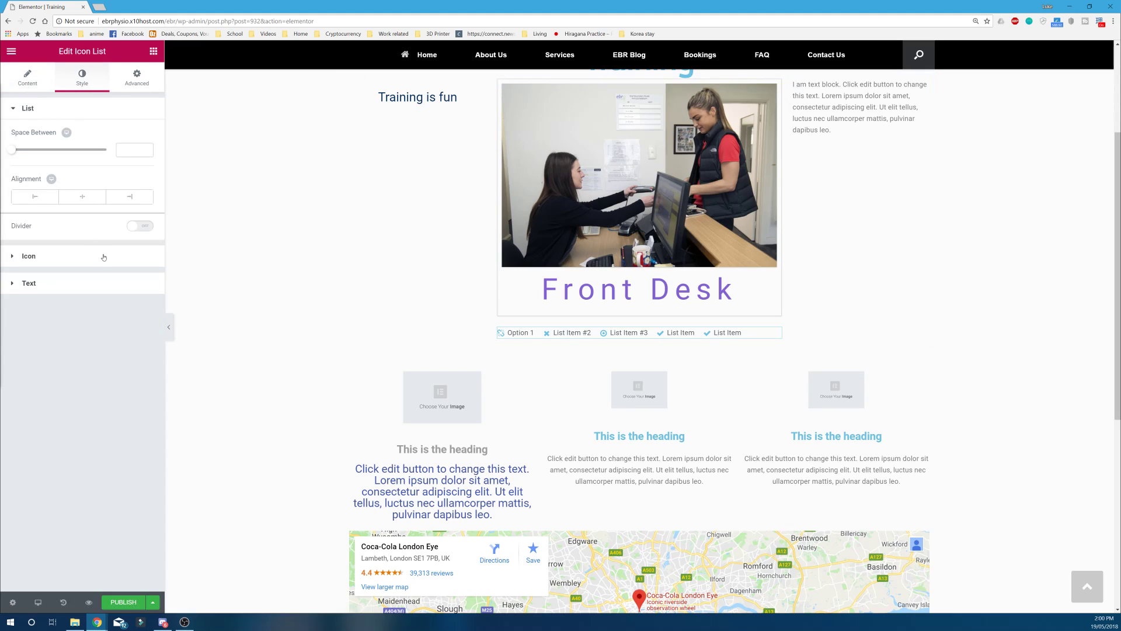
left_click(144, 226)
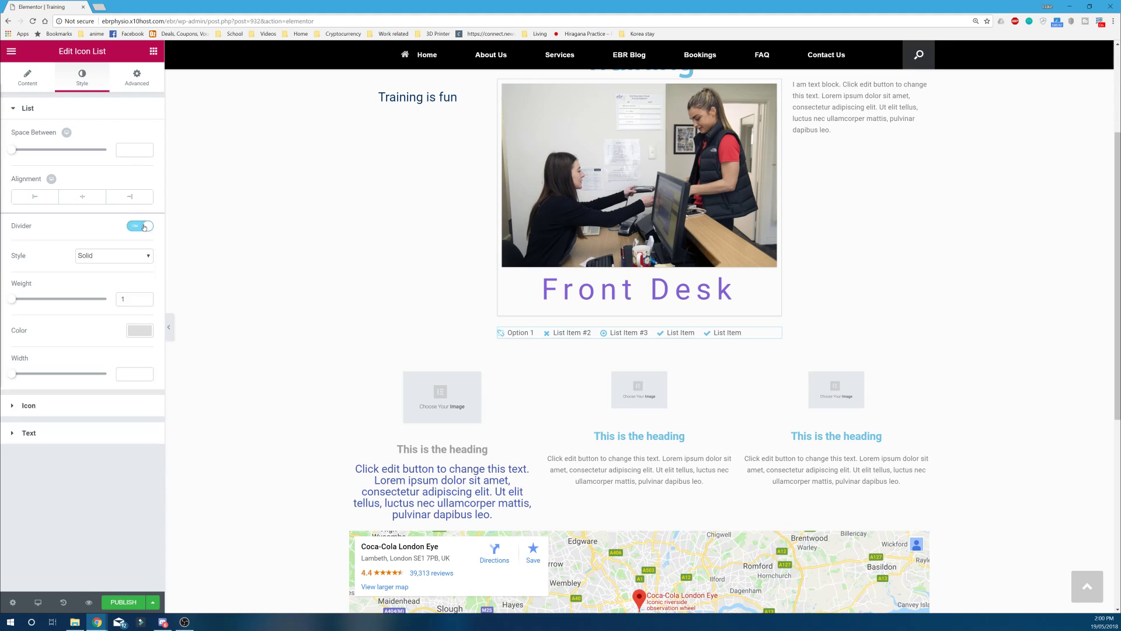
left_click(35, 82)
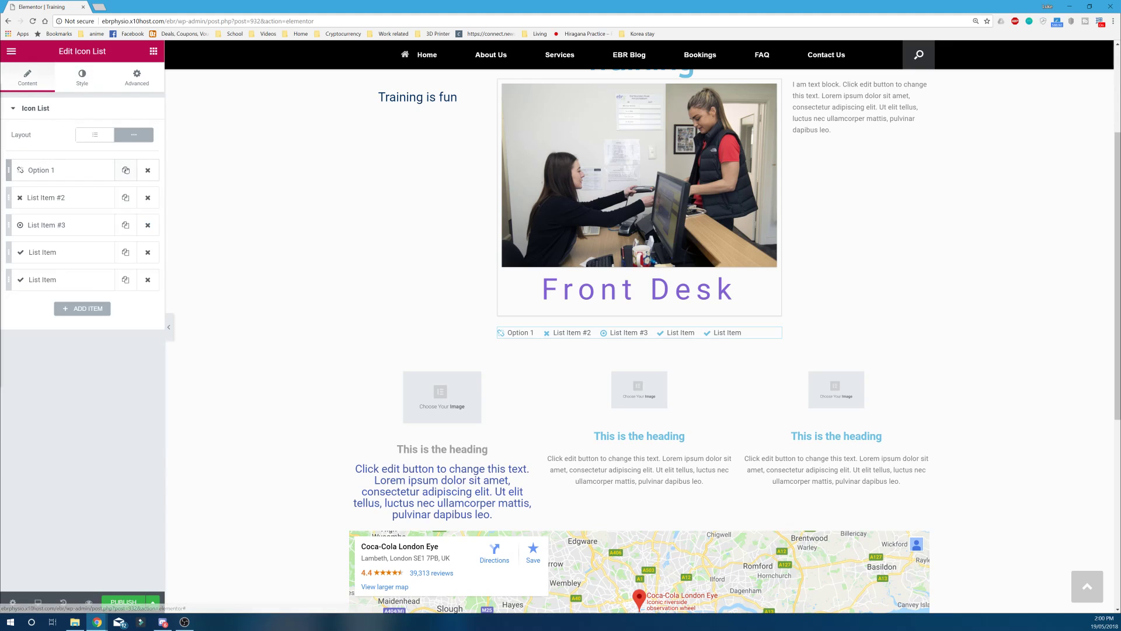
left_click(95, 135)
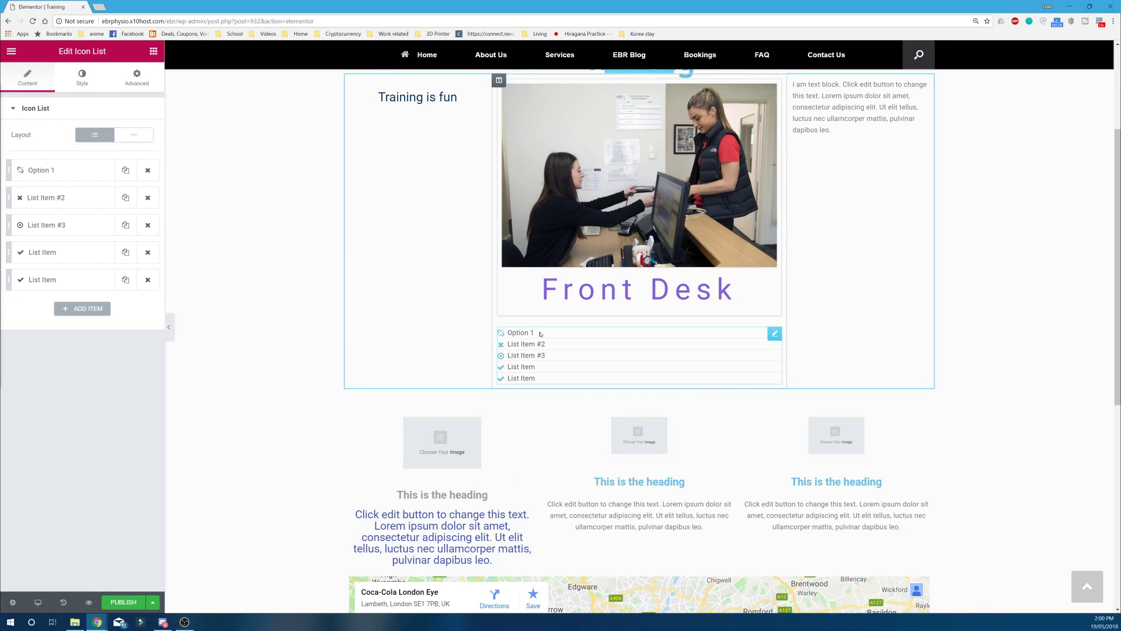
Step: Try the icon list's center and right alignments and set it to left alignment, keeping the divider on
left_click(96, 87)
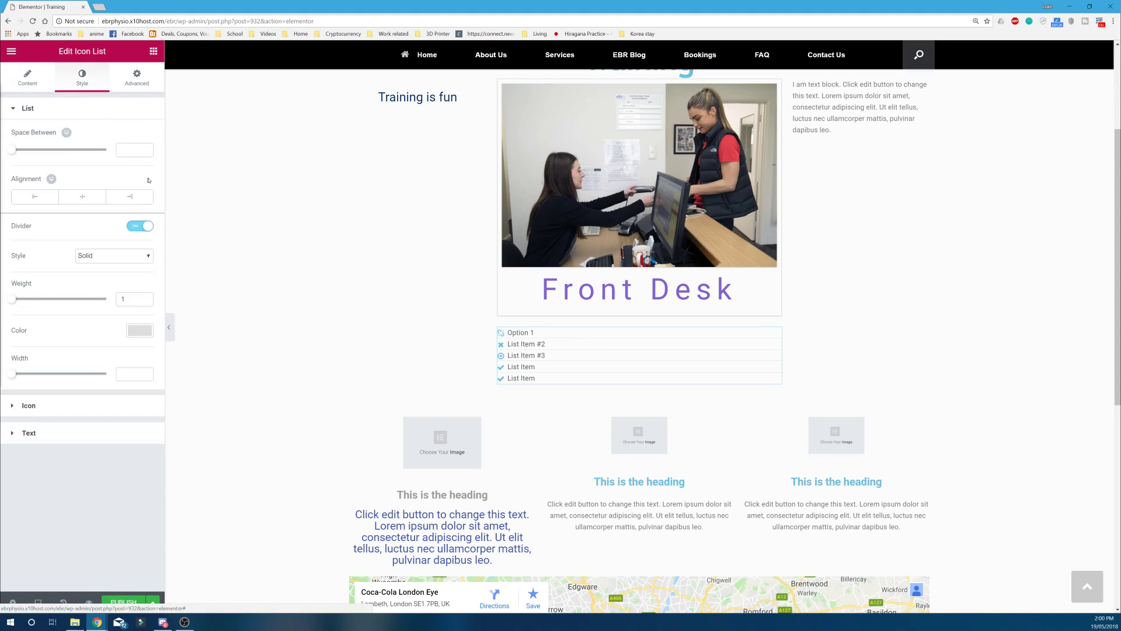
left_click(143, 227)
left_click(142, 227)
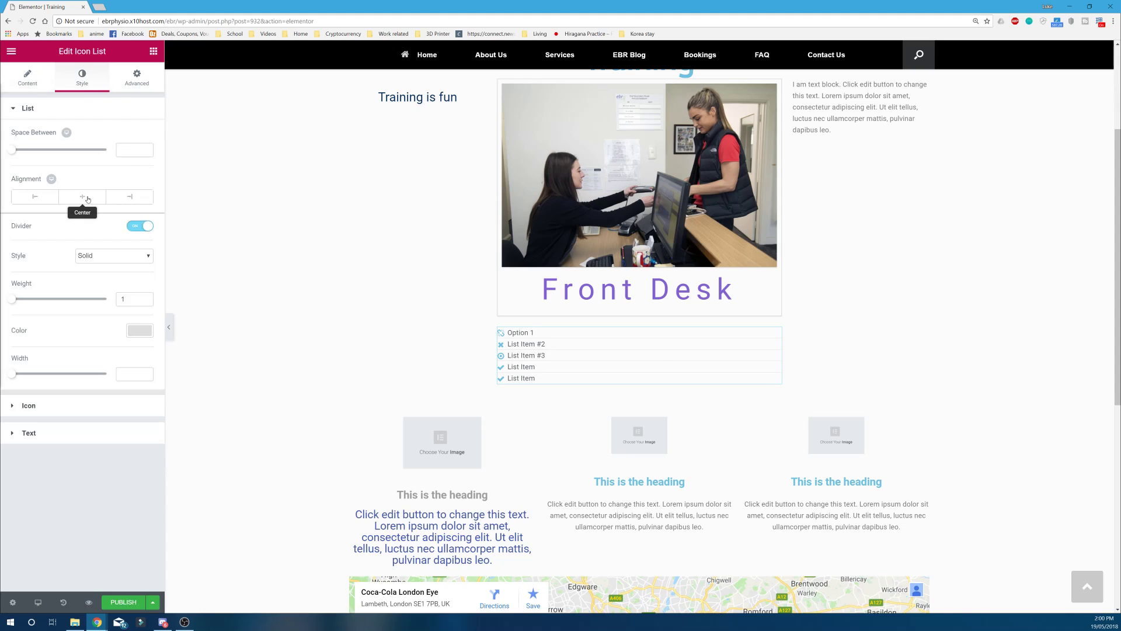
left_click(87, 200)
left_click(130, 197)
left_click(35, 197)
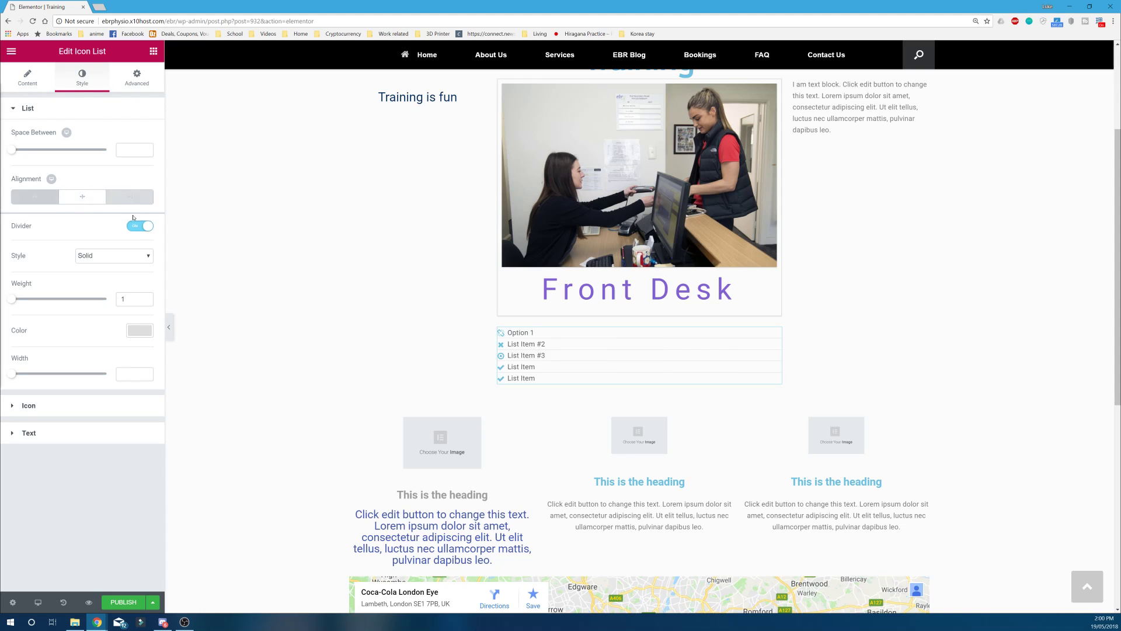
Step: Look over the icon list's icon and text style options and its advanced settings
left_click(90, 407)
left_click(85, 277)
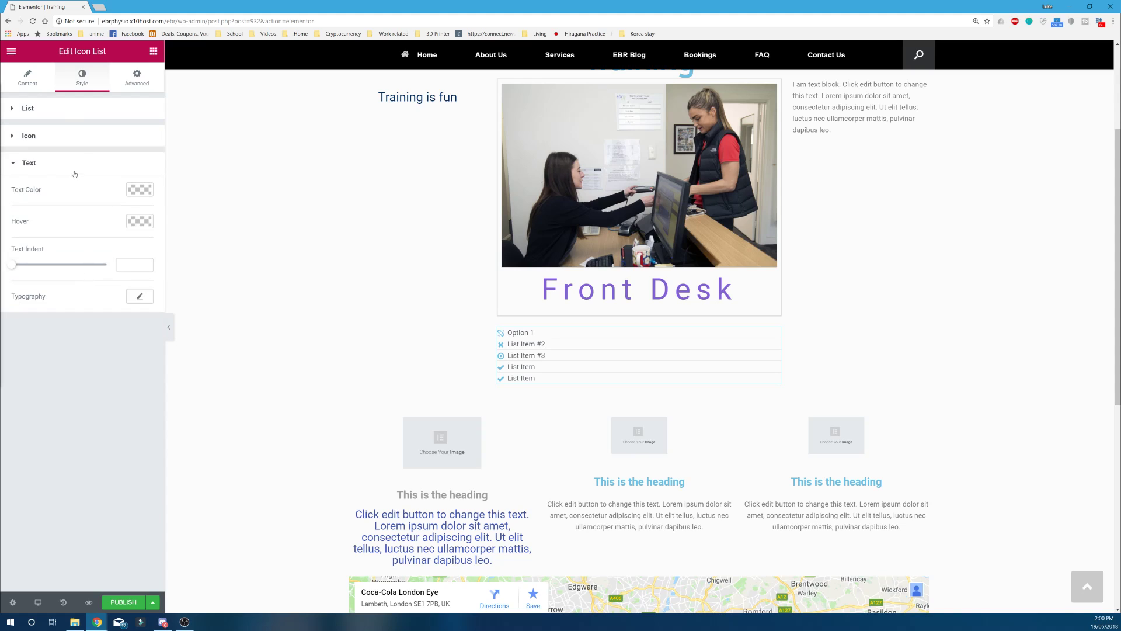
left_click(81, 141)
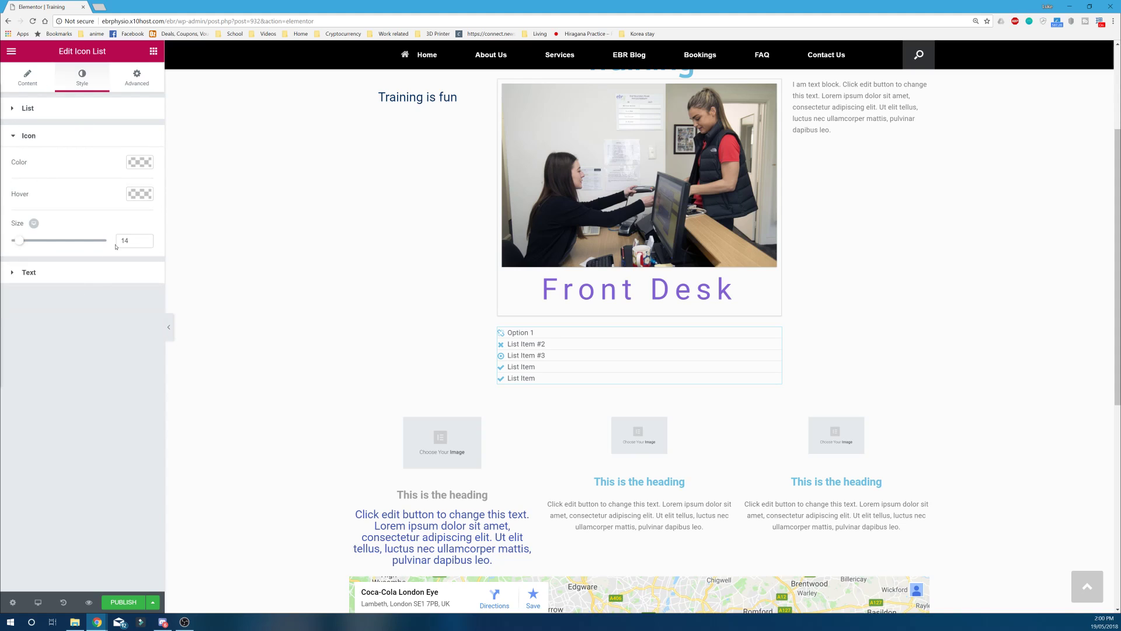
left_click(133, 82)
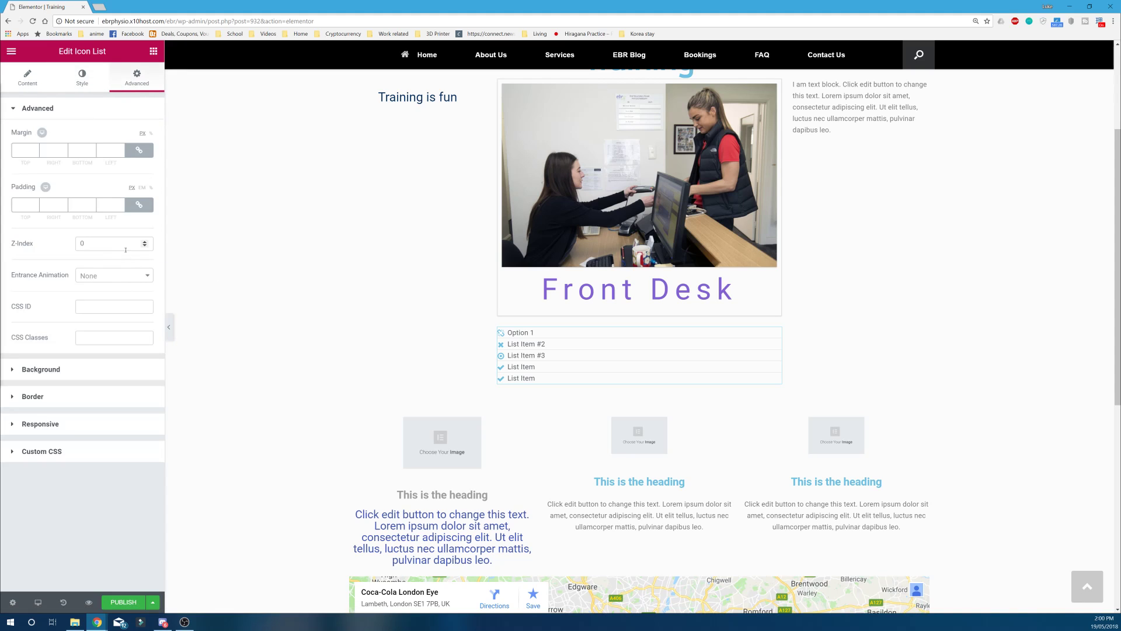
left_click(192, 588)
Step: Add an image carousel to the empty section below the map
scroll(340, 516, "down", 7)
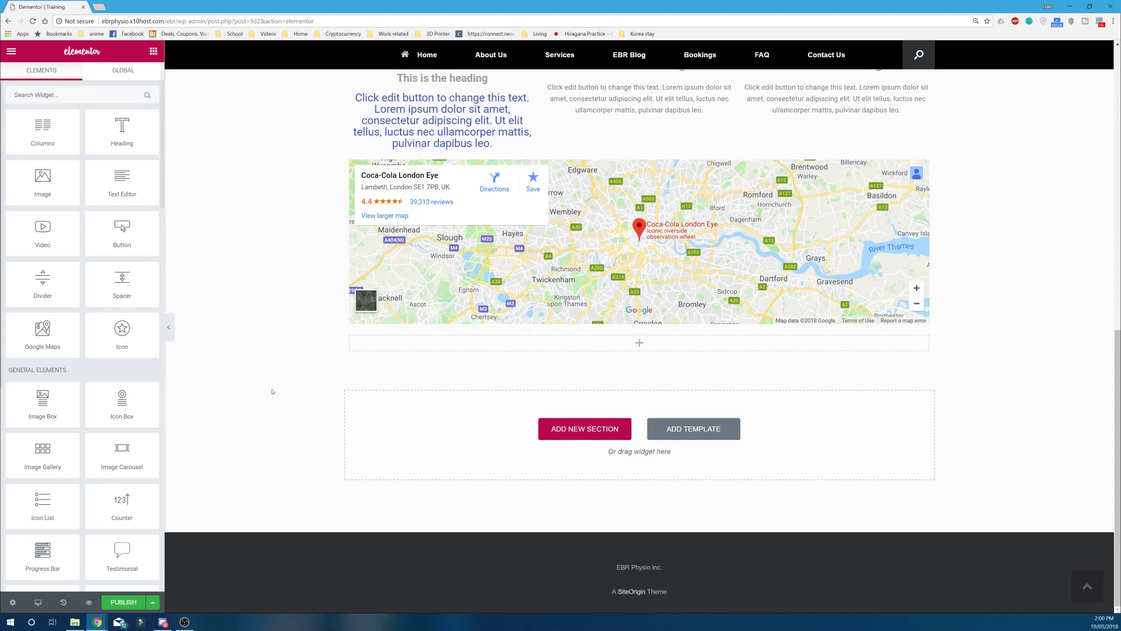
scroll(125, 408, "down", 3)
scroll(138, 383, "up", 2)
left_click_drag(139, 380, 488, 348)
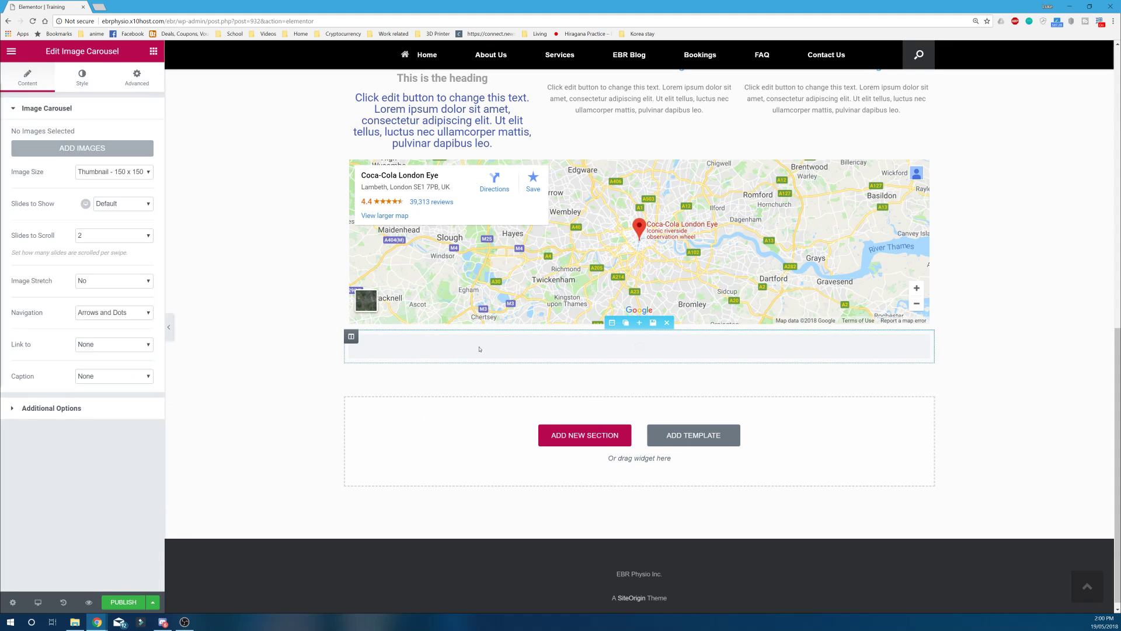
Step: Insert the front desk, gym, empty pool and hydro group photos from the media library as the carousel's gallery
left_click(108, 149)
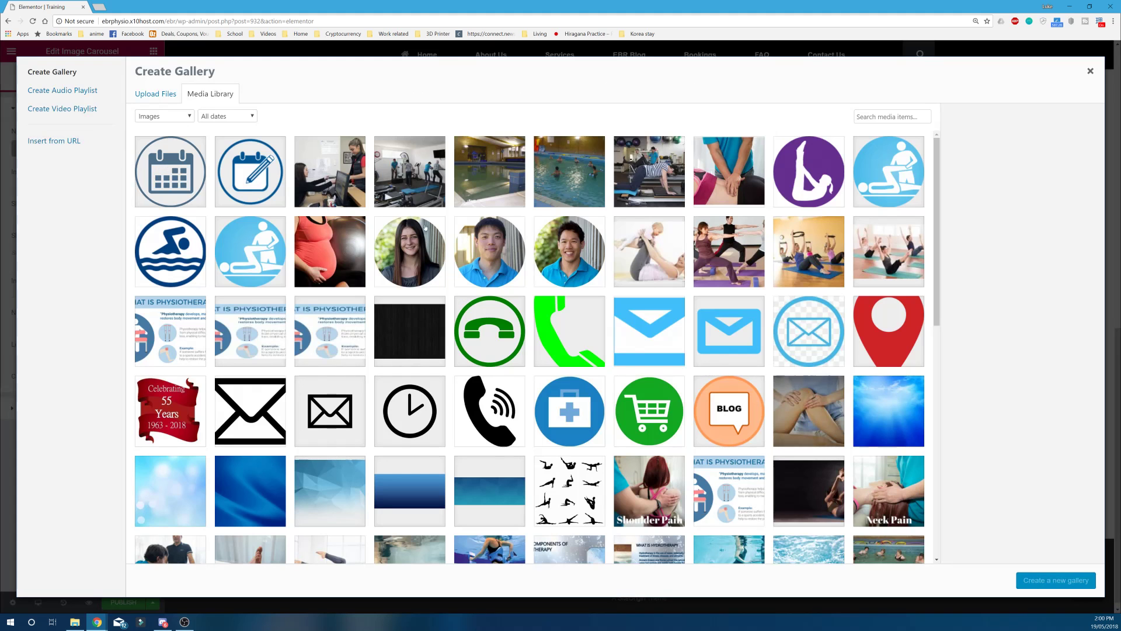
left_click(331, 170)
left_click(395, 172)
left_click(489, 172)
left_click(570, 172)
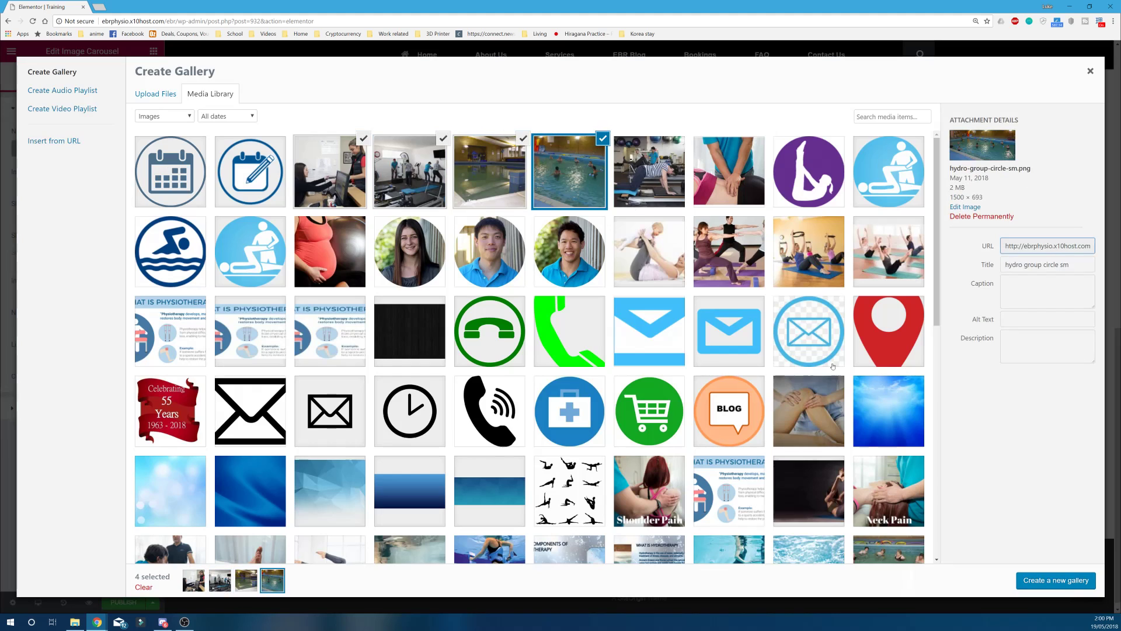
left_click(1077, 590)
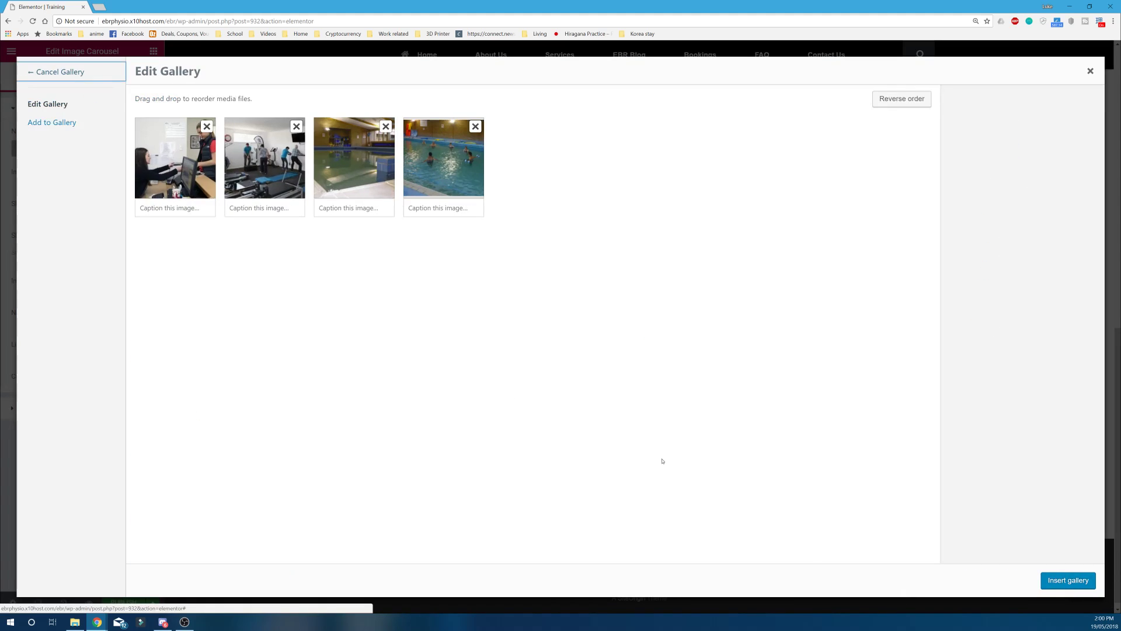
left_click(1068, 580)
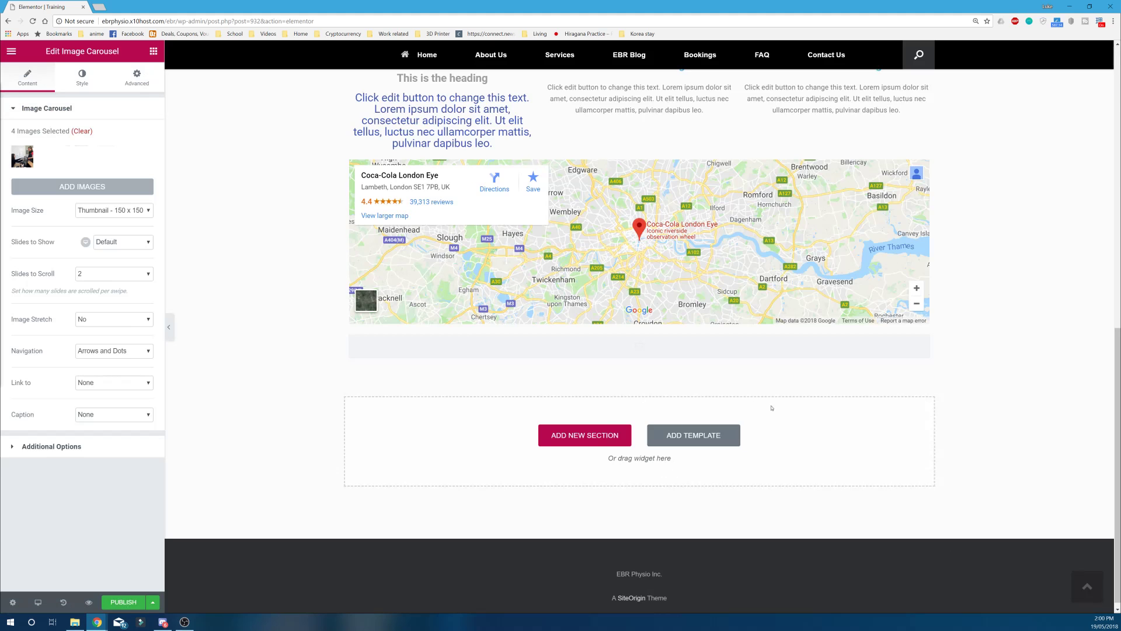
Step: Set the carousel's image size to Vantage-thumbnail-no-sidebar - 1080 x 380 and keep the carousel open for editing
left_click(127, 209)
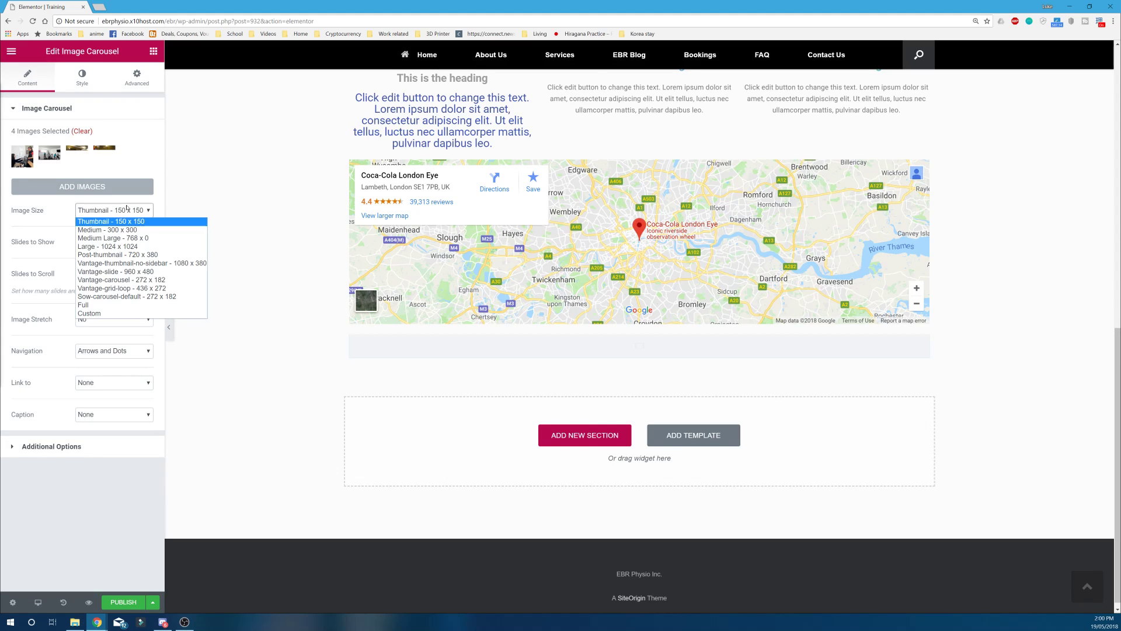
left_click(127, 209)
left_click(127, 210)
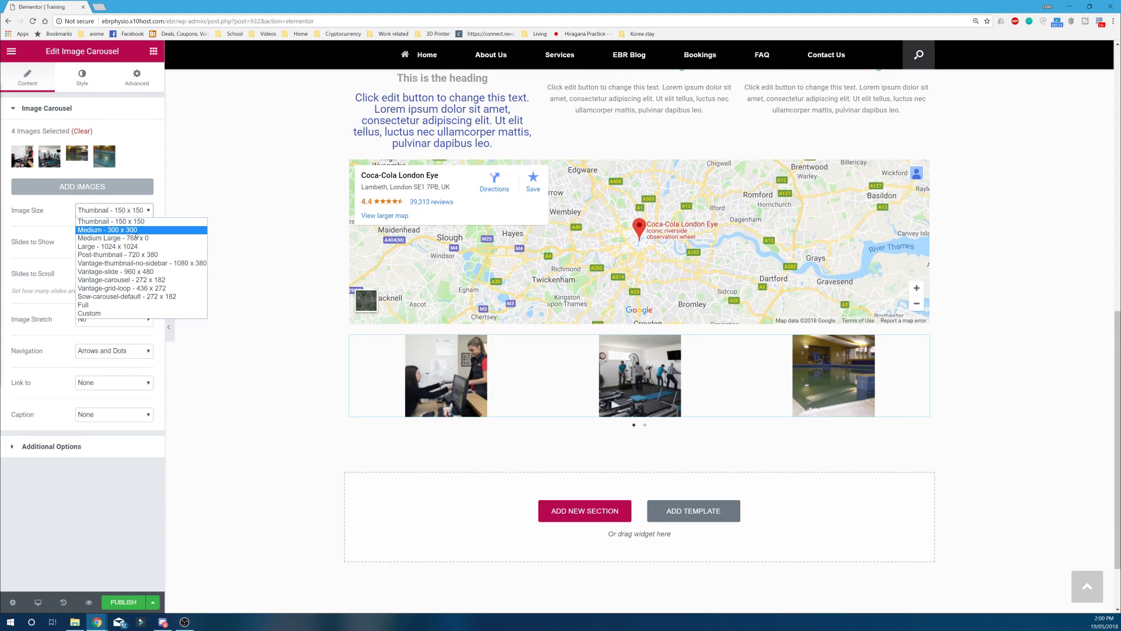
left_click(140, 263)
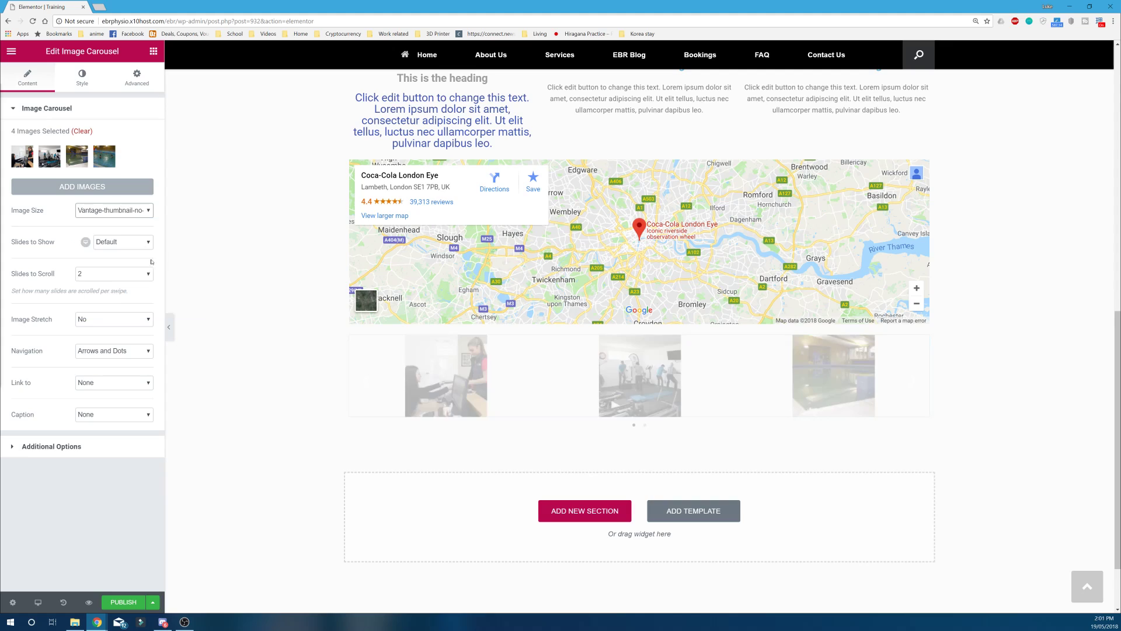
left_click(123, 210)
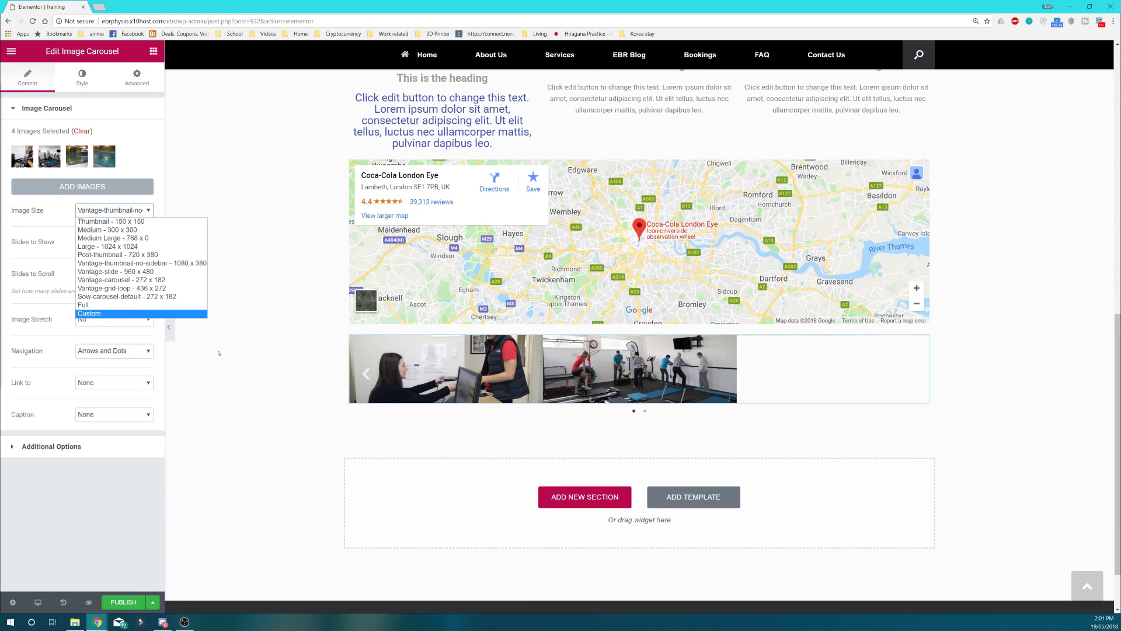
left_click(226, 371)
left_click(228, 372)
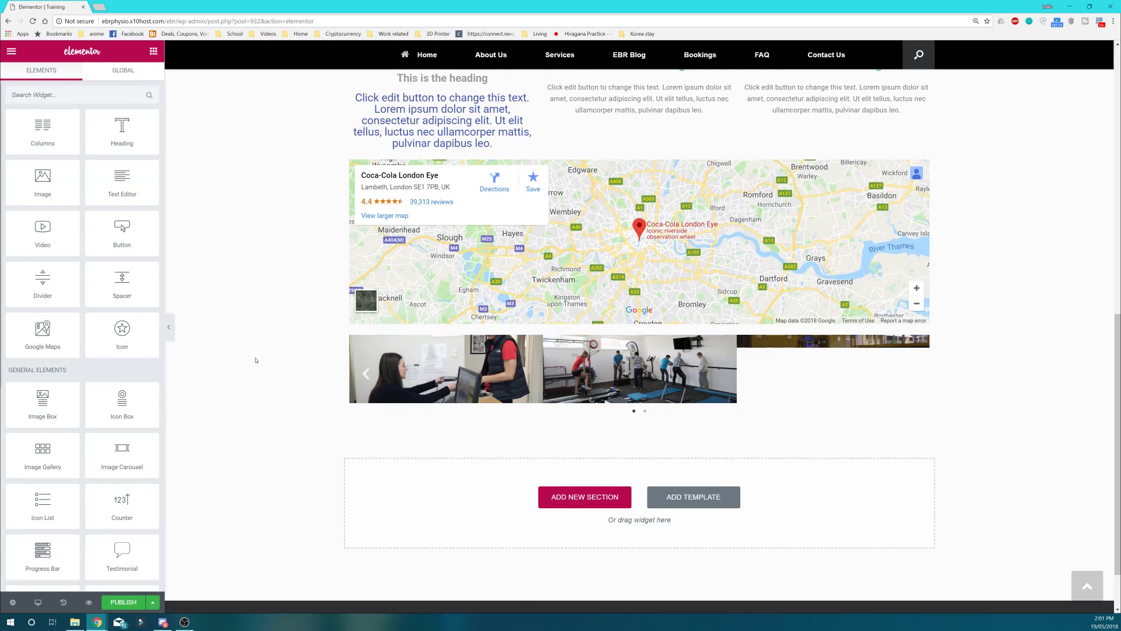
left_click(496, 384)
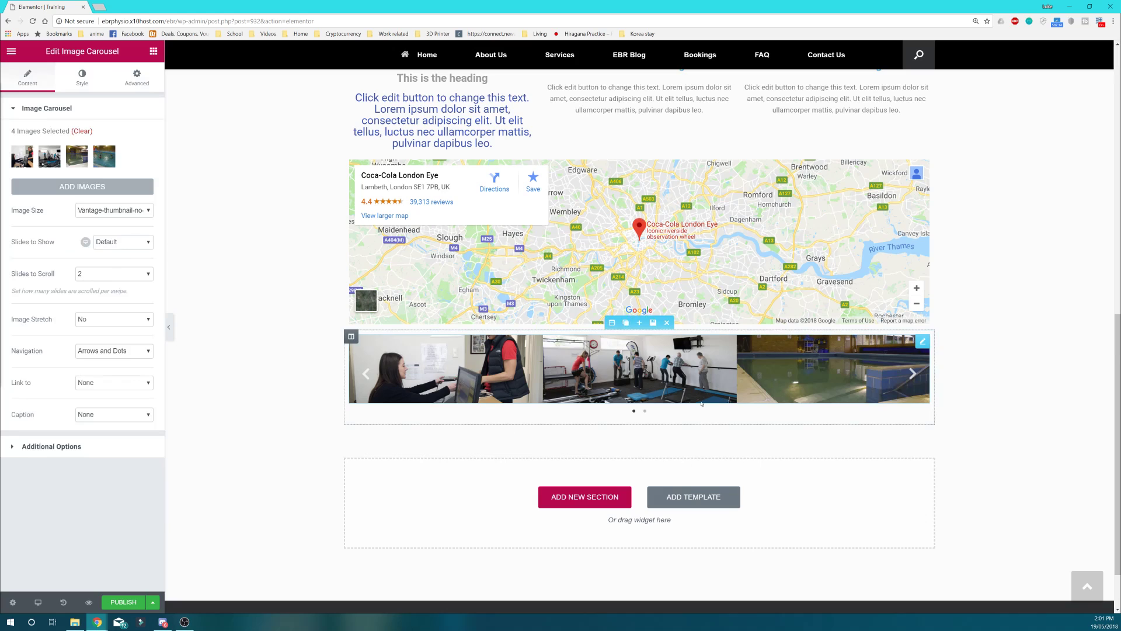
Step: Try the image carousel with three slides showing at once and with a single slide
left_click(129, 248)
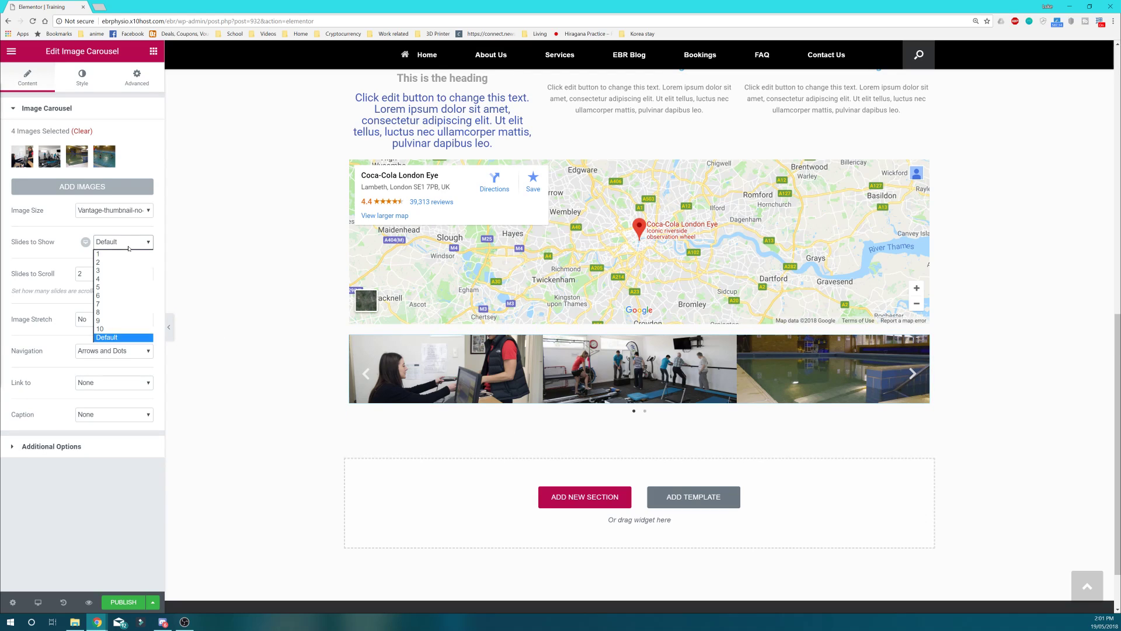
left_click(124, 271)
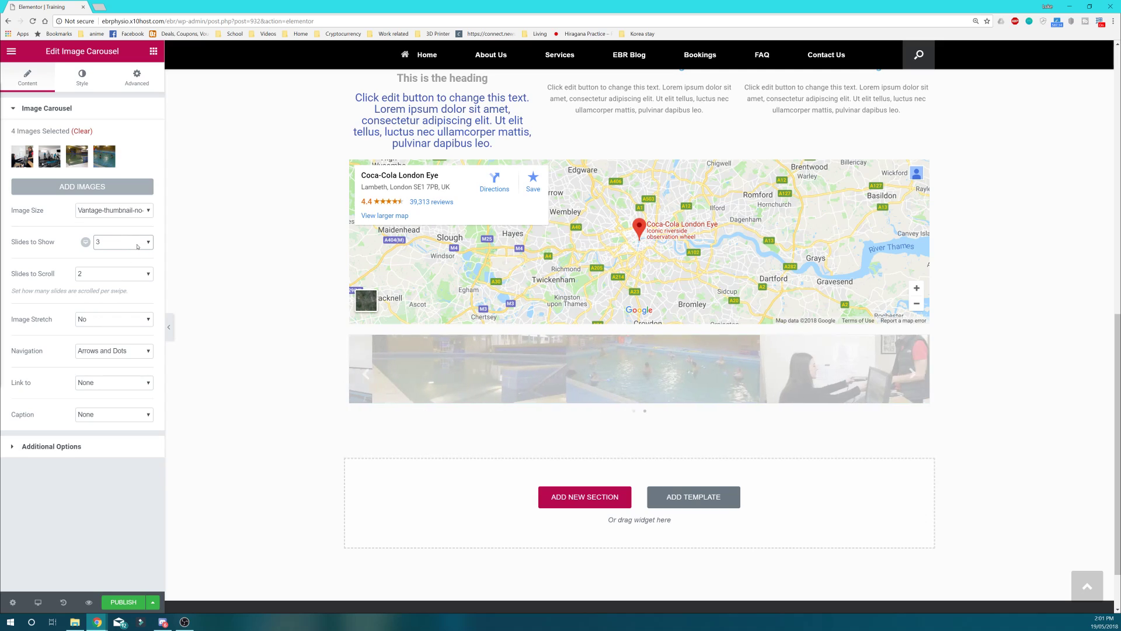
left_click(138, 246)
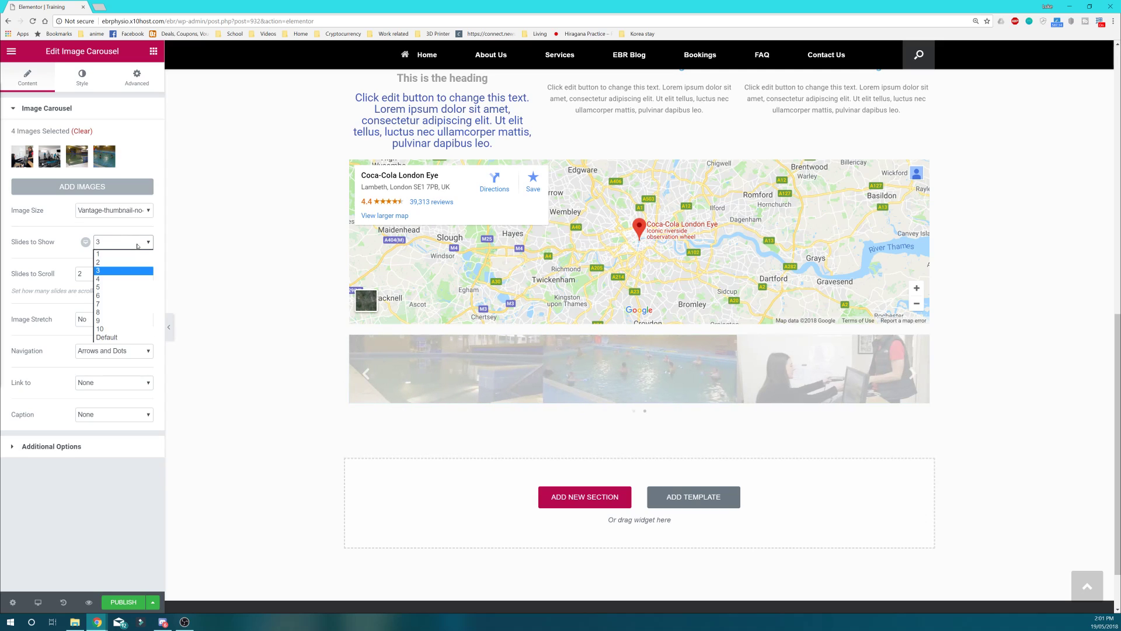
left_click(124, 270)
left_click(126, 241)
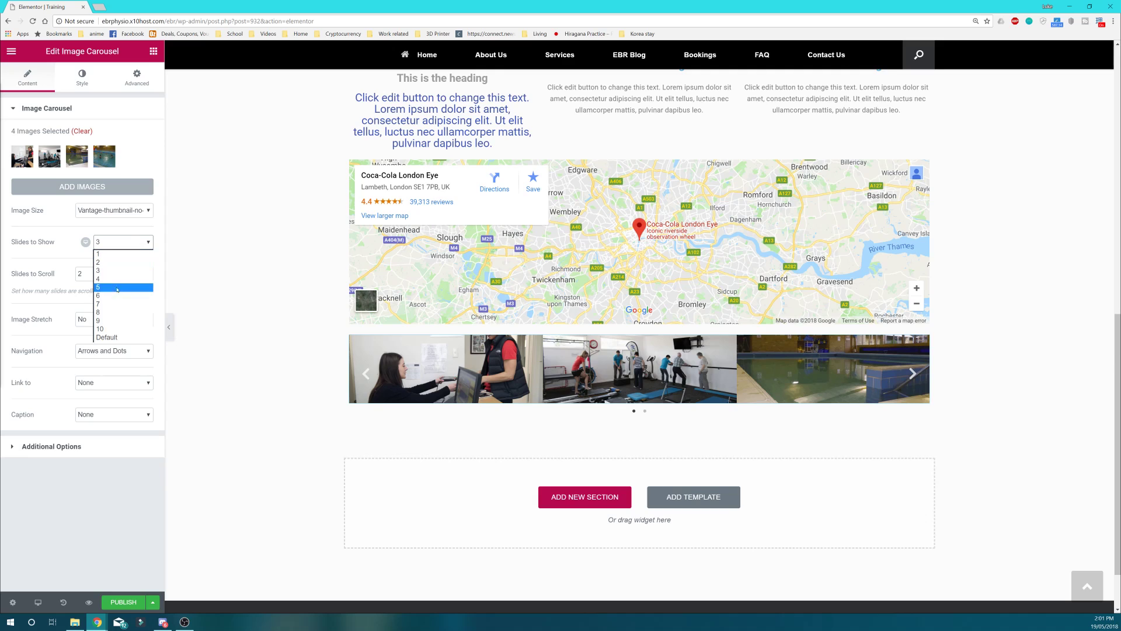
left_click(124, 258)
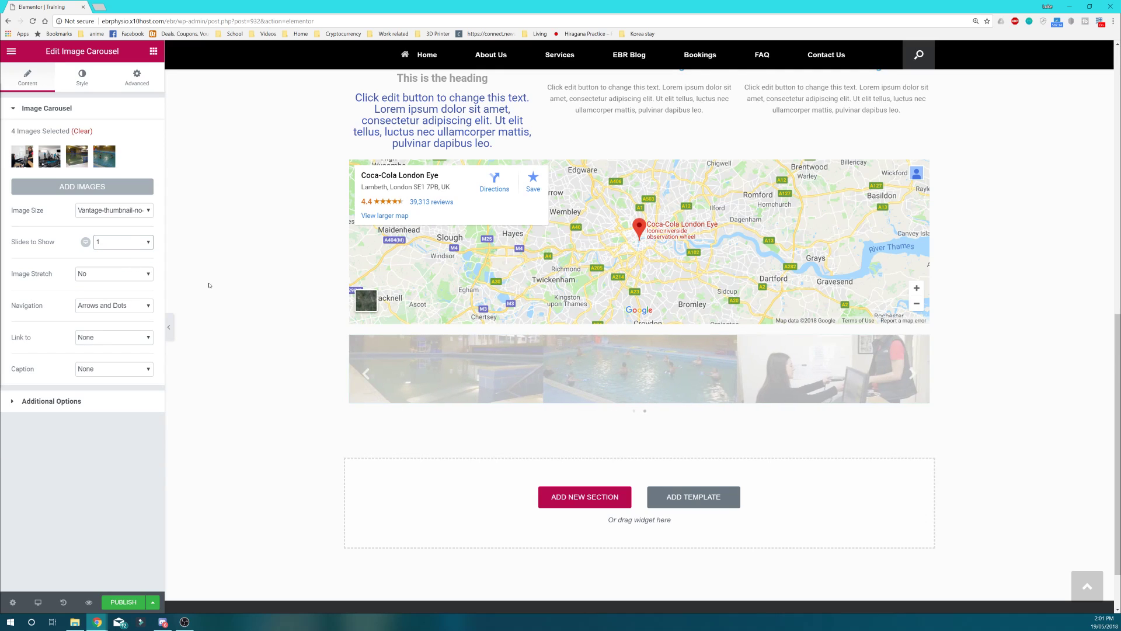
Step: Try showing four slides at once and reopen the image carousel for editing
left_click(123, 242)
left_click(125, 289)
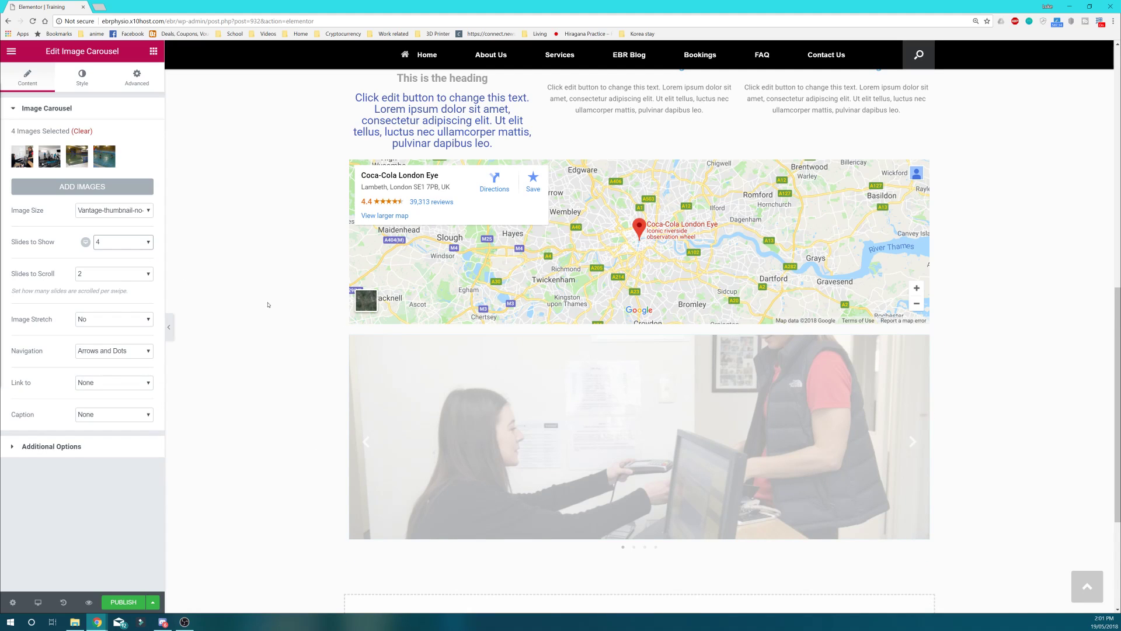
left_click(121, 273)
left_click(273, 294)
left_click(272, 295)
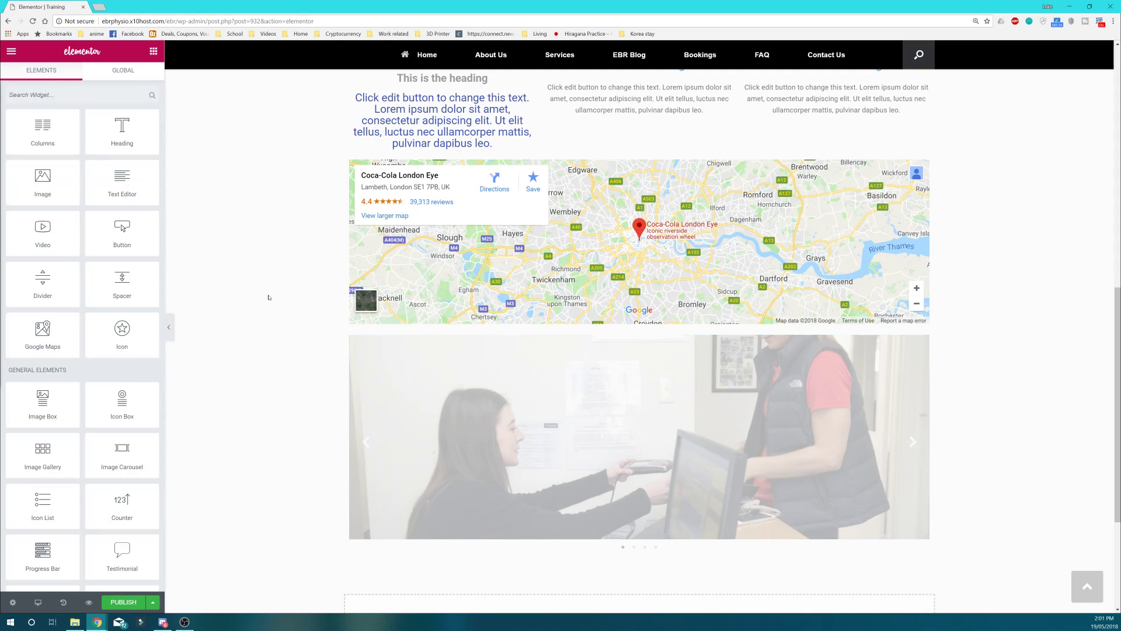
left_click(425, 373)
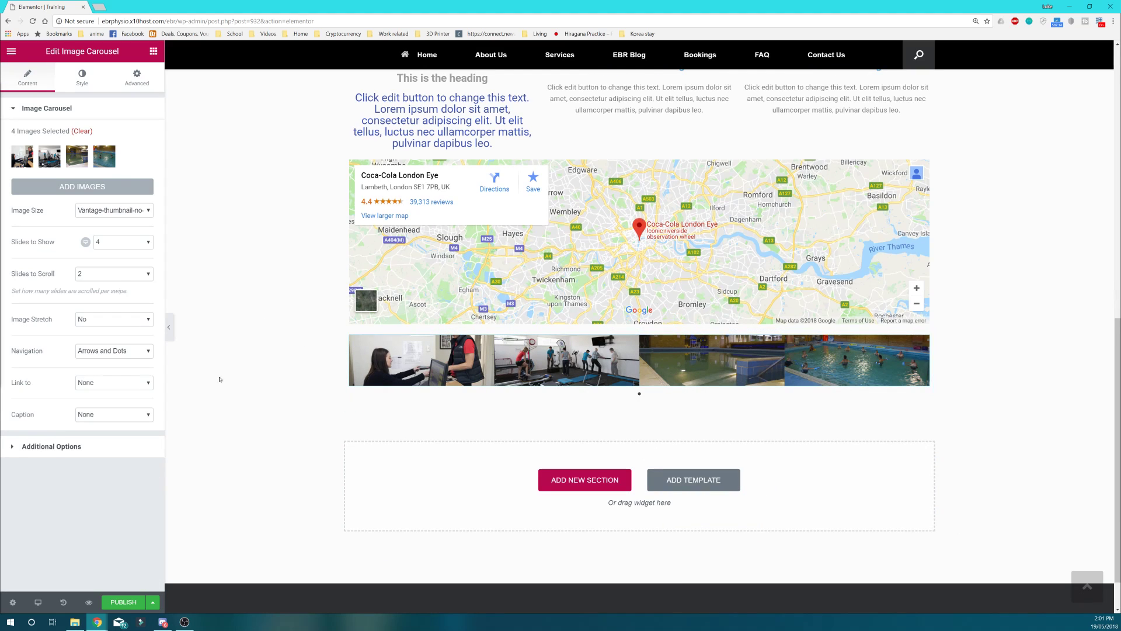
Step: Set the image carousel to show 2 slides at a time and scroll 3 slides per swipe
left_click(133, 242)
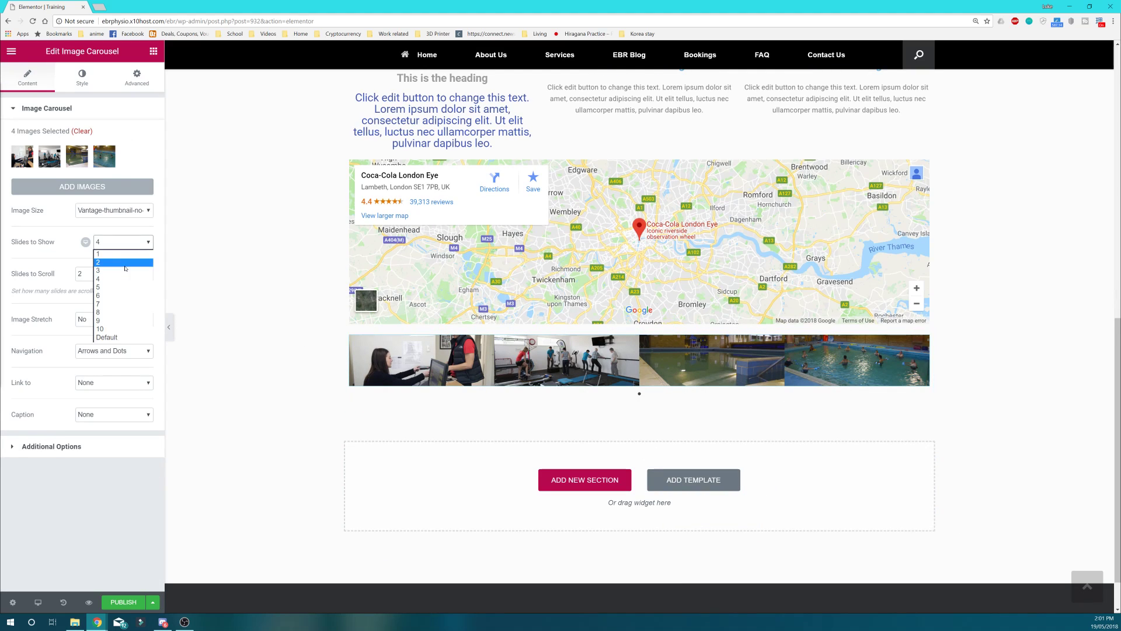
left_click(128, 265)
left_click(121, 273)
left_click(122, 273)
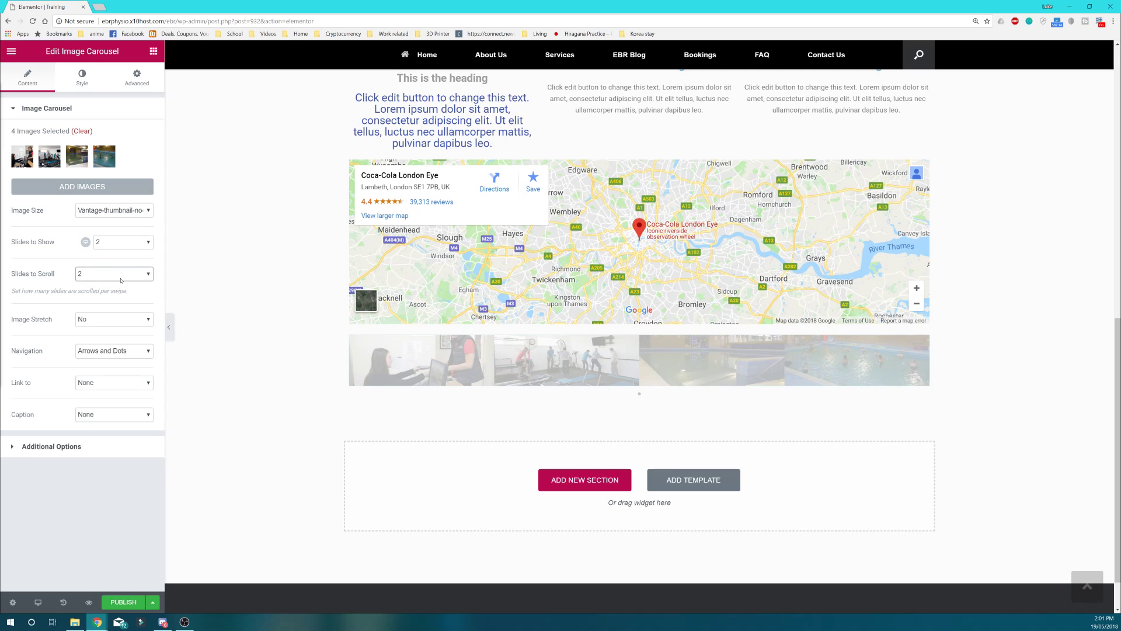
left_click(120, 280)
left_click(117, 307)
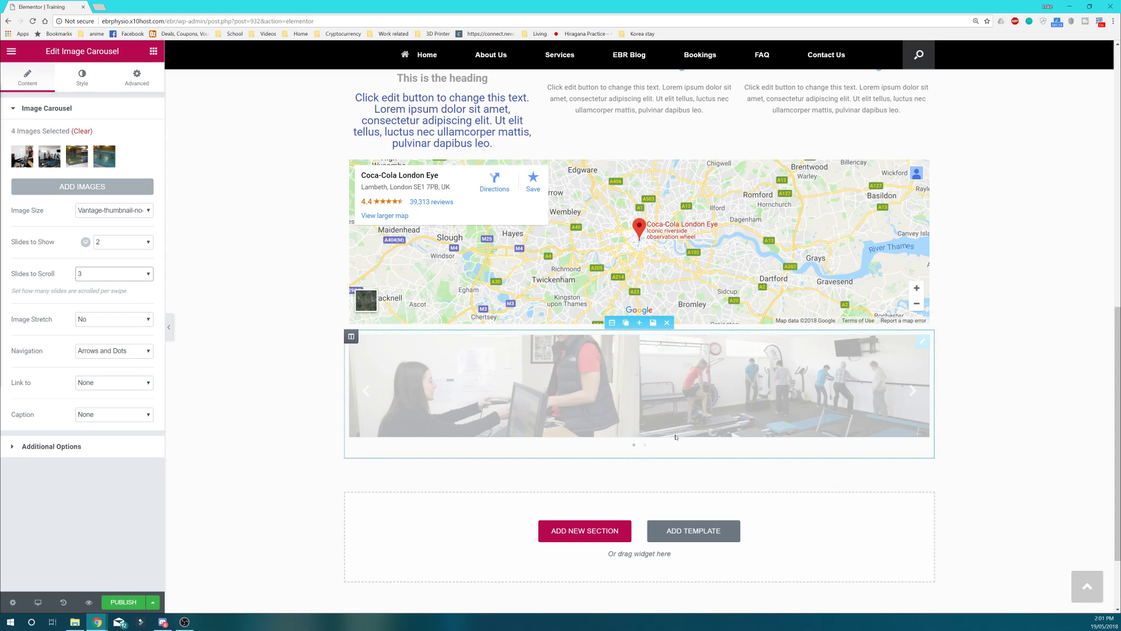
Step: Page forward through the carousel several times to check how the slides scroll per swipe
left_click(912, 392)
left_click(913, 391)
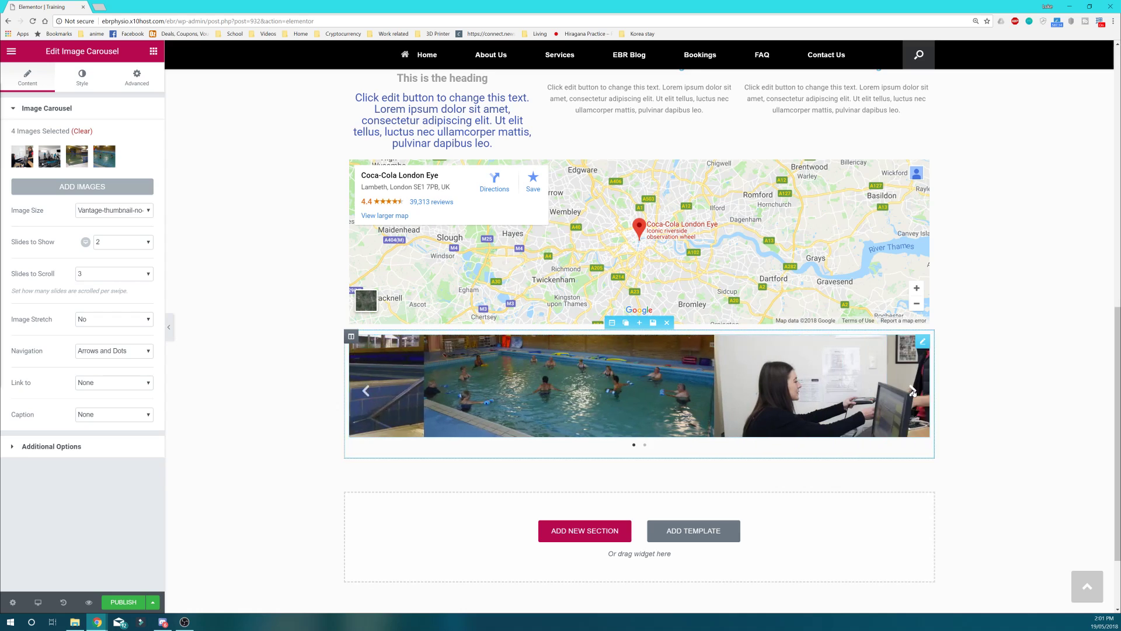
left_click(913, 391)
left_click(912, 391)
left_click(913, 391)
left_click_drag(155, 285, 9, 295)
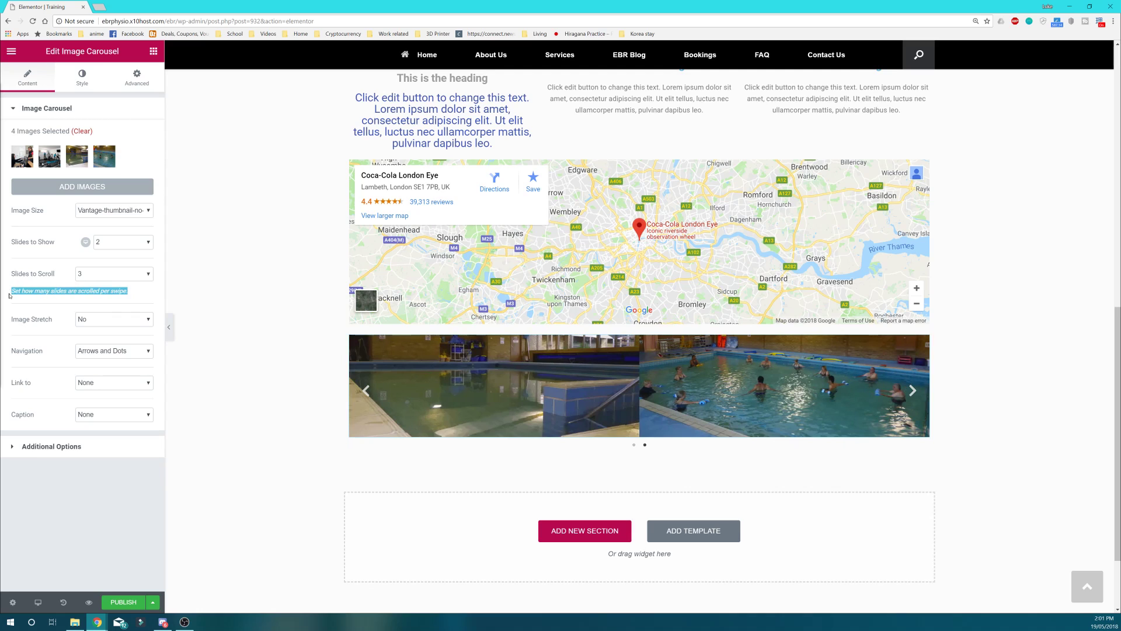
left_click(913, 392)
Step: Set the carousel's image stretch to Yes and test its arrow and dot navigation in the preview
left_click(105, 318)
left_click(96, 340)
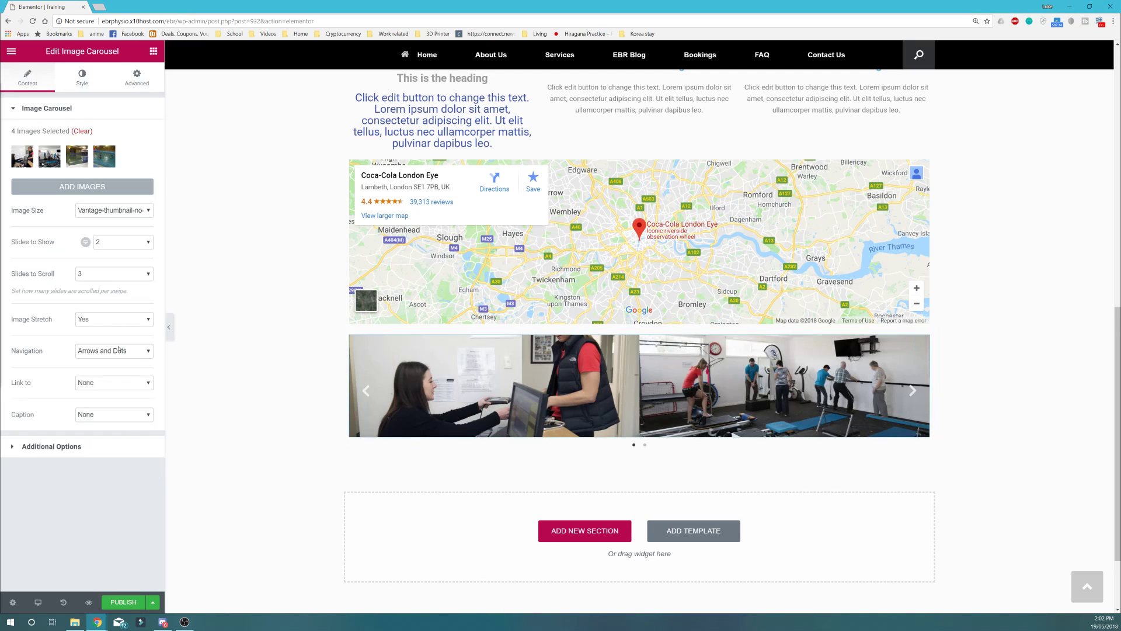
left_click(108, 351)
left_click(109, 352)
left_click(107, 351)
left_click(106, 351)
left_click(365, 391)
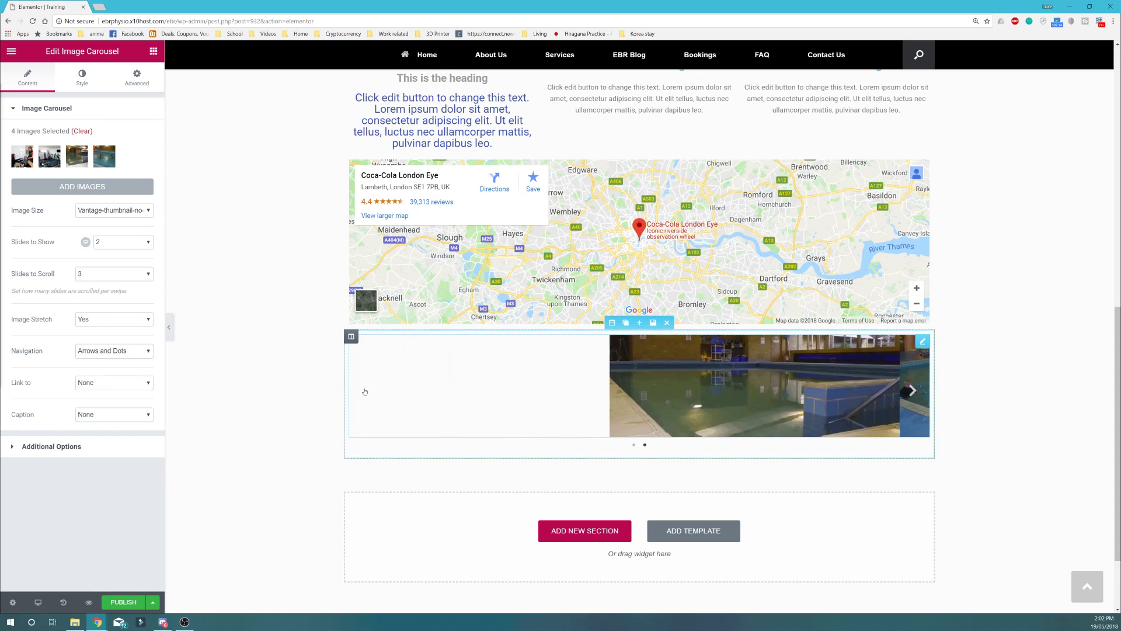
left_click(366, 390)
left_click(912, 390)
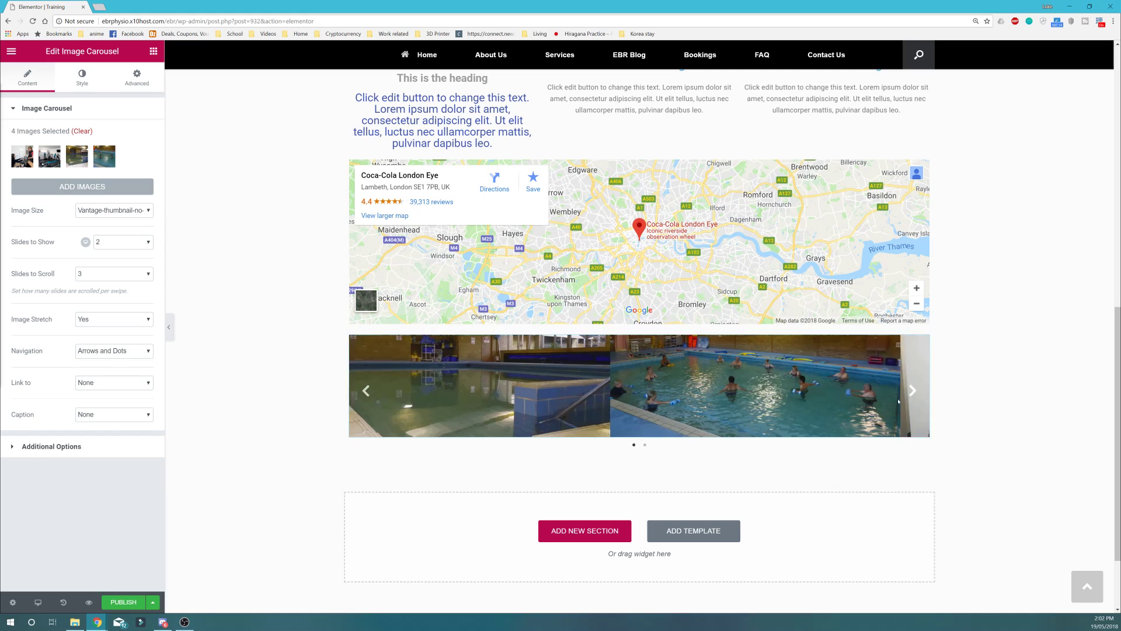
left_click(645, 445)
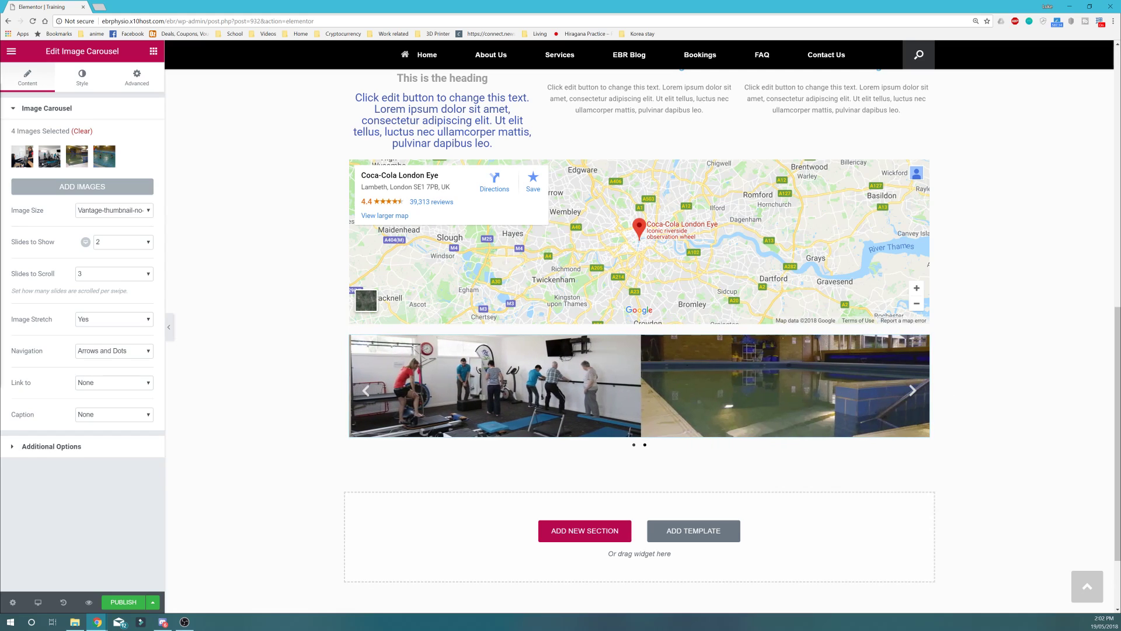
Step: Try the carousel with Arrows-only navigation and switch it back to Arrows and Dots
left_click(114, 350)
left_click(88, 371)
left_click(114, 350)
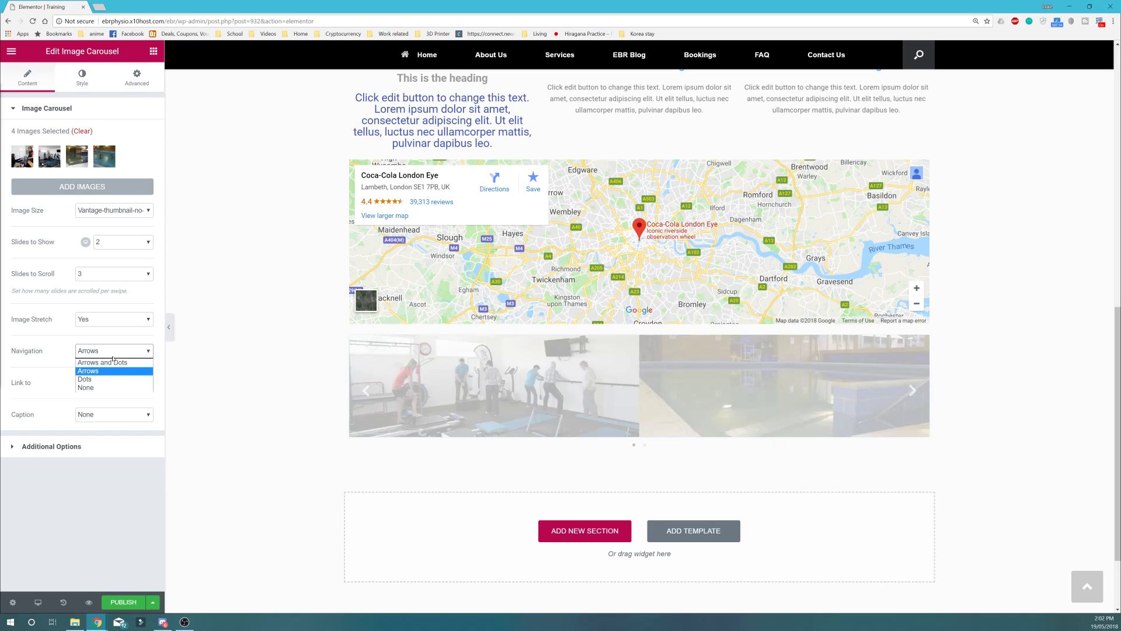
left_click(115, 362)
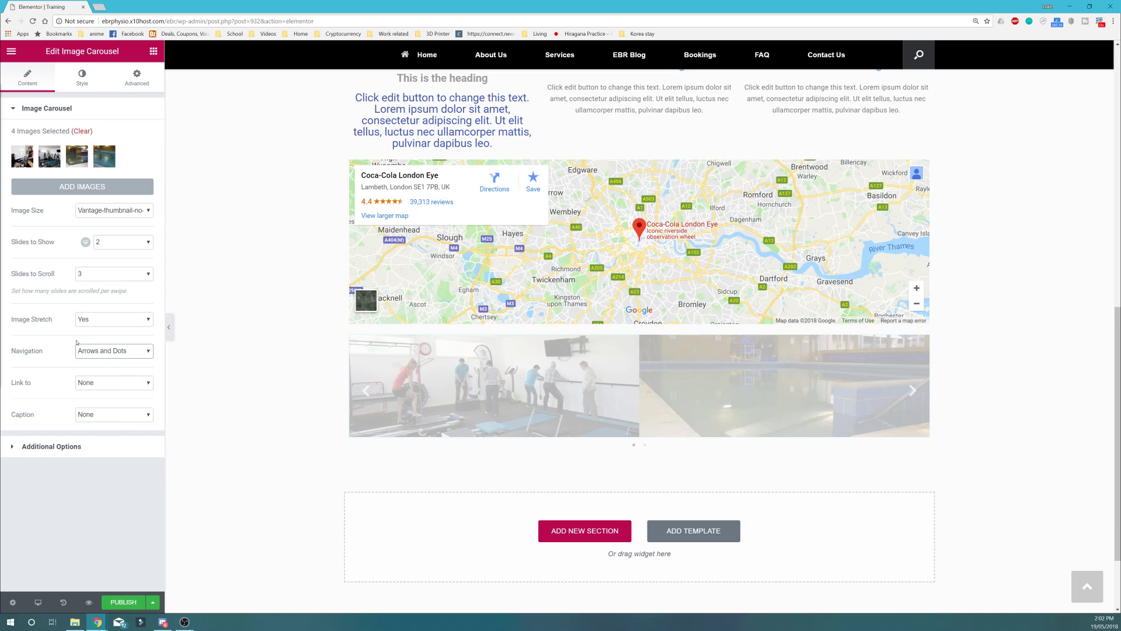
Step: Look over the carousel's additional options, including infinite loop, and its available image sizes, closing the gallery editor
left_click(59, 446)
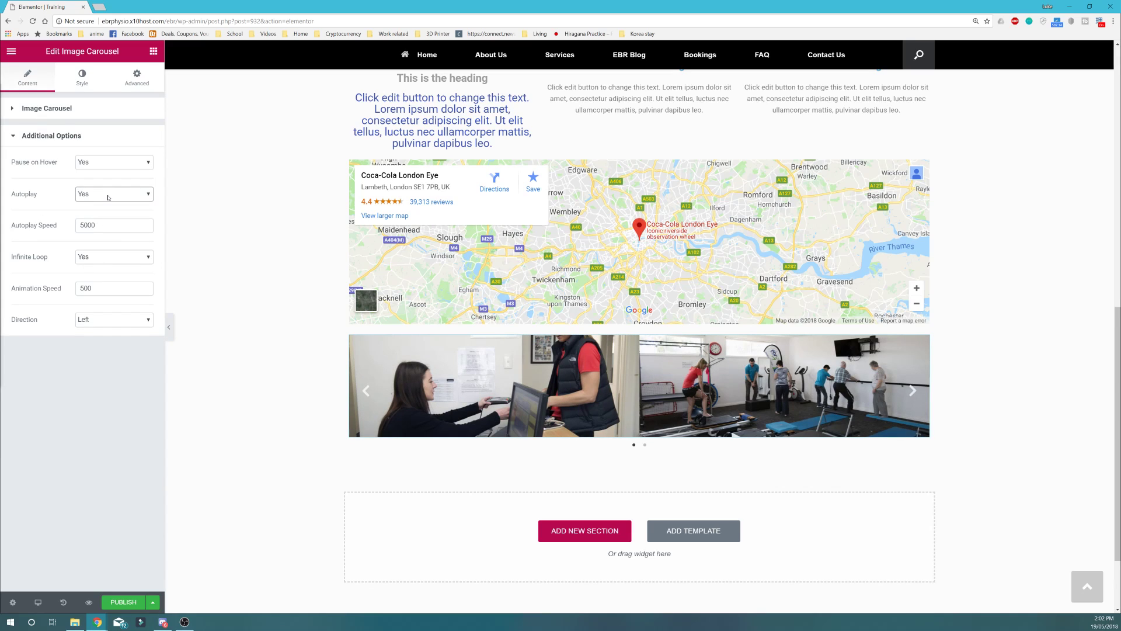
left_click(111, 257)
left_click(111, 268)
left_click(45, 136)
left_click(64, 111)
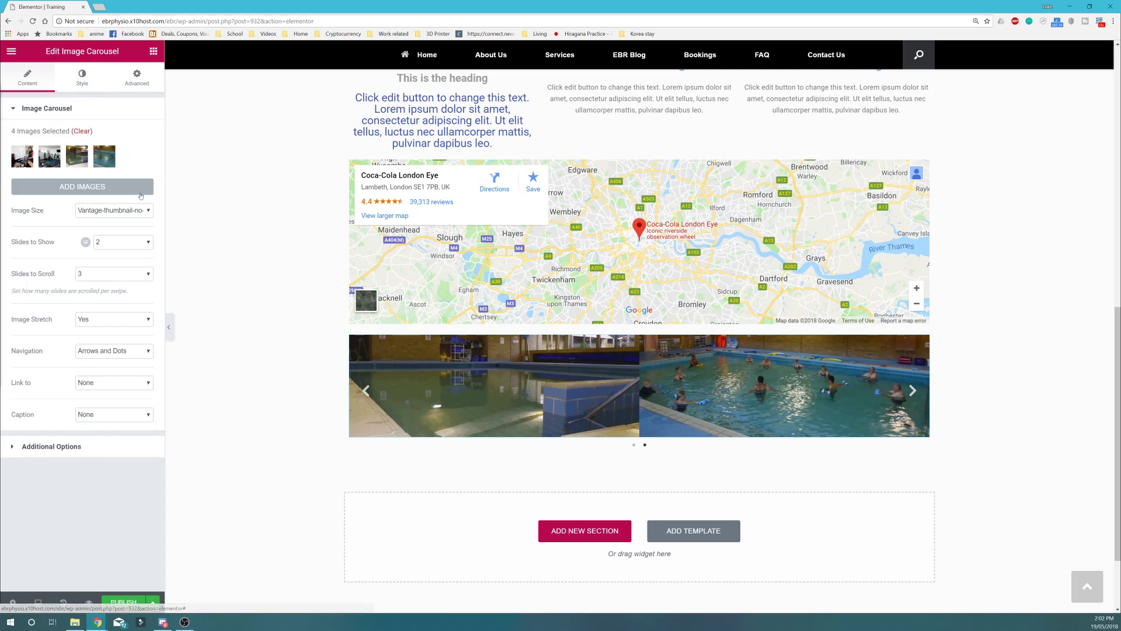
left_click(108, 212)
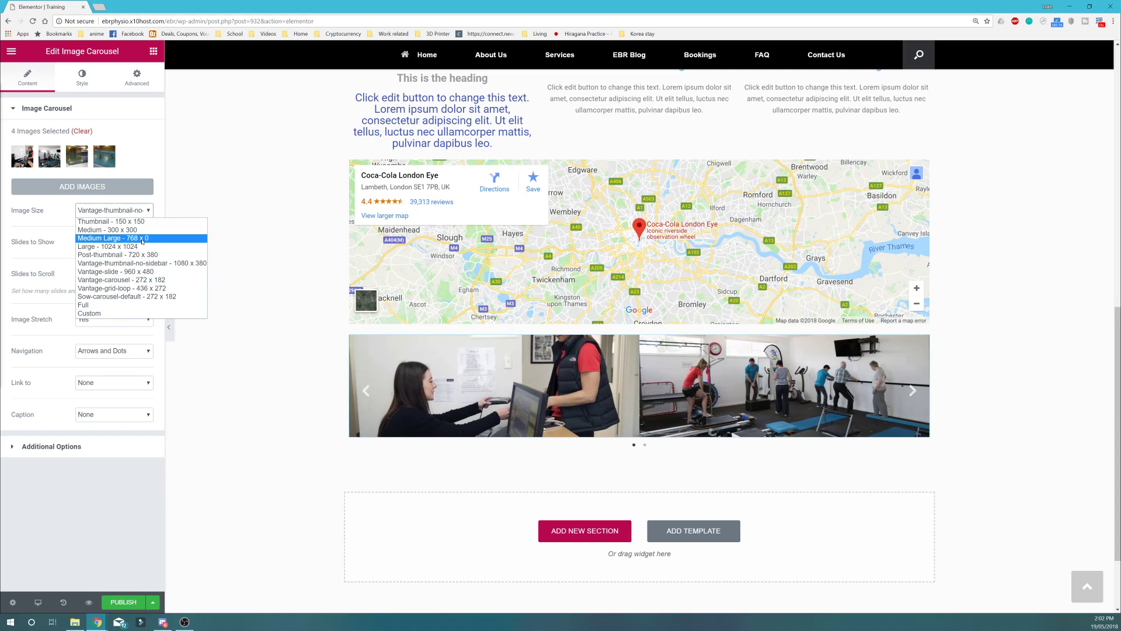
left_click(144, 167)
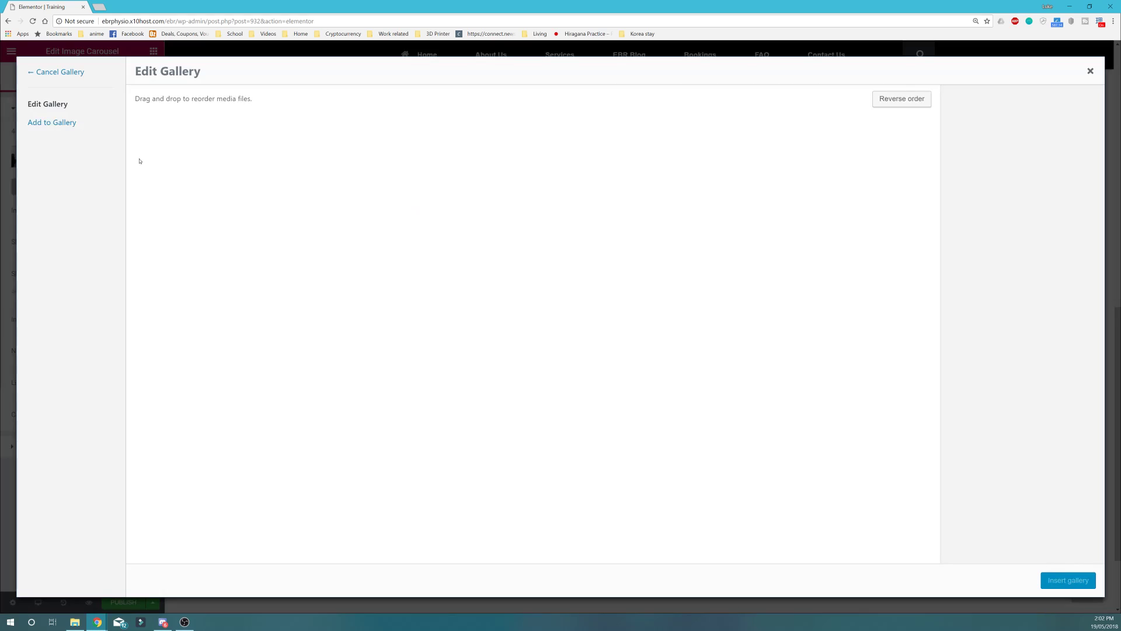
left_click(1090, 71)
Step: Try positioning the carousel's navigation arrows outside the images and move them back inside
left_click(79, 75)
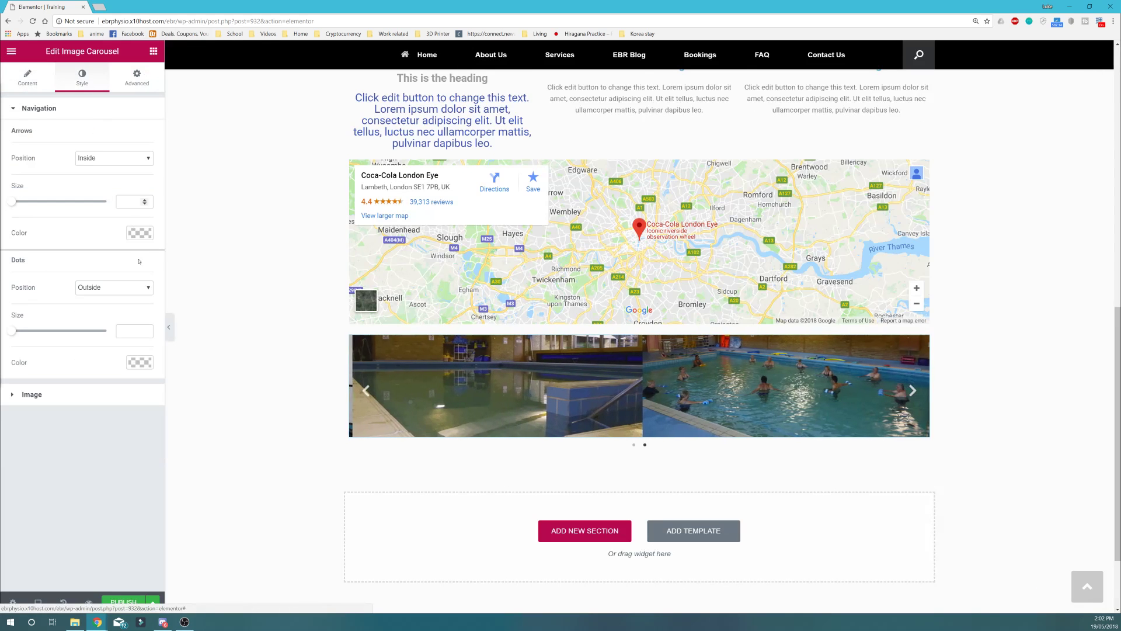
left_click(126, 164)
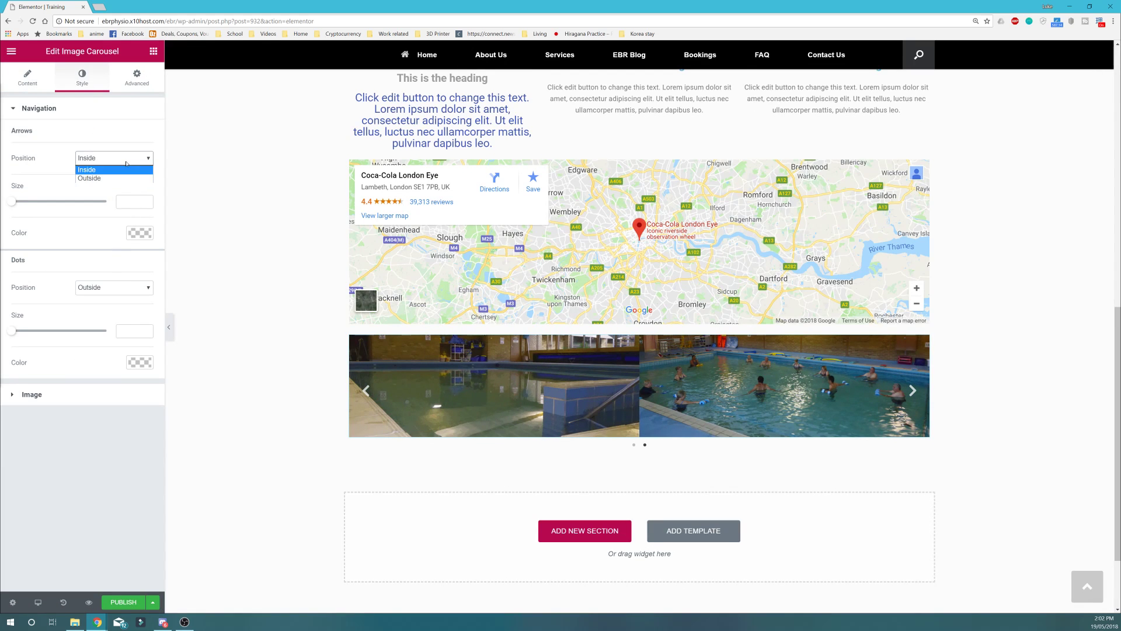
left_click(128, 179)
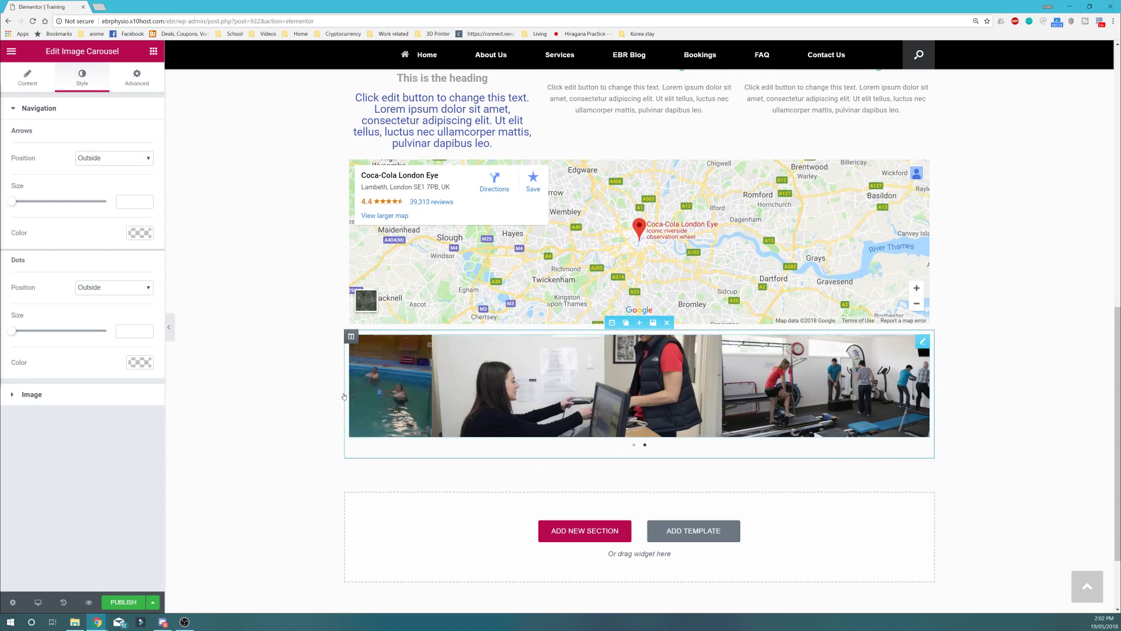
left_click(115, 158)
left_click(88, 169)
Step: Style the carousel's navigation arrows near-black, positioned outside the images, with a size of 20
left_click(141, 233)
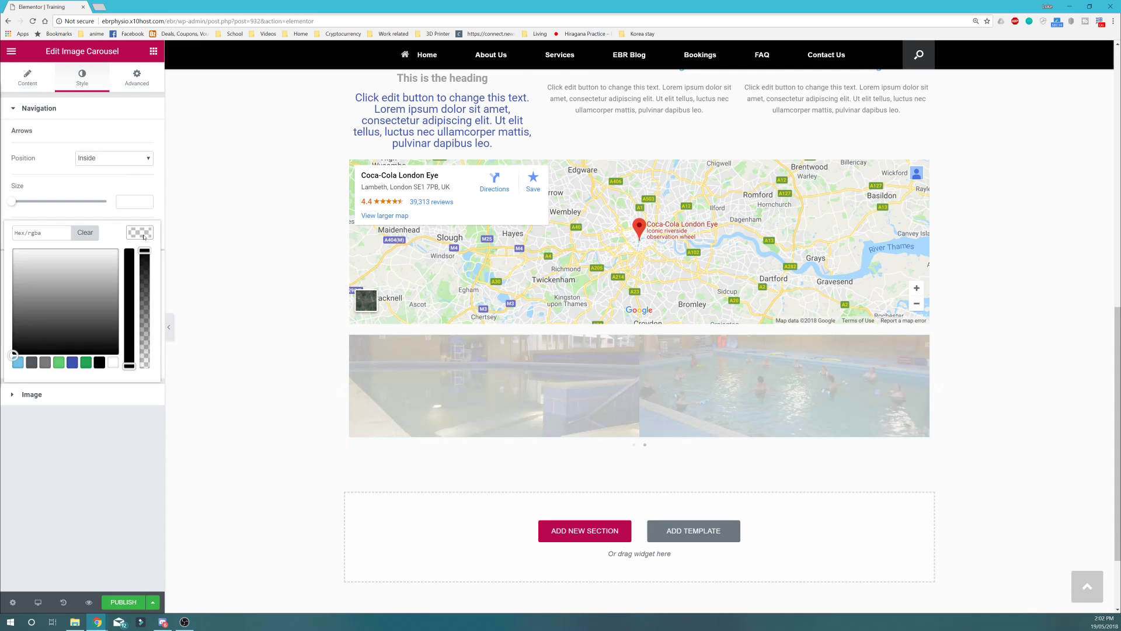
left_click_drag(108, 285, 137, 240)
left_click(134, 234)
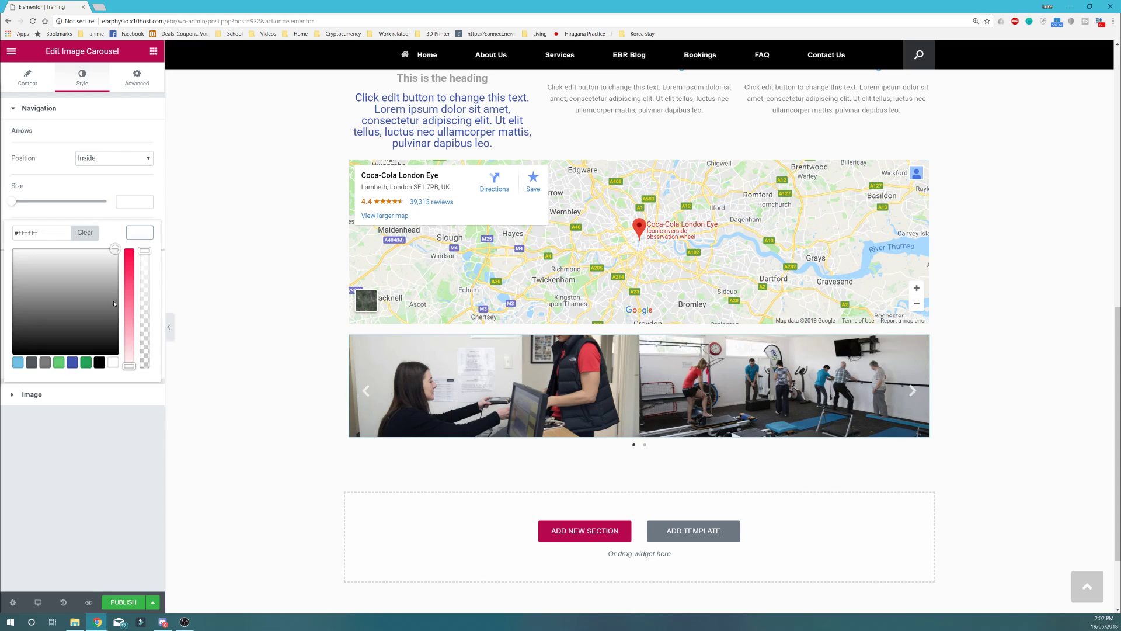
left_click_drag(108, 287, 100, 338)
left_click(135, 166)
left_click(135, 160)
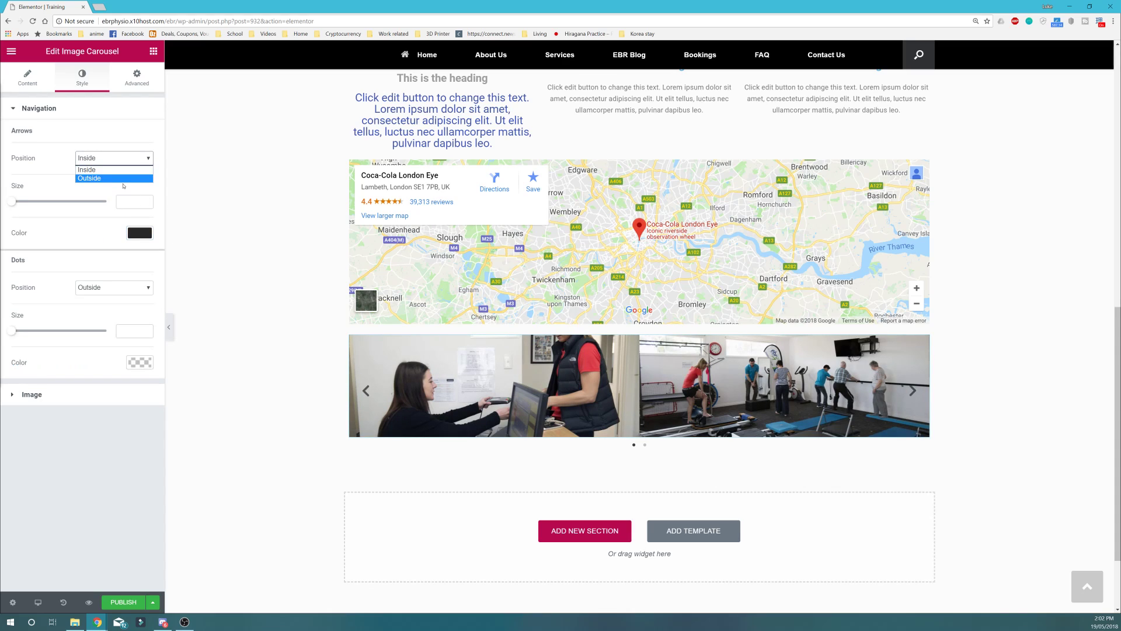
left_click(126, 180)
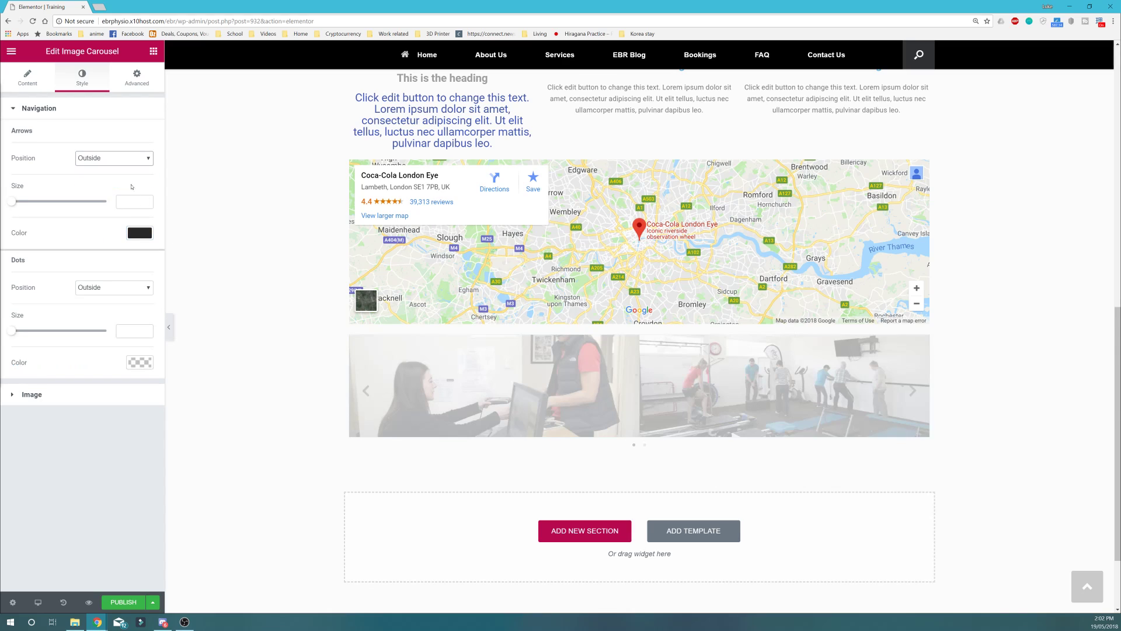
left_click(342, 395)
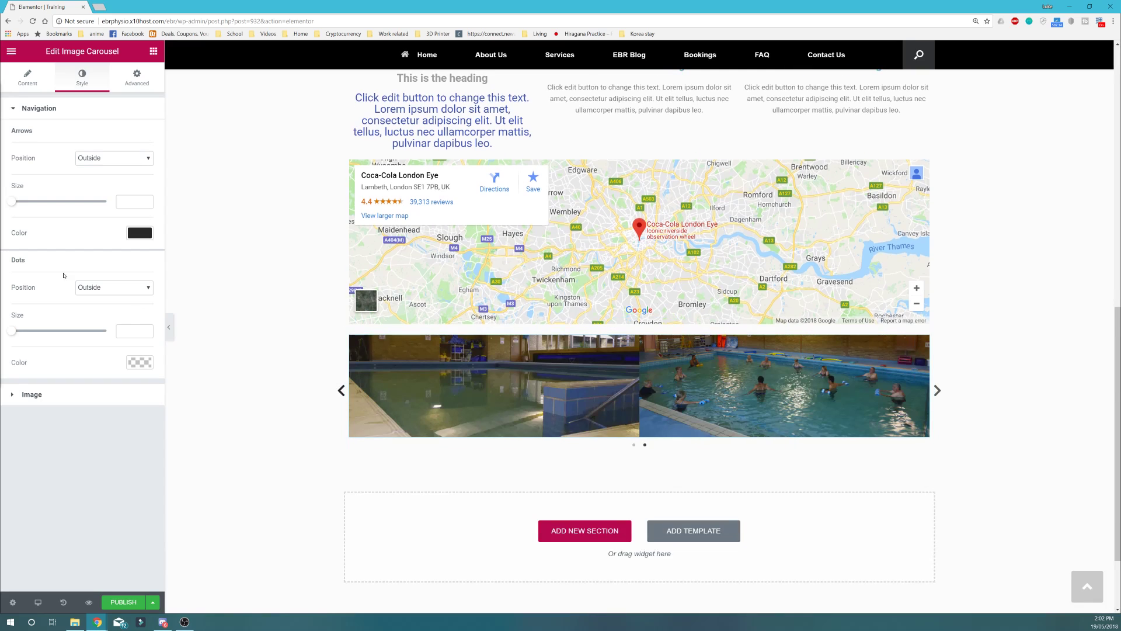
mouse_move(17, 200)
left_mouse_down()
mouse_move(31, 201)
mouse_move(11, 211)
left_mouse_up()
Step: Position the carousel's navigation dots inside the images and set their size to 10
left_click_drag(16, 332, 107, 331)
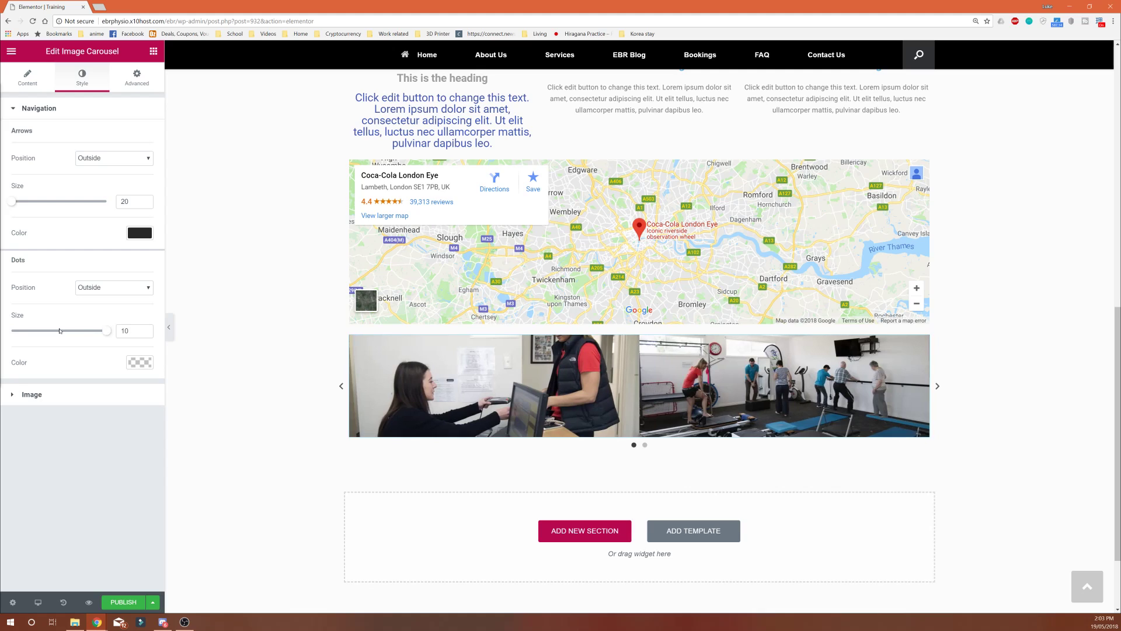
left_click(33, 332)
left_click(129, 288)
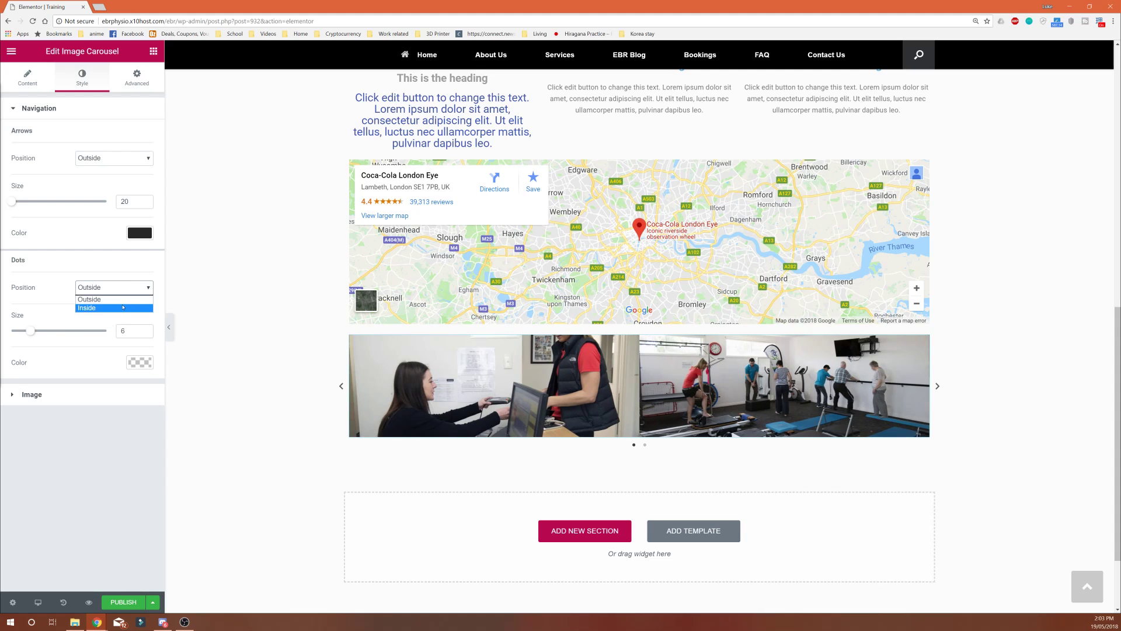
left_click(123, 307)
left_click(144, 330)
left_click(144, 329)
left_click(144, 329)
left_click(145, 329)
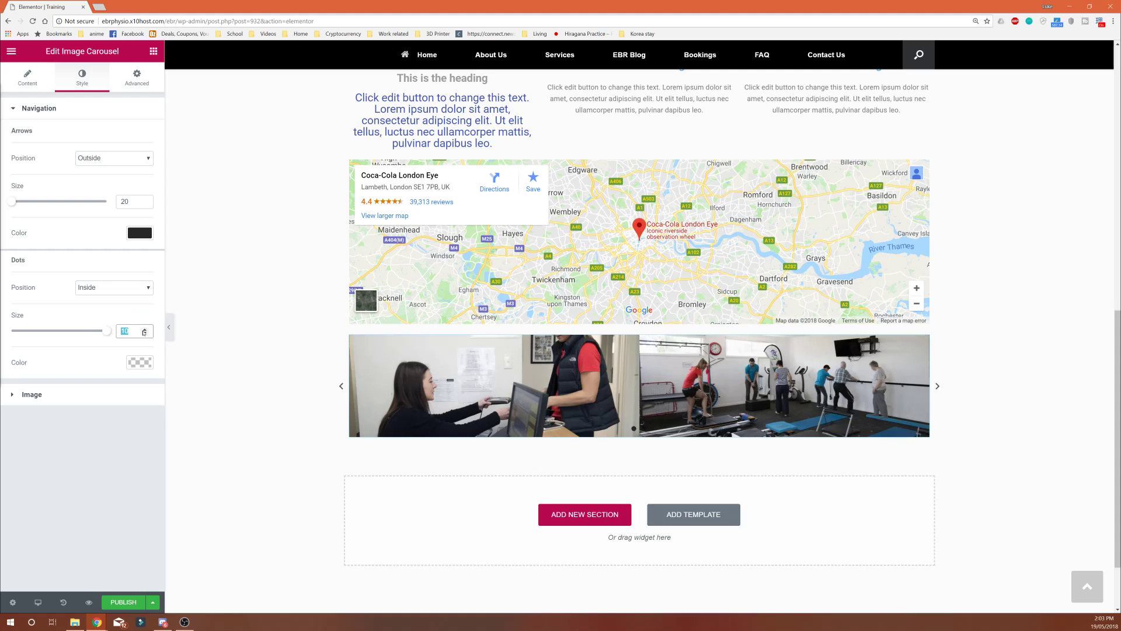
Step: Color the carousel's navigation dots green using the preset swatch
left_click(127, 366)
left_click(85, 491)
left_click(87, 526)
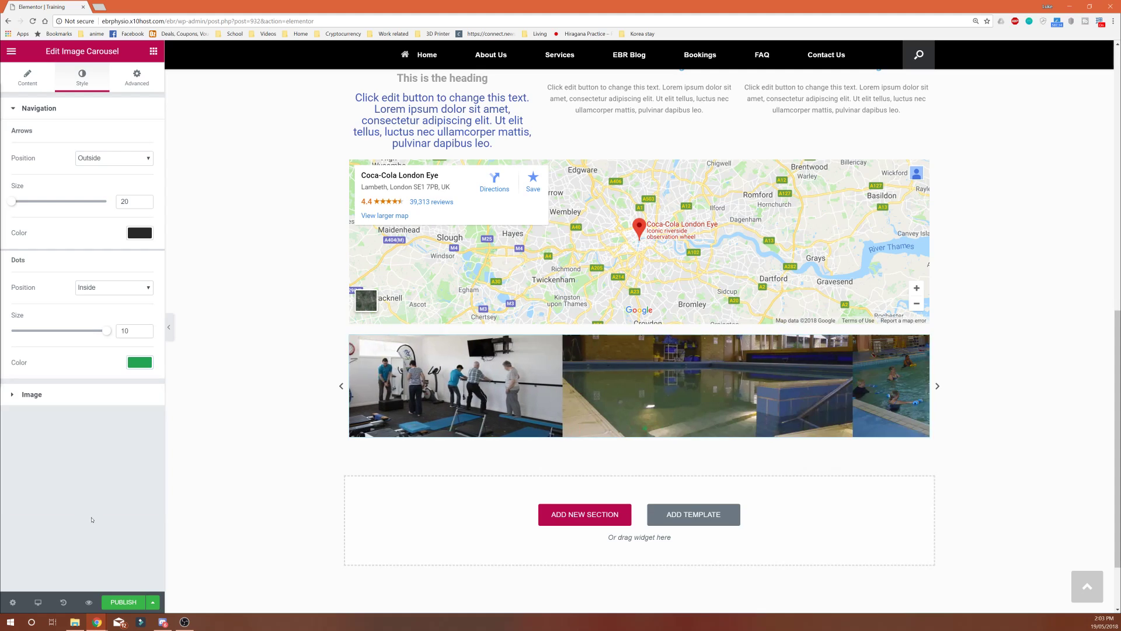
Step: Give the image carousel a Fade In entrance animation with Normal duration
left_click(81, 397)
left_click(137, 75)
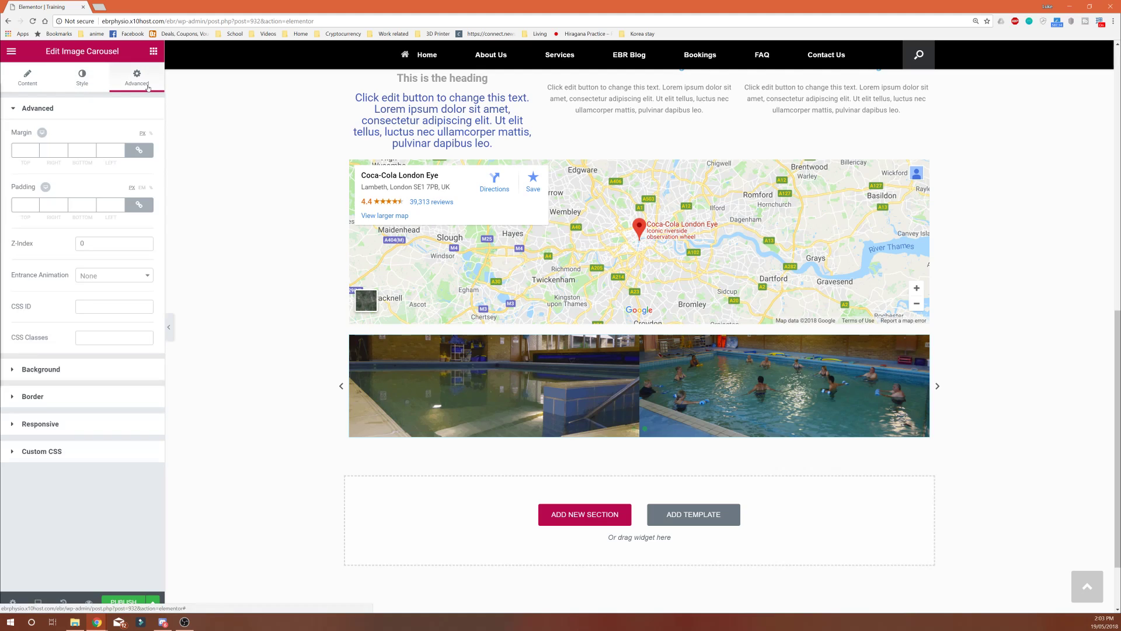
left_click(129, 273)
left_click(128, 273)
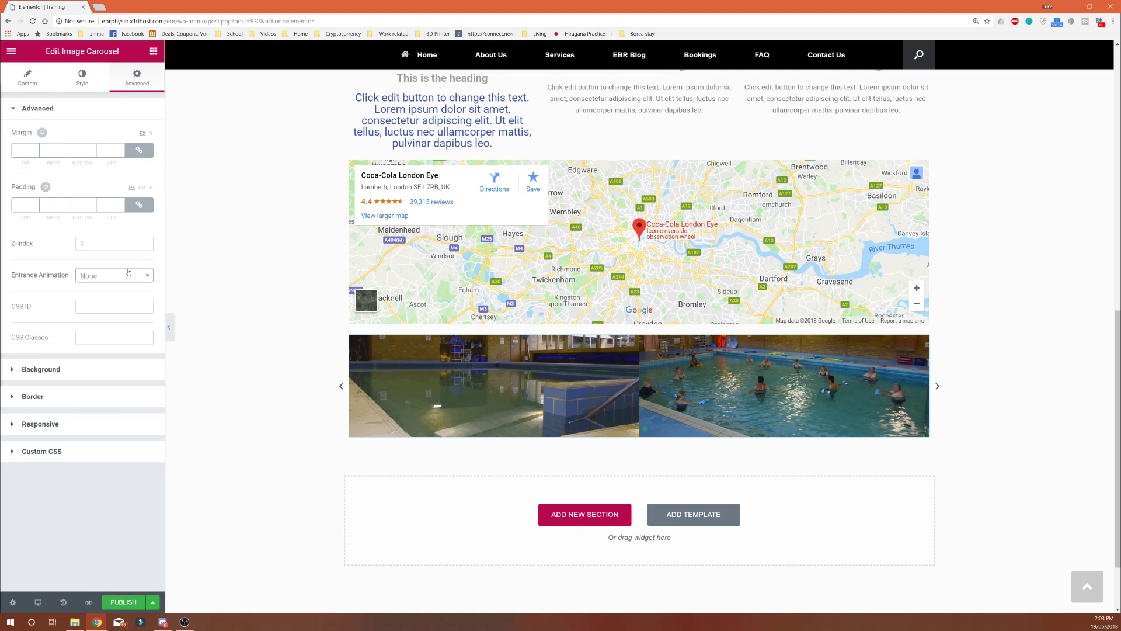
left_click(128, 273)
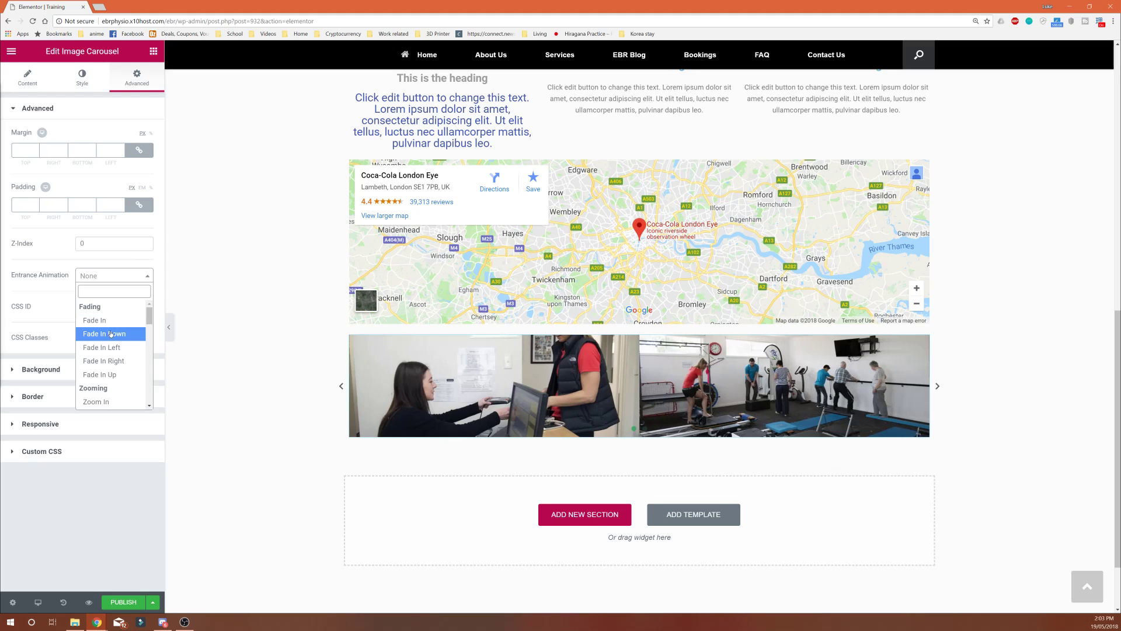
left_click(95, 320)
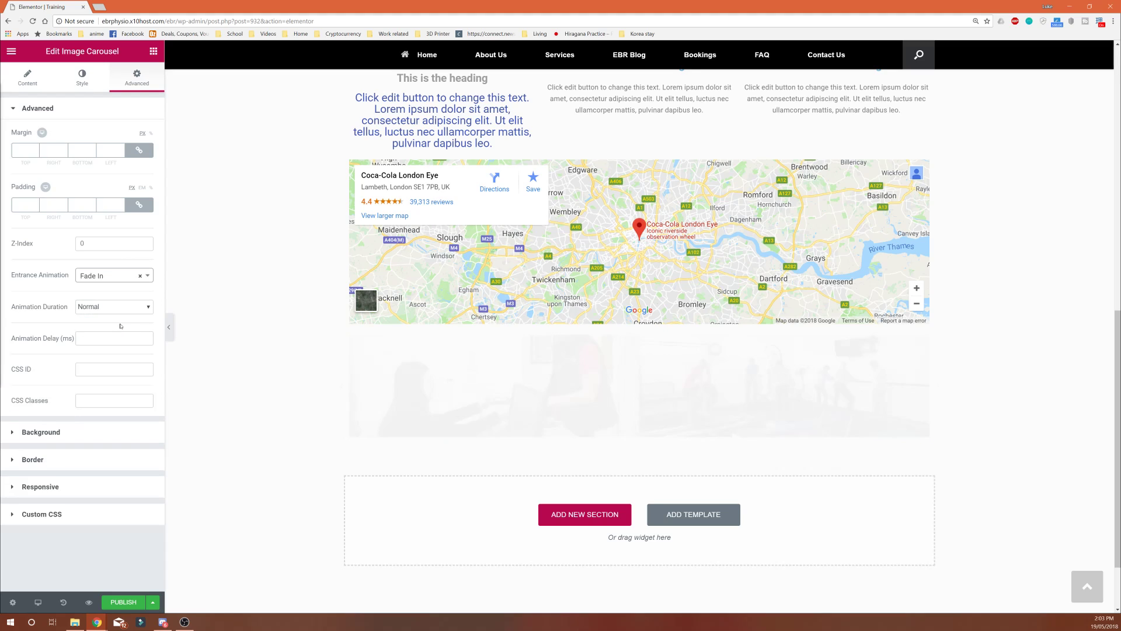
left_click(122, 308)
left_click(105, 327)
left_click(111, 338)
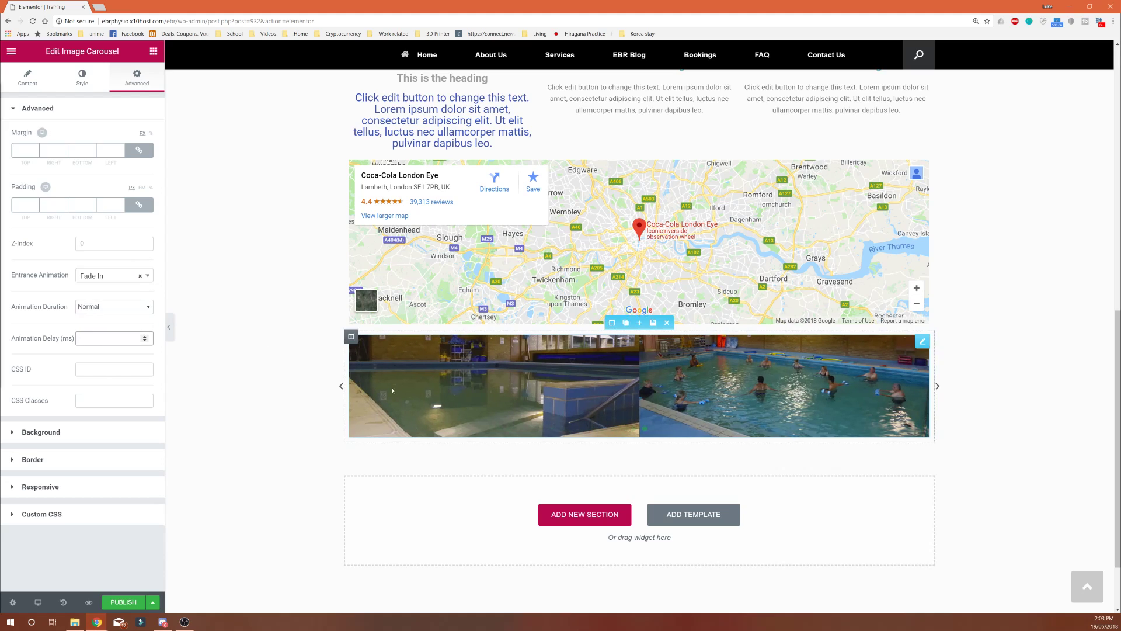
left_click(286, 377)
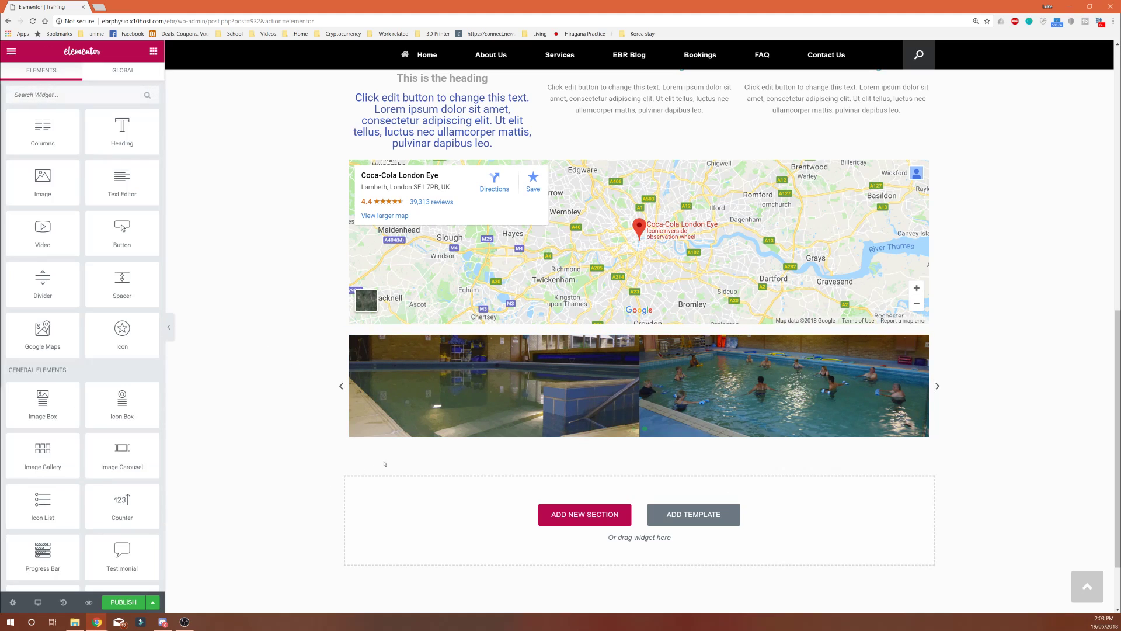
Step: Publish the Training page and open its live version
scroll(267, 505, "up", 10)
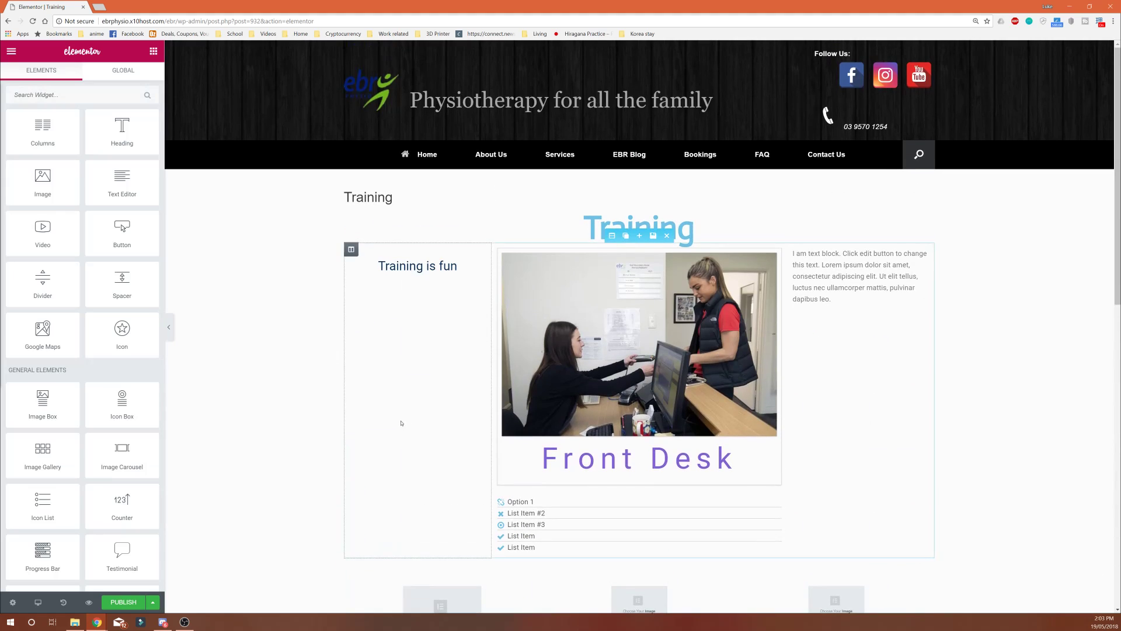
left_click(153, 602)
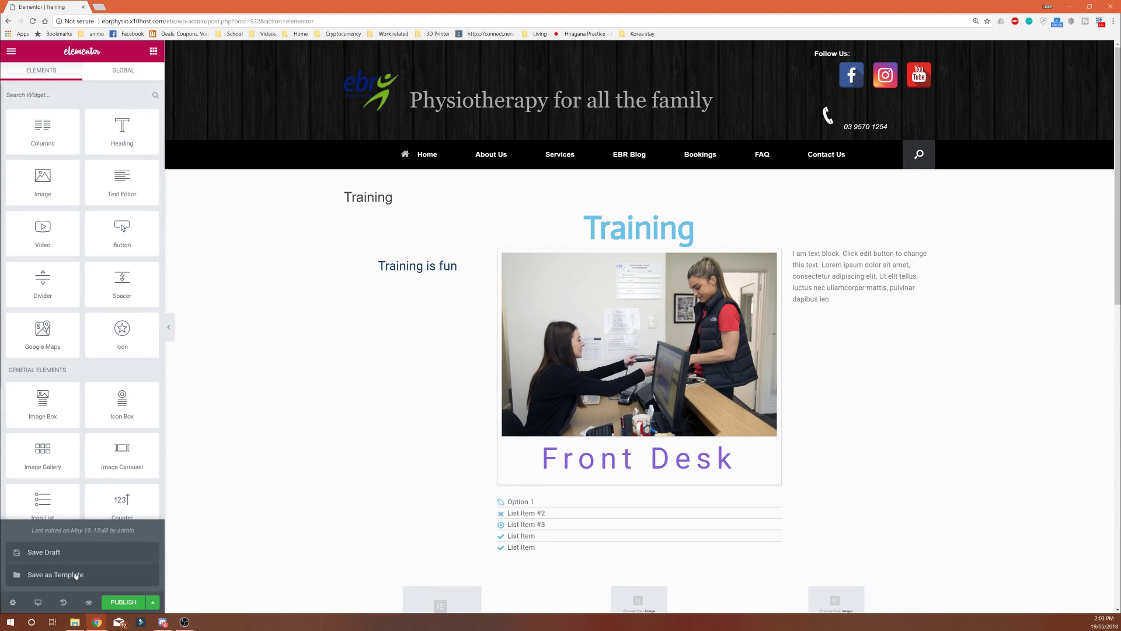
left_click(125, 602)
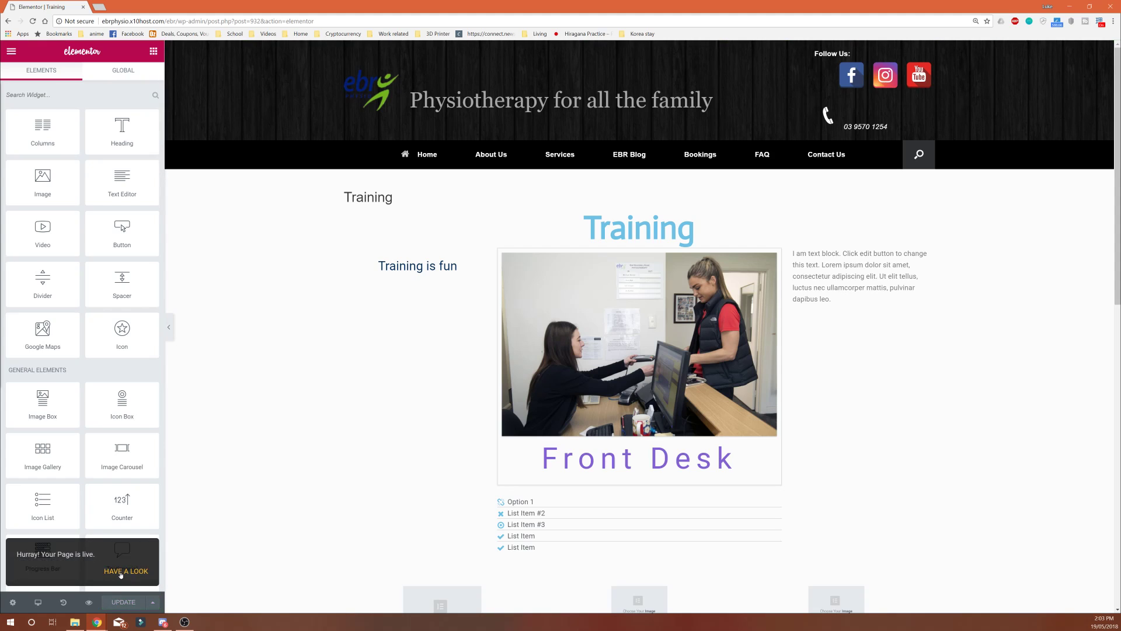
mouse_move(556, 161)
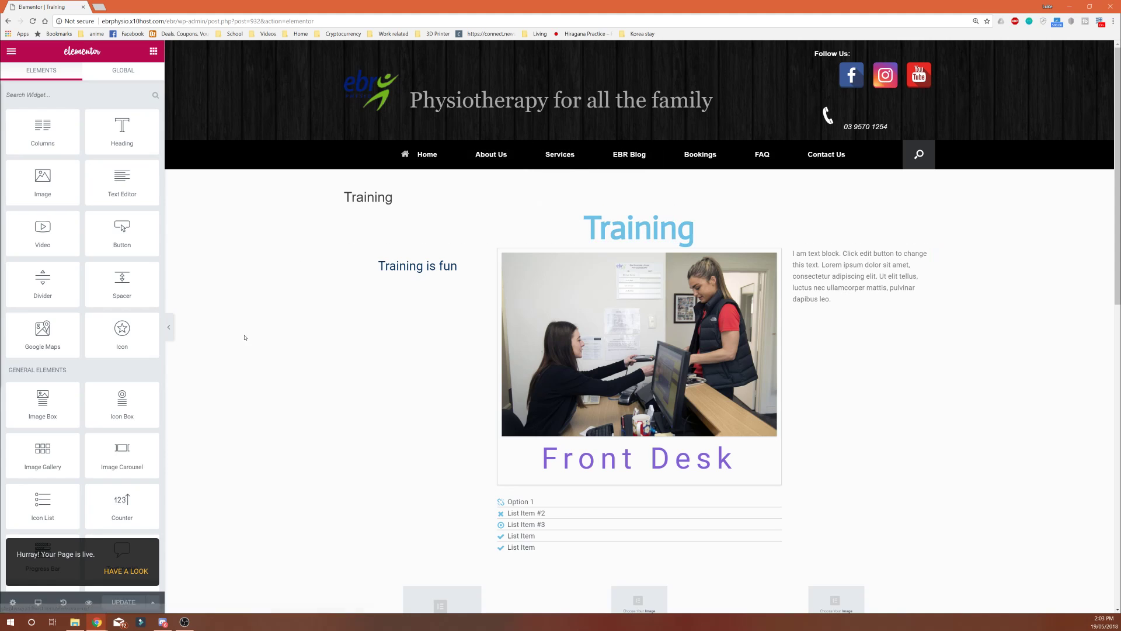
left_click(132, 571)
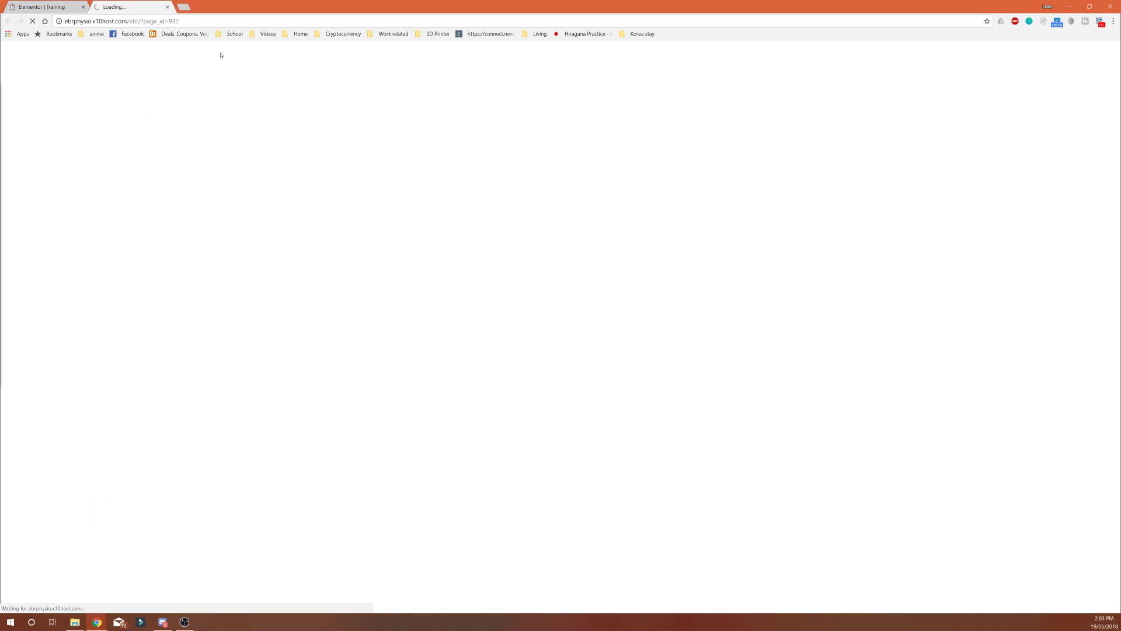
Step: Return to the page editor and delete the column containing the "Training is fun" text
left_click(41, 7)
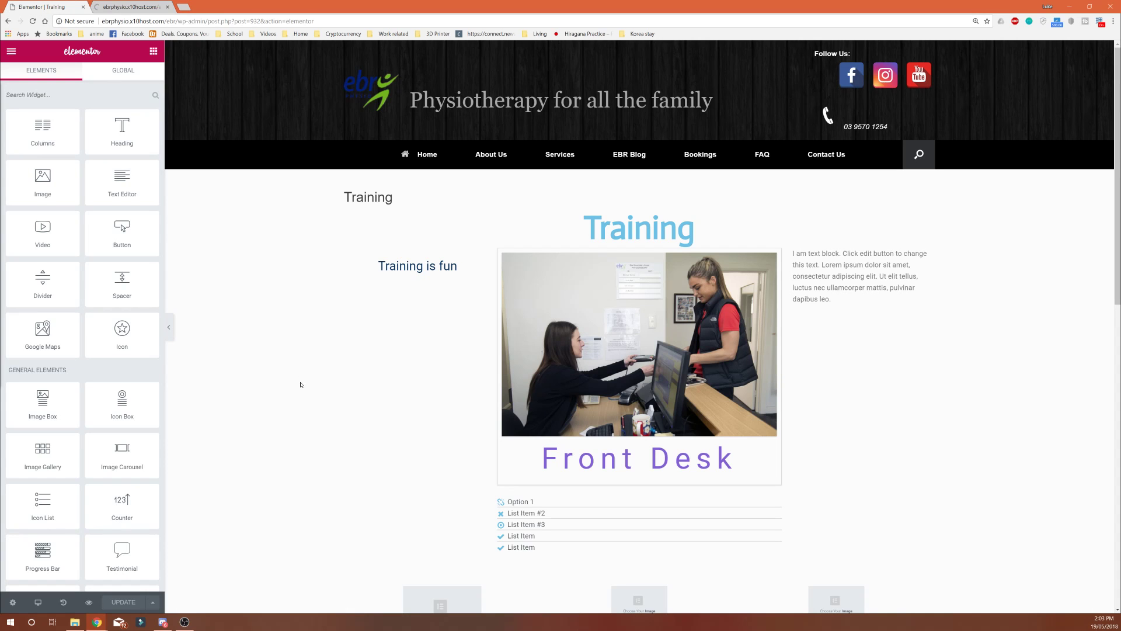
scroll(303, 383, "down", 10)
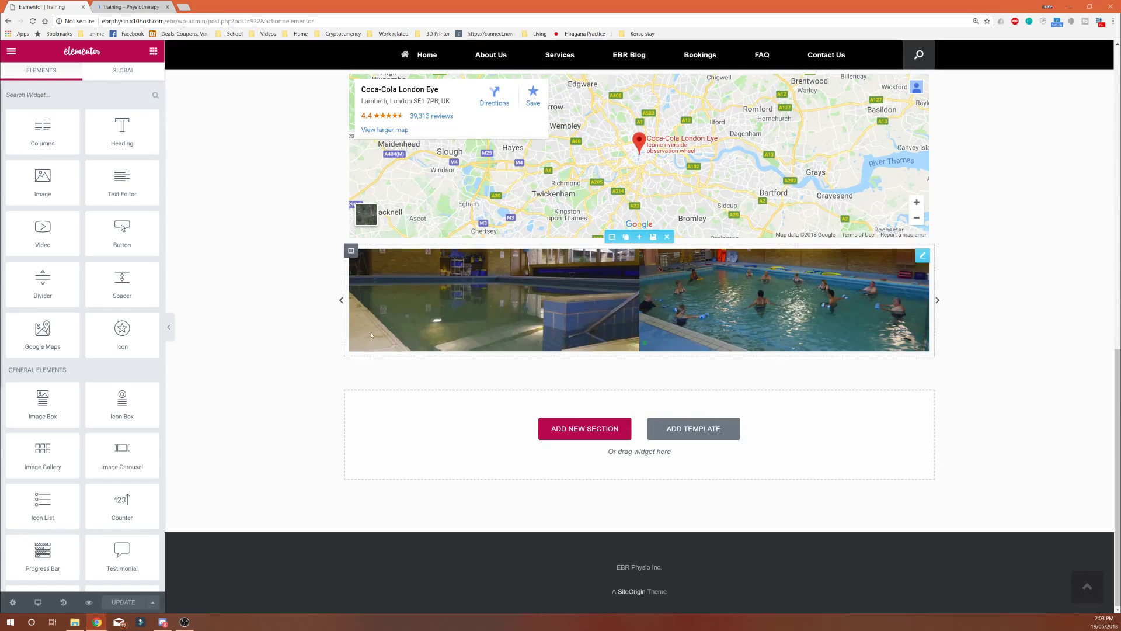
scroll(444, 297, "up", 10)
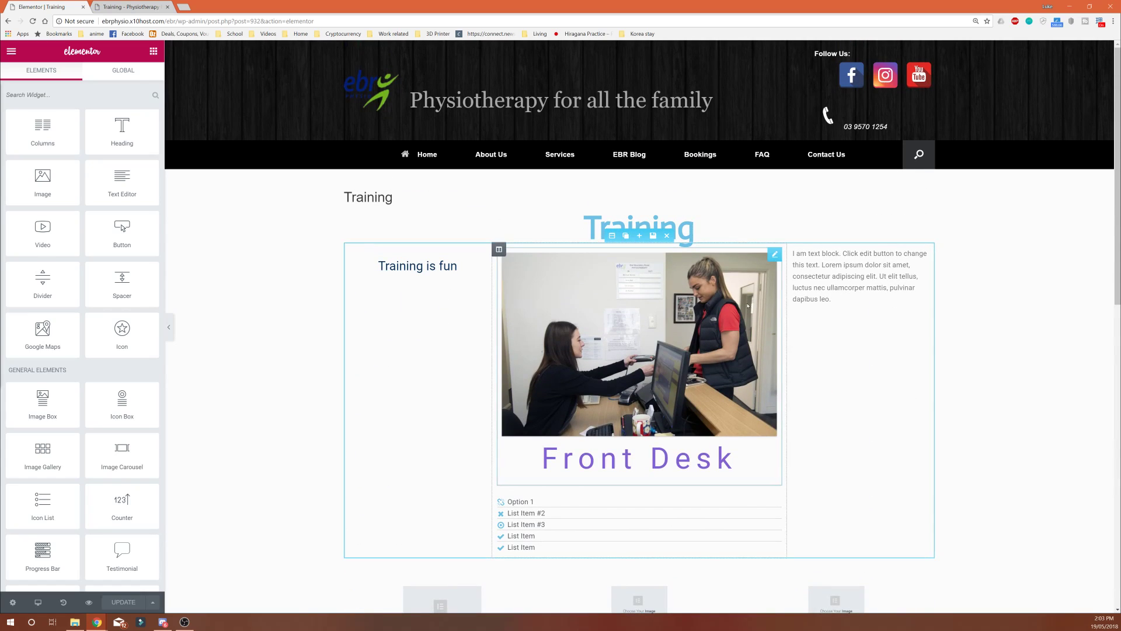
left_click(558, 325)
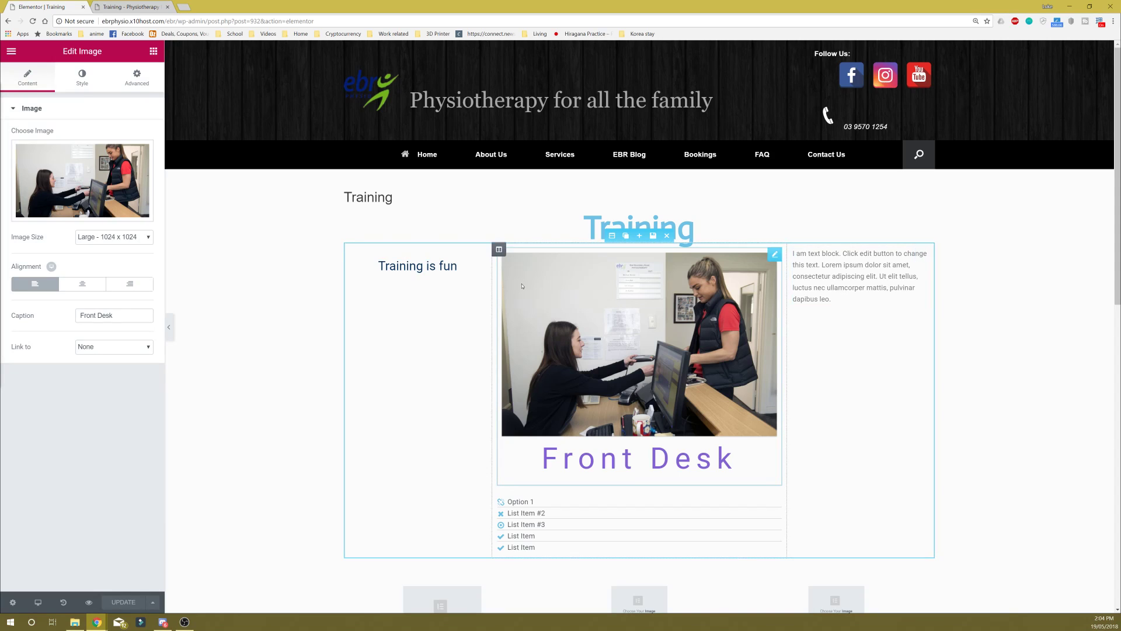
mouse_move(352, 250)
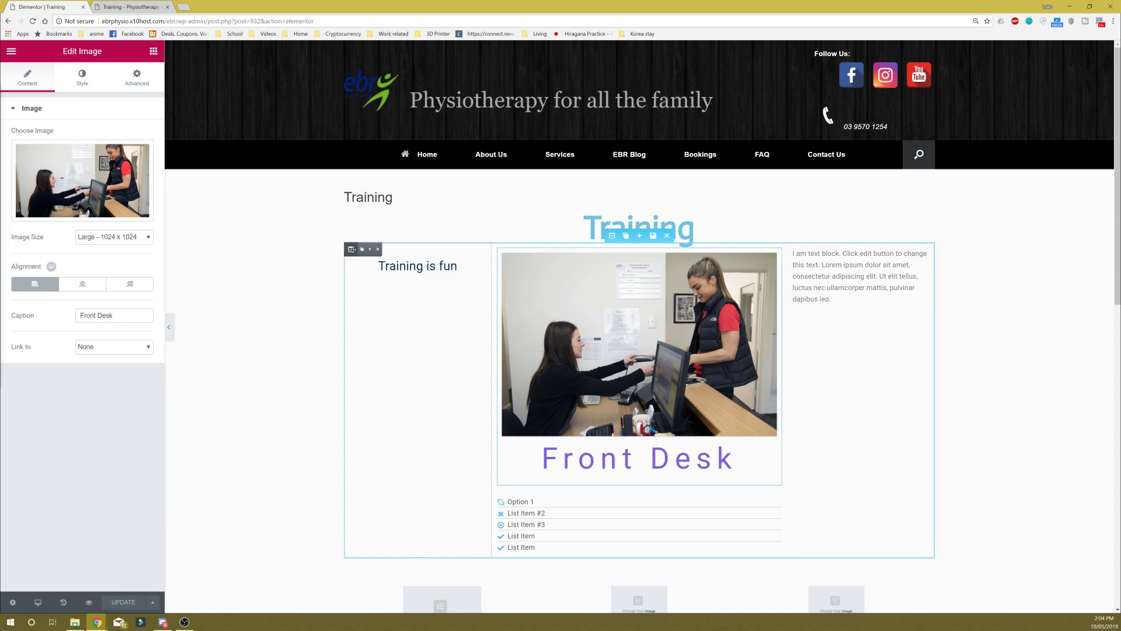
left_click(392, 250)
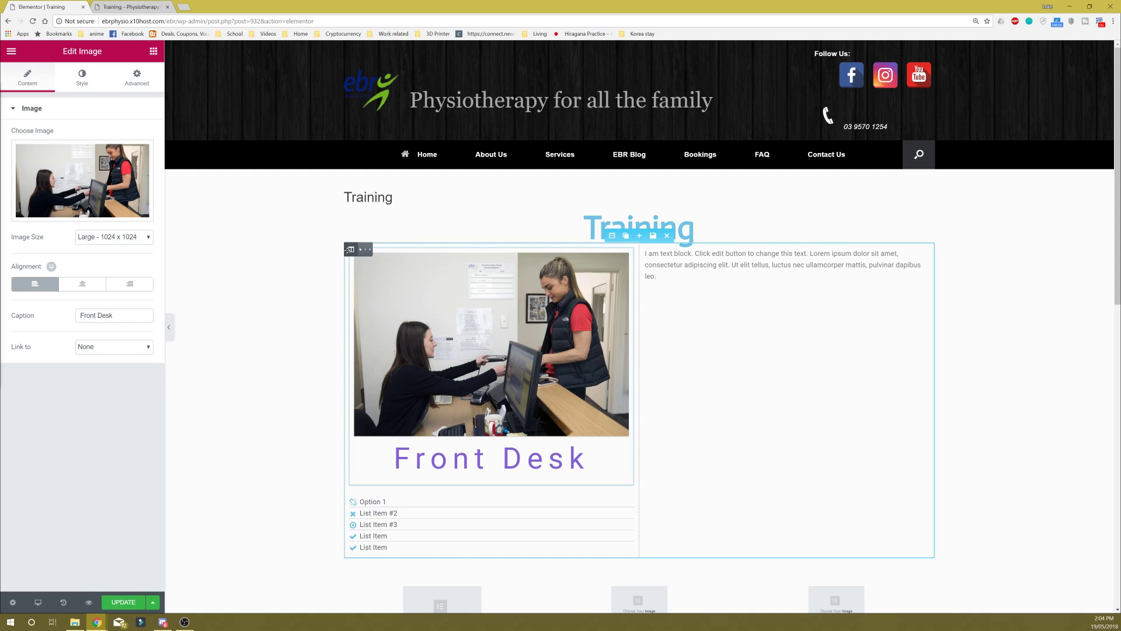
Step: Move the column with the Front Desk image and icon list to the right of the text block column
left_click_drag(351, 250, 802, 327)
scroll(735, 283, "down", 4)
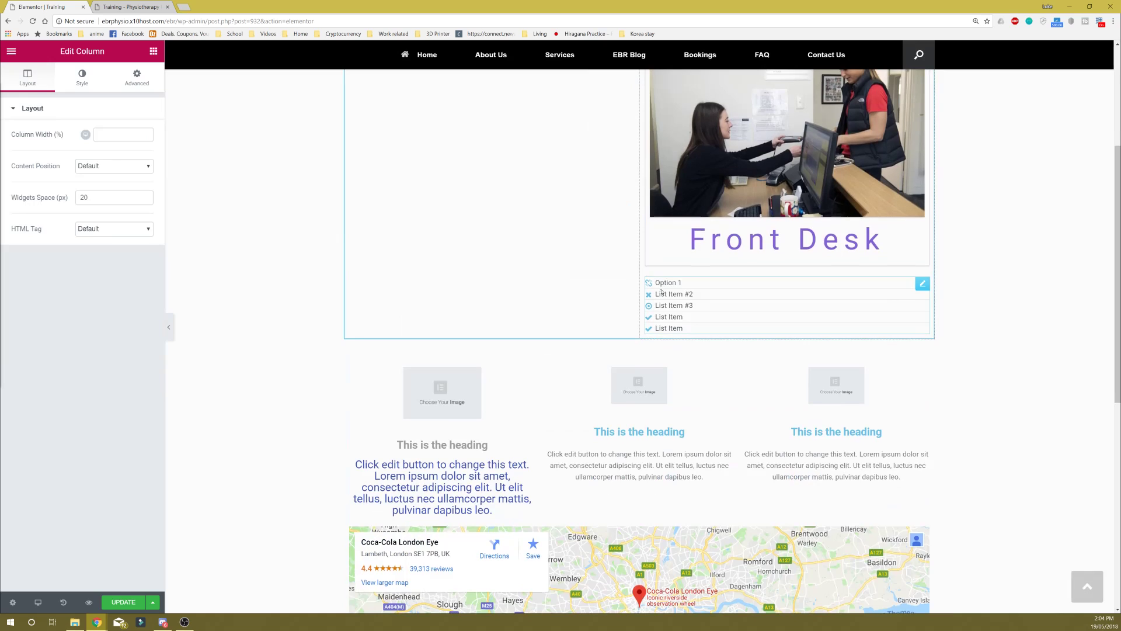
left_click_drag(547, 368, 624, 449)
scroll(671, 395, "up", 4)
scroll(572, 274, "up", 1)
left_click(491, 261)
left_click_drag(351, 250, 556, 538)
scroll(618, 477, "down", 5)
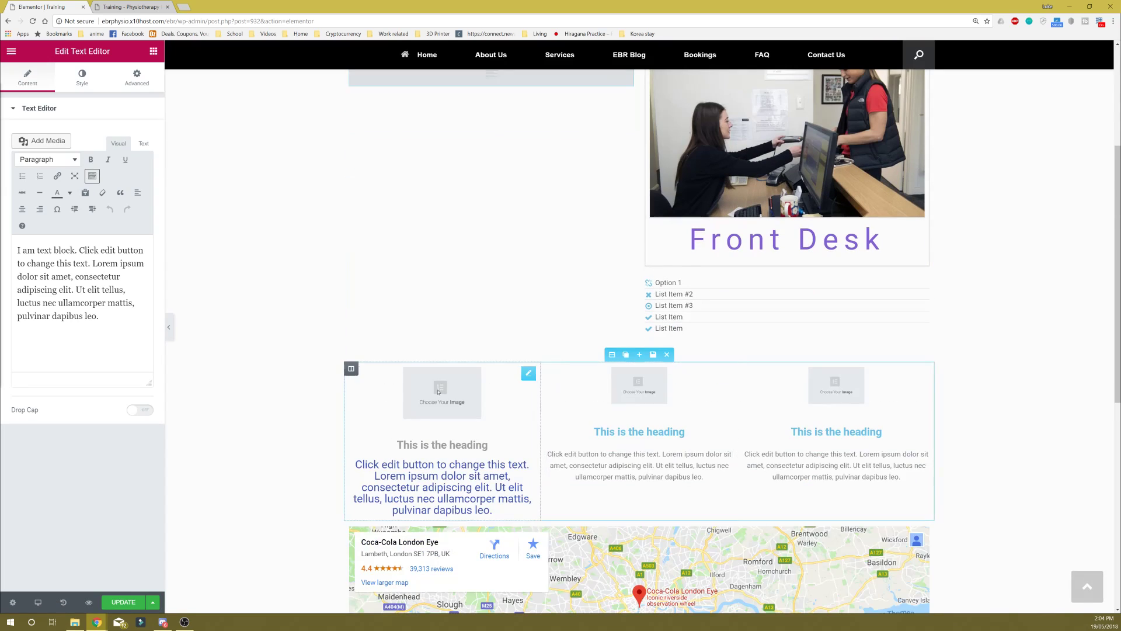
Step: Move the first image-box column into the map section, right of the map, and narrow it to 18.889% width
left_click_drag(351, 369, 822, 511)
scroll(721, 324, "down", 4)
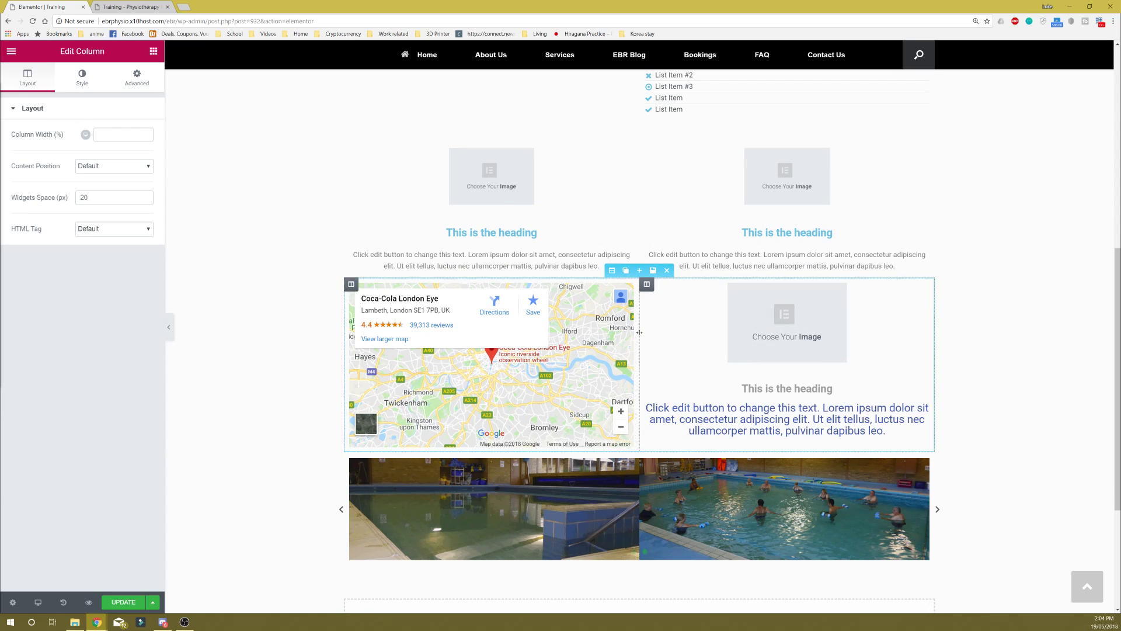
left_click_drag(640, 332, 824, 357)
scroll(534, 364, "up", 7)
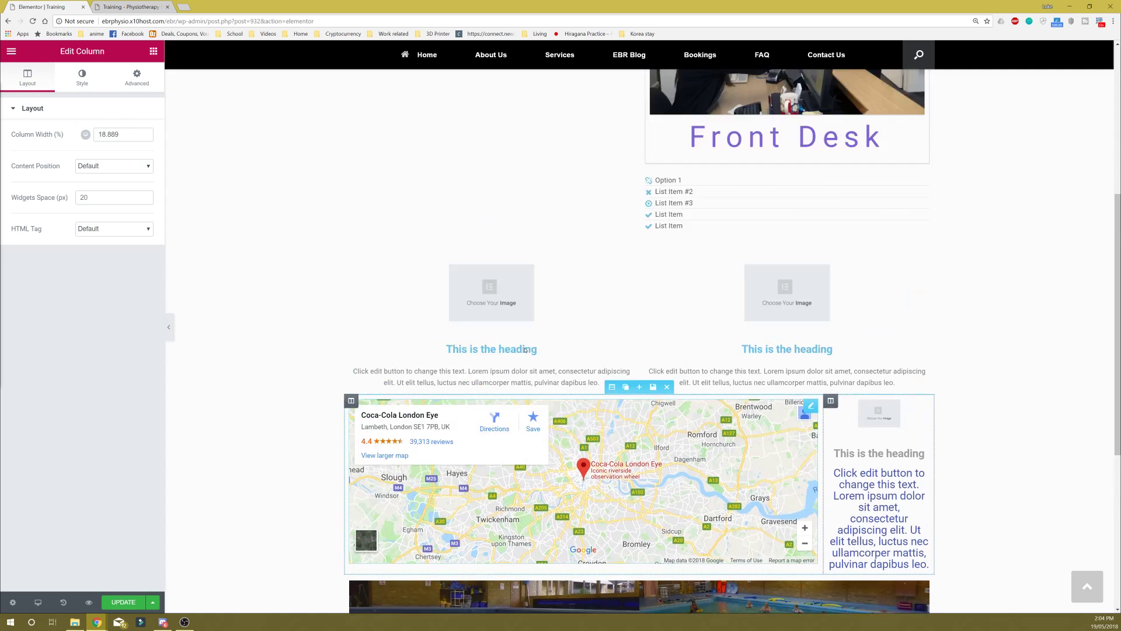
scroll(569, 348, "down", 7)
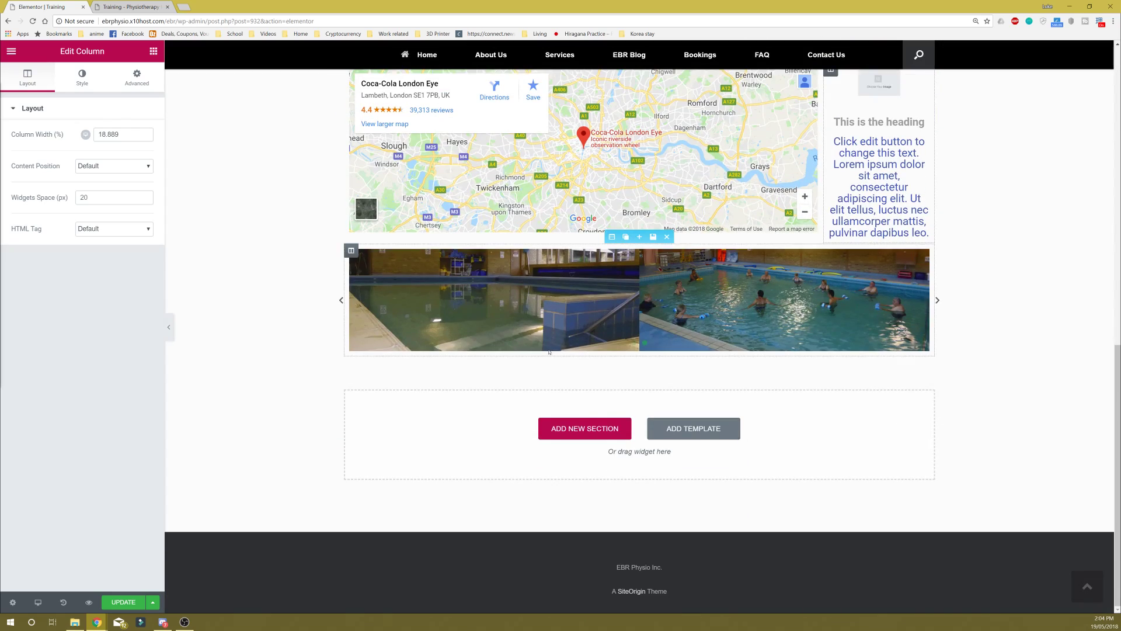
left_click(528, 344)
Step: Add a single-column section directly beneath the blue Training heading
scroll(514, 339, "up", 7)
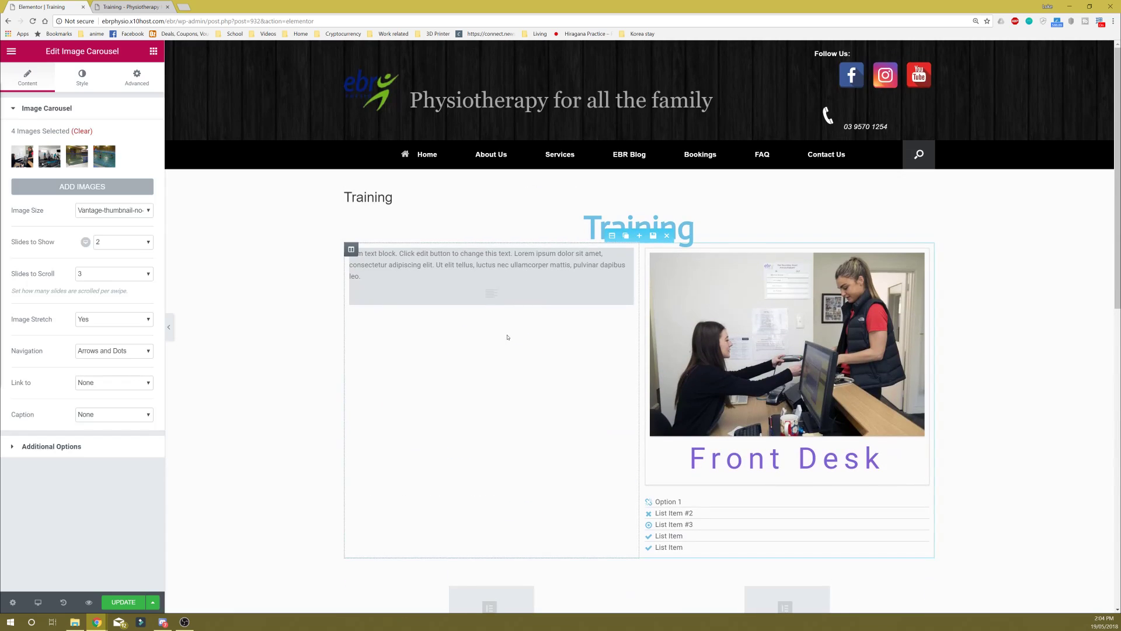
left_click(639, 240)
left_click(585, 285)
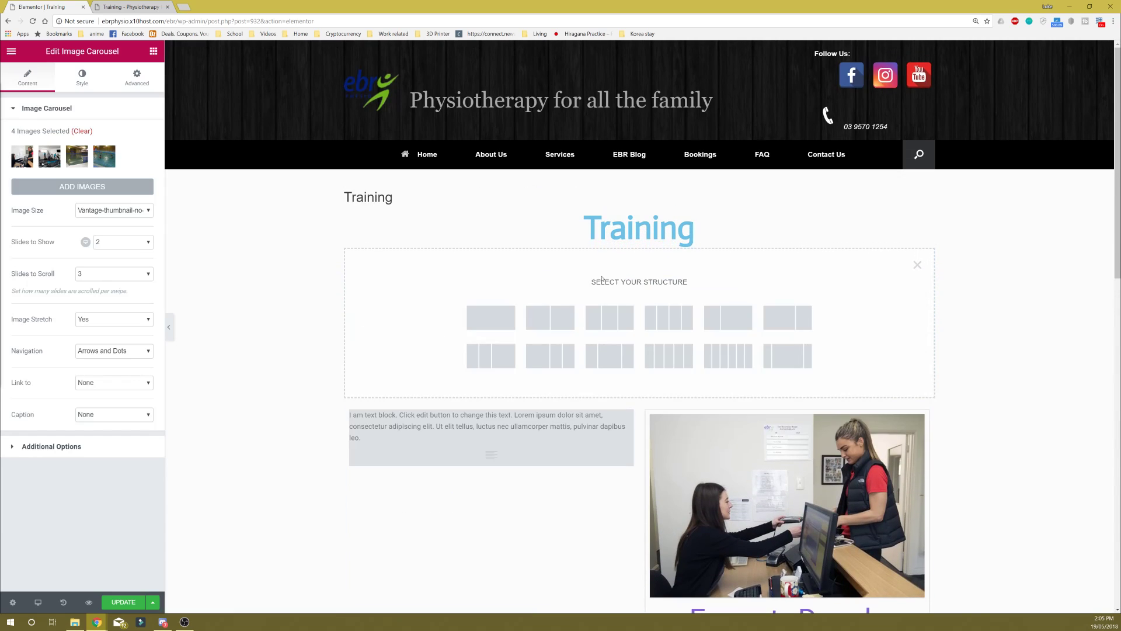
left_click(490, 318)
left_click(526, 258)
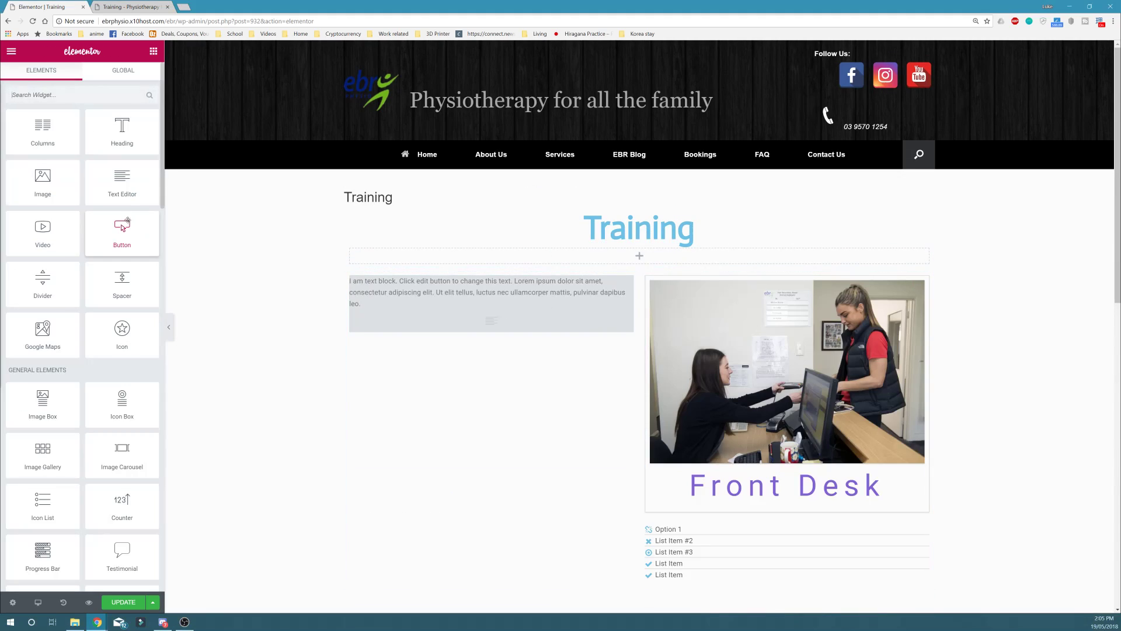
Step: Place an Image widget in the new section and set its image size to Vantage-thumbnail-no-sidebar - 1080 x 380
left_click_drag(48, 176, 545, 257)
left_click(114, 236)
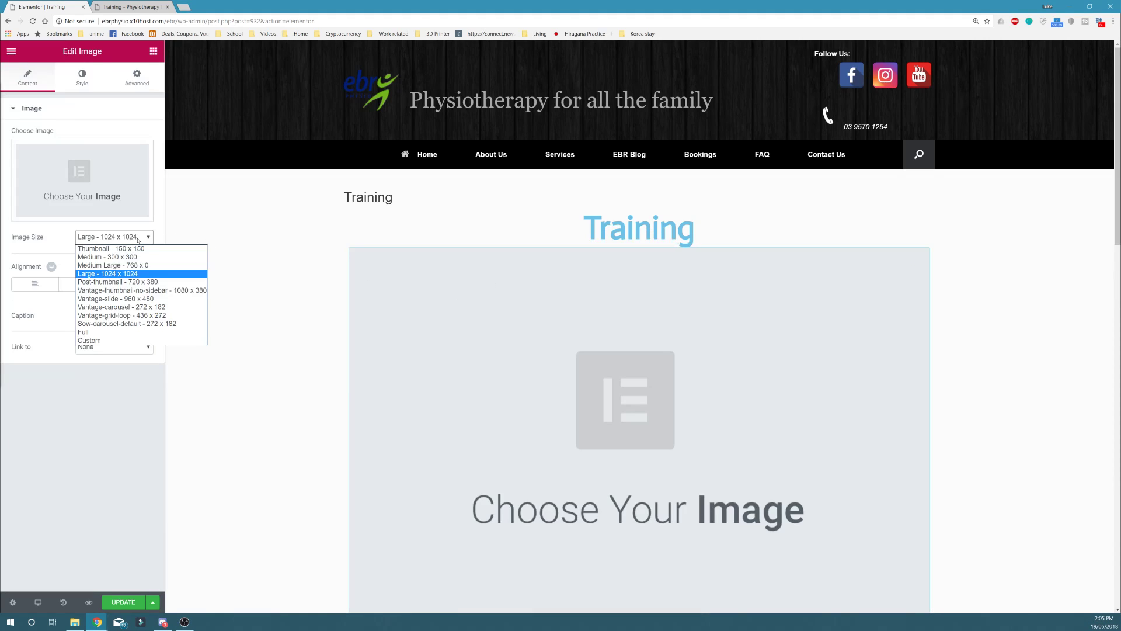
left_click(117, 290)
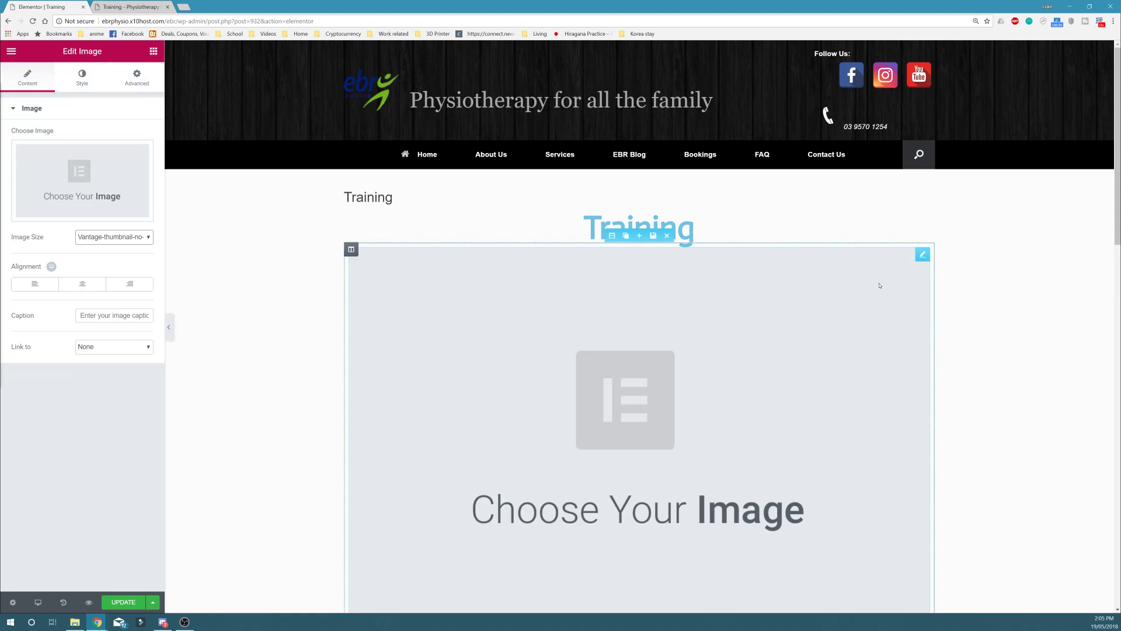
left_click(124, 236)
left_click(124, 235)
left_click(135, 82)
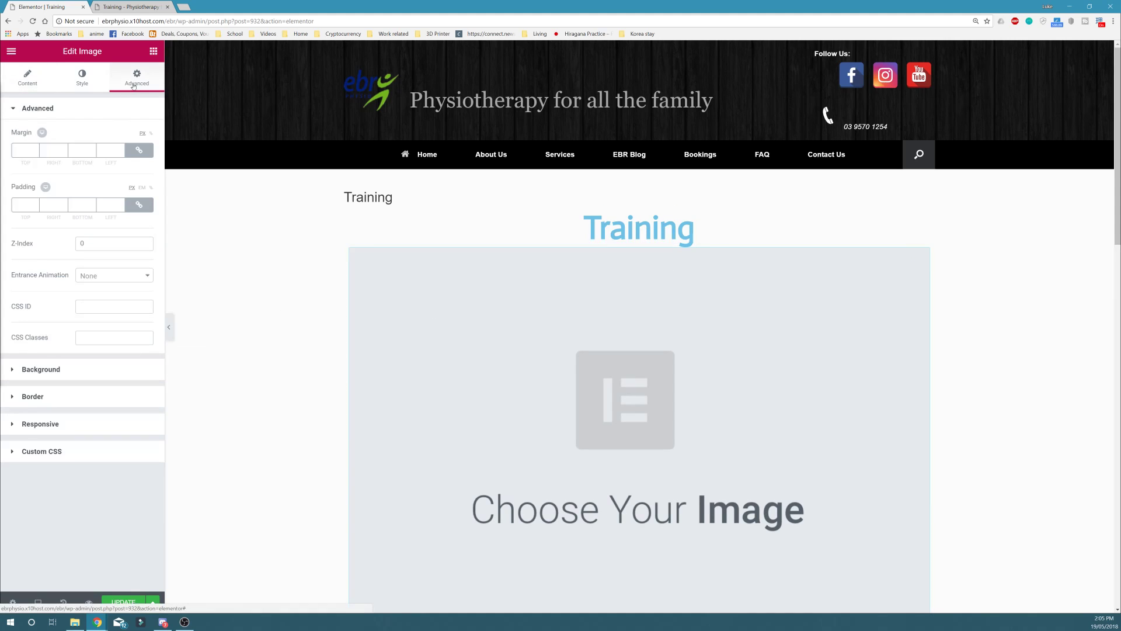
left_click(94, 83)
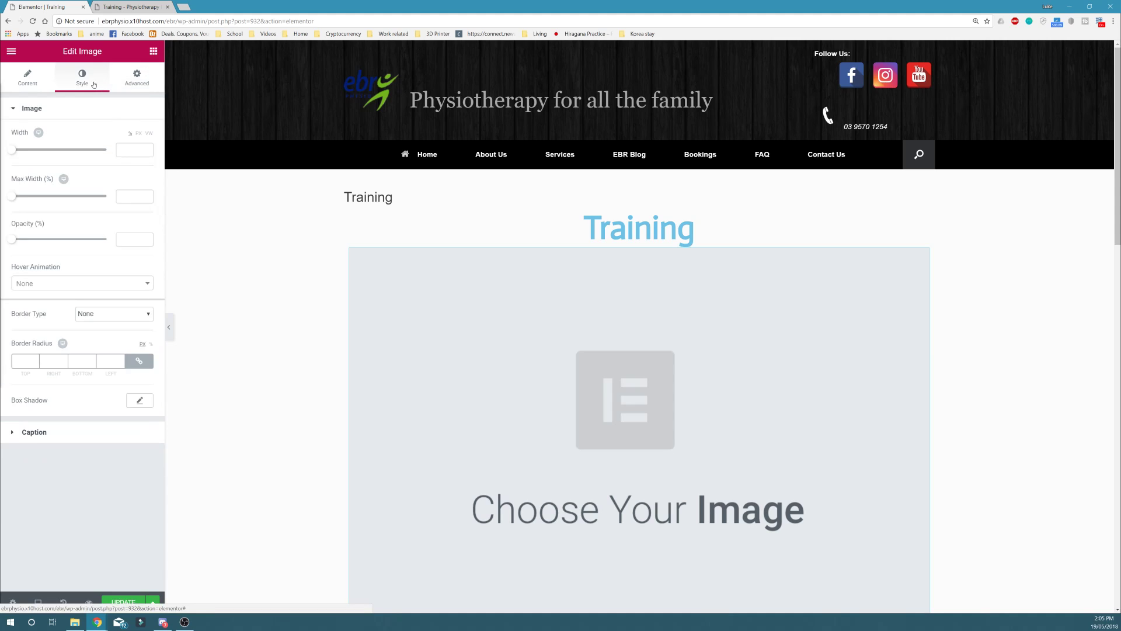
left_click(108, 313)
left_click(107, 315)
left_click(57, 426)
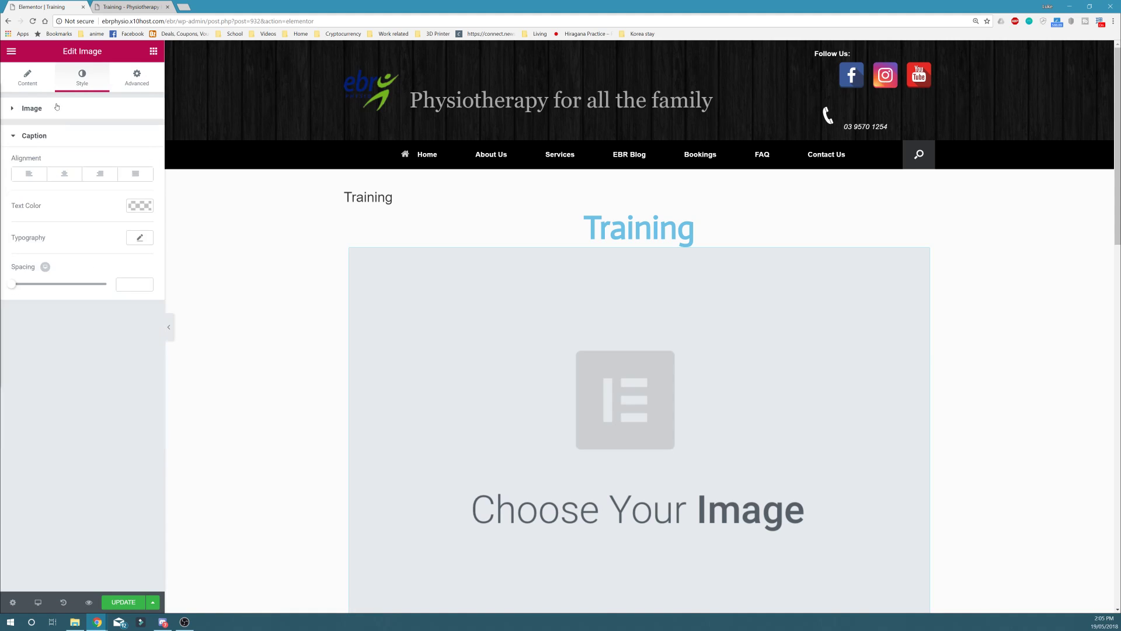
Step: Fill the new Image widget with pool-only-3-sm.png from the media library
left_click(37, 77)
left_click(115, 205)
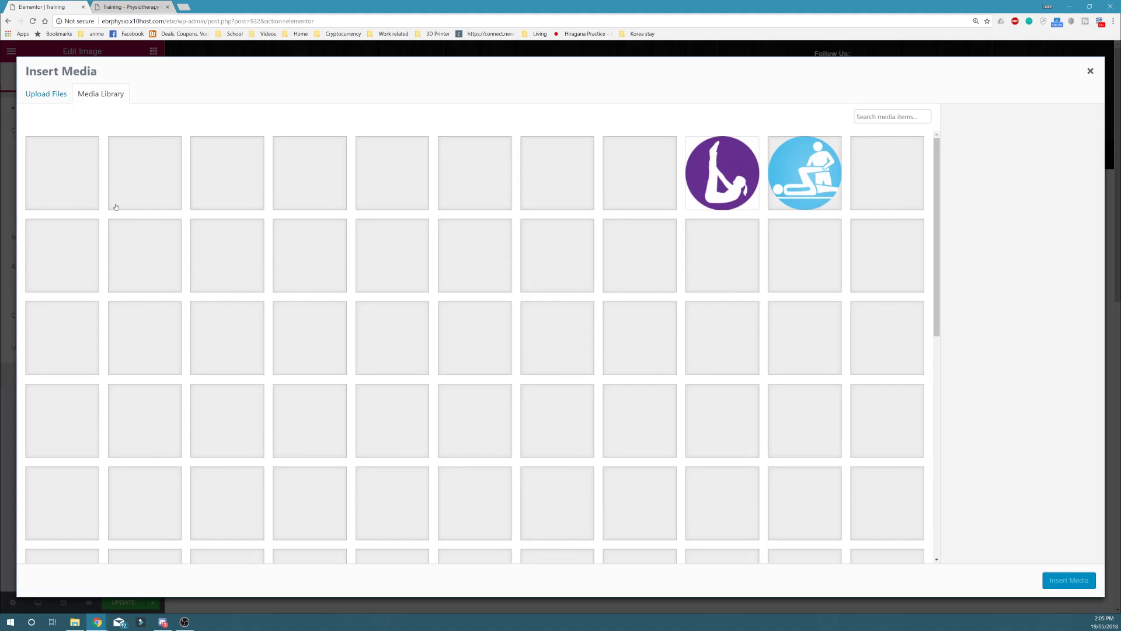
left_click(371, 180)
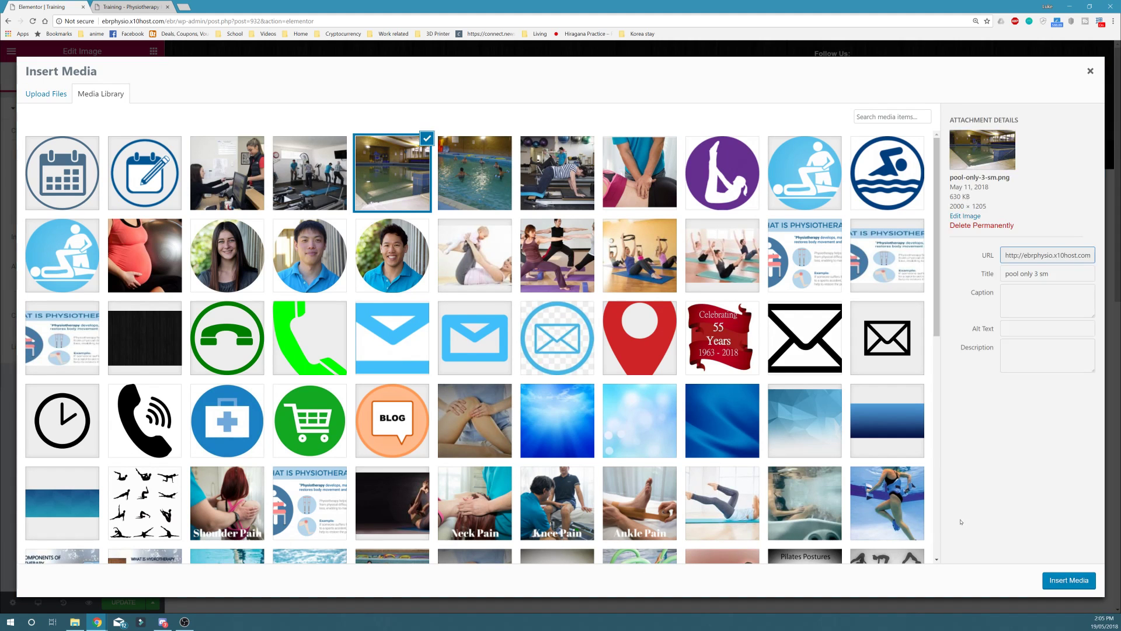
left_click(1058, 580)
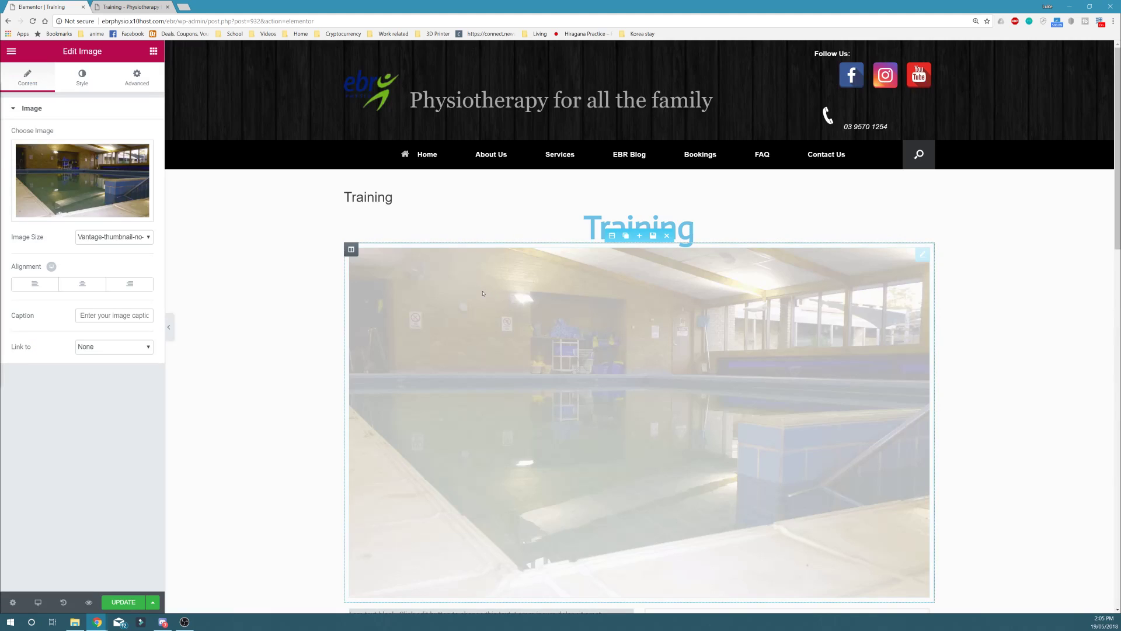
Step: Set the pool image's width and max width to 100% and its opacity to 1
scroll(462, 268, "down", 1)
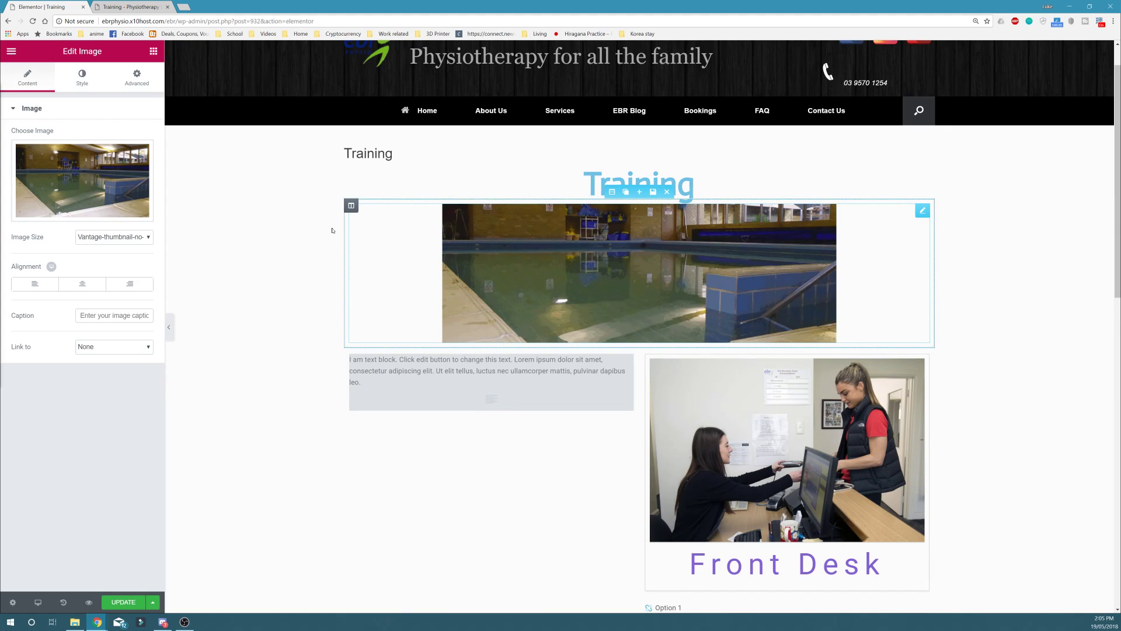
left_click(82, 78)
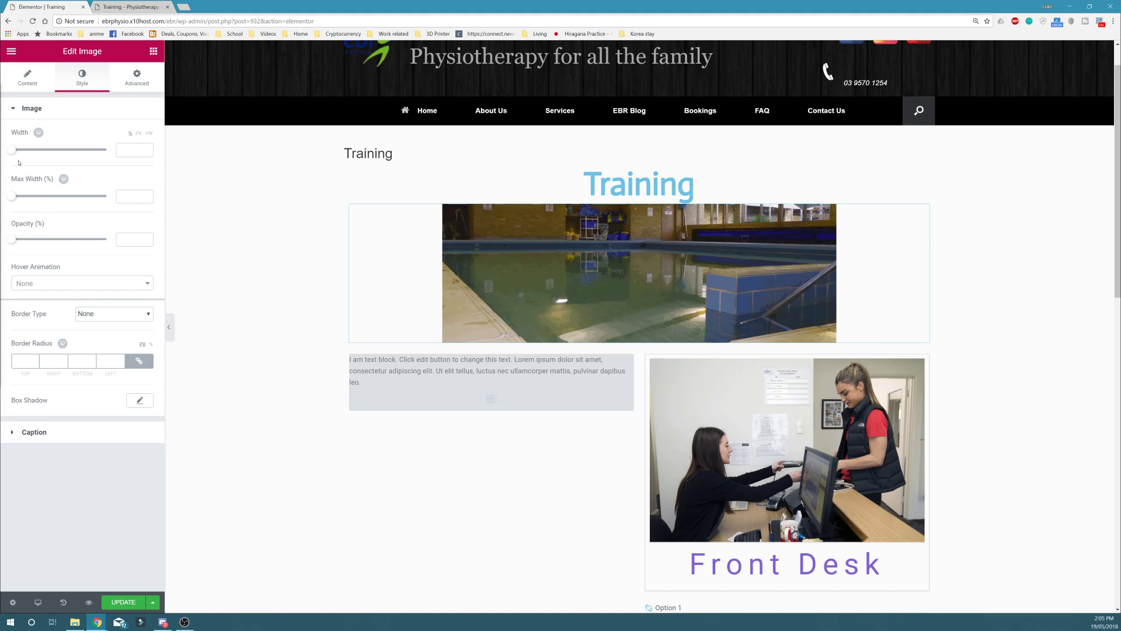
left_click_drag(13, 150, 111, 150)
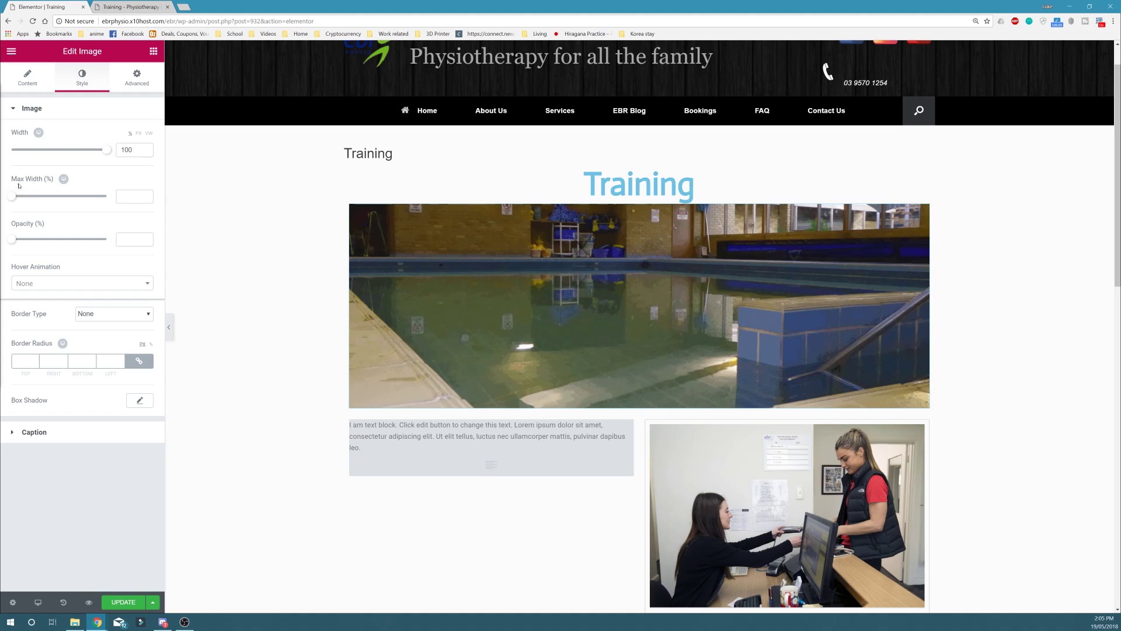
left_click_drag(12, 196, 111, 197)
left_click_drag(12, 243, 261, 254)
left_click(130, 82)
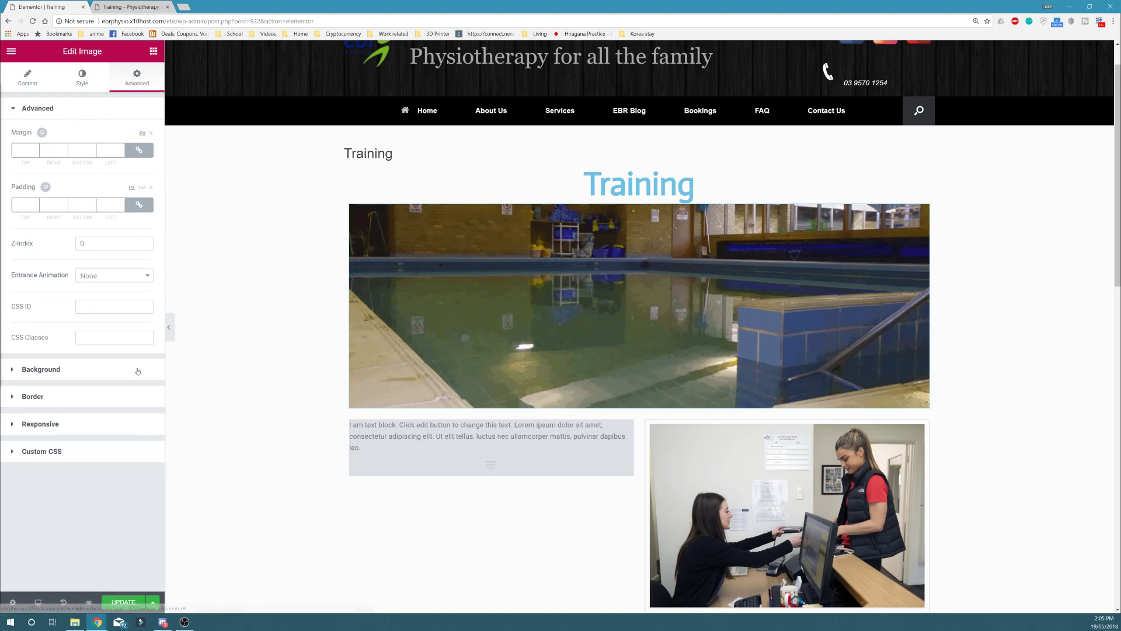
left_click(91, 376)
left_click(83, 228)
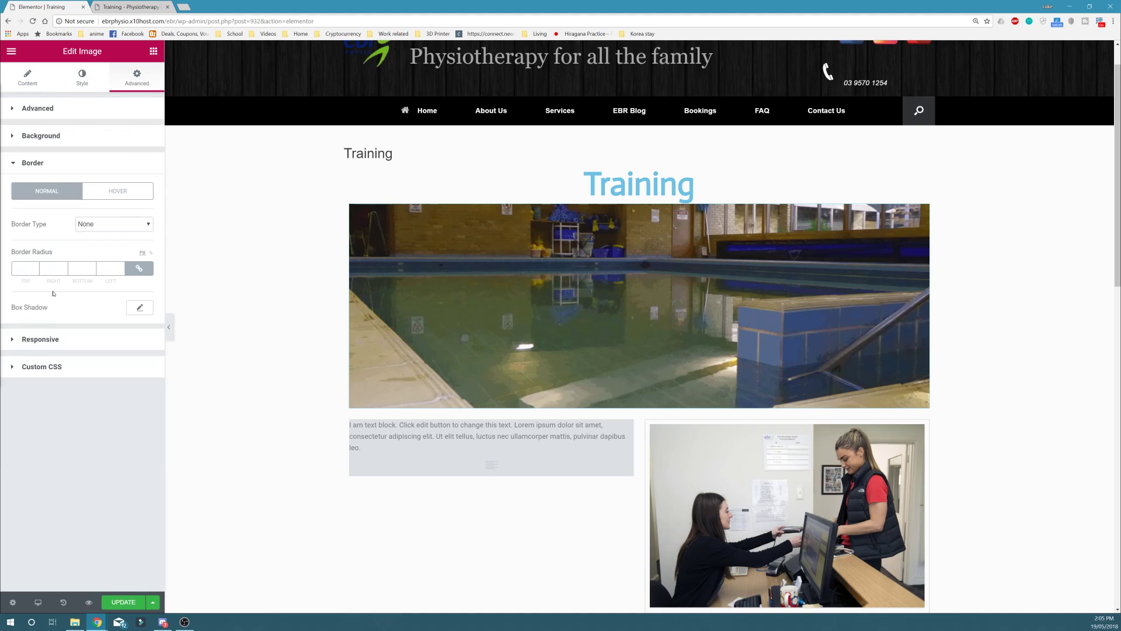
left_click(63, 342)
left_click(97, 73)
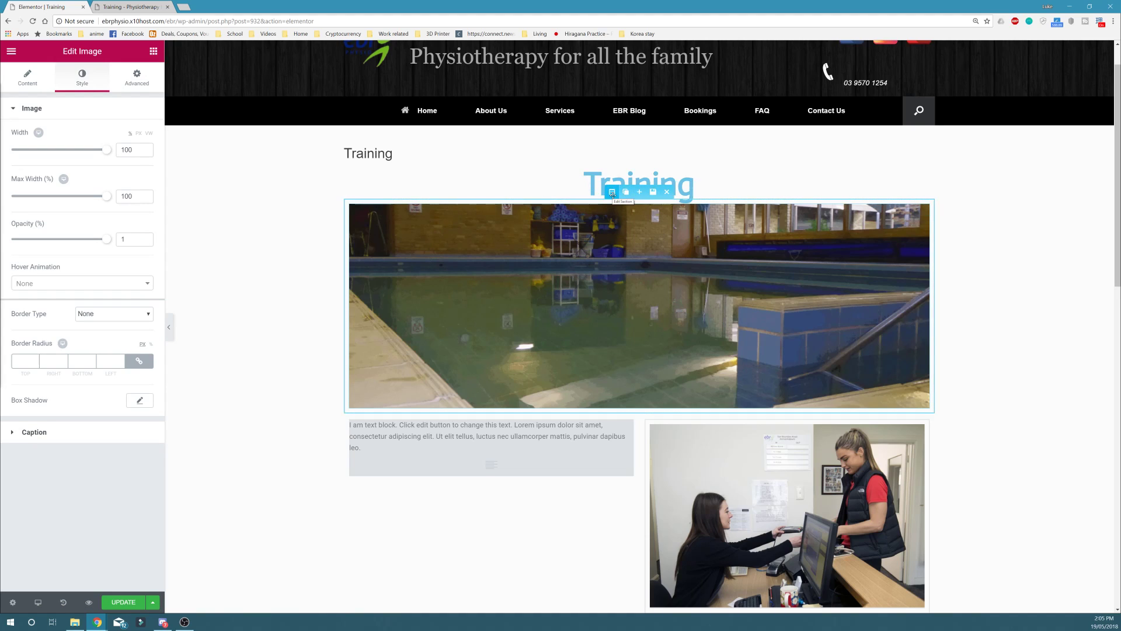
Step: Stretch the pool image section across the page and set its content width to Full Width
left_click(612, 192)
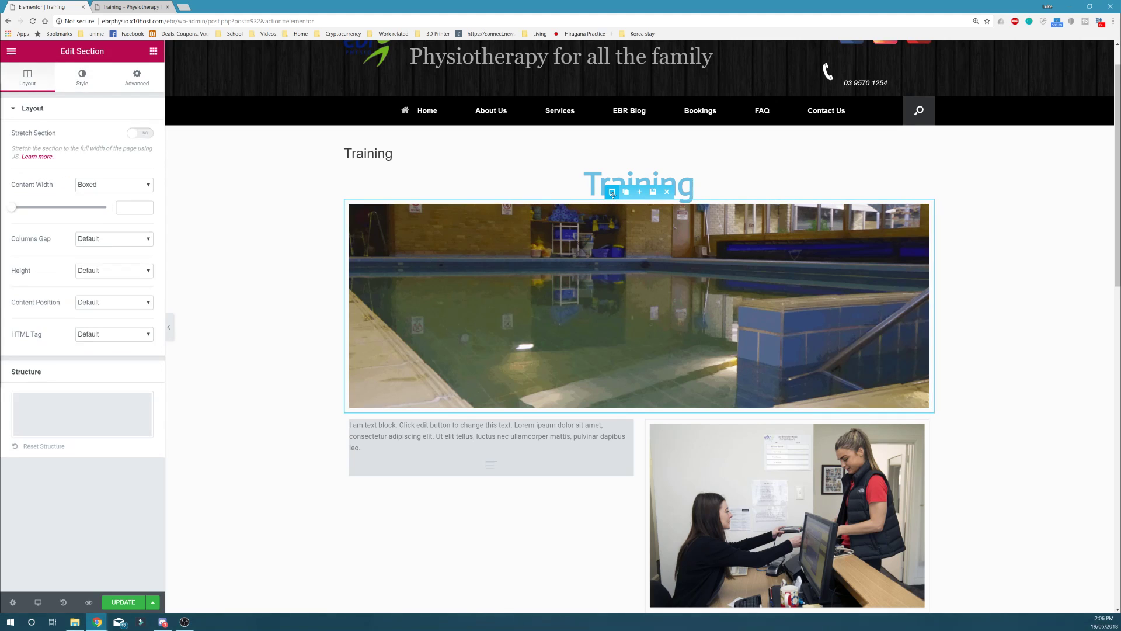
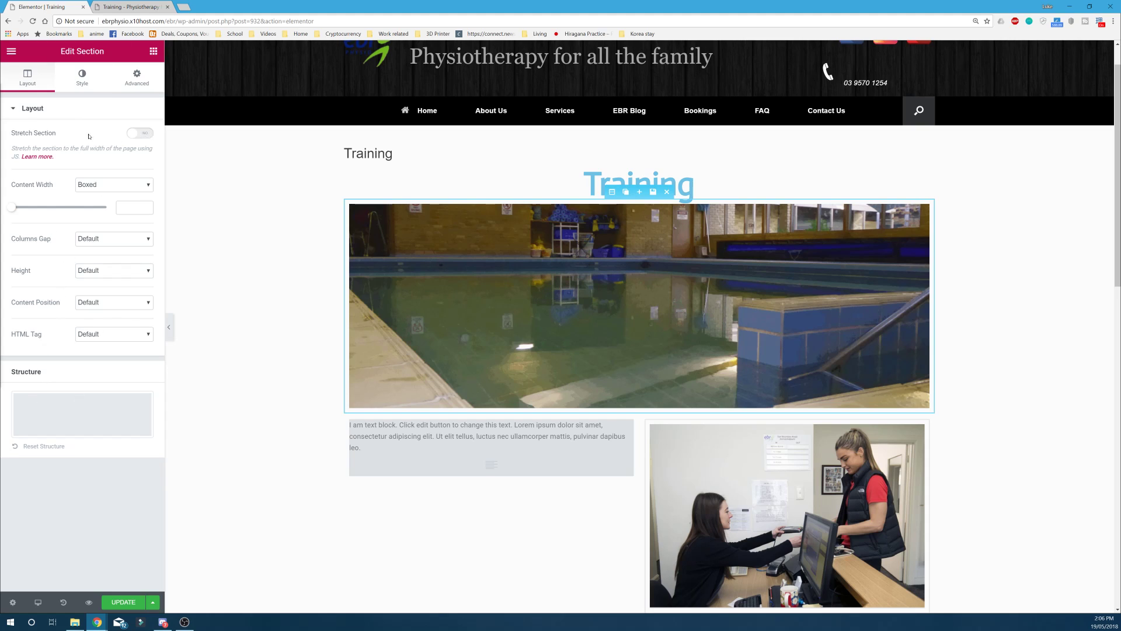
left_click(139, 134)
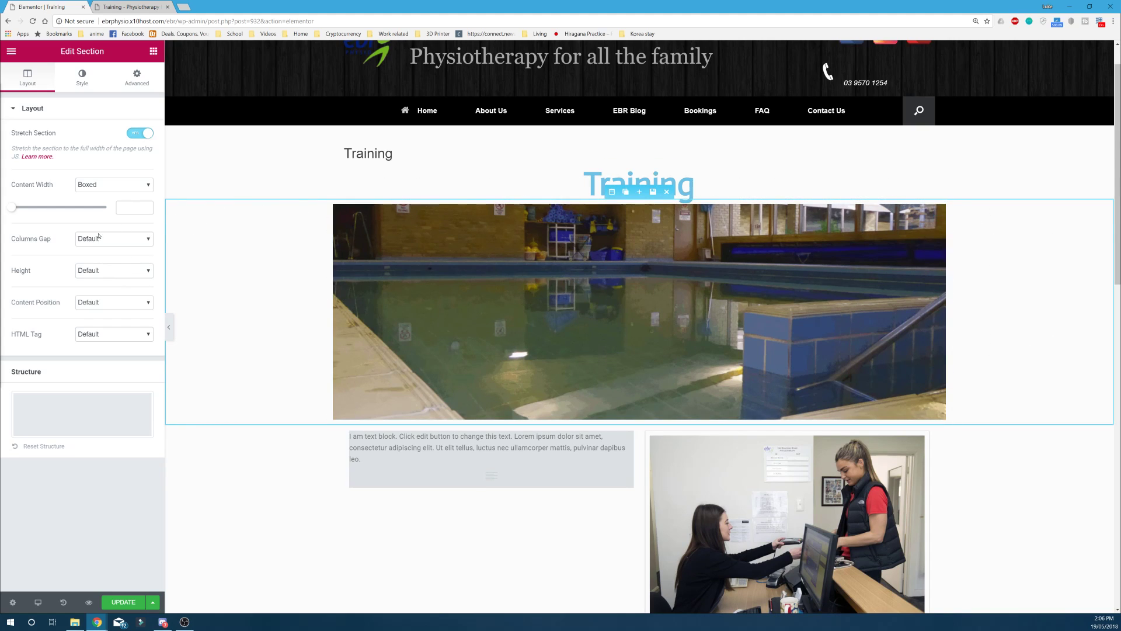
left_click(119, 186)
left_click(132, 185)
left_click(142, 185)
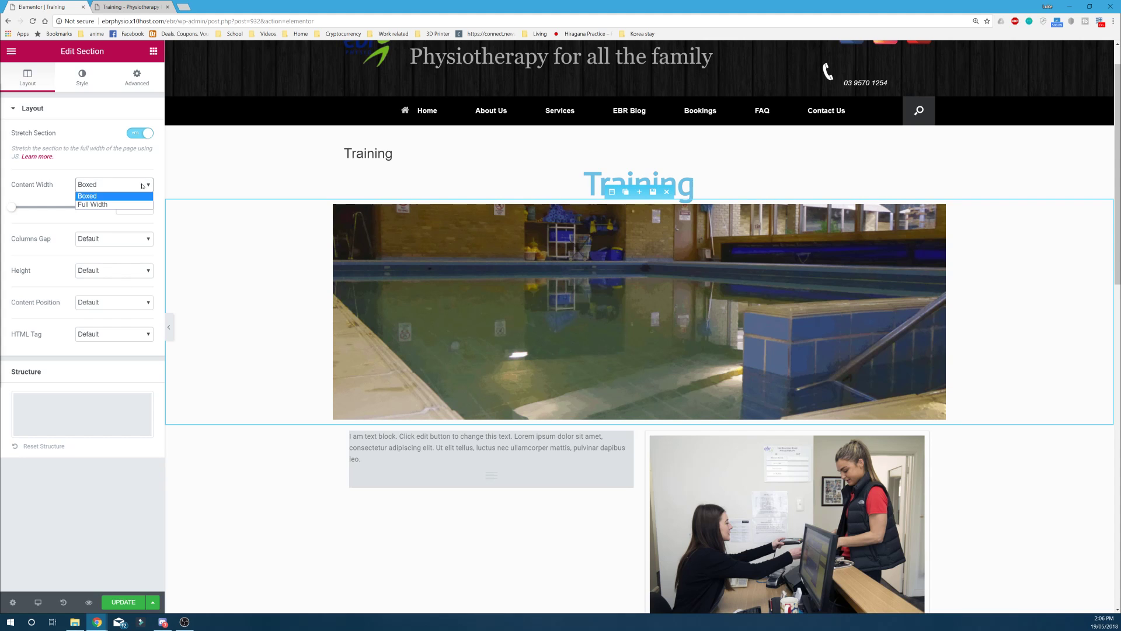
left_click(136, 195)
mouse_move(12, 208)
left_mouse_down()
mouse_move(117, 207)
mouse_move(12, 209)
left_mouse_up()
left_click(114, 184)
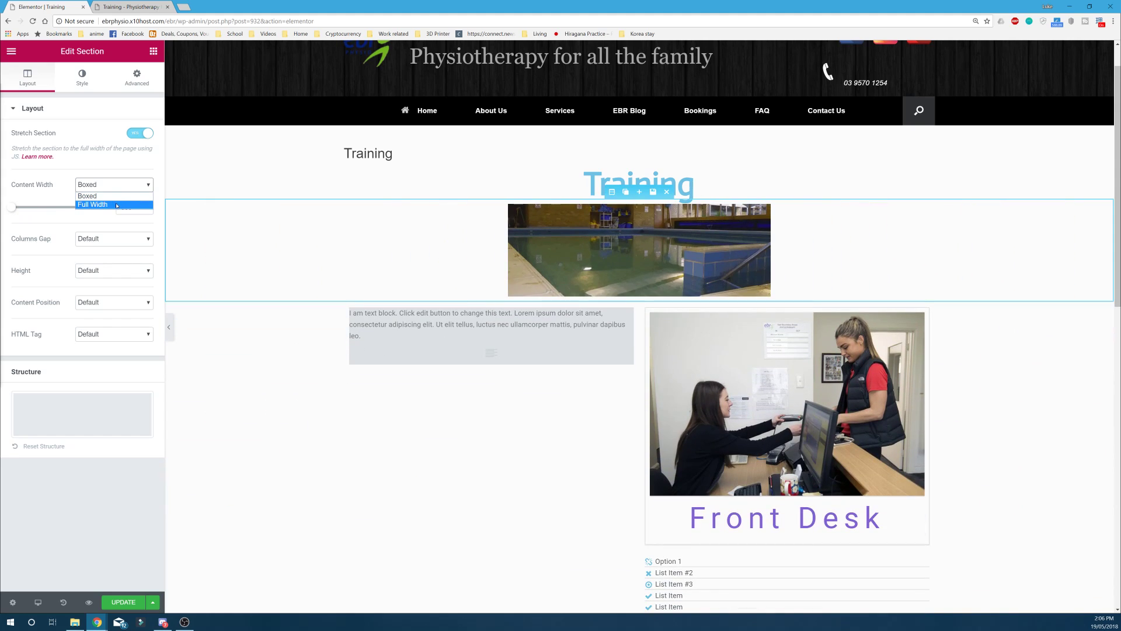
left_click(117, 205)
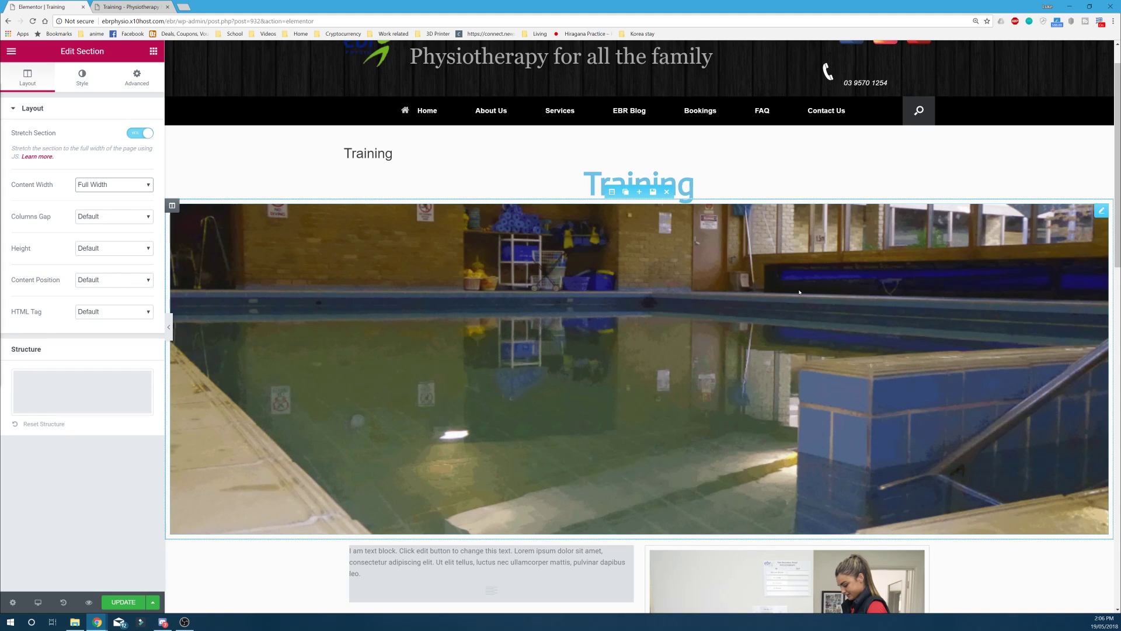
Step: Give the pool image section a Fade In entrance animation
left_click(79, 77)
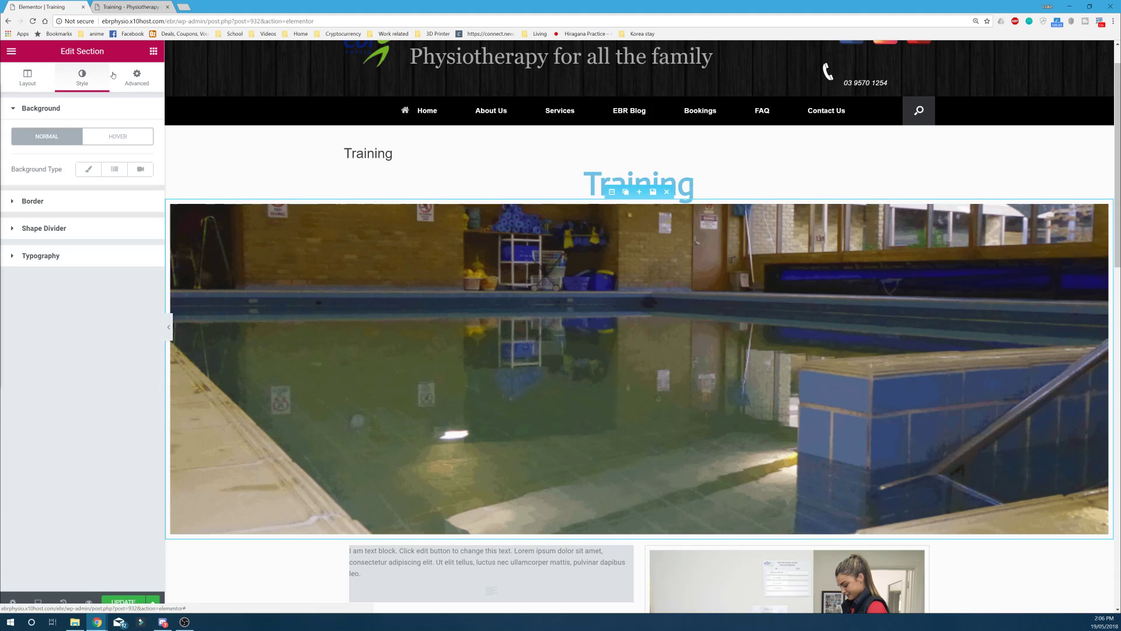
left_click(133, 78)
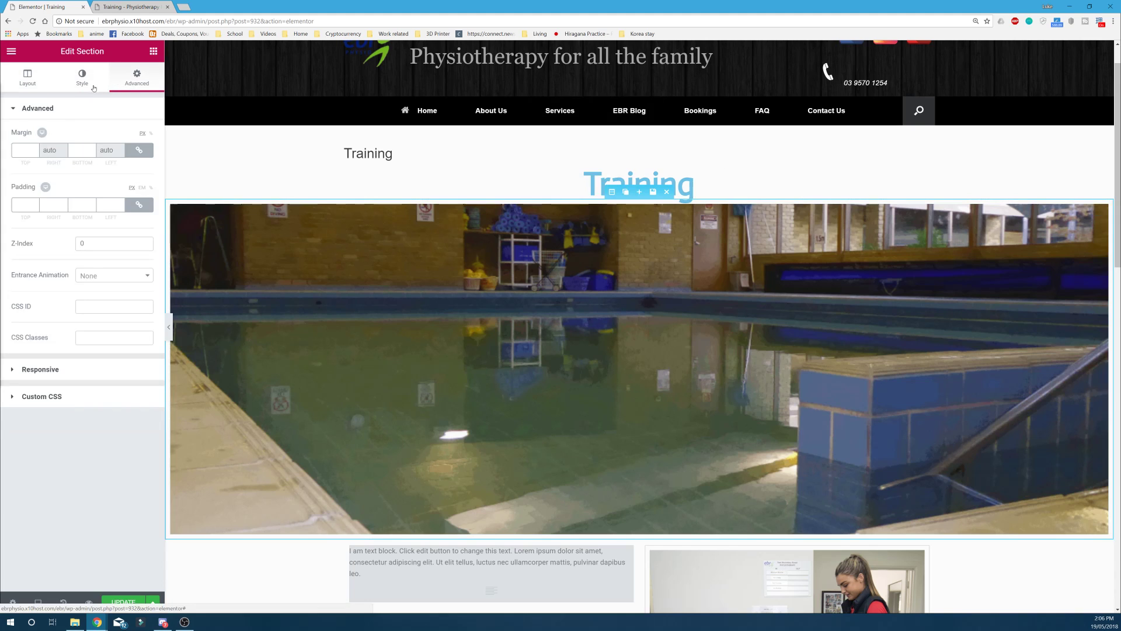
left_click(108, 278)
left_click(116, 320)
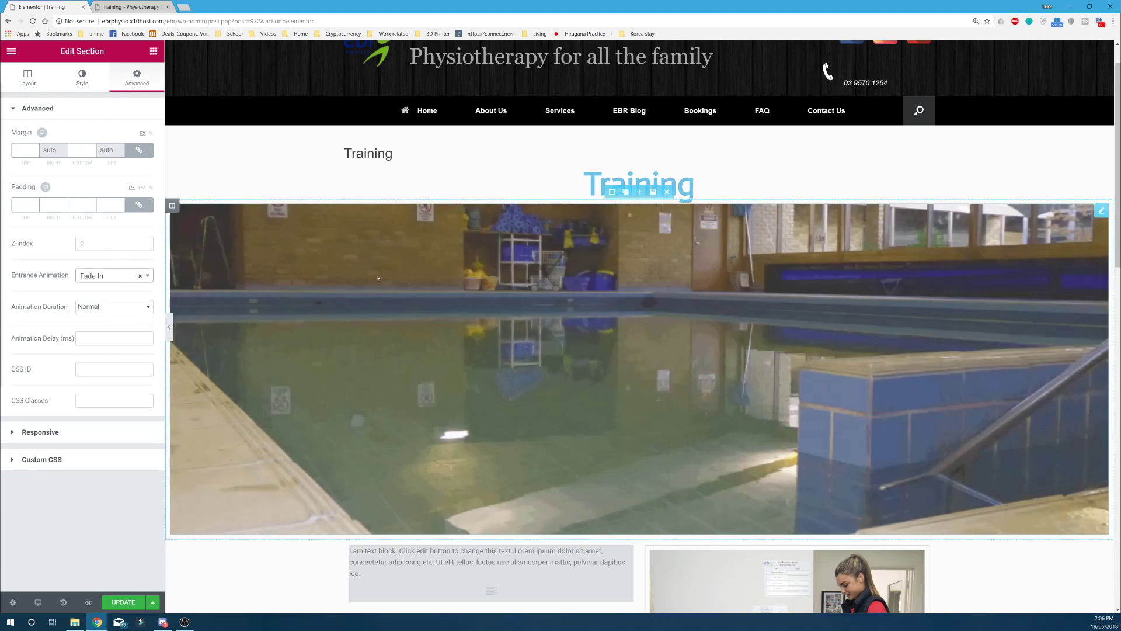
Step: Apply the Fade In entrance animation to the two-column section containing the text block and Front Desk image
scroll(610, 215, "down", 4)
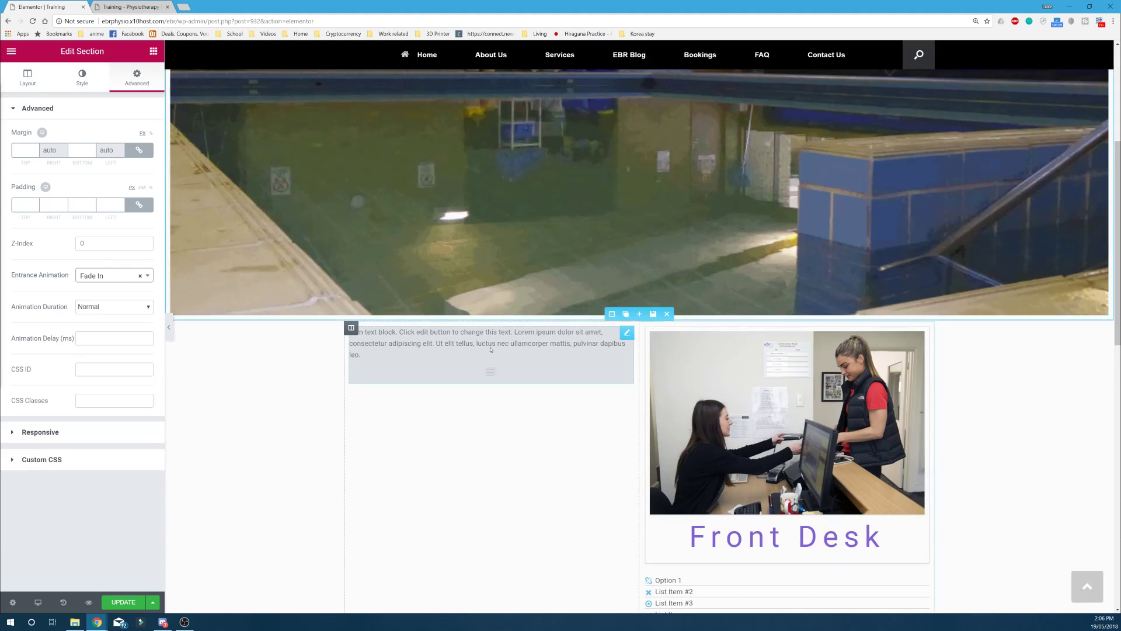
left_click(613, 314)
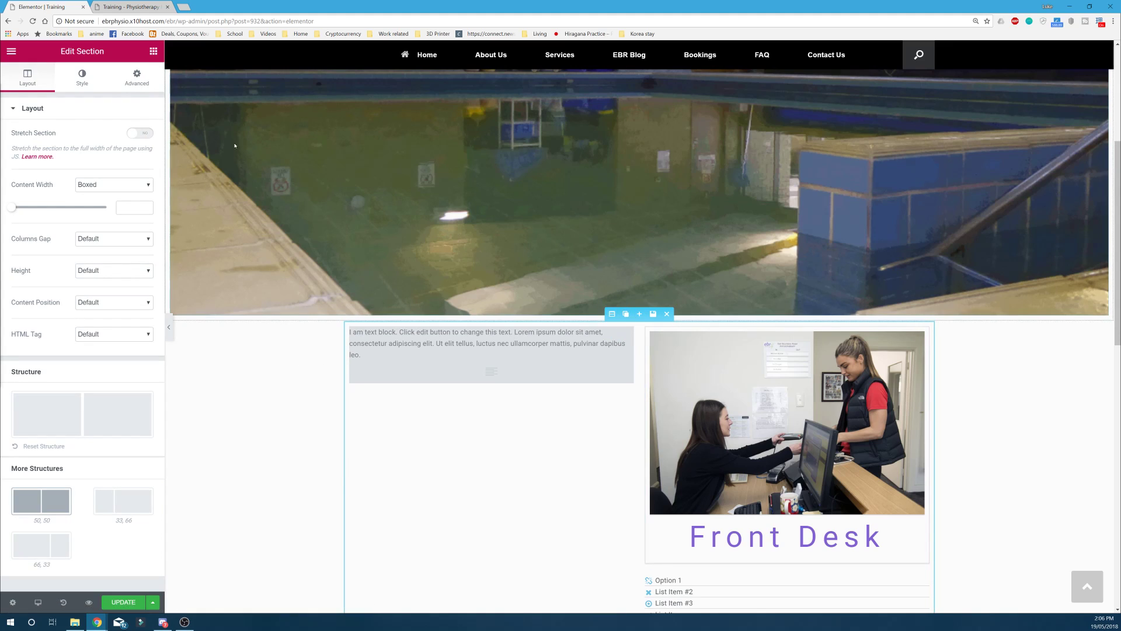
left_click(126, 82)
left_click(103, 276)
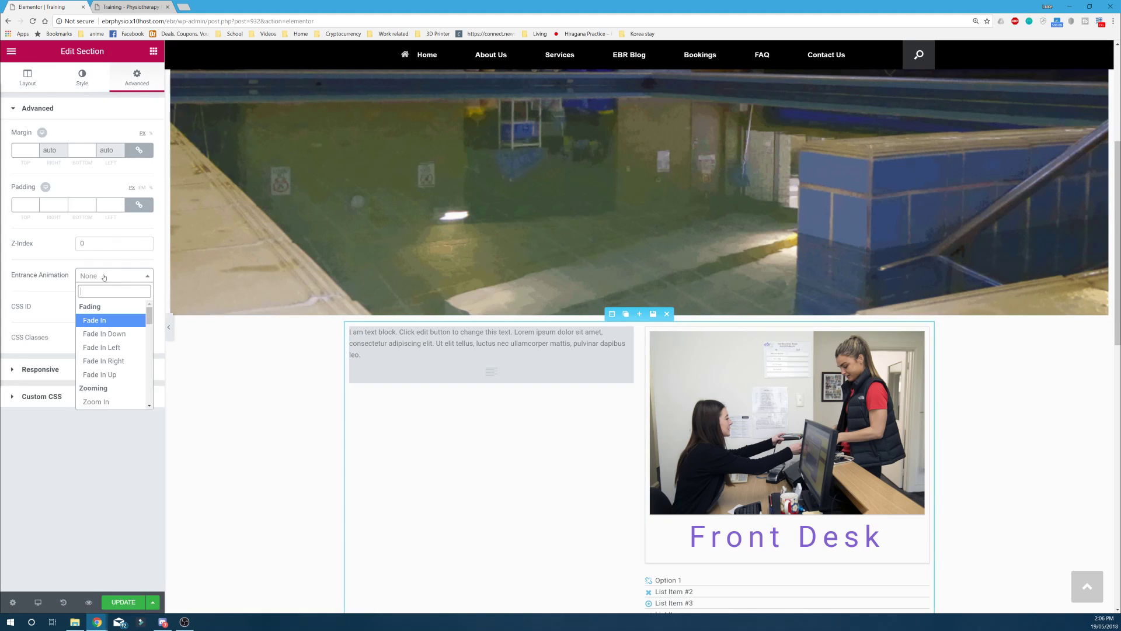
left_click(103, 320)
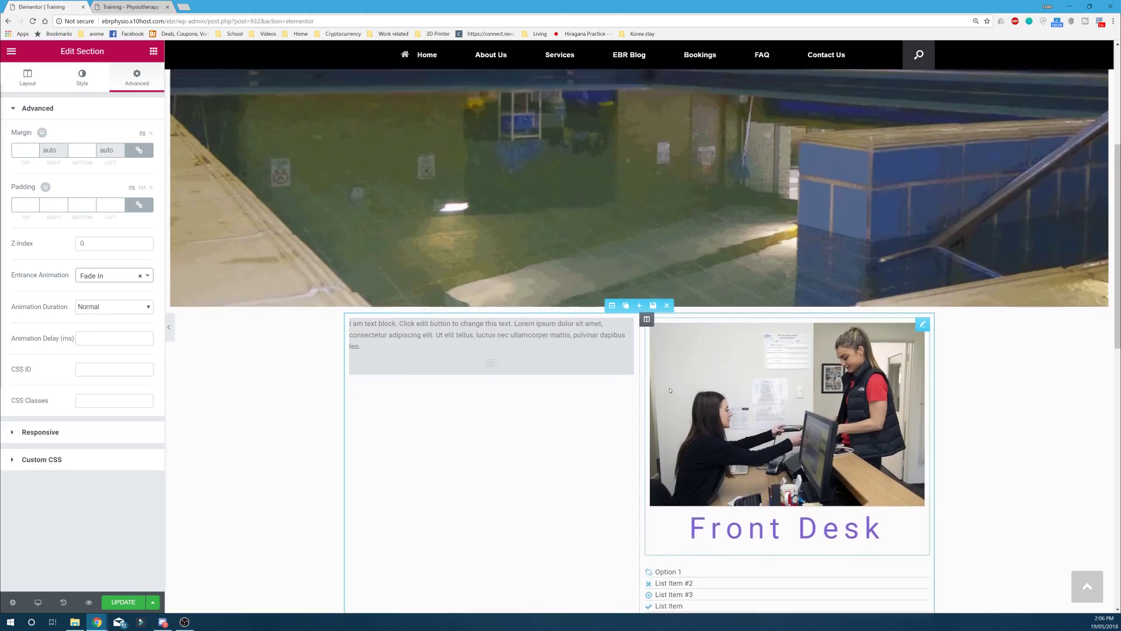
Step: Change the pool image's size to Custom and apply dimensions of 1080 x 380
scroll(548, 357, "up", 5)
left_click(247, 248)
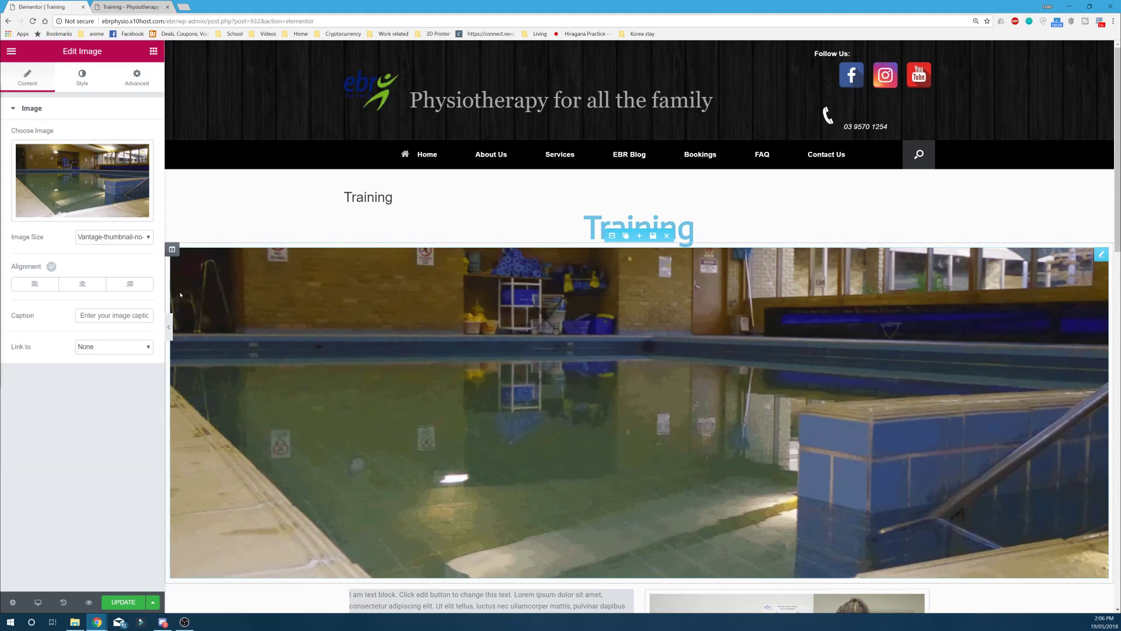
left_click(83, 87)
left_click(48, 85)
left_click(83, 76)
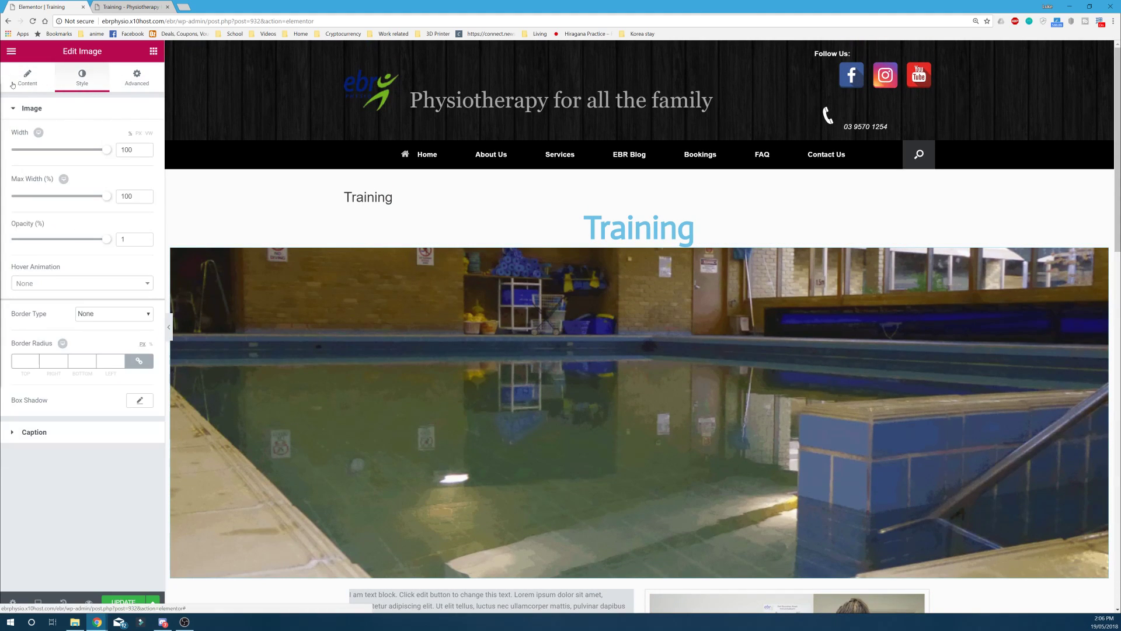
left_click(44, 82)
left_click(149, 237)
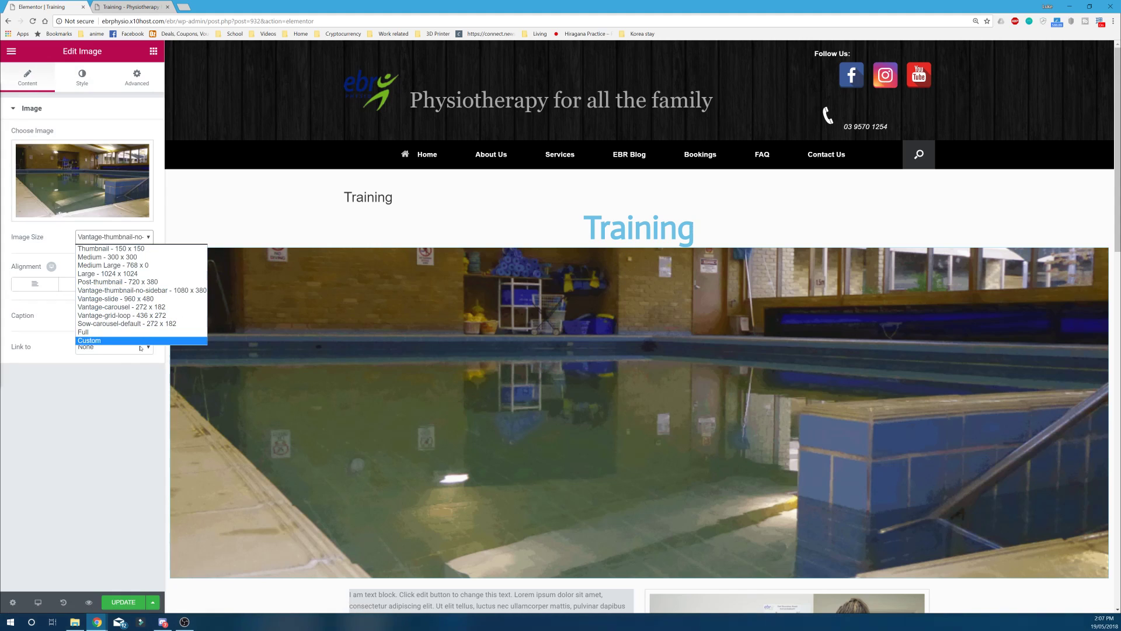
left_click(90, 341)
left_click(34, 290)
type("1080")
key("Tab")
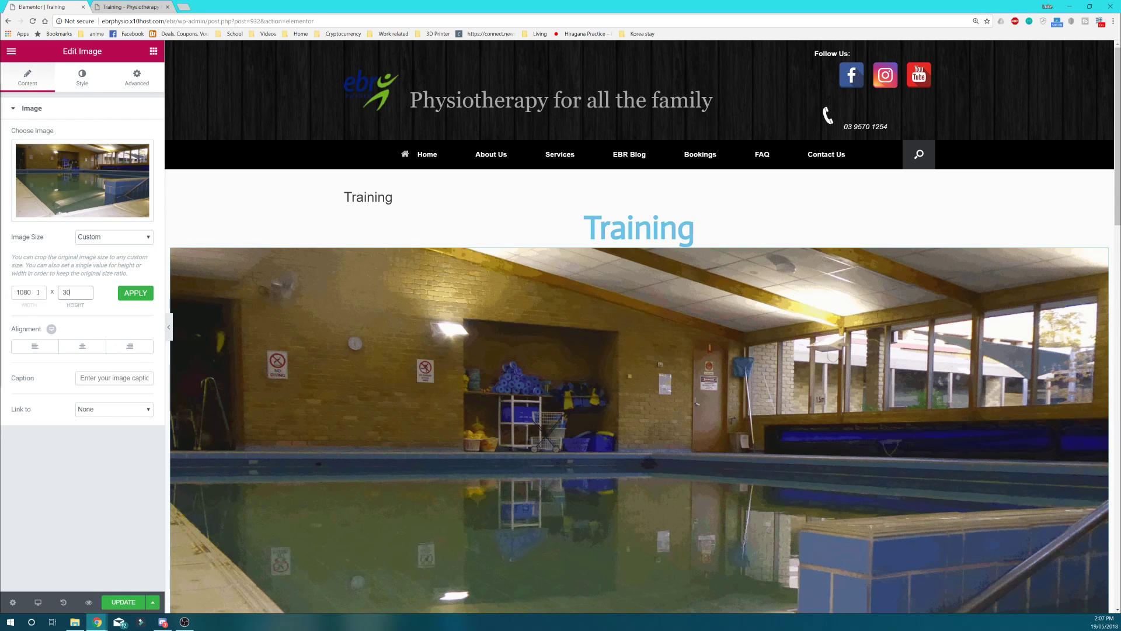
key("BackSpace")
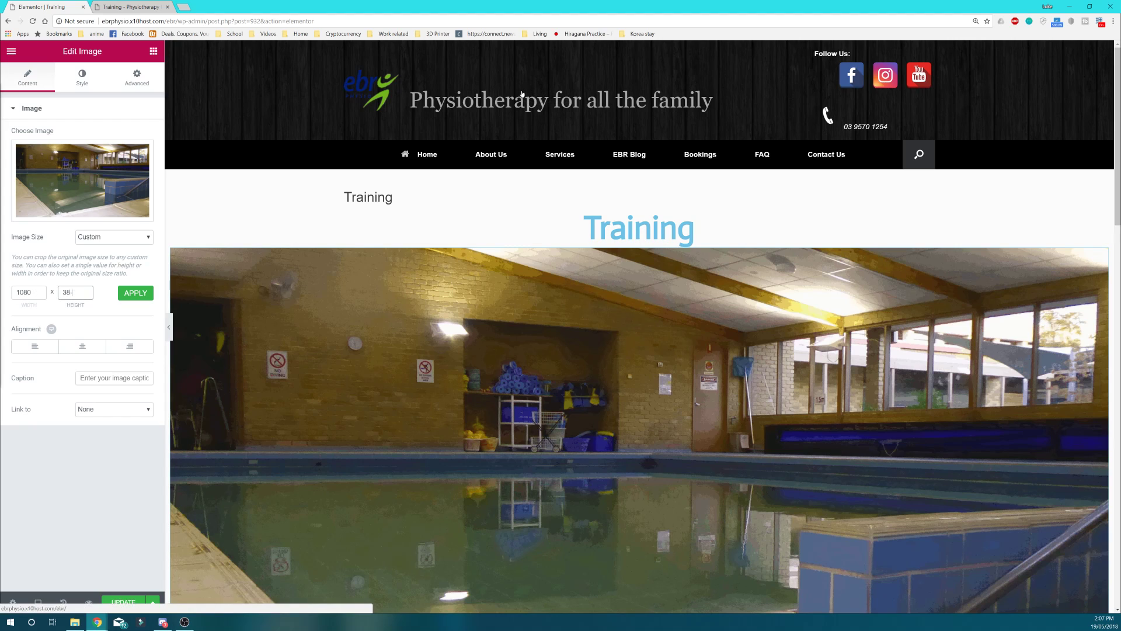
left_click(135, 293)
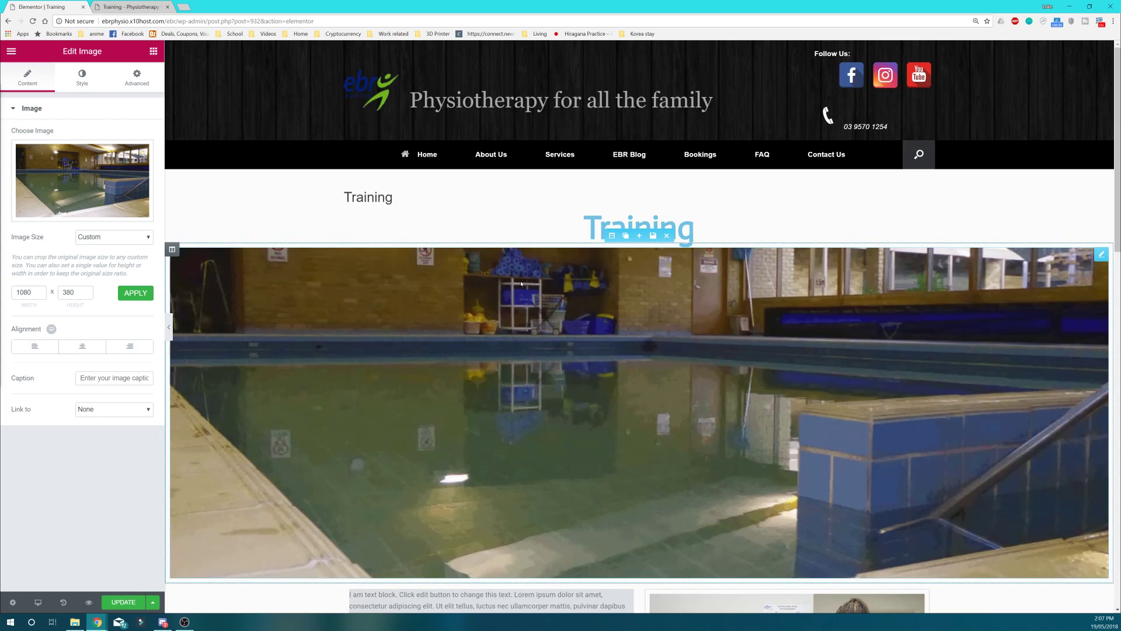
Step: Look over the whole Training page and the list of available widgets
left_click(755, 221)
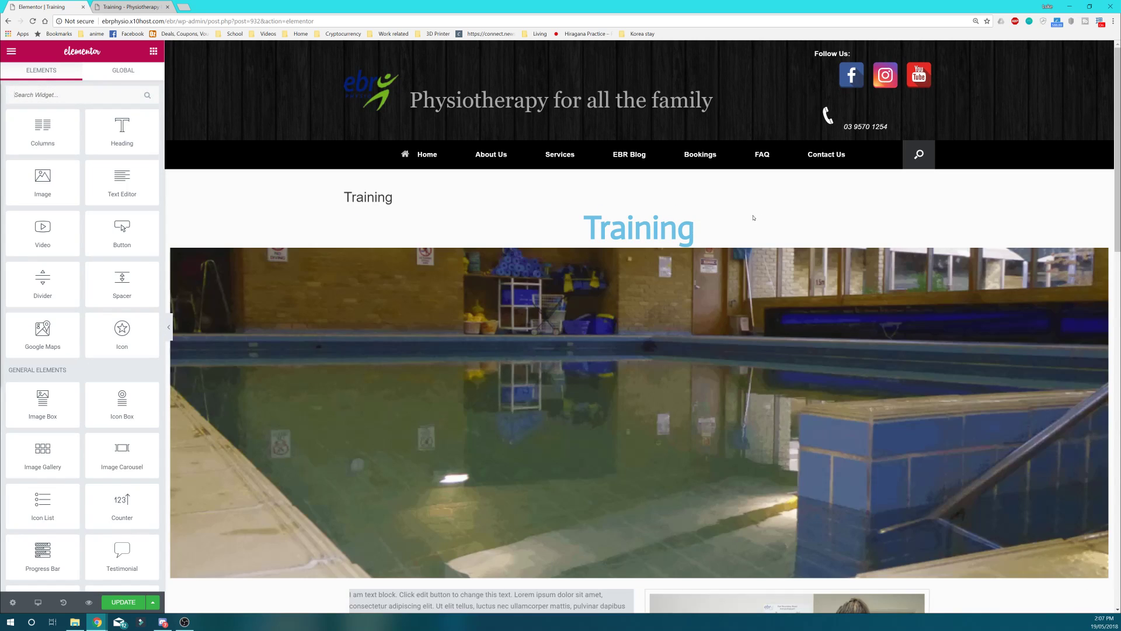
scroll(755, 218, "down", 18)
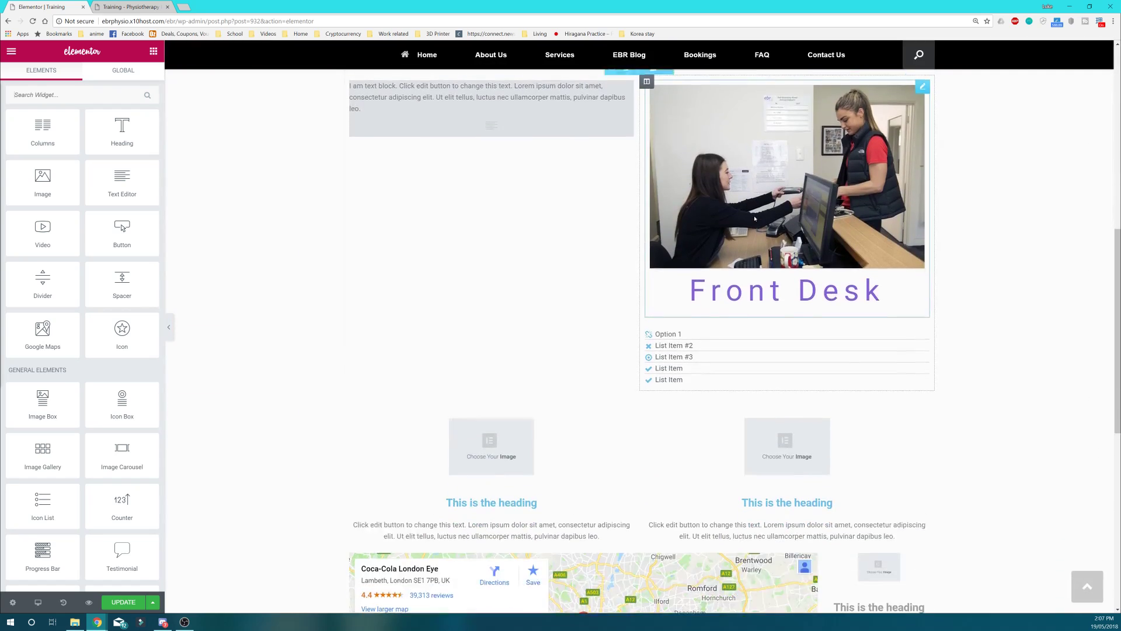
scroll(157, 269, "down", 10)
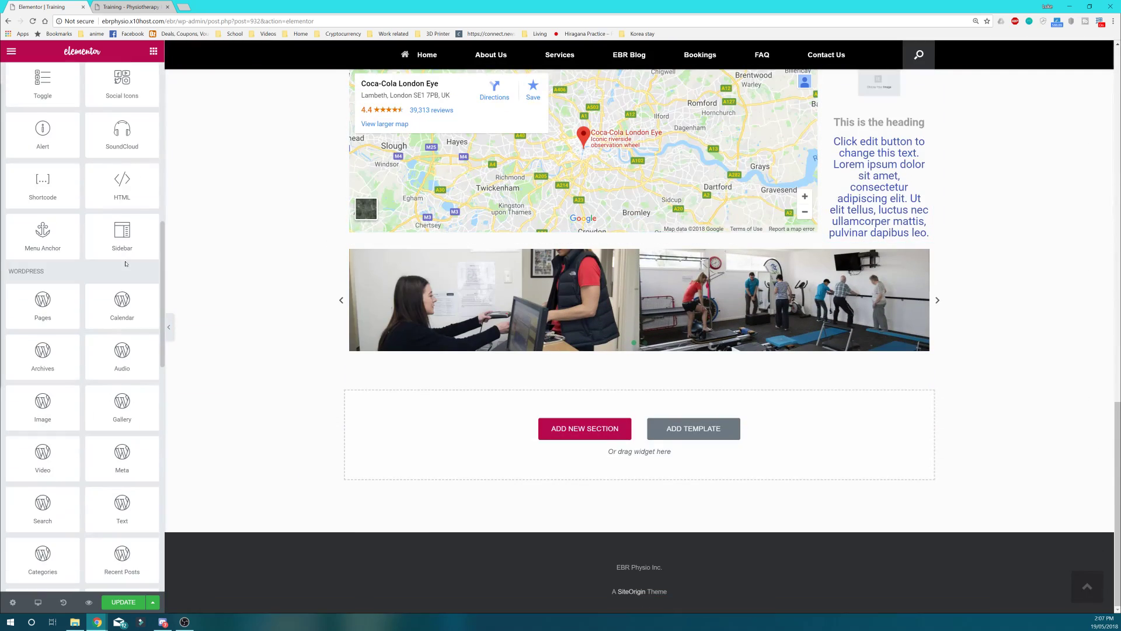
scroll(132, 267, "down", 10)
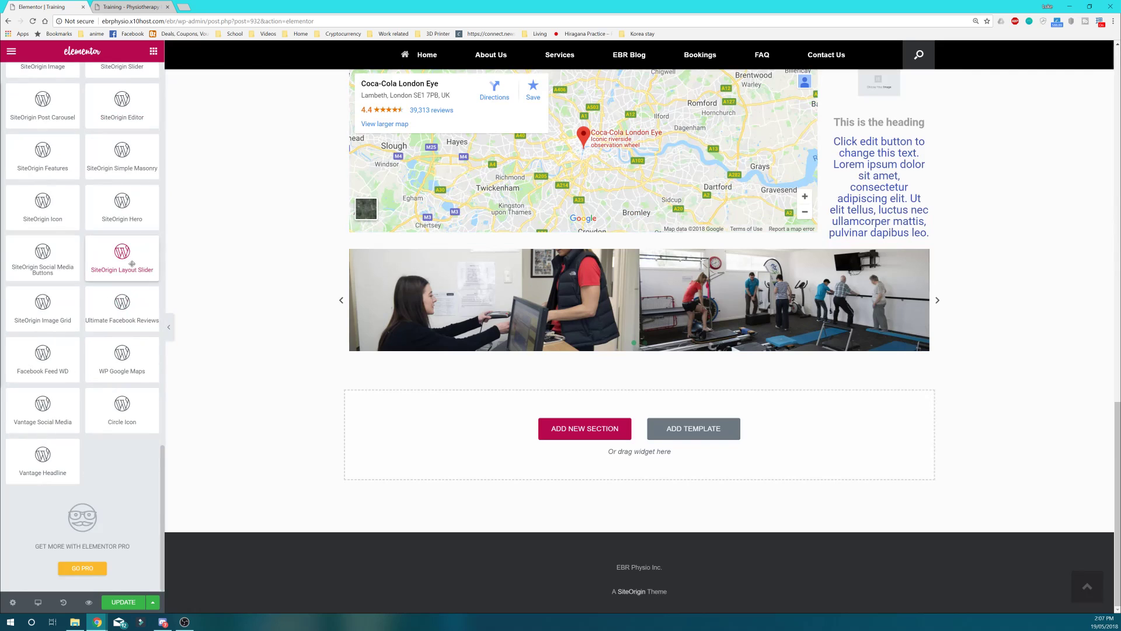
scroll(134, 256, "up", 20)
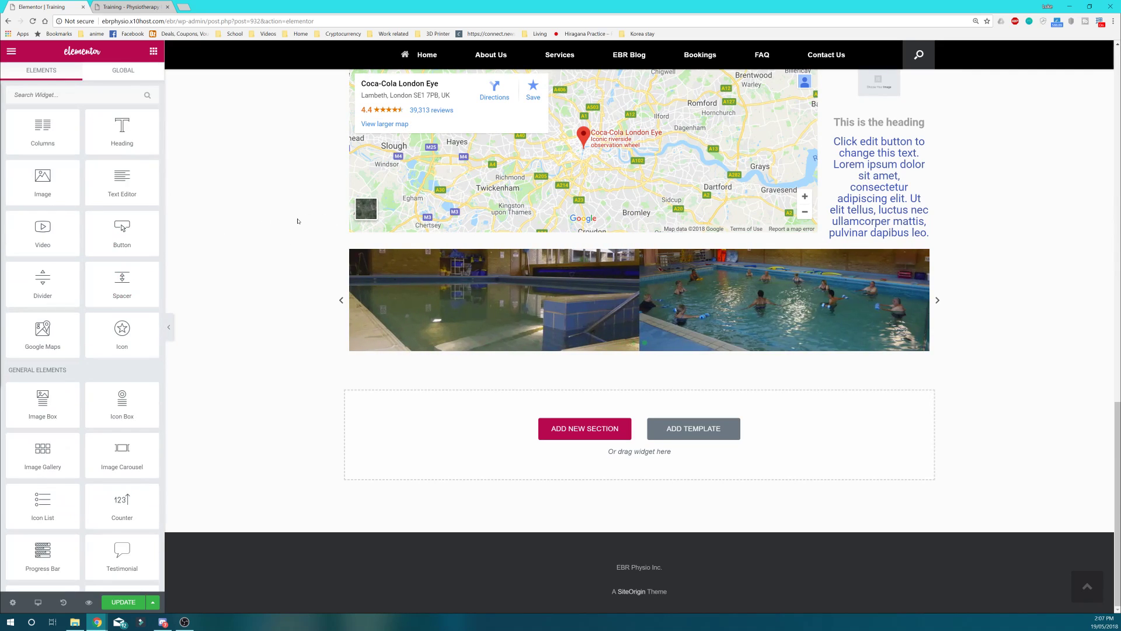
scroll(296, 238, "up", 18)
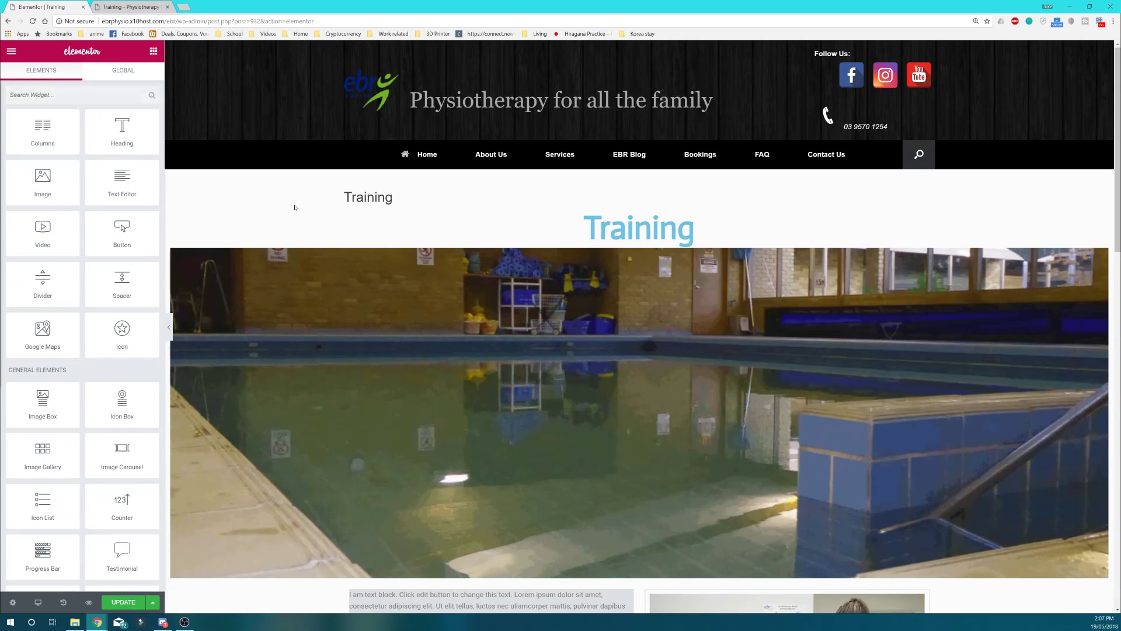